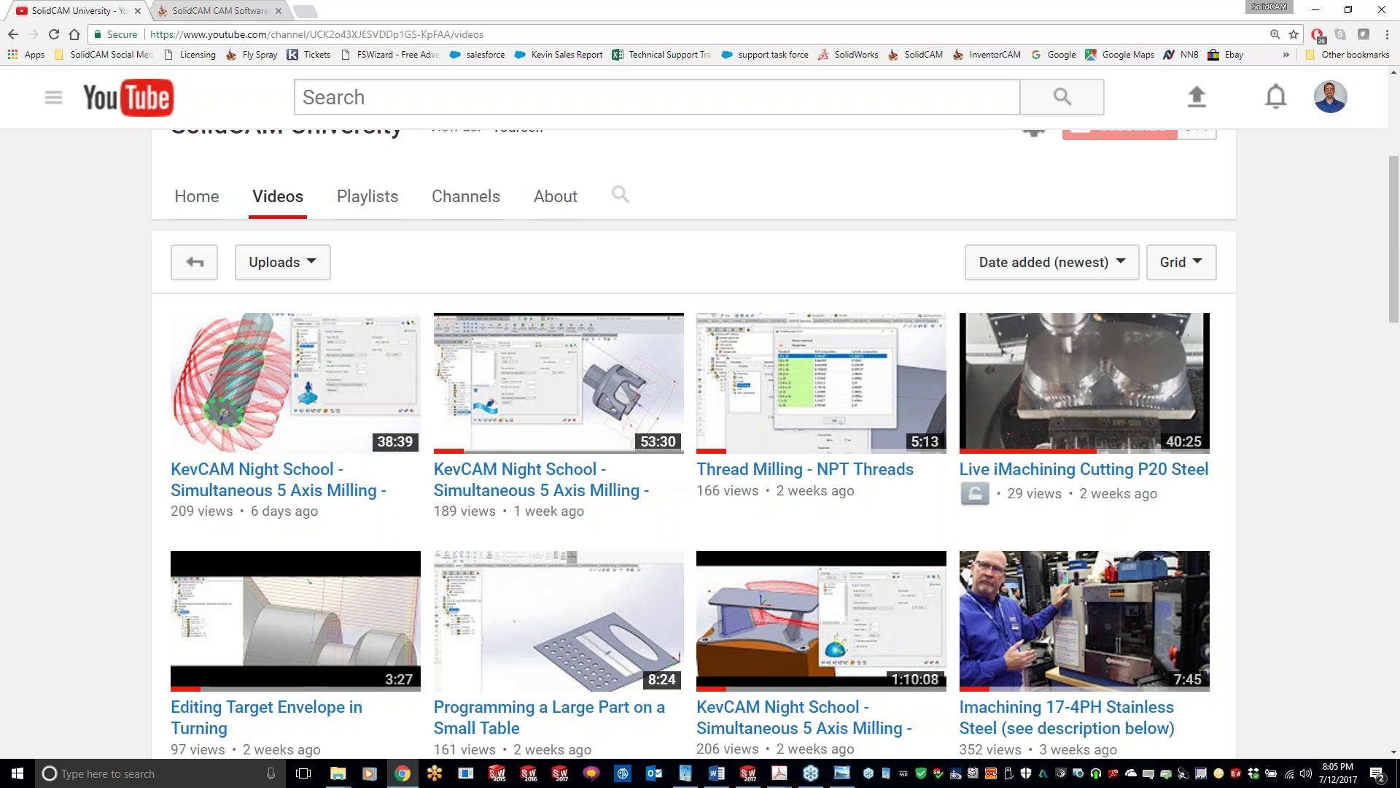
- Minimize the browser and image viewer and switch to the 5X PARALLEL CUTS INTRO assembly in SOLIDWORKS
left_click(1316, 9)
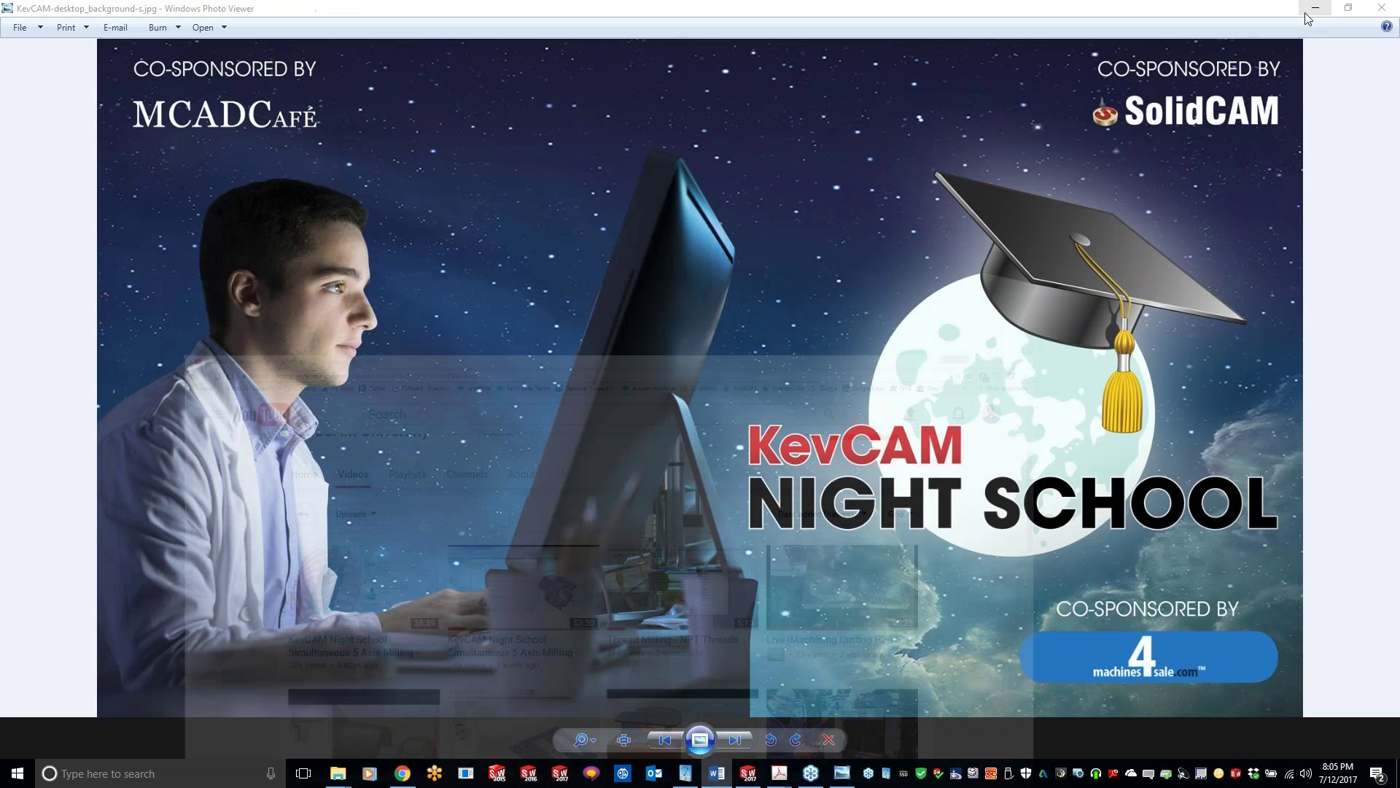
left_click(1317, 8)
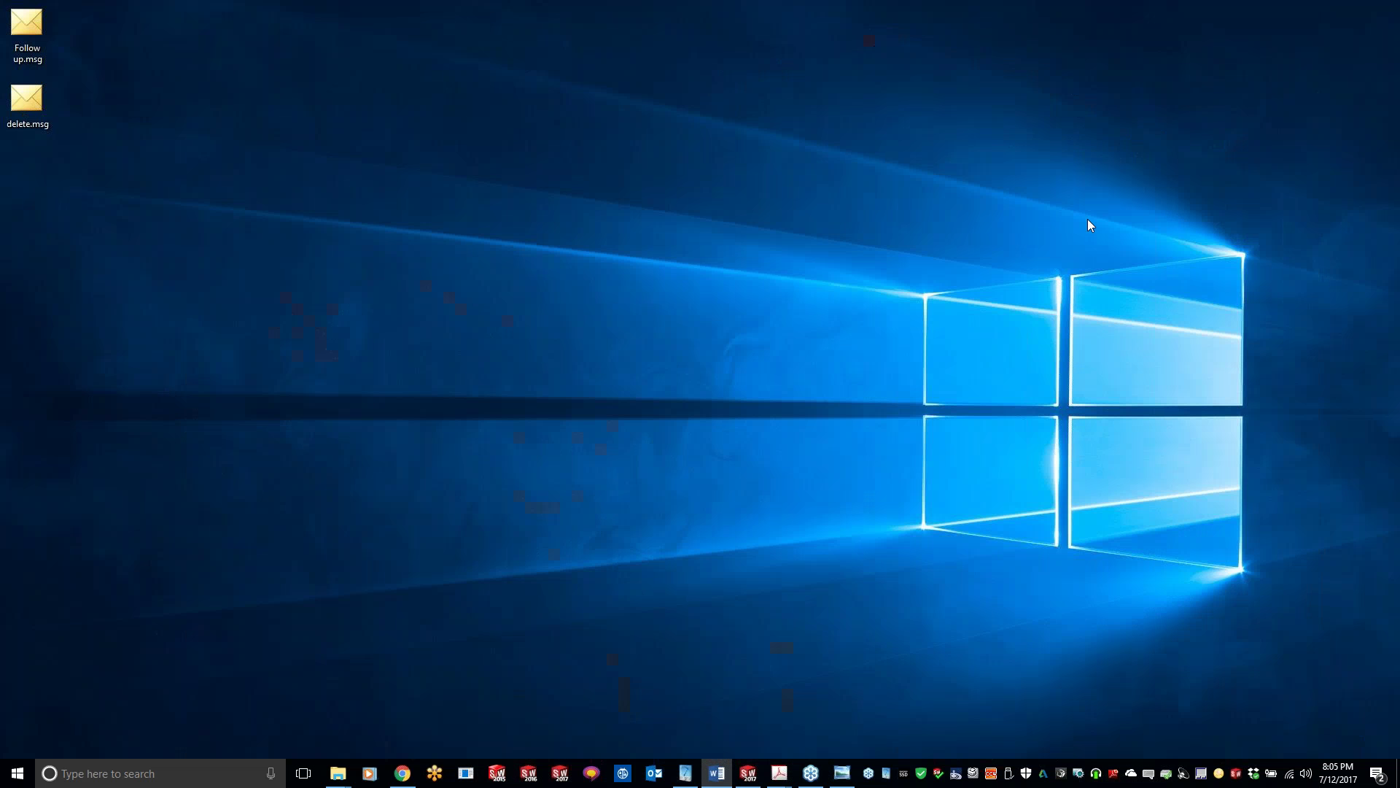
left_click(746, 777)
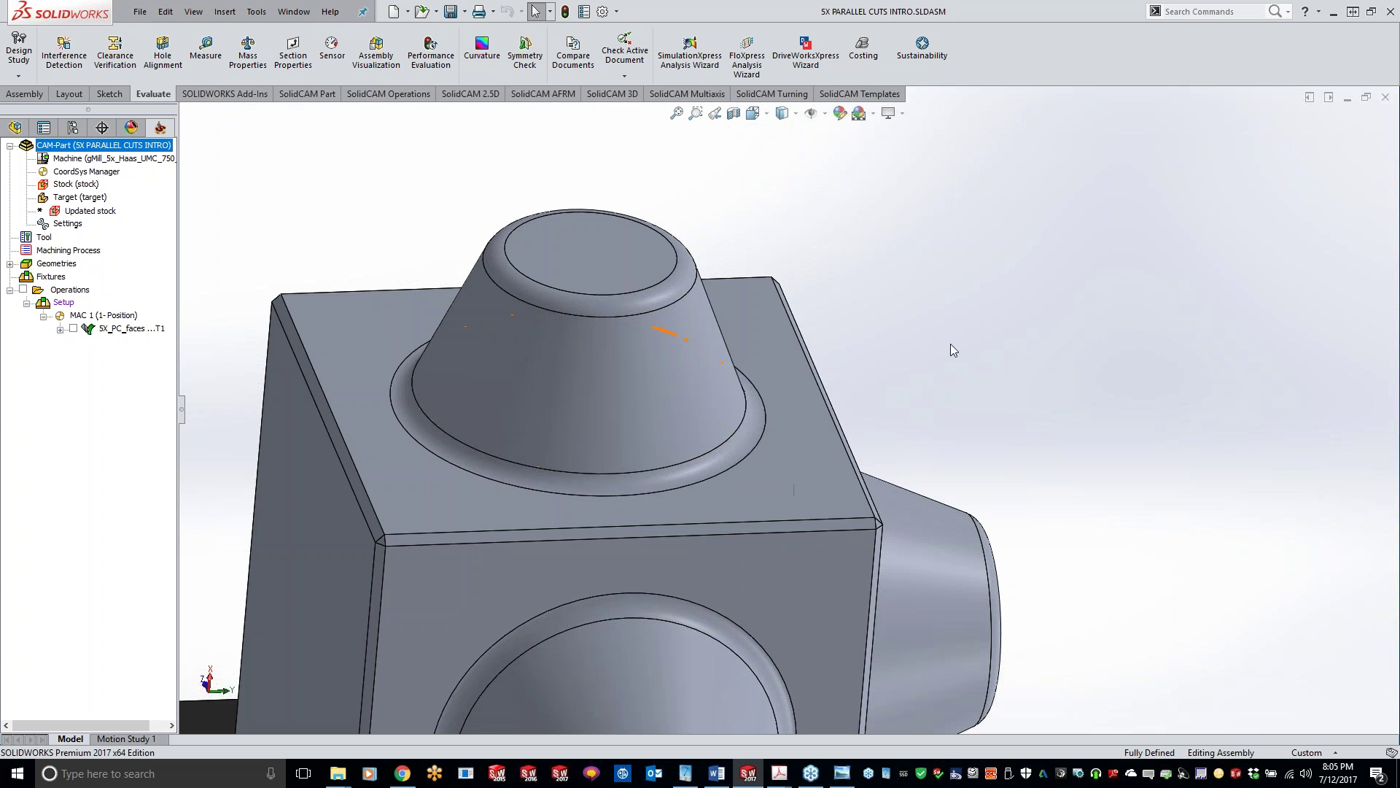
scroll(1001, 339, "up", 3)
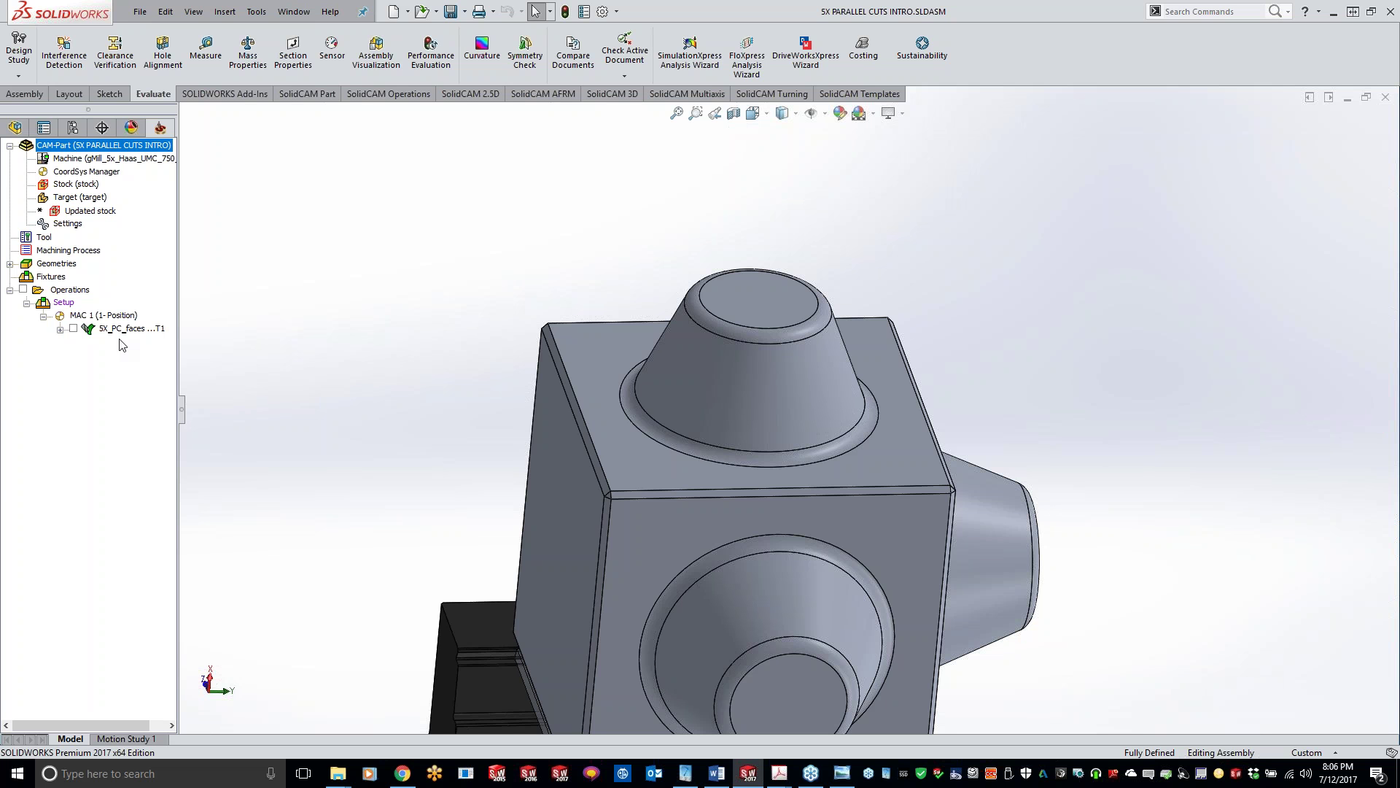
- Display the tool path of the existing 5X_PC_faces operation on the model, and hide it again
left_click(73, 329)
left_click(299, 392)
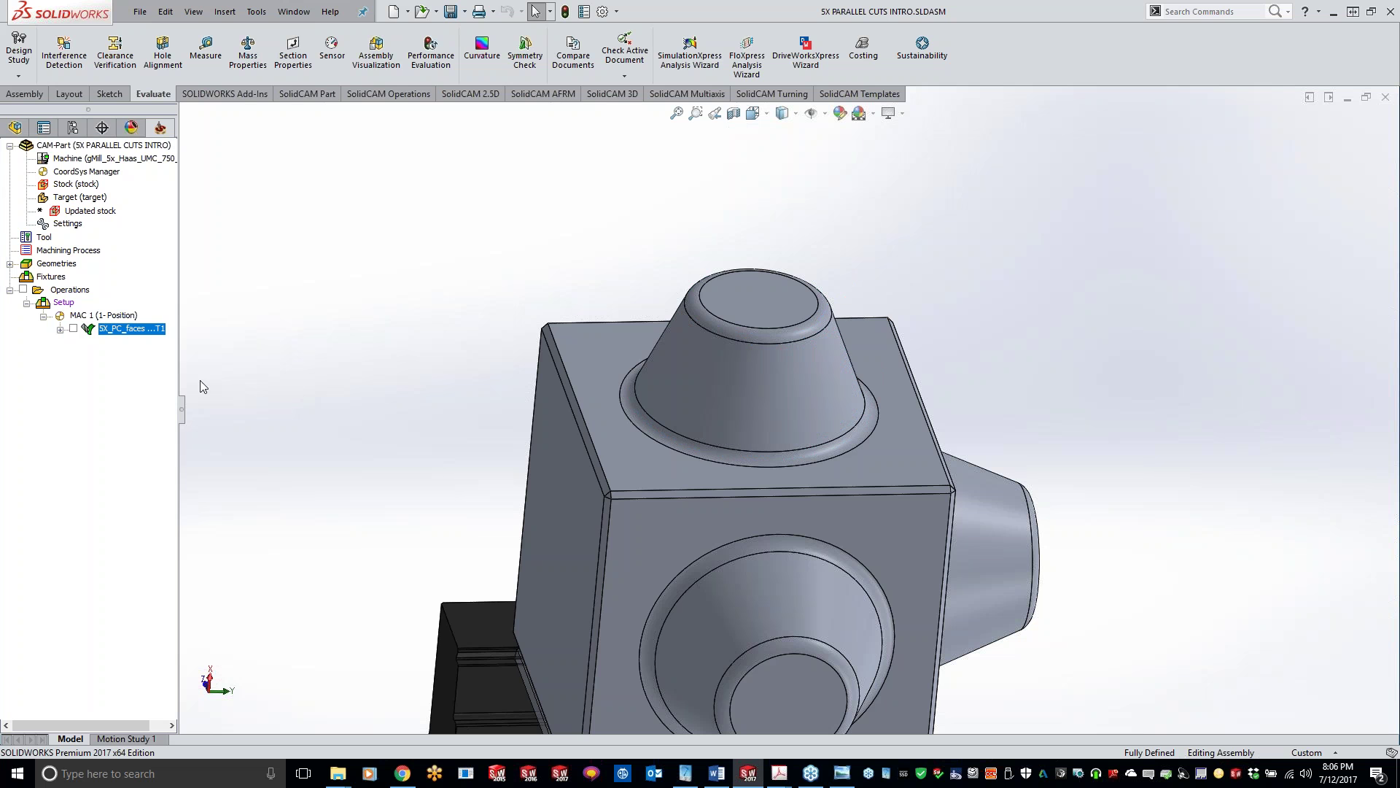
left_click(73, 328)
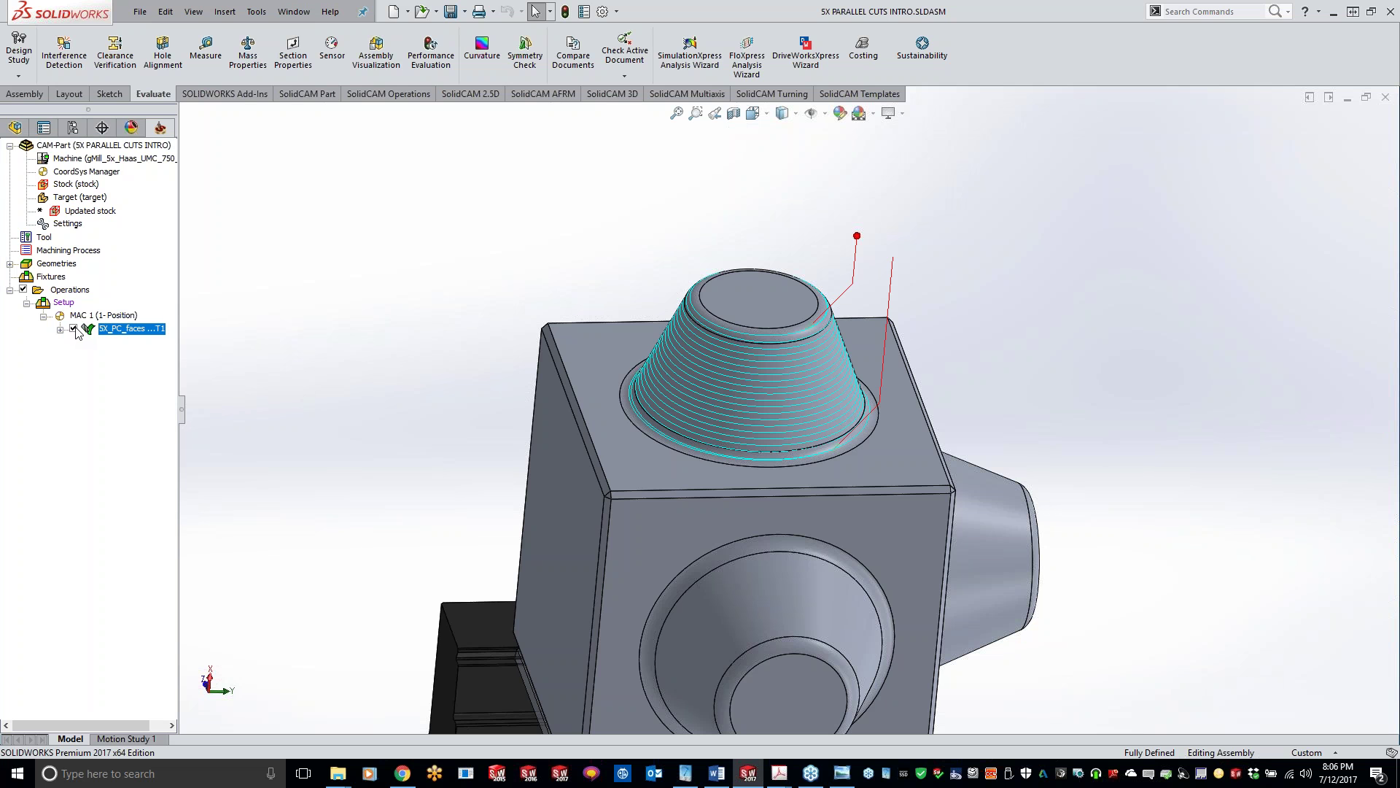
left_click(73, 329)
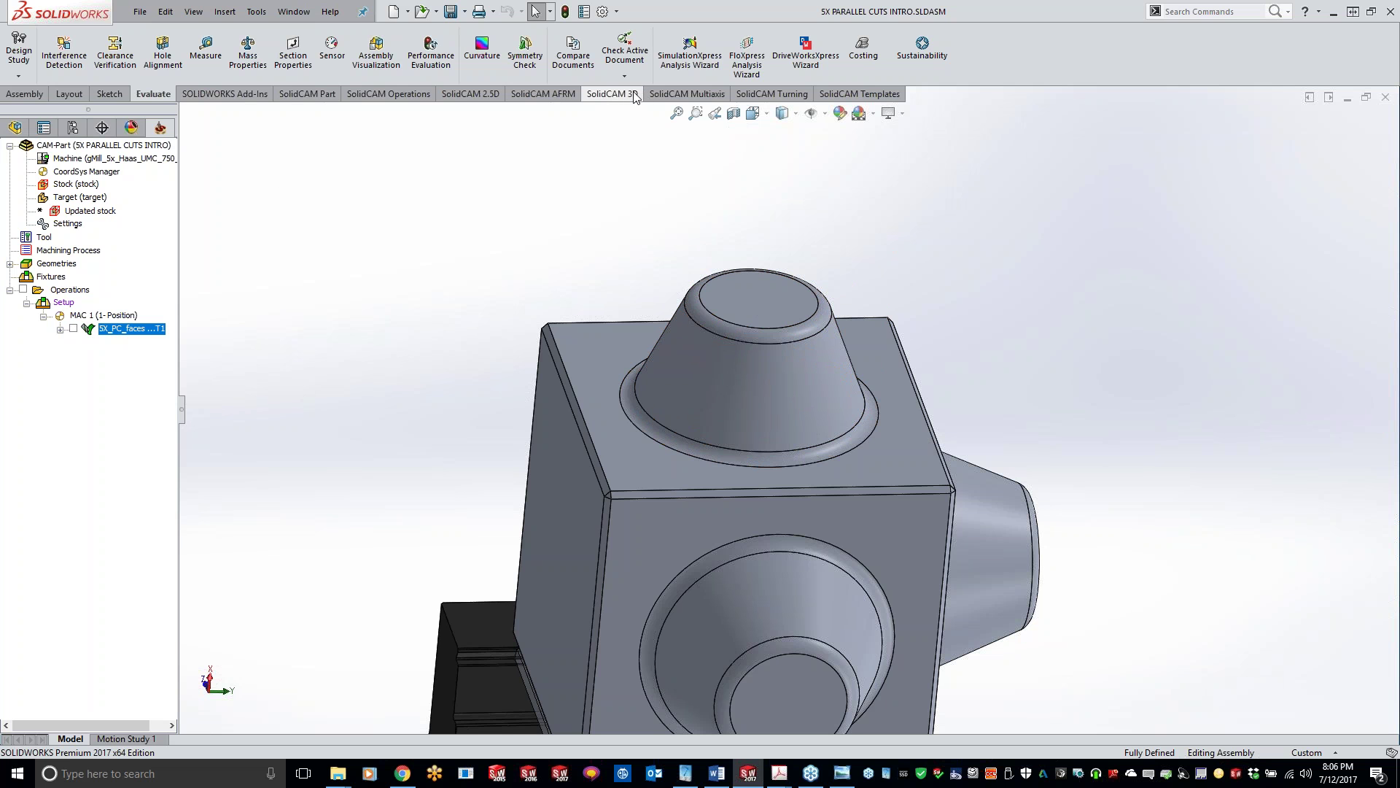
- Start a Sim. 5-Axis Milling operation with Perpendicular to curve technology and choose the faces1 geometry as its drive surface
left_click(687, 93)
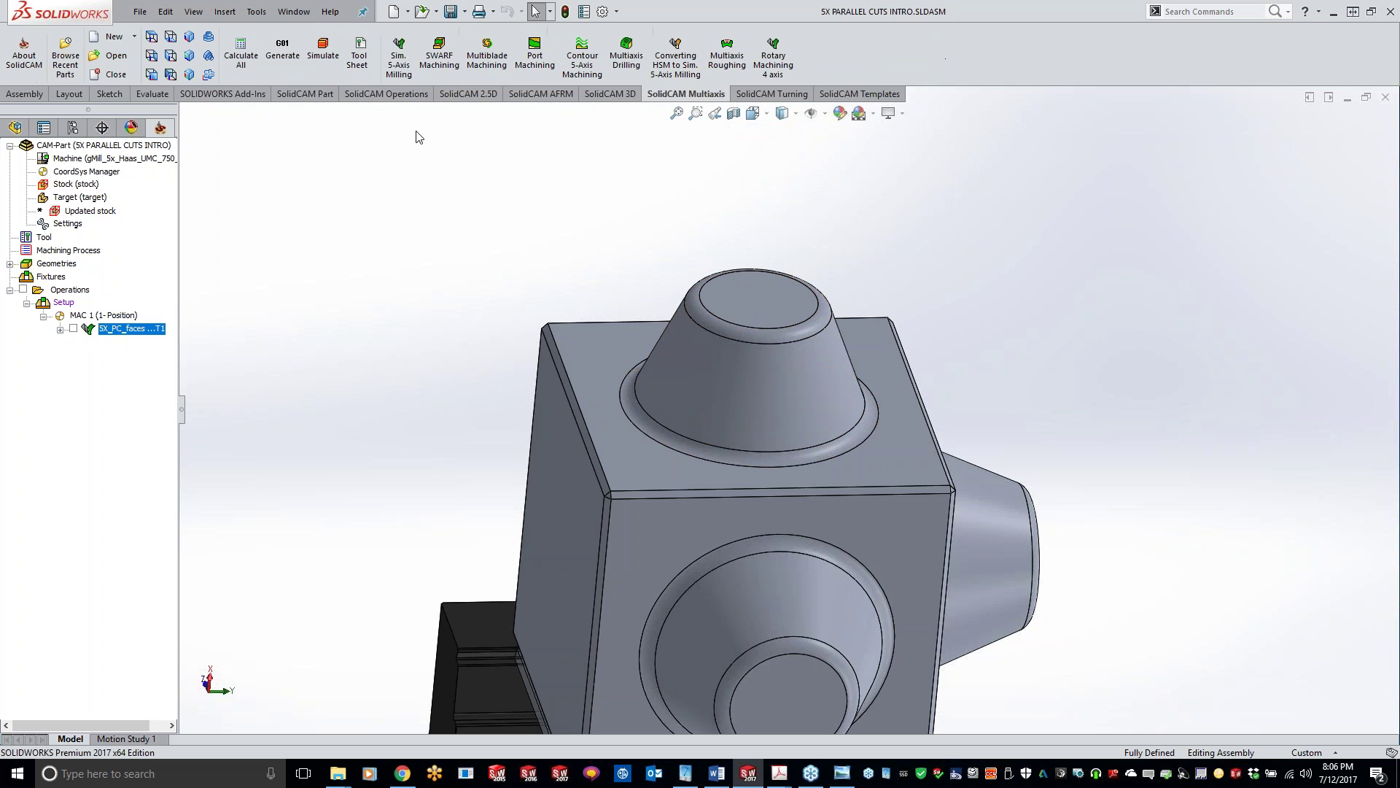
left_click(399, 55)
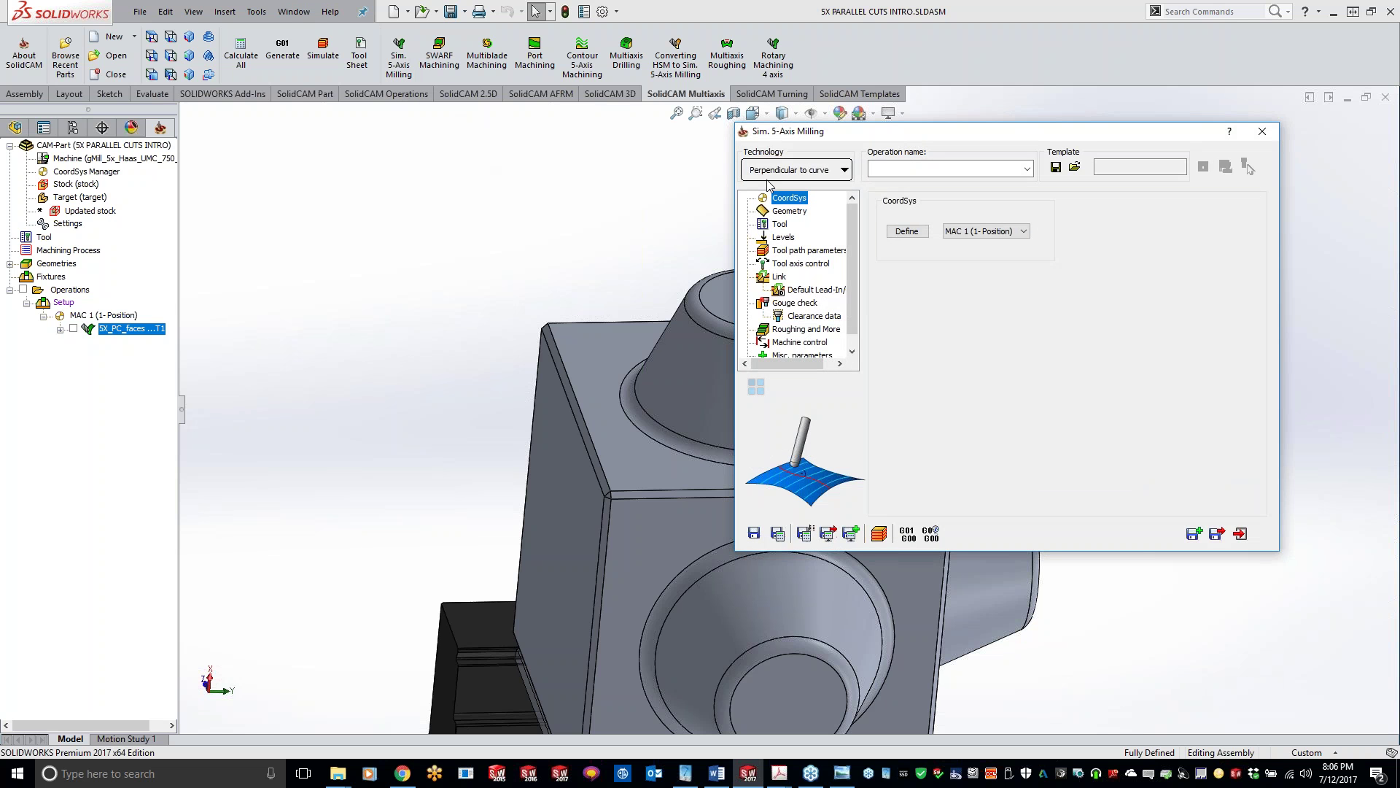
left_click(562, 166)
left_click(562, 166)
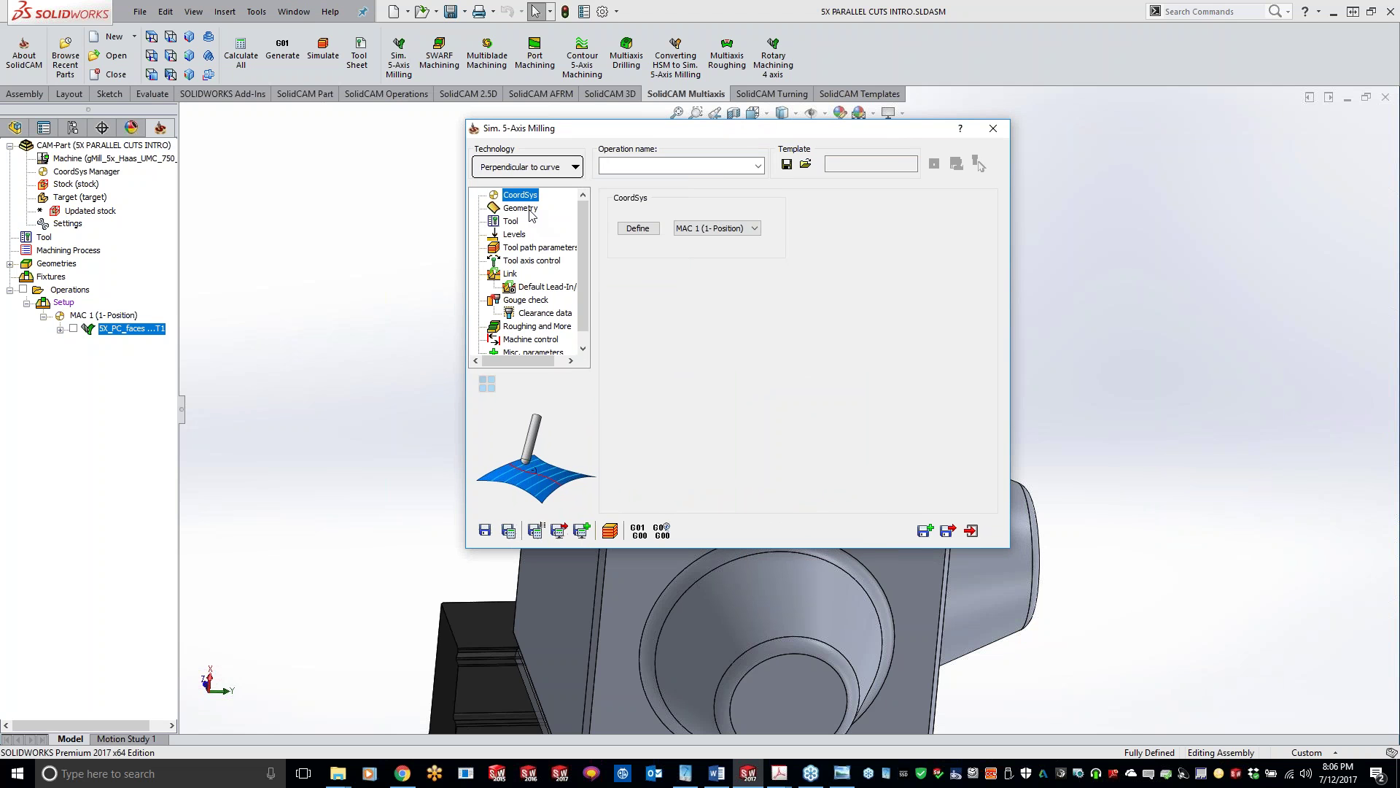
left_click(520, 208)
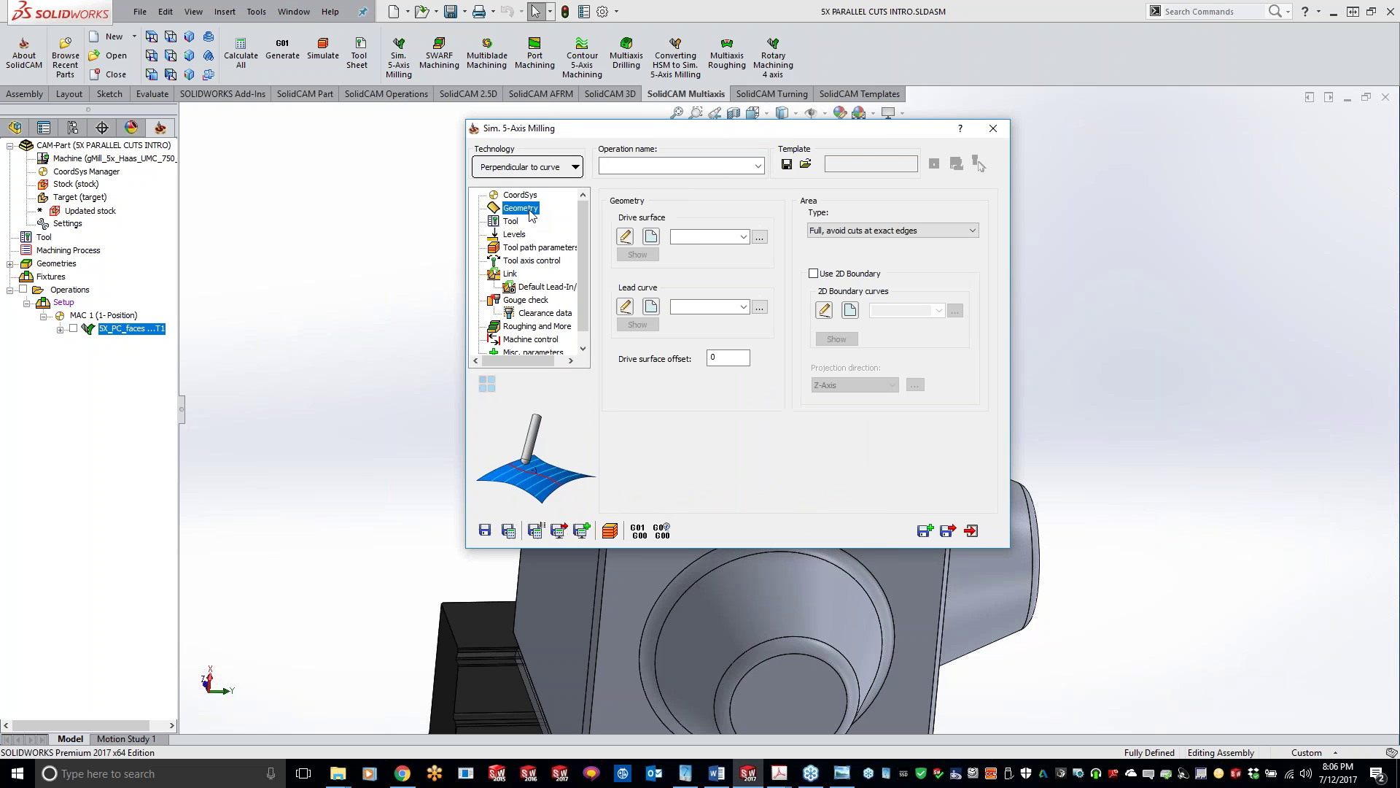
left_click(759, 237)
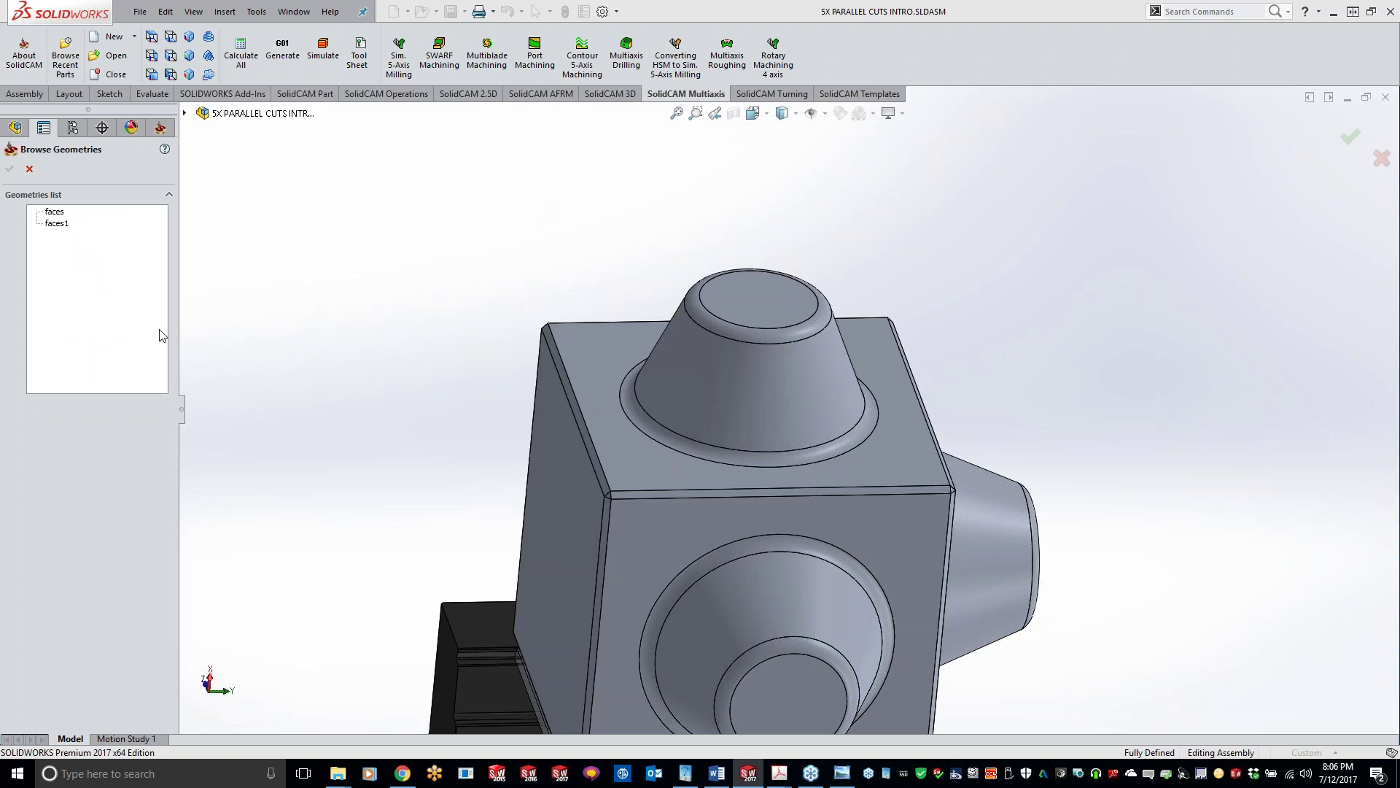
left_click(58, 224)
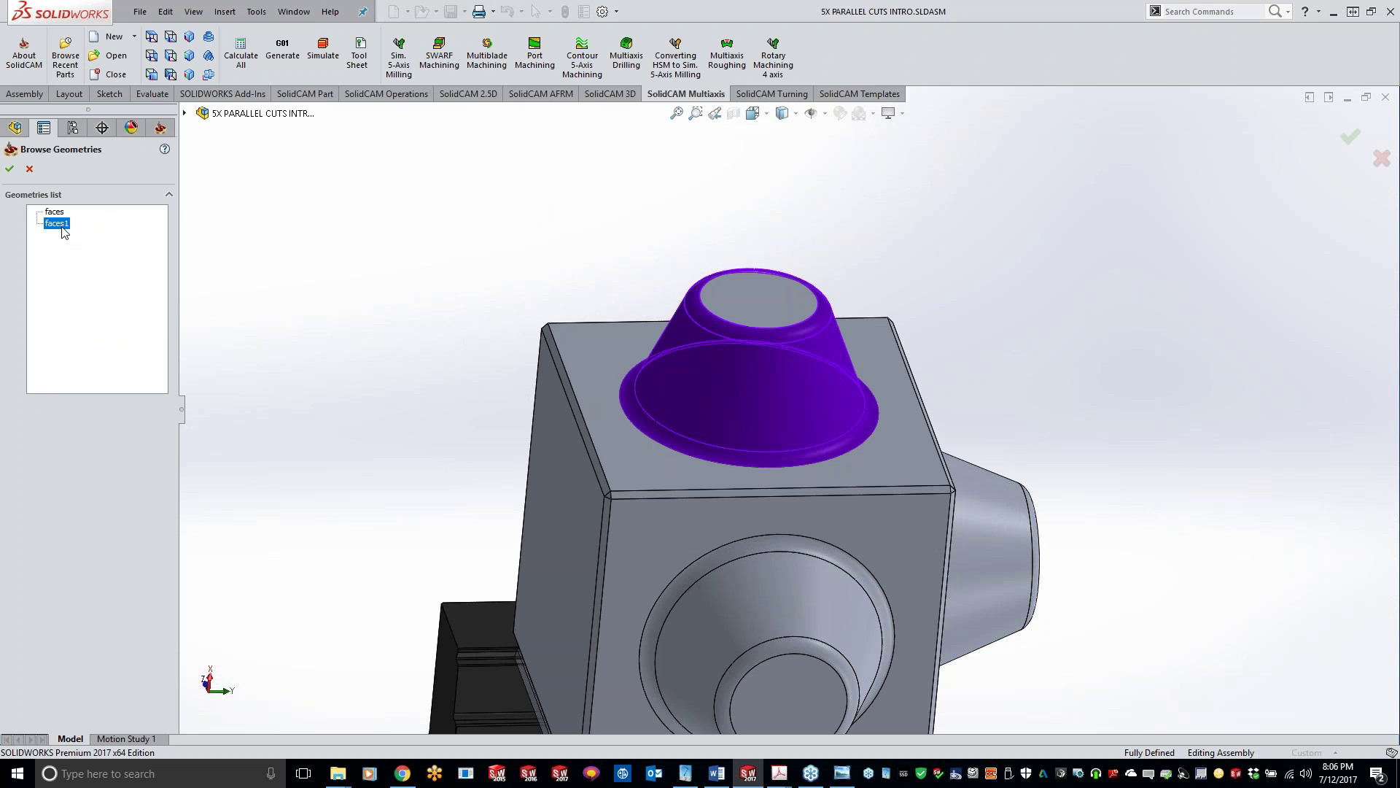
left_click(9, 169)
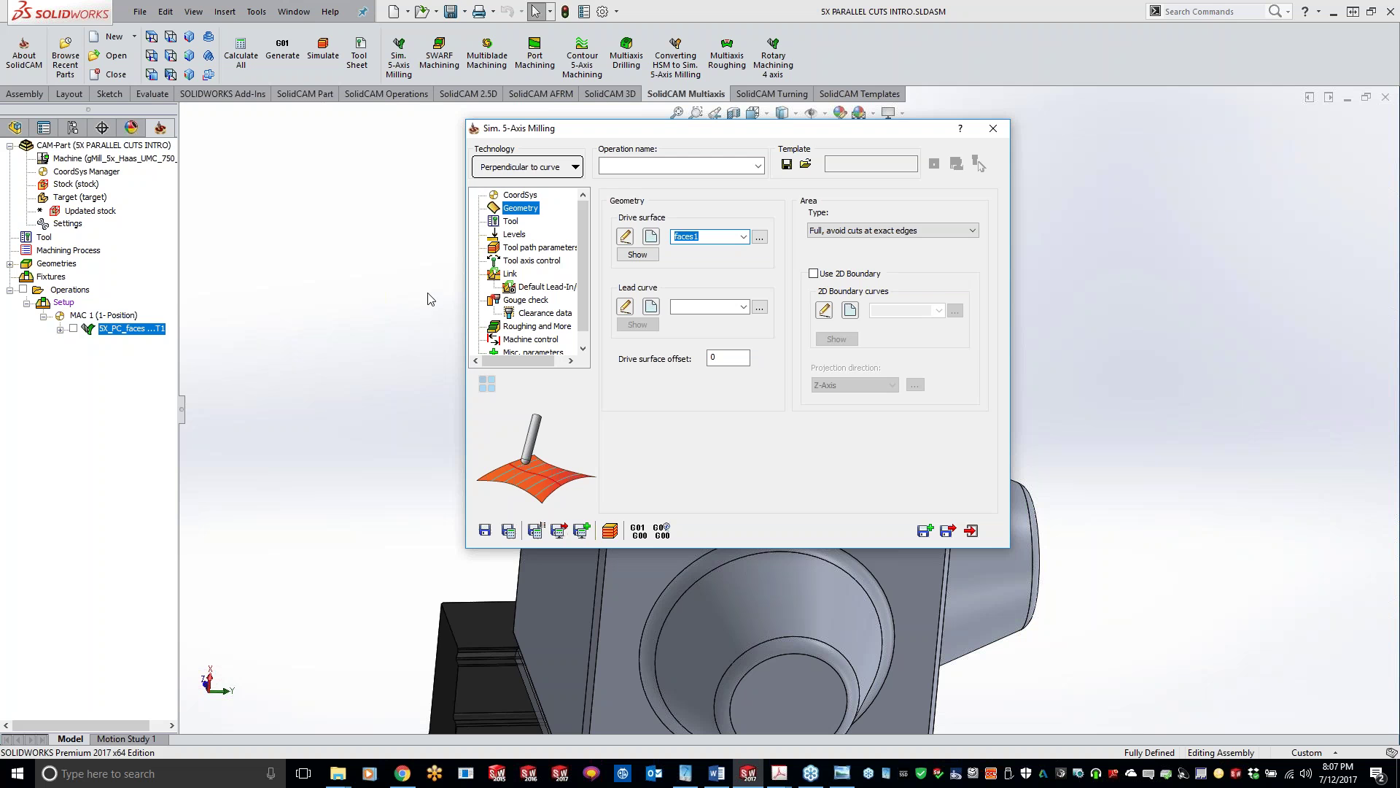
- Assign the existing contour geometry as the lead curve of the milling operation
left_click(760, 313)
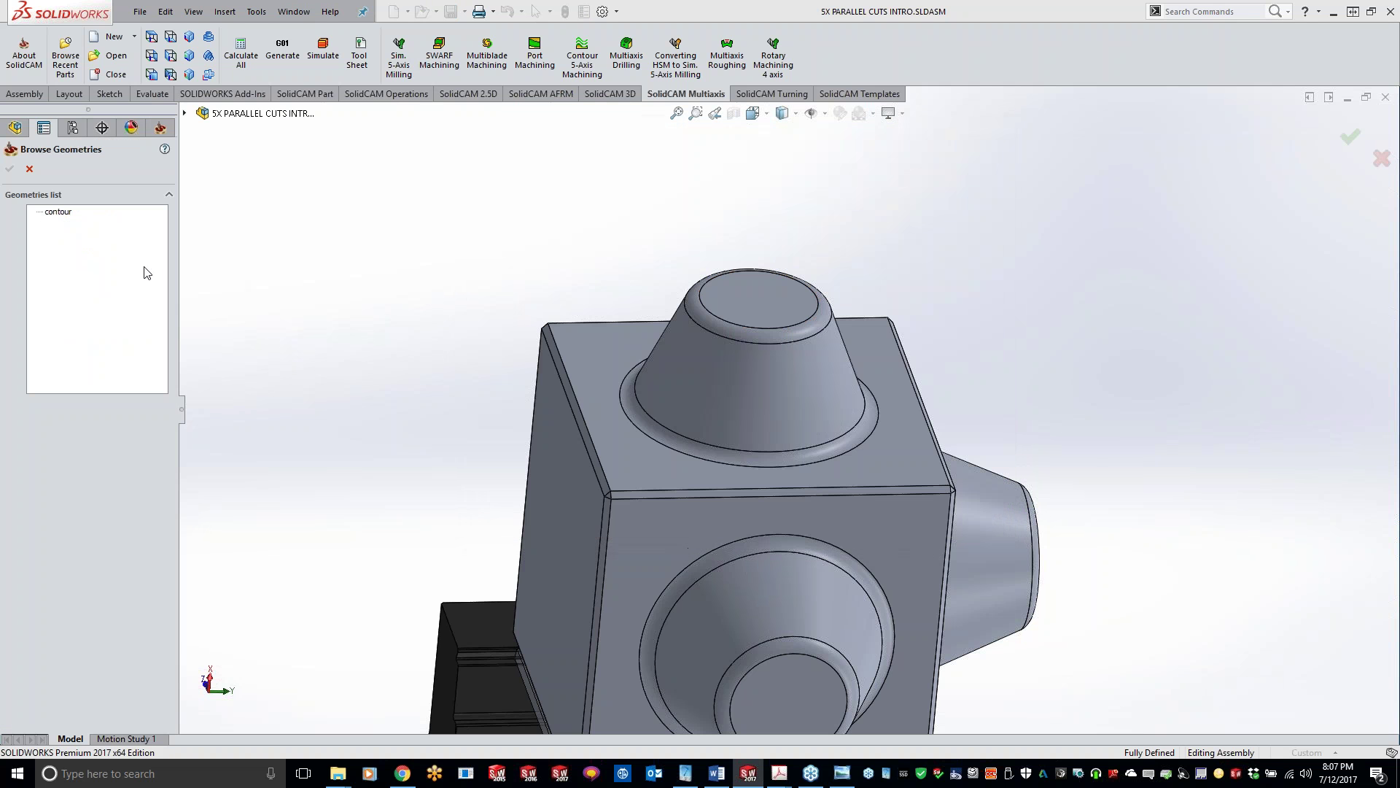
left_click(58, 213)
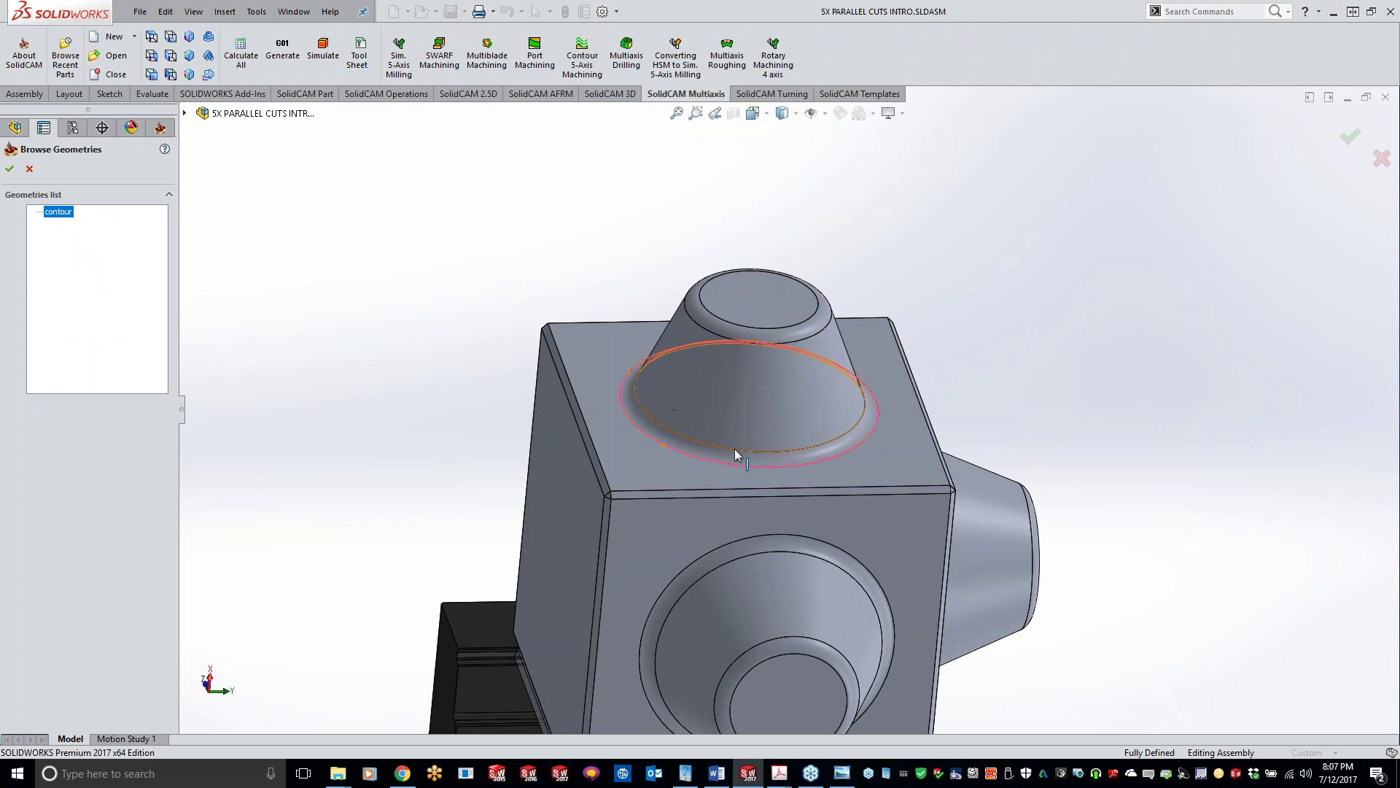
left_click(10, 169)
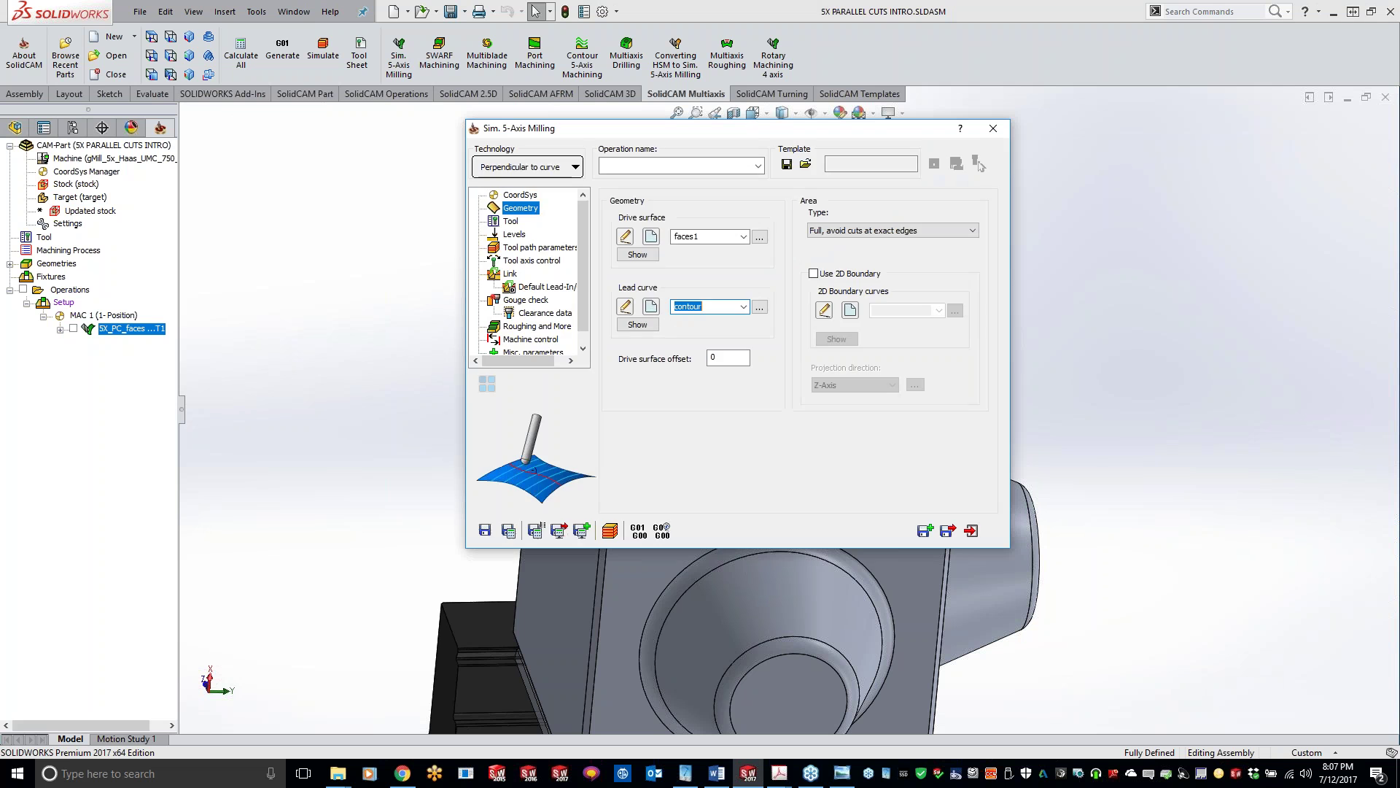
double_click(745, 129)
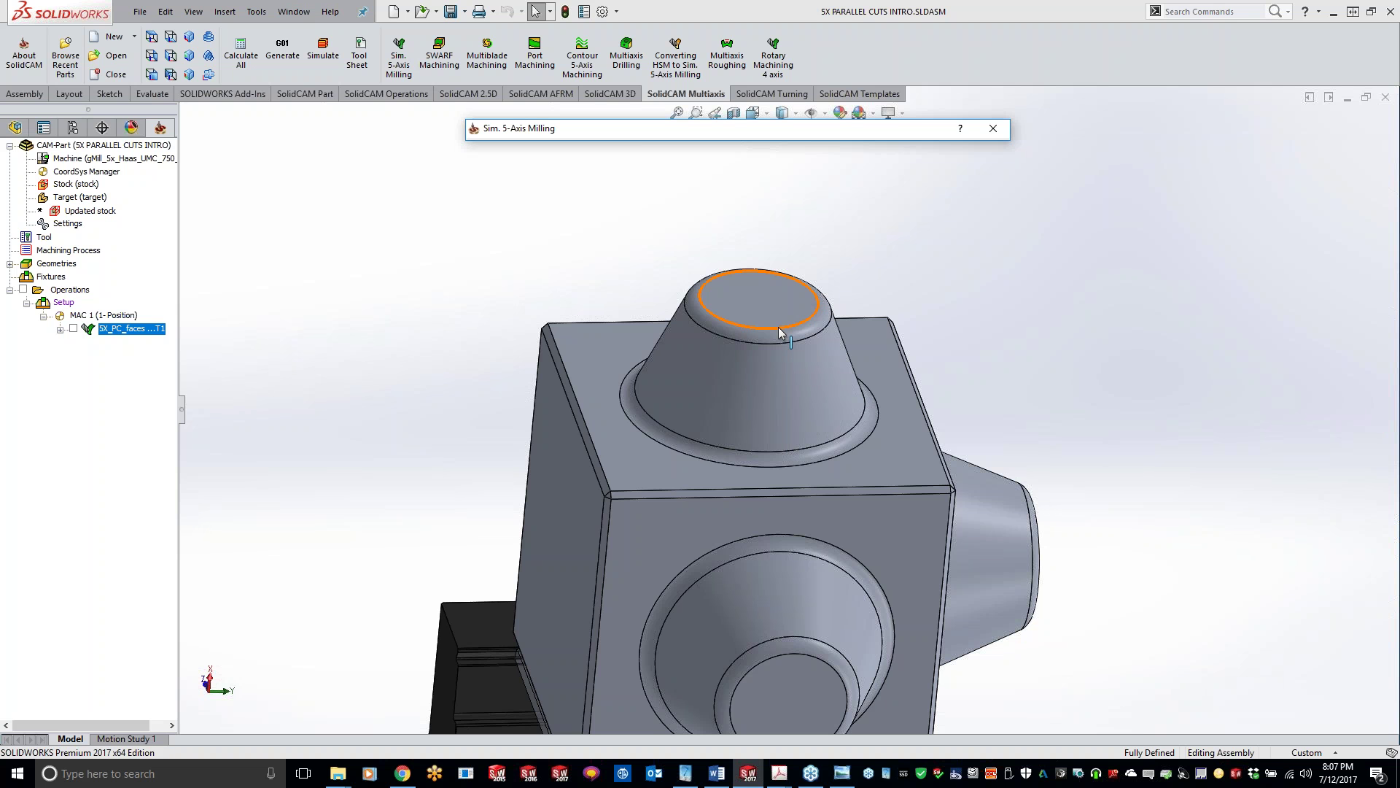
double_click(739, 133)
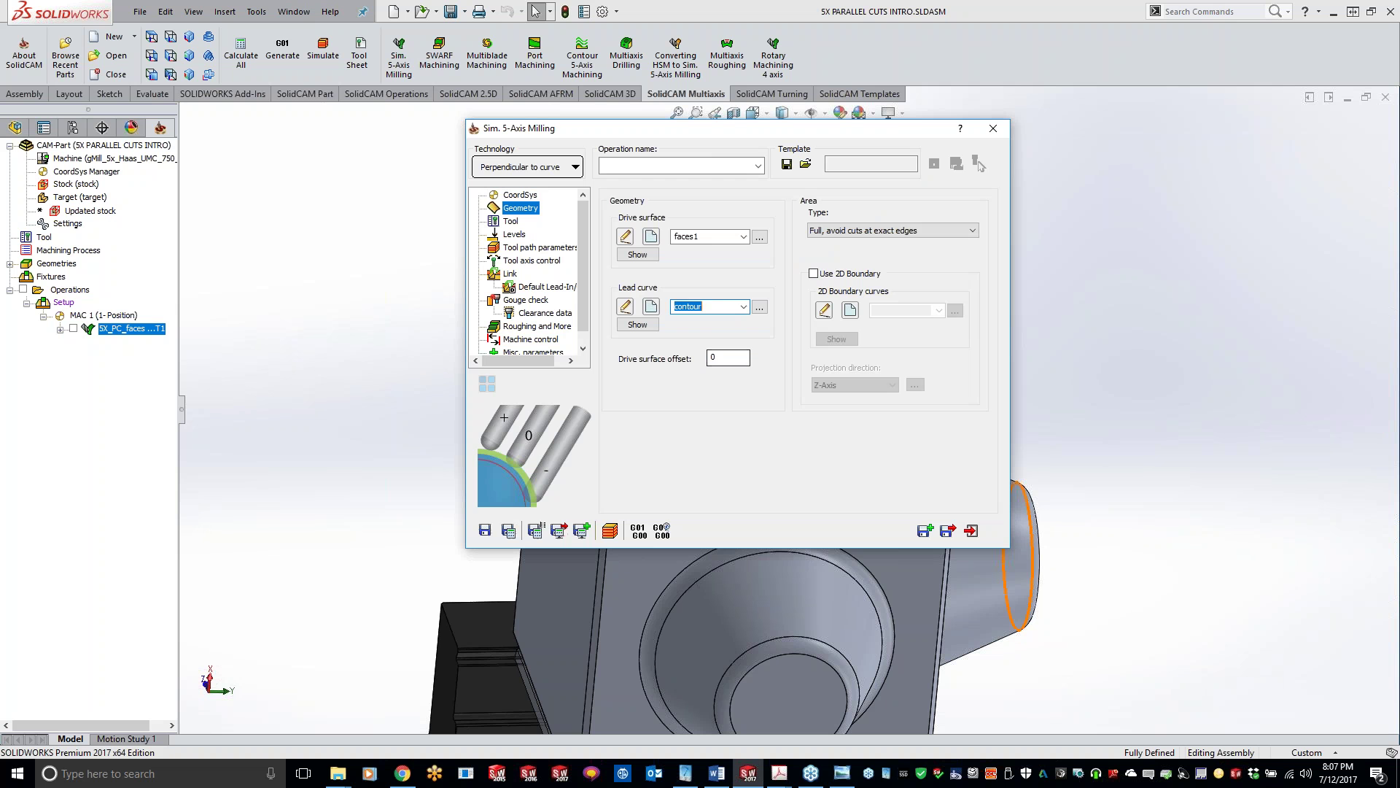
- Assign tool number 1, the 1/4" carbide ball endmill, to the operation
left_click(507, 223)
left_click(666, 416)
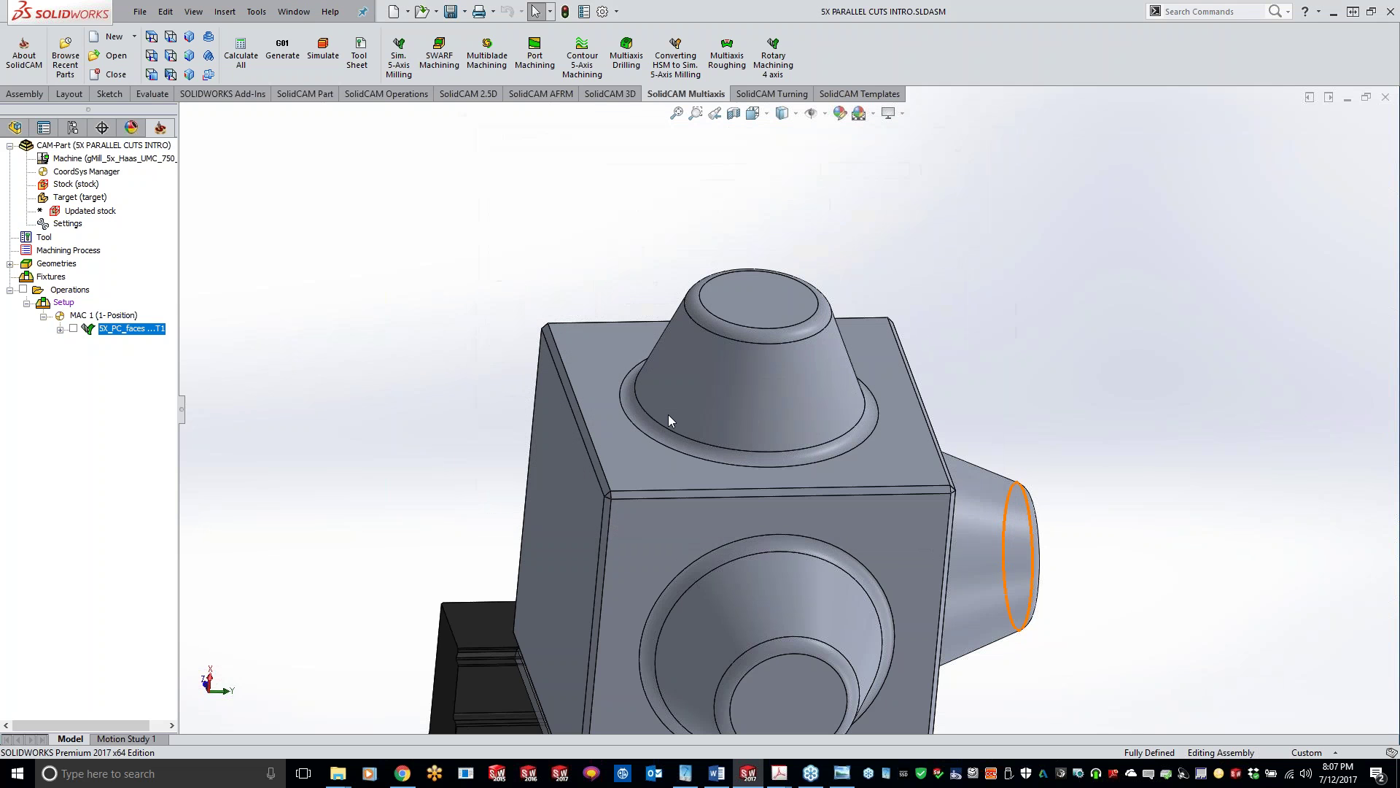
double_click(509, 139)
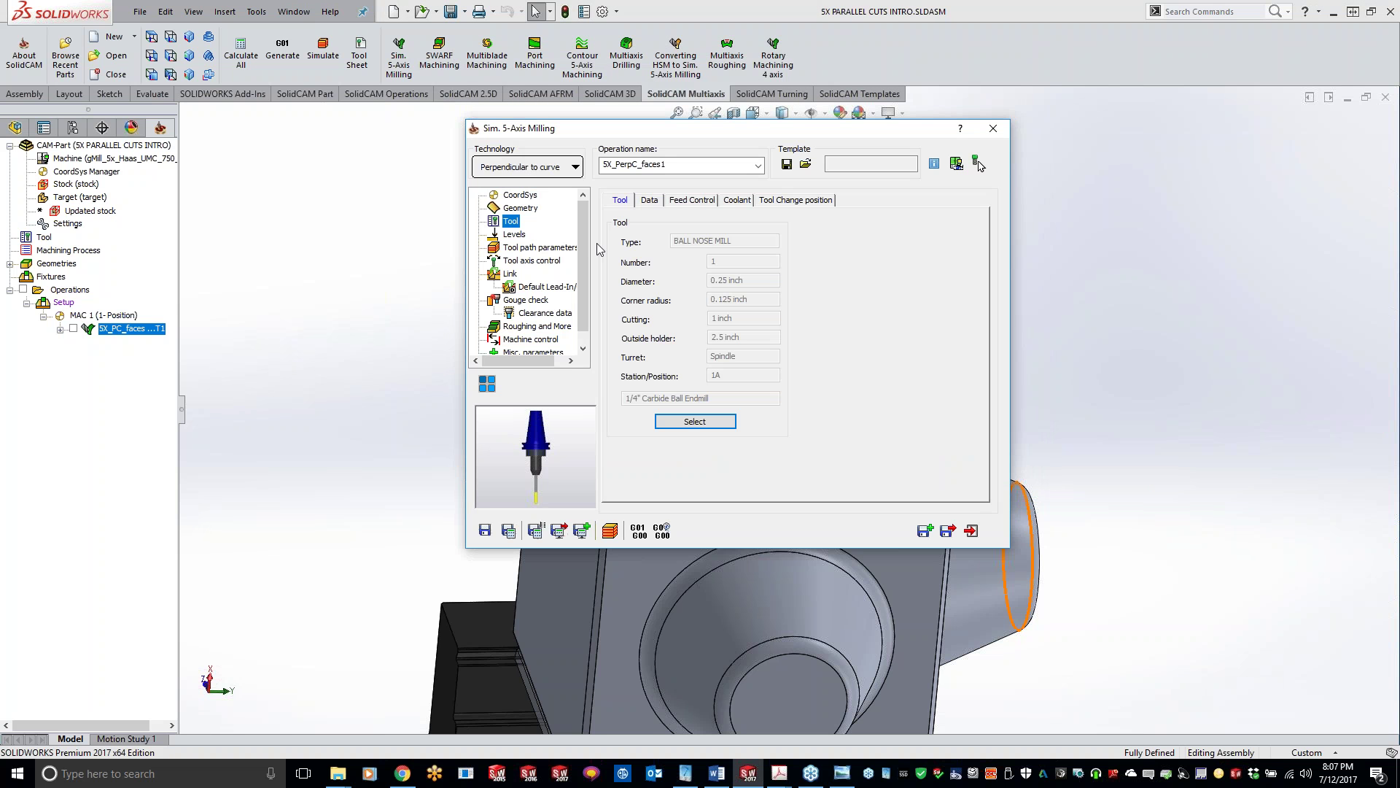
- Review the operation's clearance levels, step-over settings and tool axis control
left_click(513, 234)
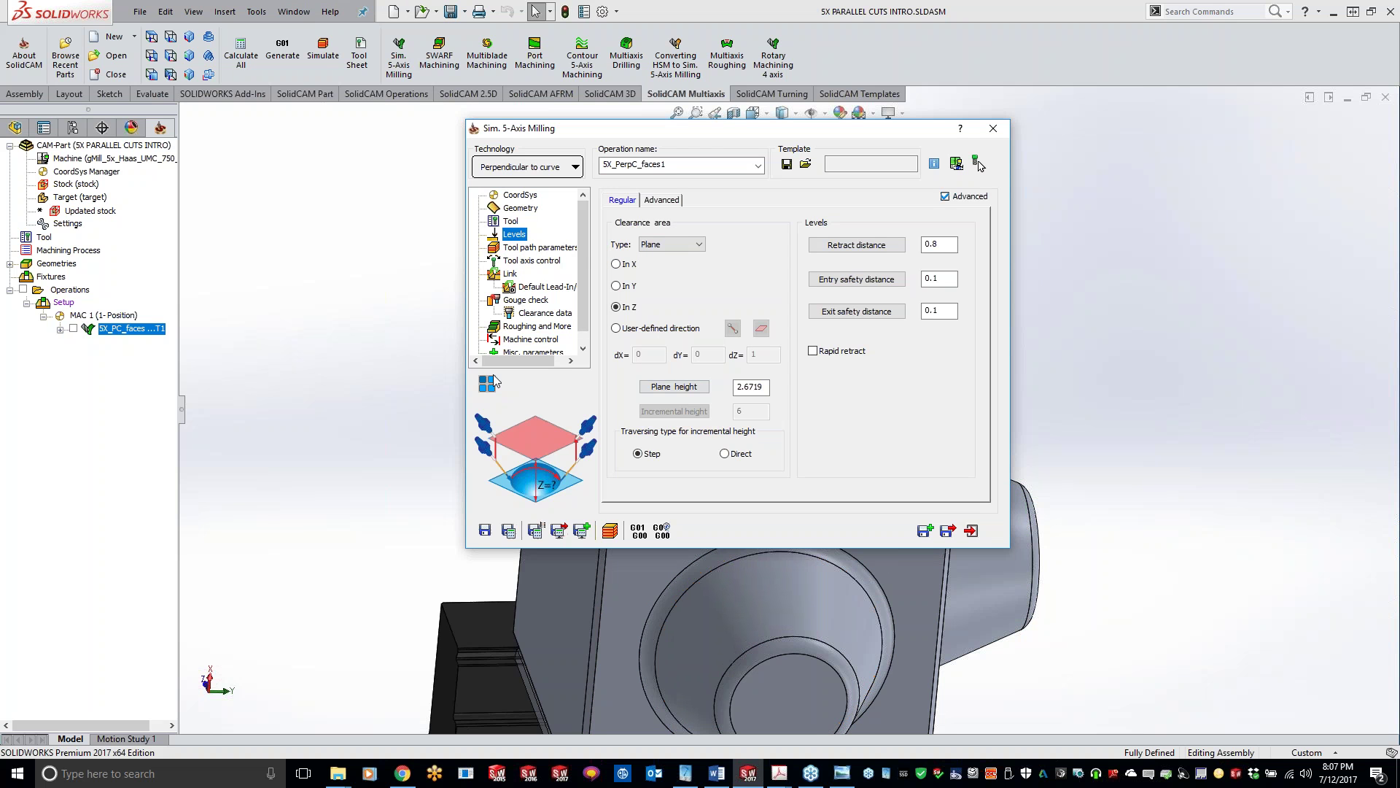
left_click(536, 250)
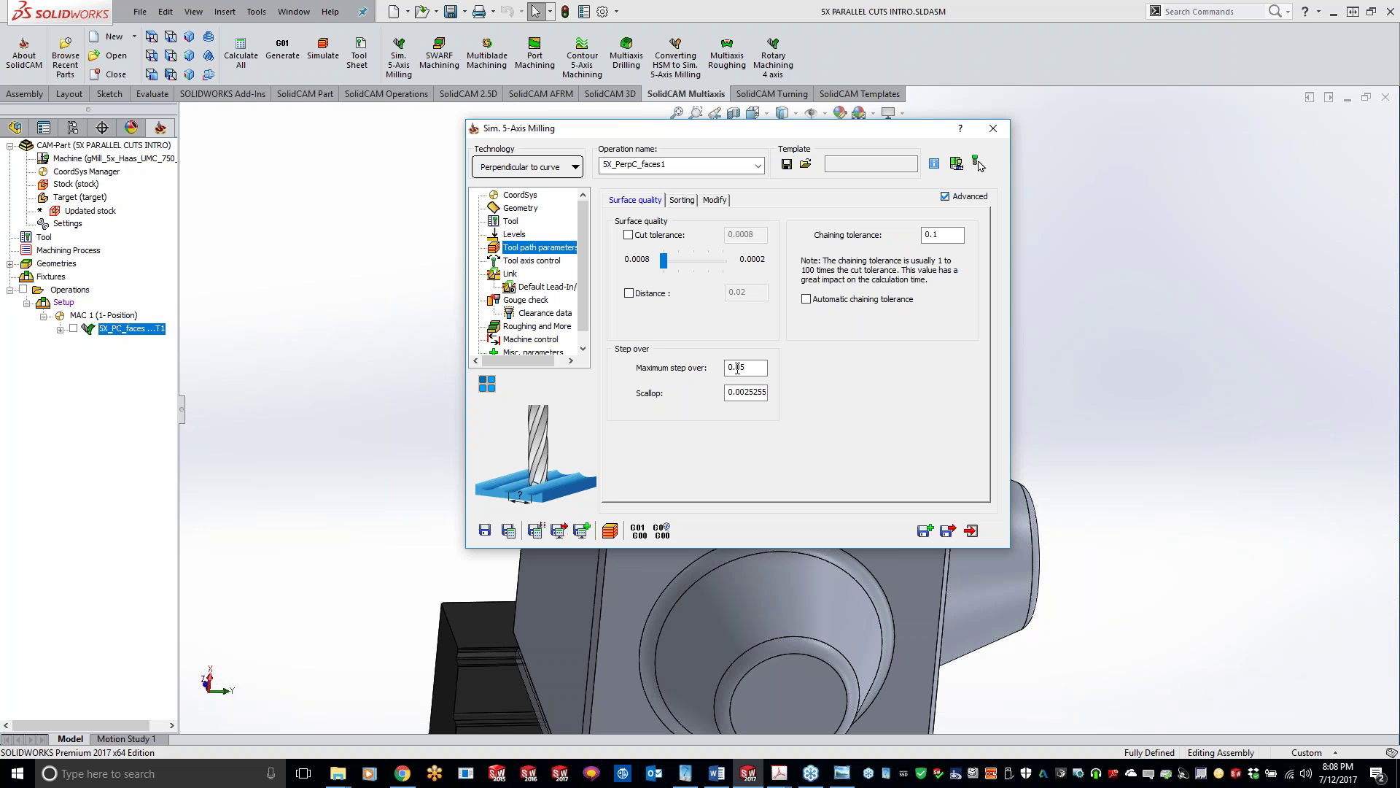
key("Tab")
left_click(544, 264)
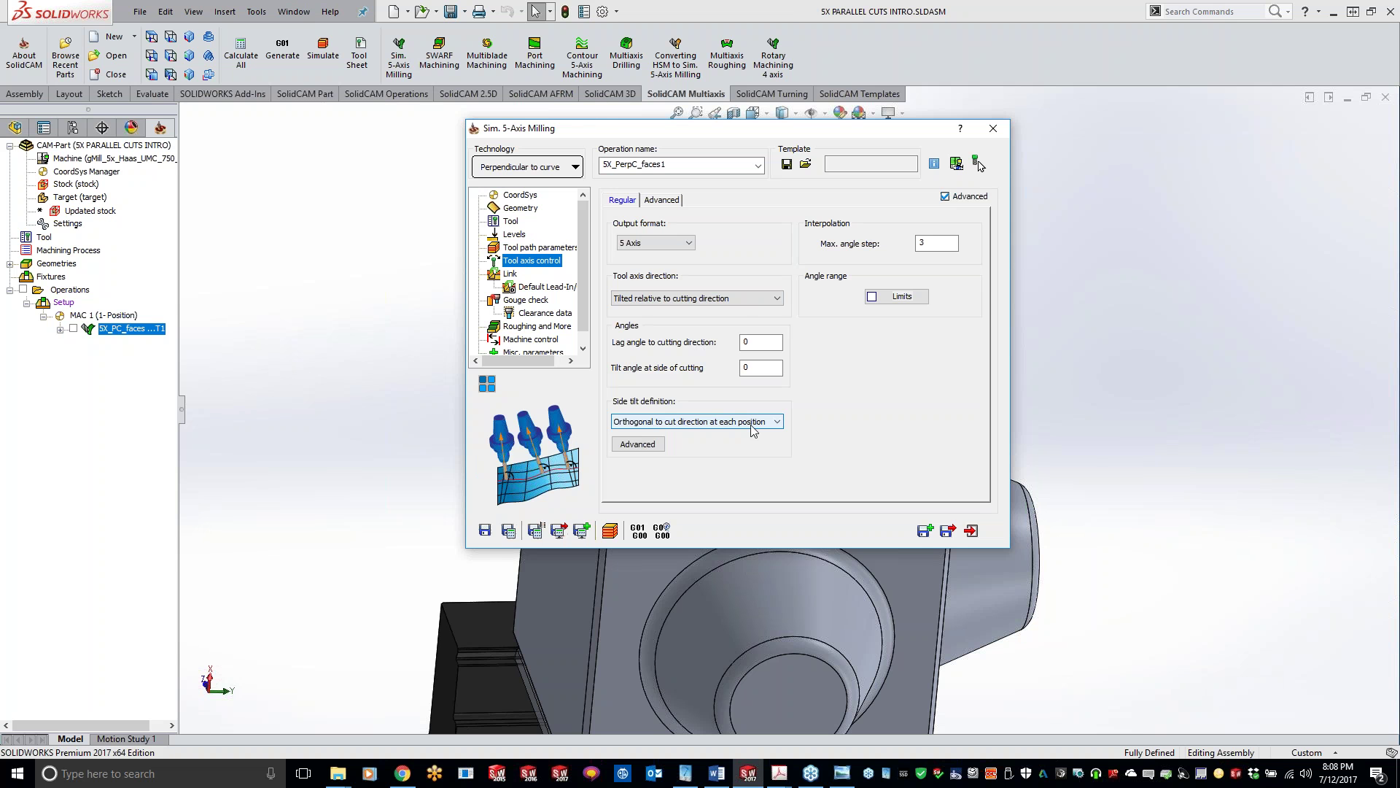
- Save and calculate the 5X_PerpC_faces1 operation and inspect its tool path around the upper conical boss
left_click(508, 530)
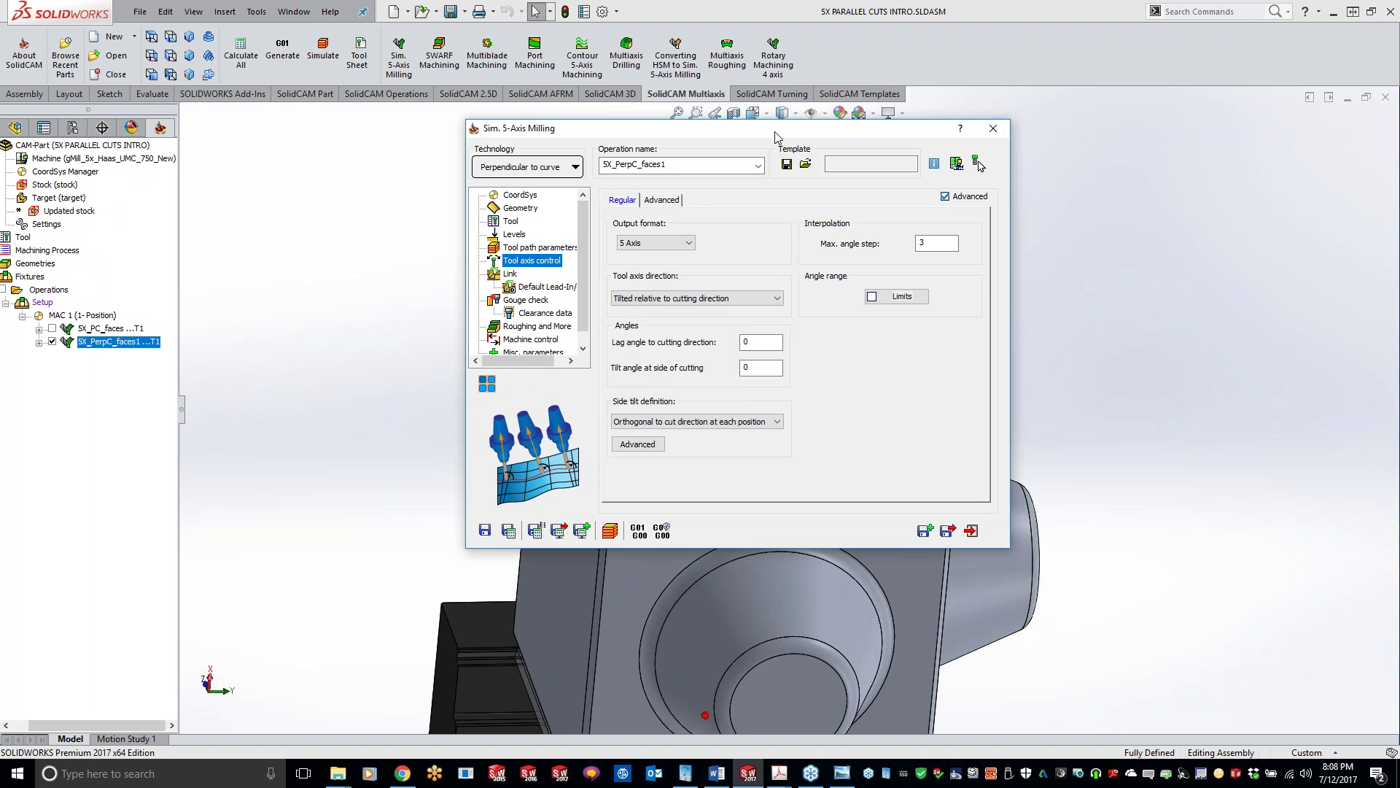
left_click(977, 164)
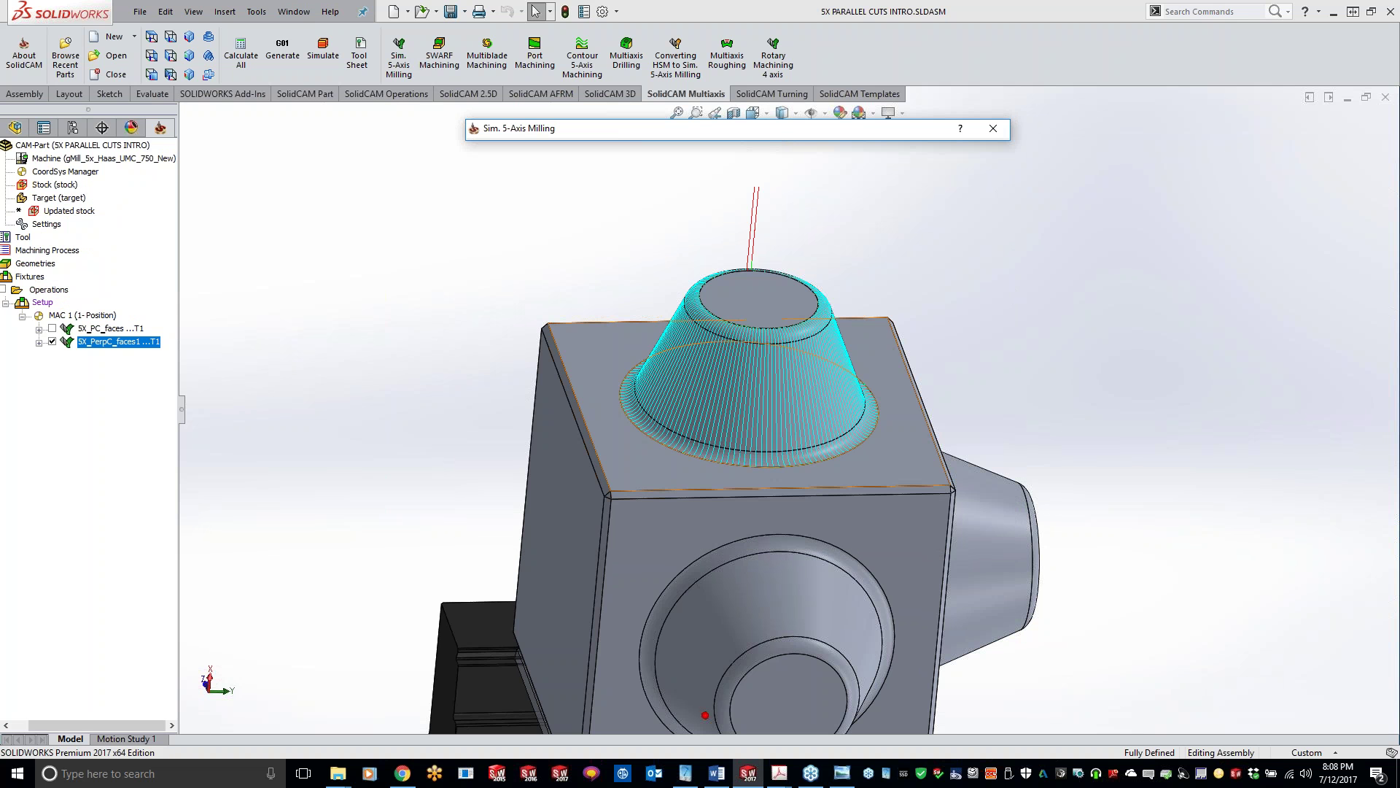
left_click(1034, 372)
middle_click_drag(1030, 365, 796, 403)
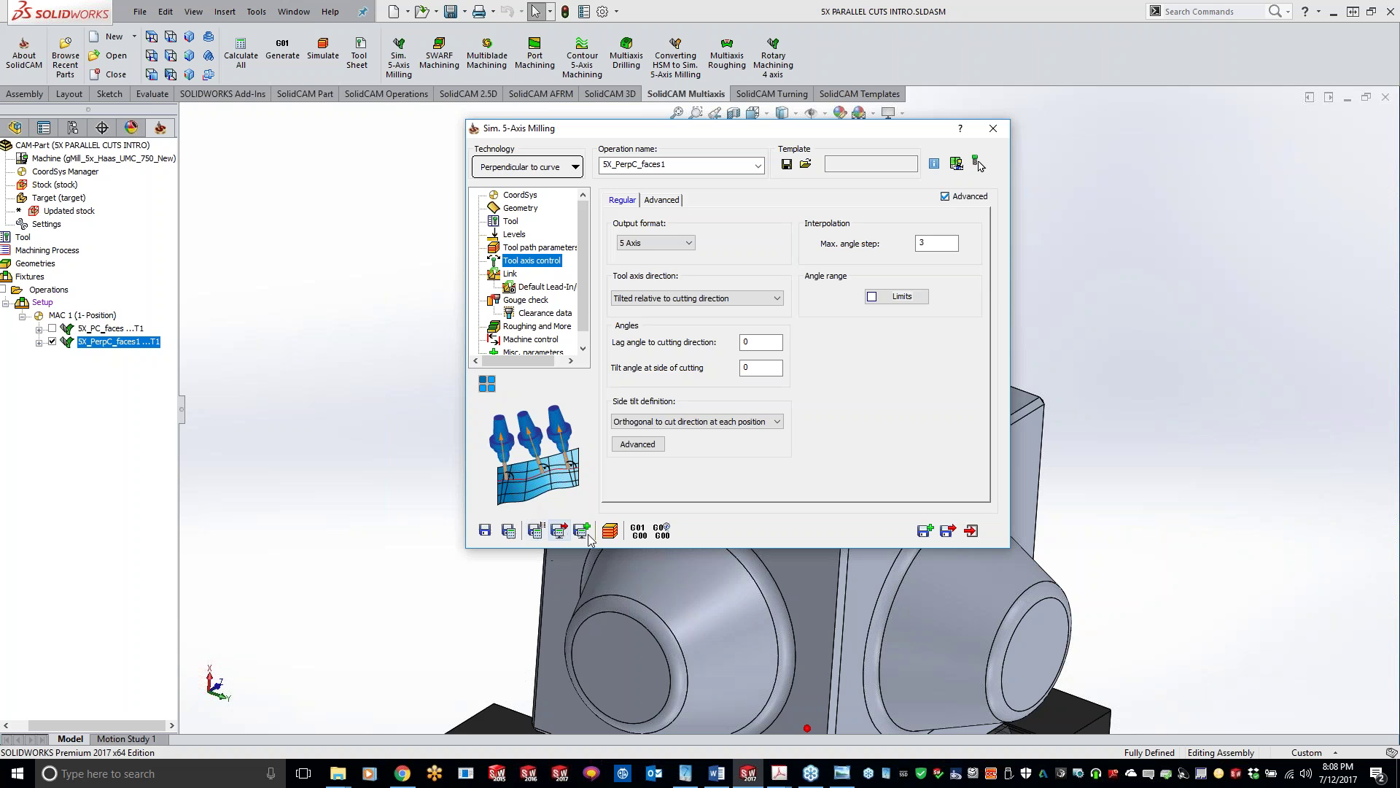
- Open the simulation of the 5X_PerpC_faces1 operation in SolidVerify mode, arranging its windows beside the model
left_click(609, 533)
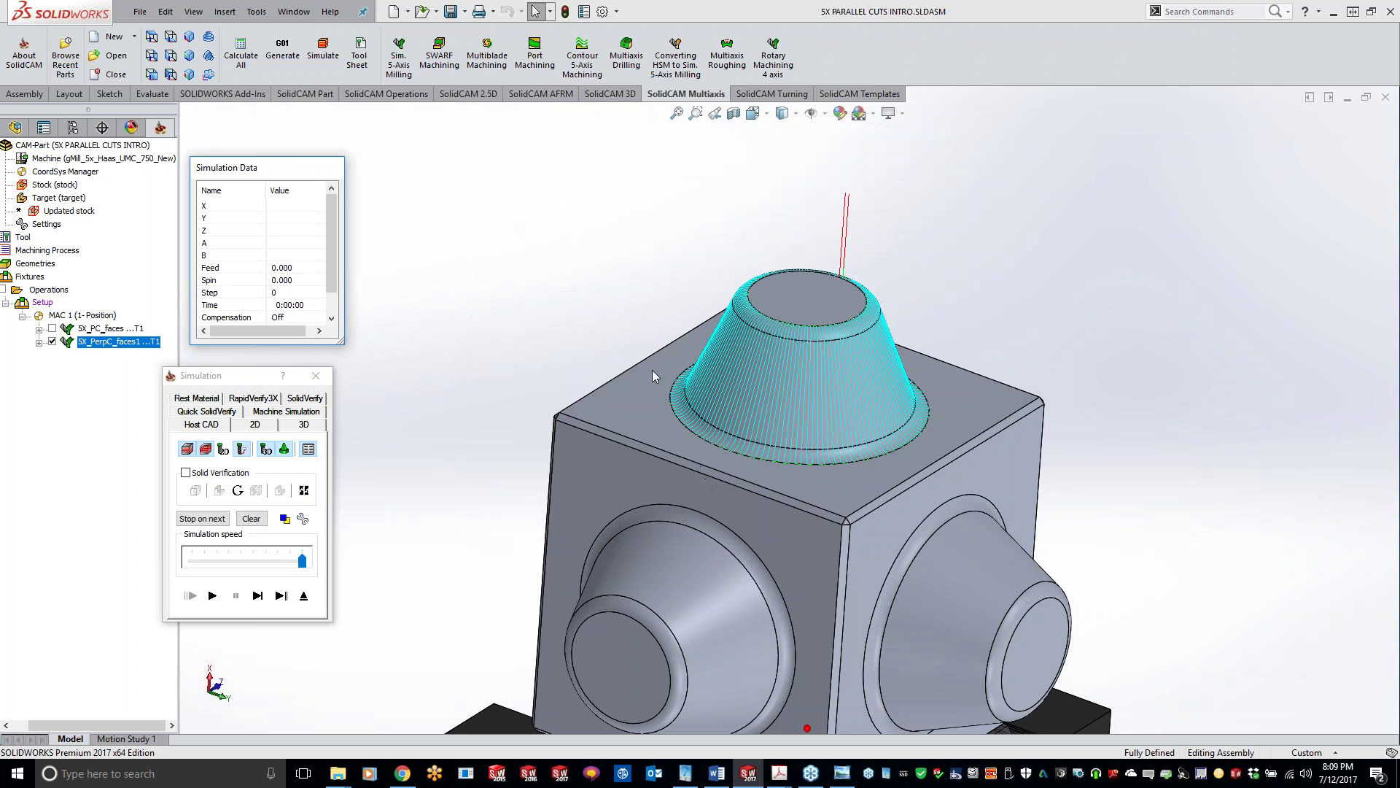
left_click_drag(265, 157, 257, 116)
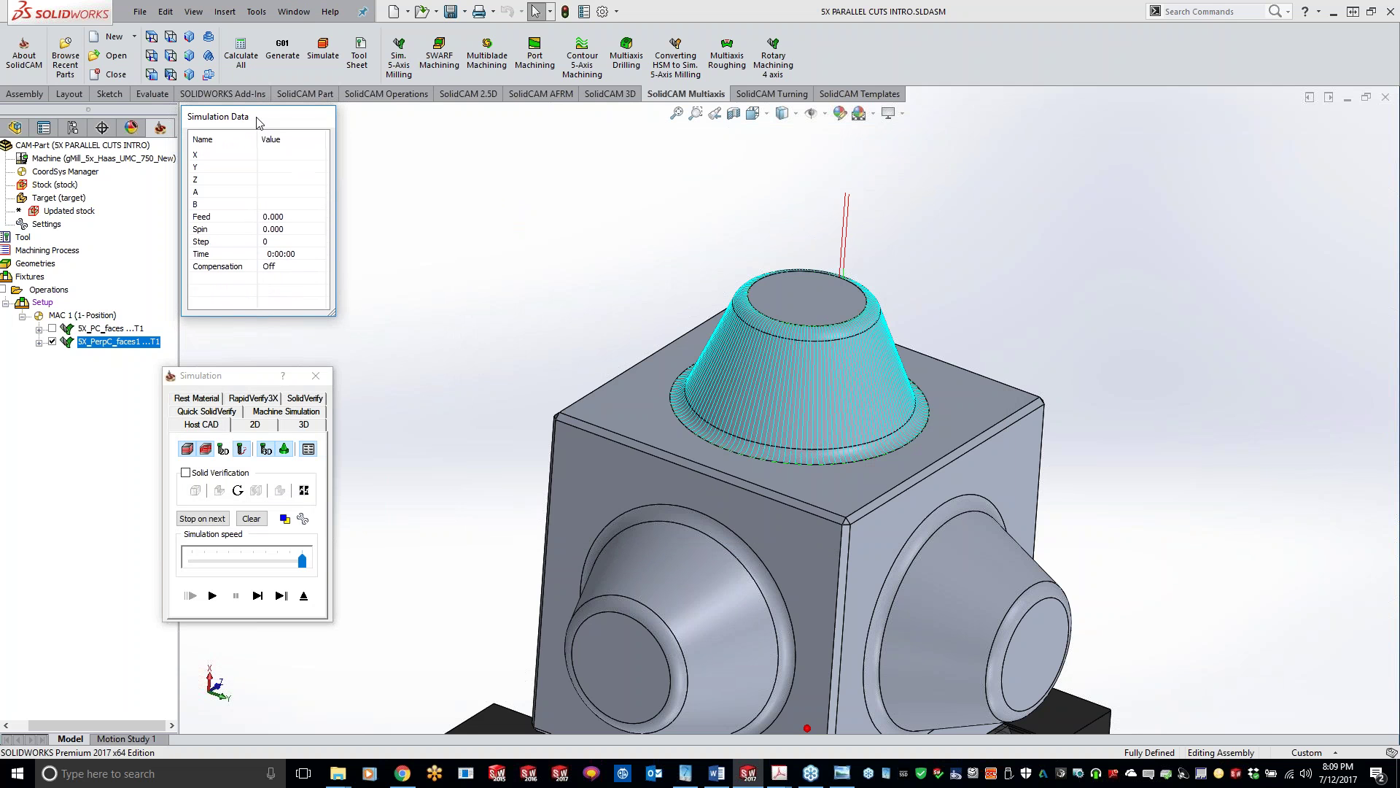
left_click_drag(243, 378, 263, 331)
left_click(306, 363)
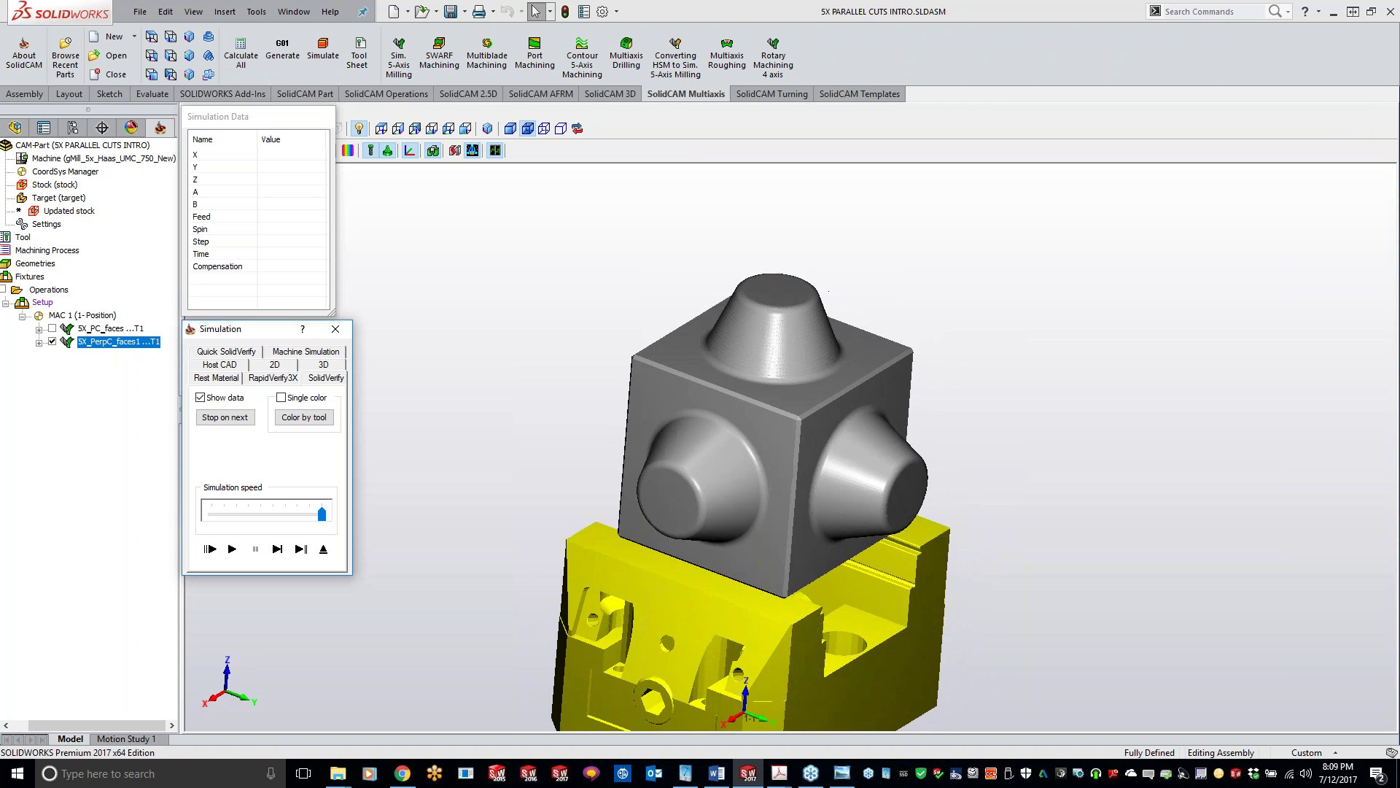
- Step through the SolidVerify simulation, stop the clash monitoring, decline further crash checking and close the simulation
left_click(278, 549)
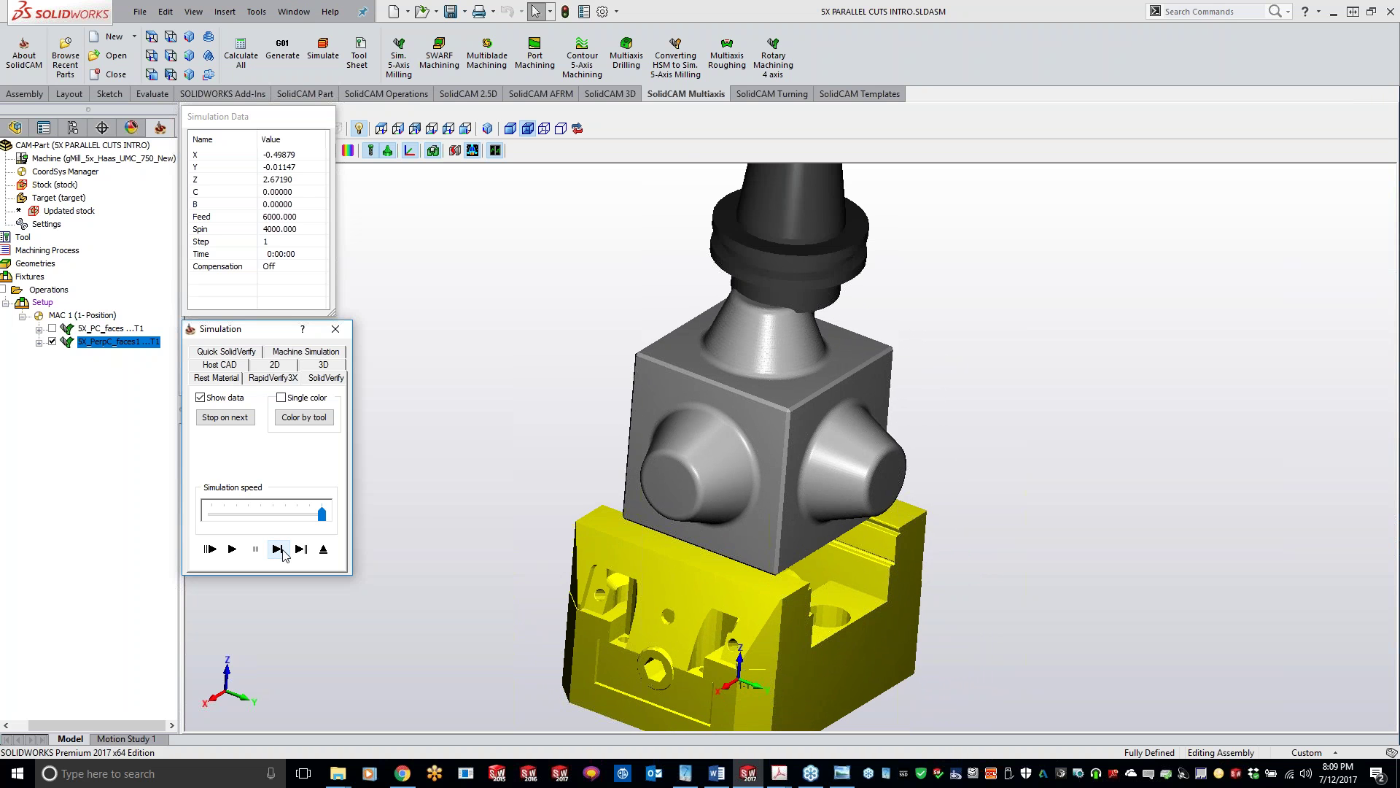
left_click(278, 549)
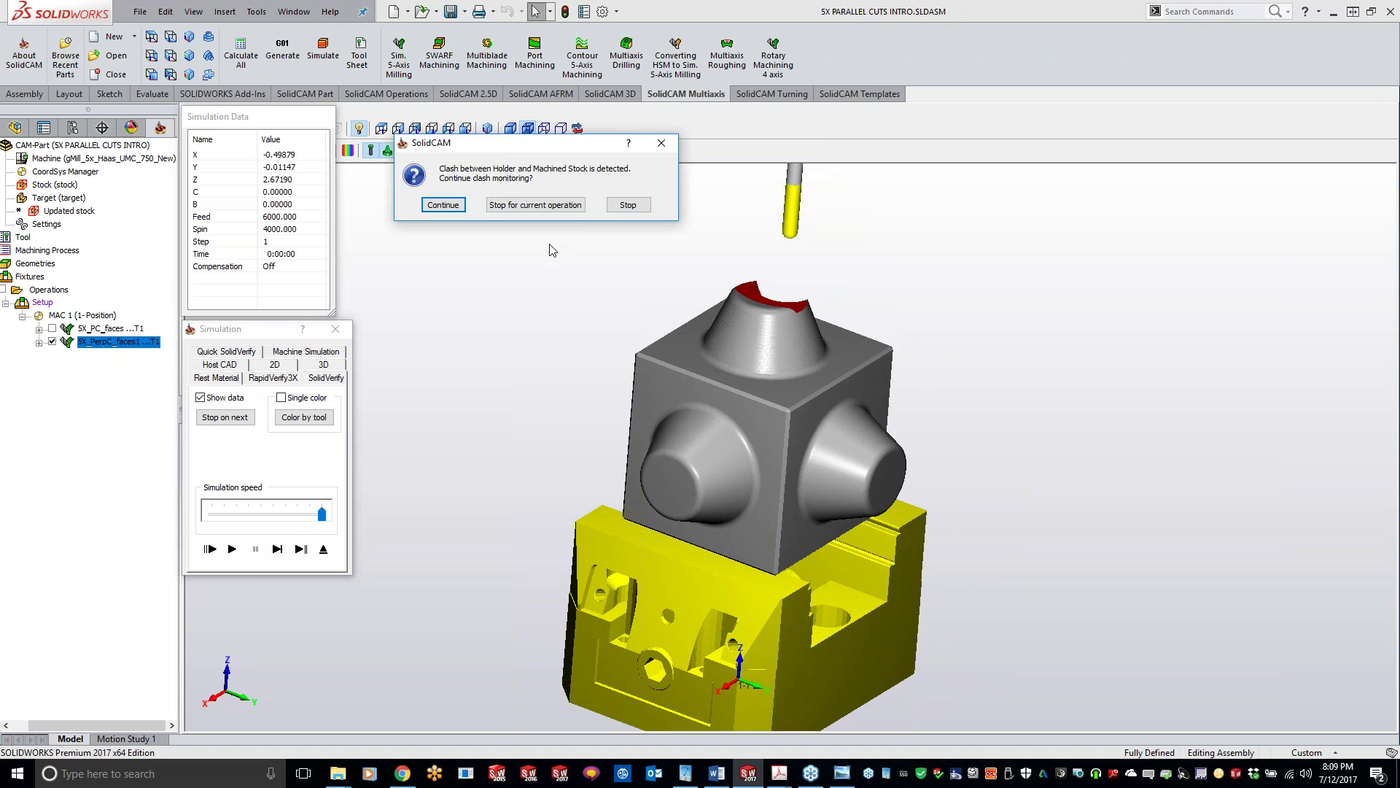
left_click(627, 206)
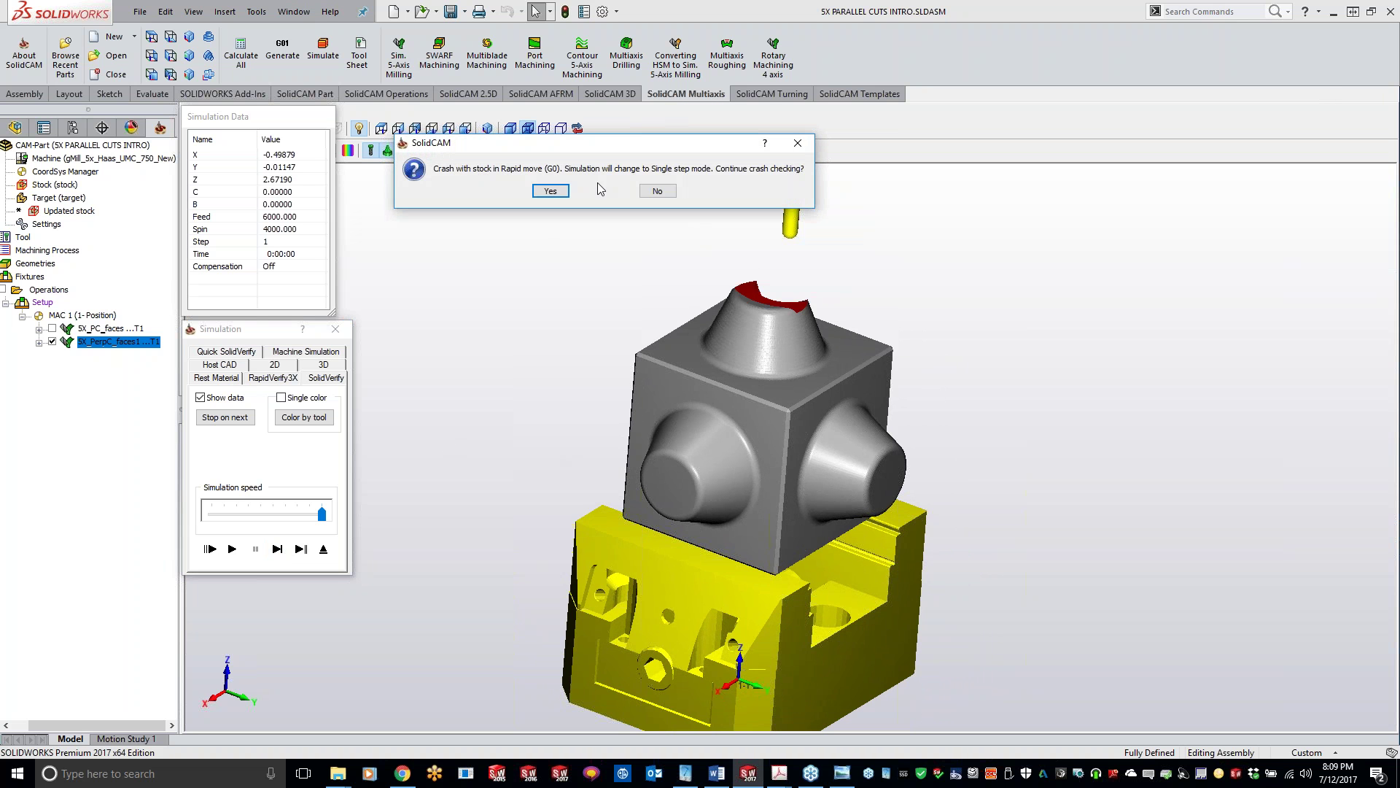
left_click(657, 191)
left_click(334, 330)
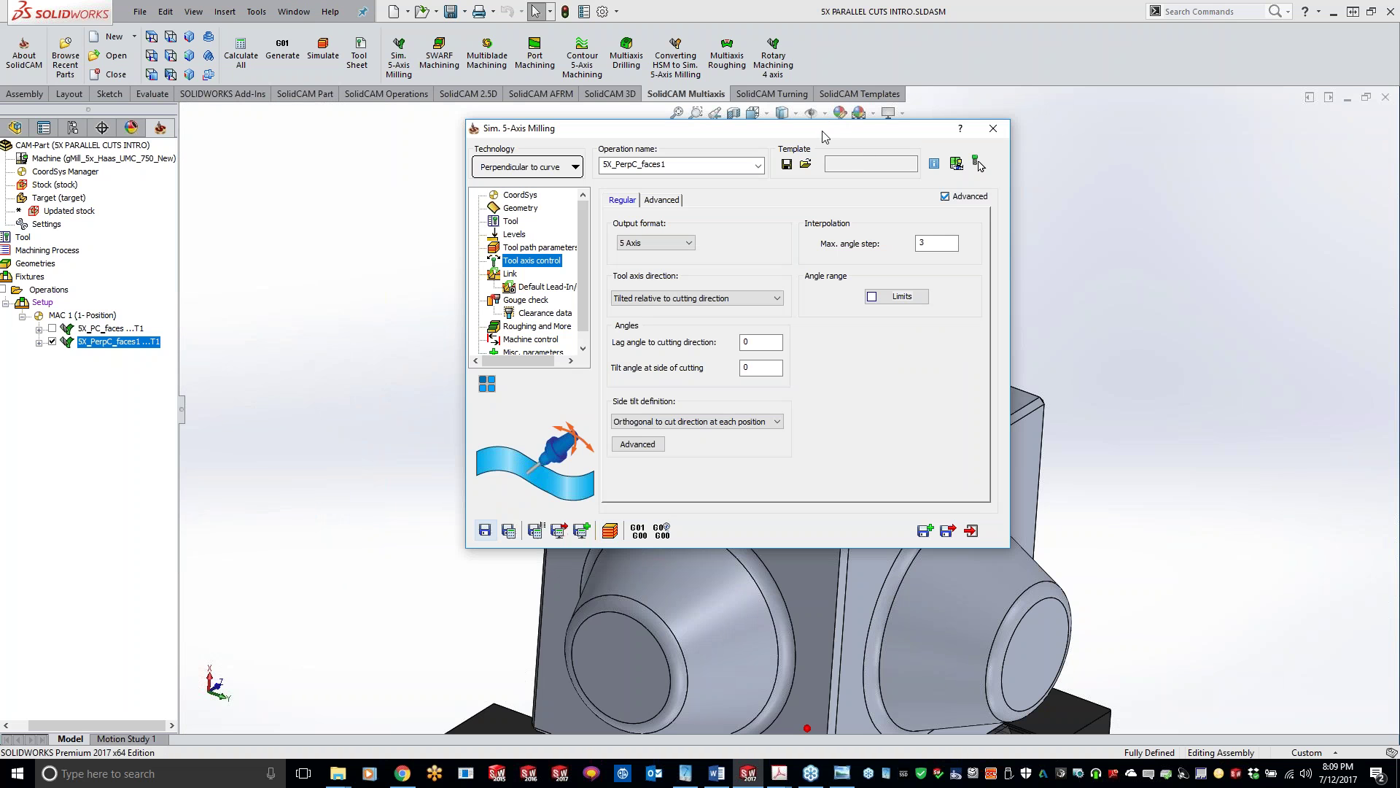
- Inspect the coordinate system origin at the base of the vise below the part
double_click(822, 131)
left_click(1089, 485)
middle_click_drag(1090, 485, 1064, 406)
scroll(1079, 481, "up", 4)
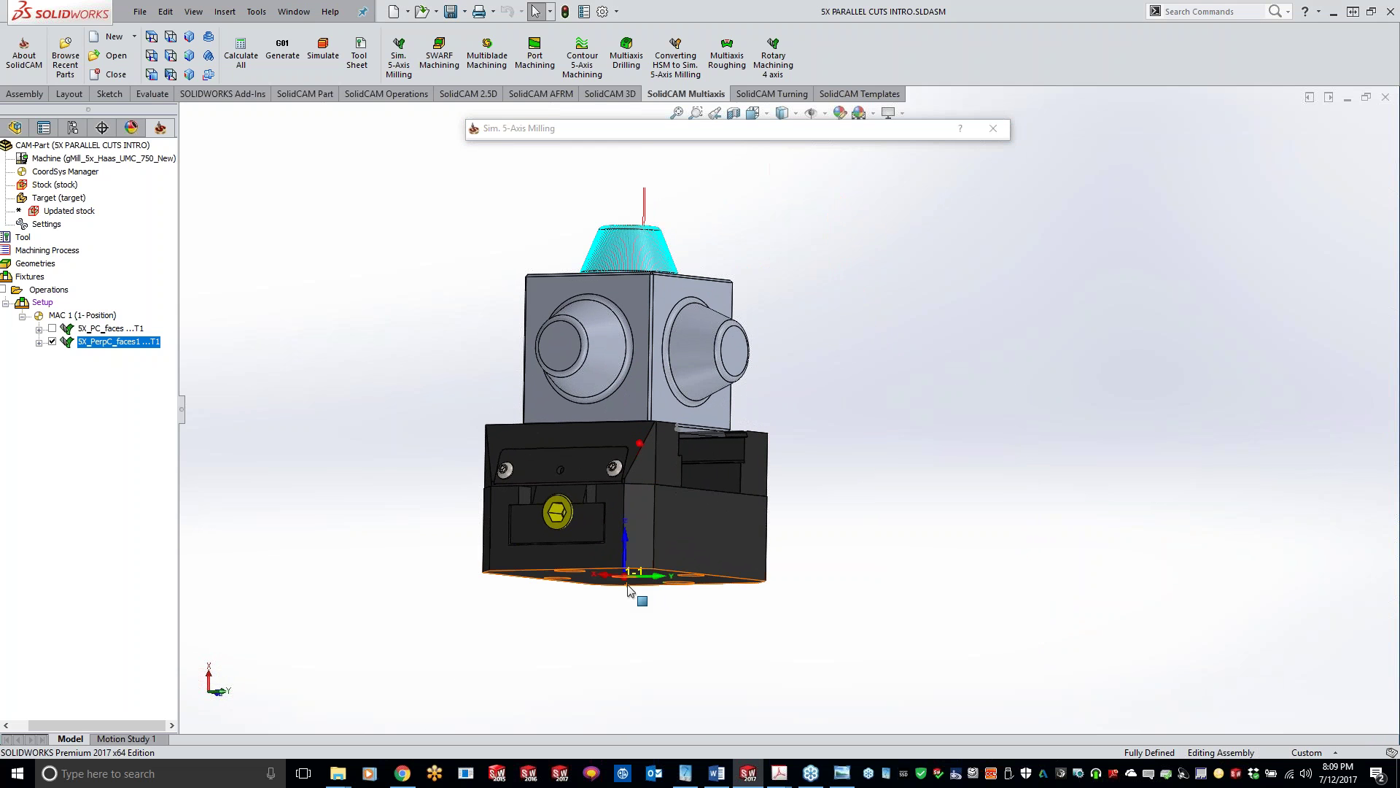
- In the Levels settings of 5X_PerpC_faces1, pick the clearance plane height from the top face of the upper conical boss
middle_click_drag(625, 582, 664, 653)
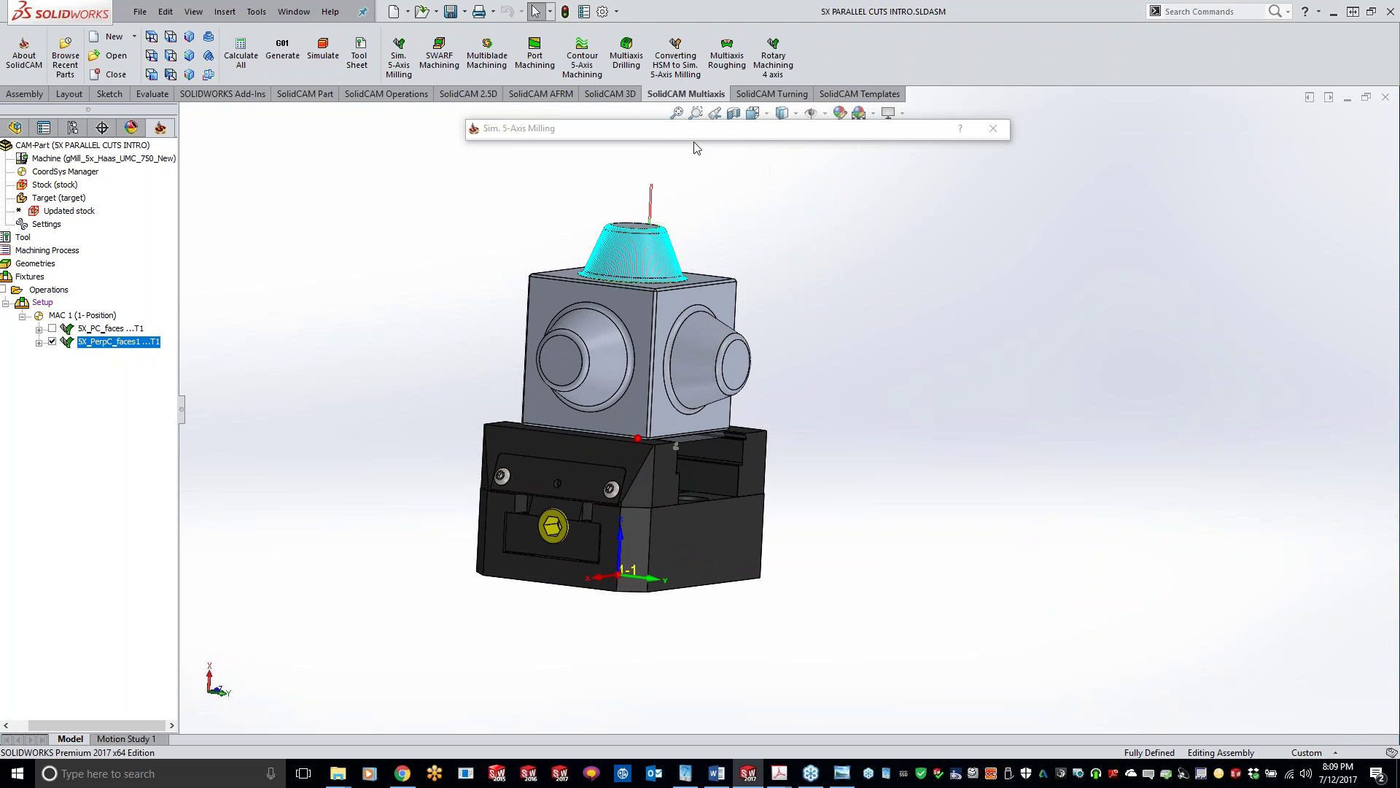
mouse_move(705, 132)
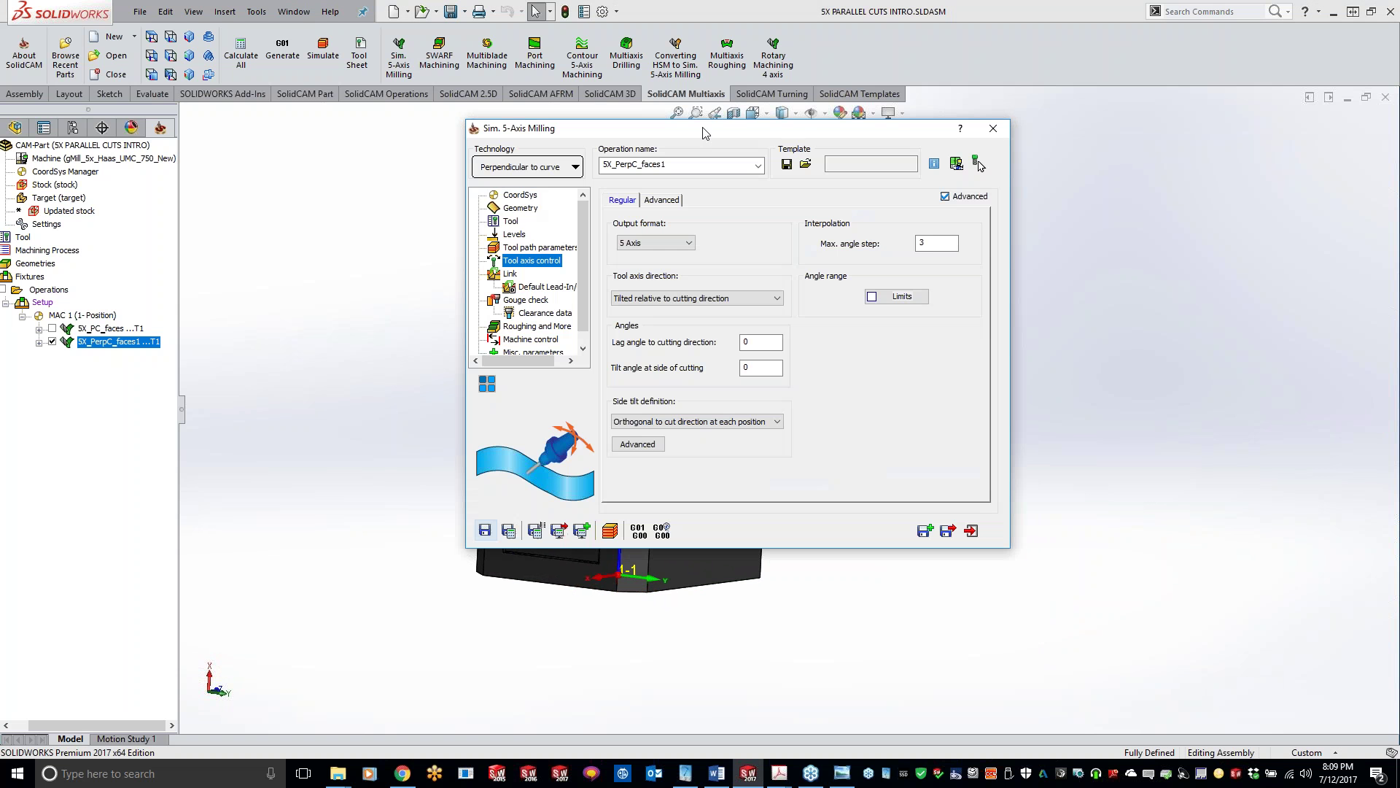
left_click(515, 236)
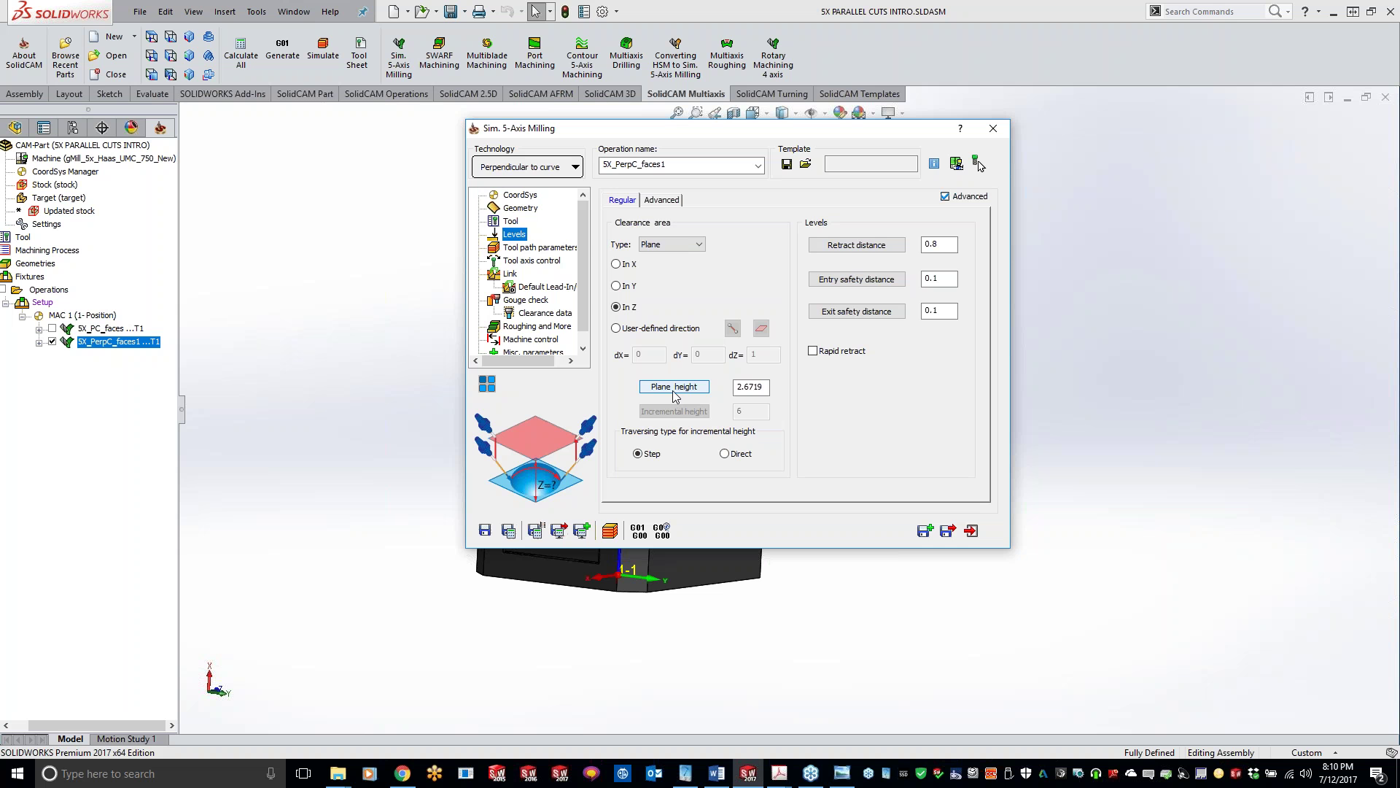
double_click(733, 133)
left_click(762, 536)
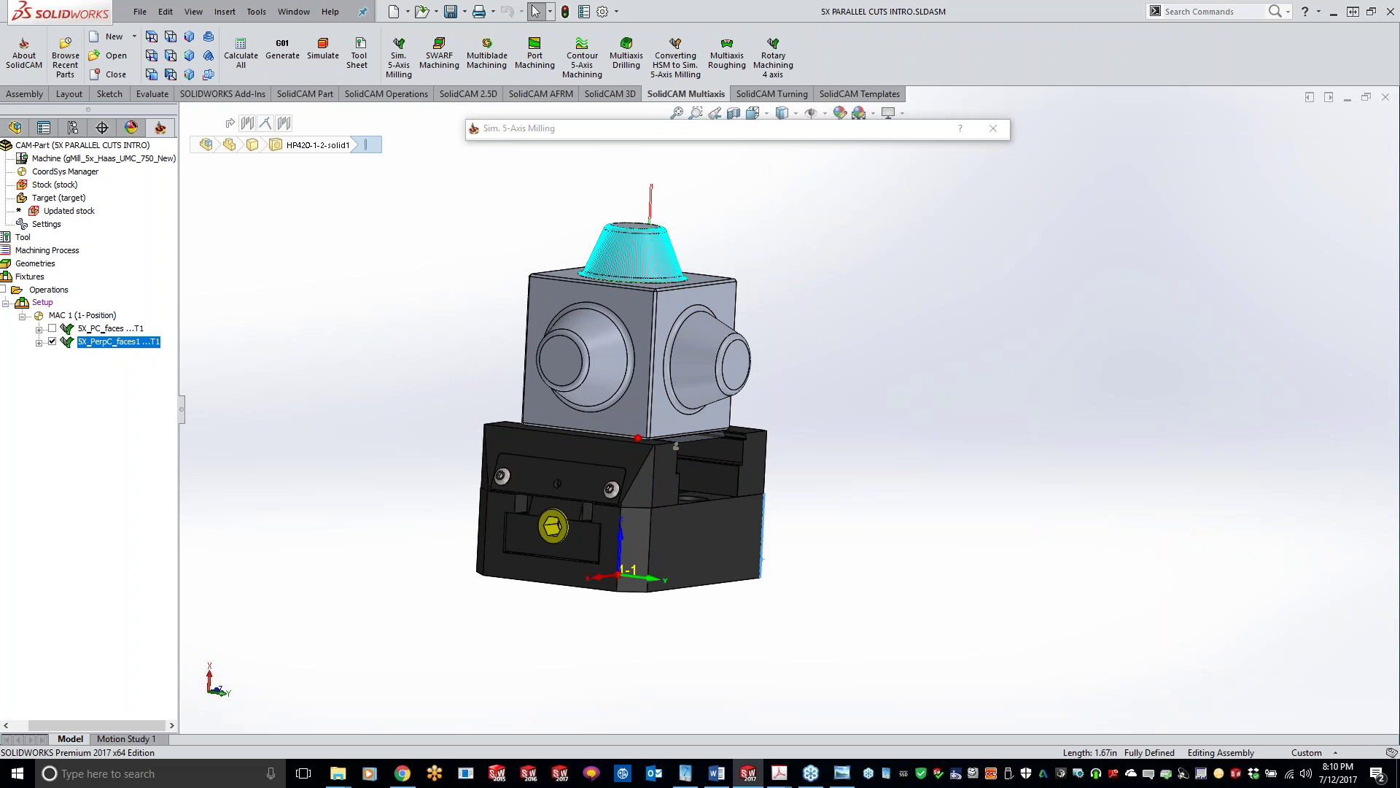
mouse_move(654, 128)
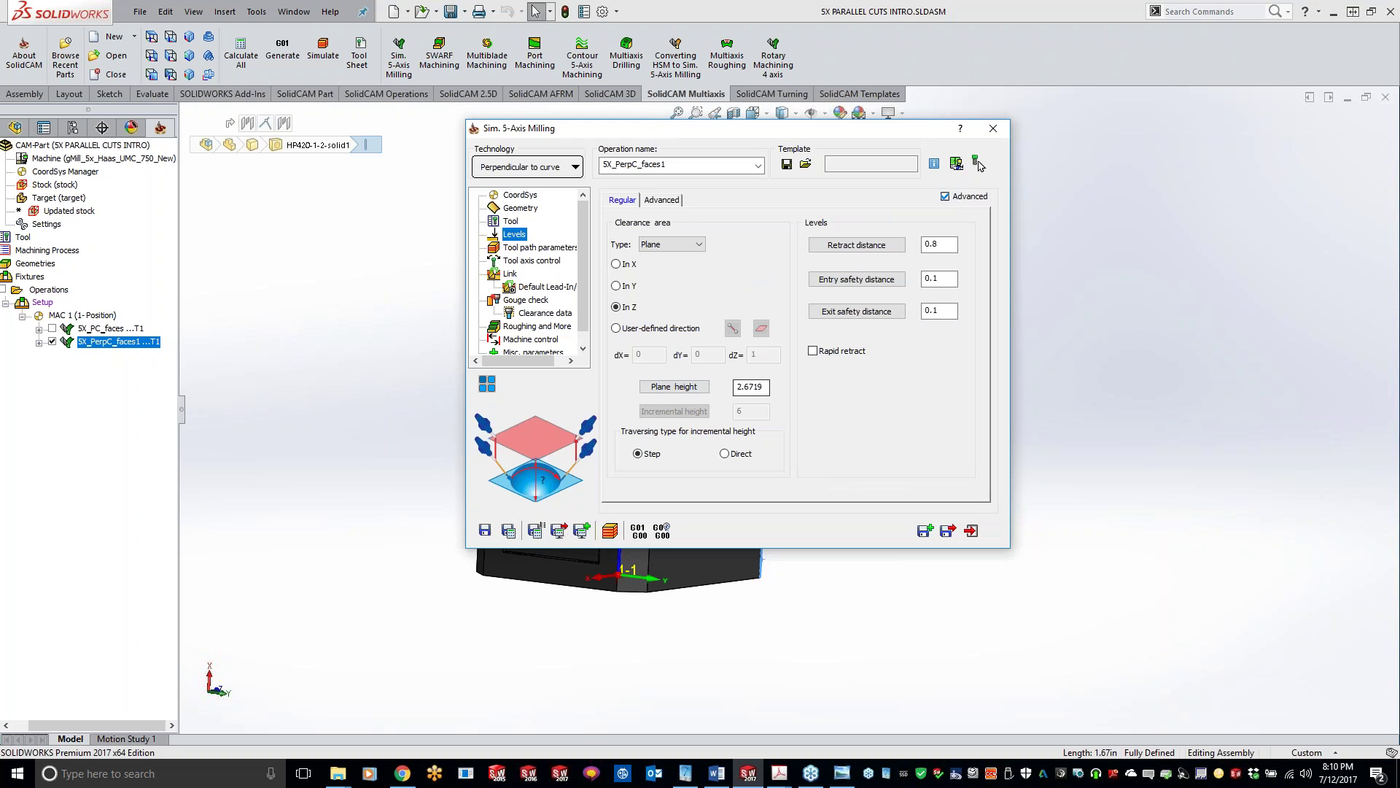
left_click(668, 389)
middle_click_drag(733, 365, 719, 431)
left_click(704, 180)
left_click(9, 168)
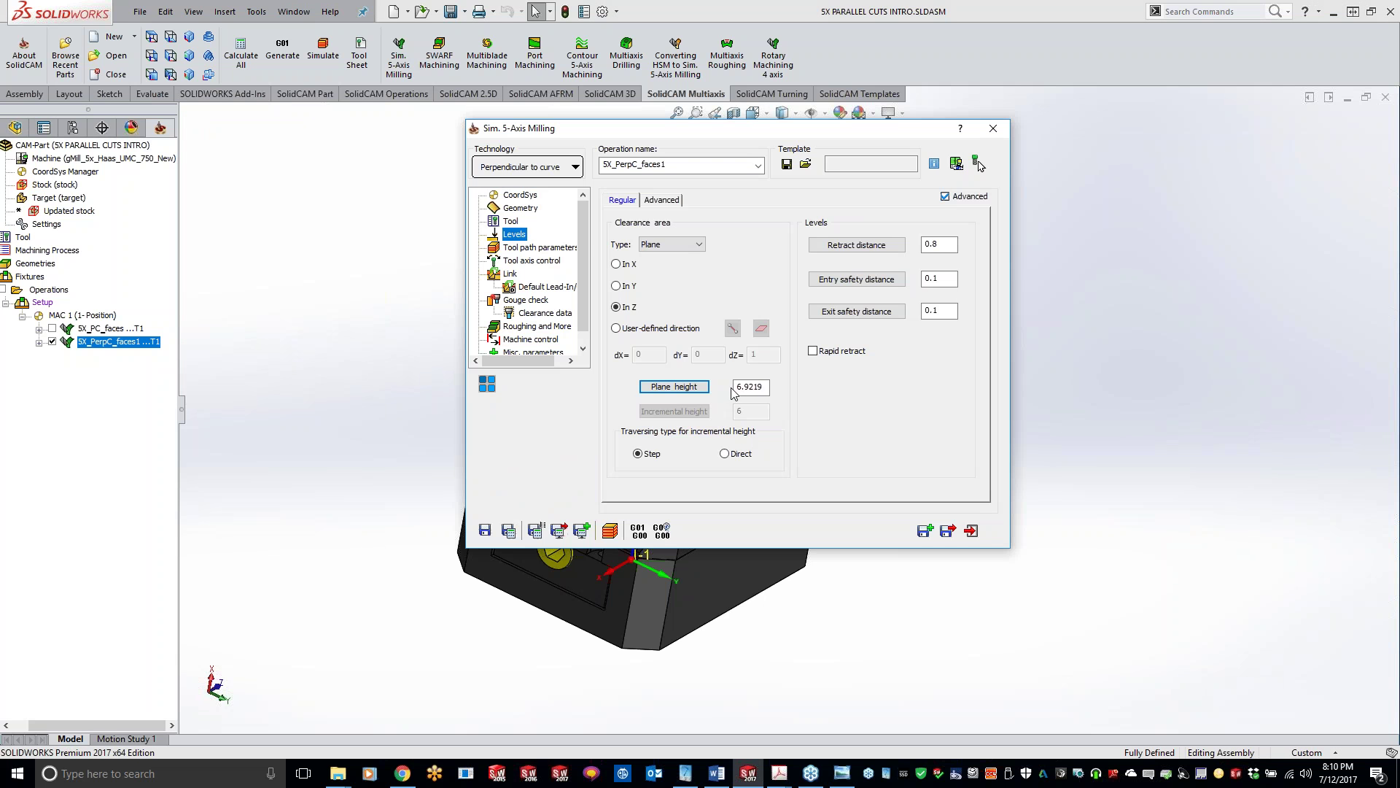
- Set the clearance plane height to 8, then save and calculate the operation
key("Tab")
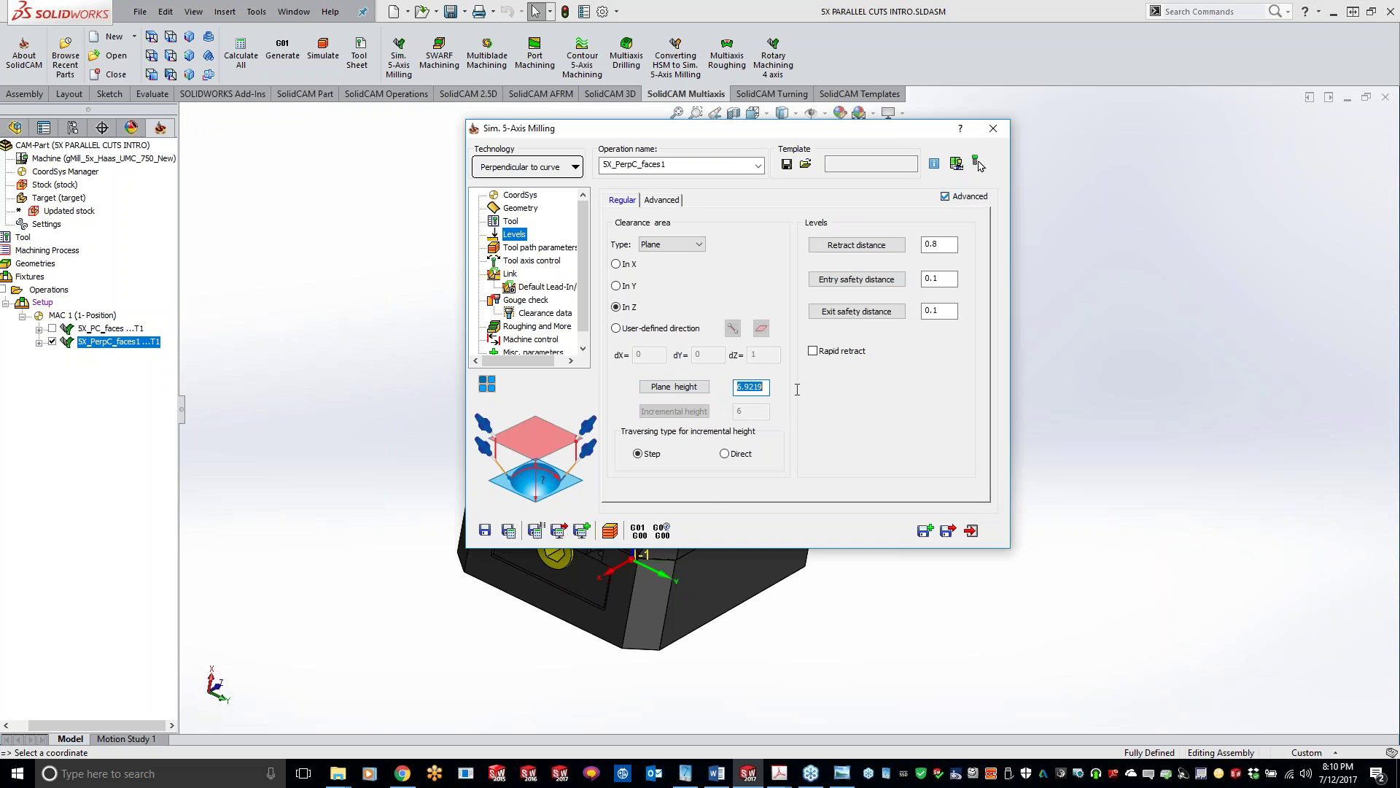
type("8")
left_click(508, 530)
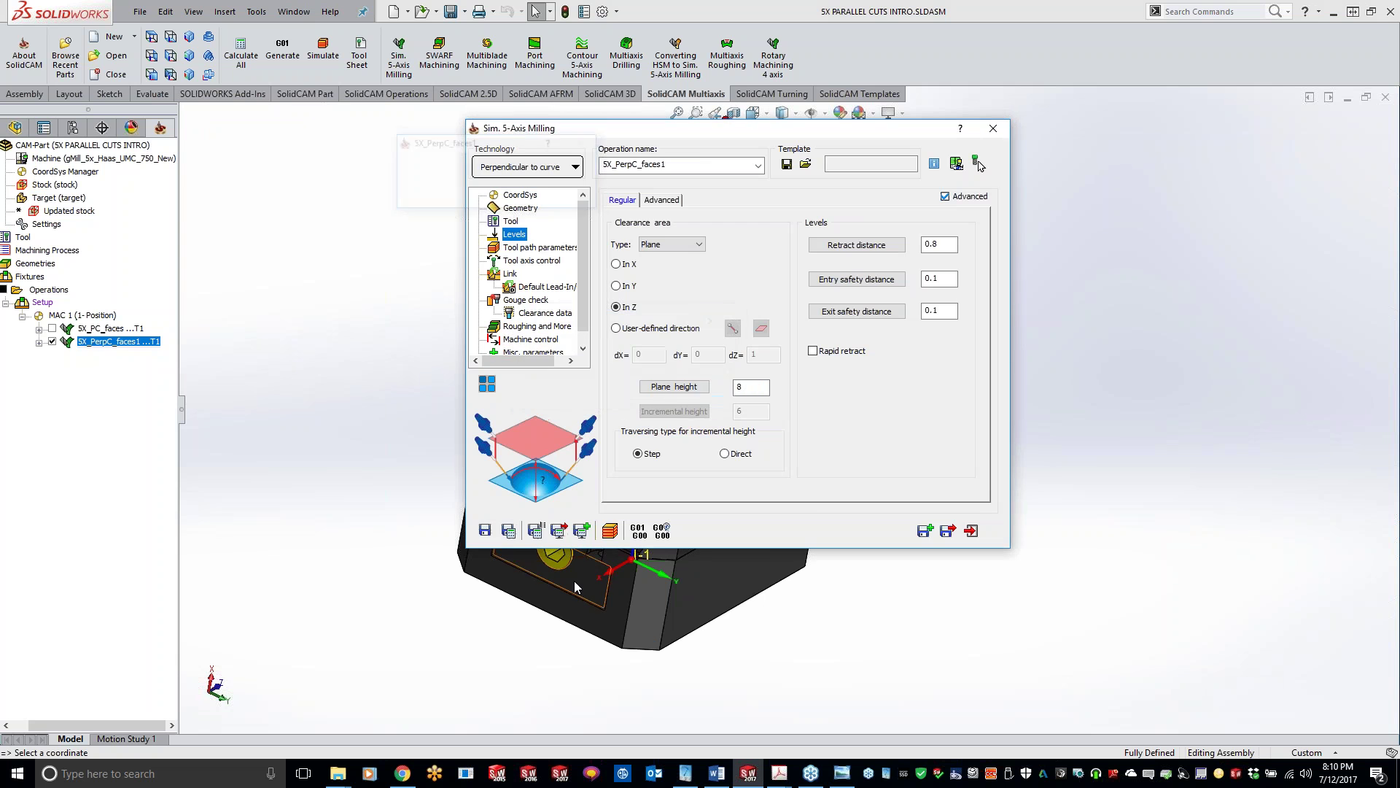
- Open the operation's simulation in SolidVerify mode and play it at a reduced simulation speed
left_click(611, 530)
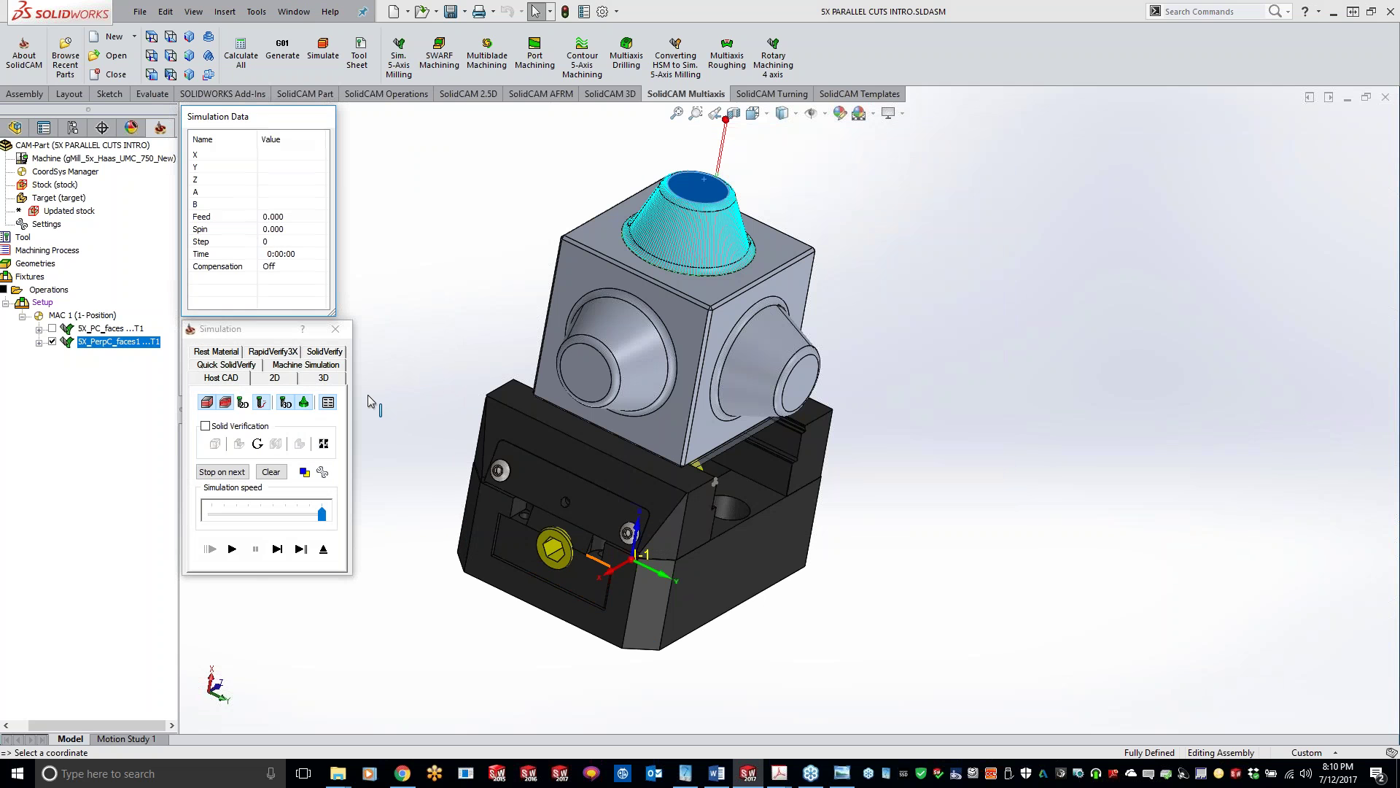
left_click(324, 351)
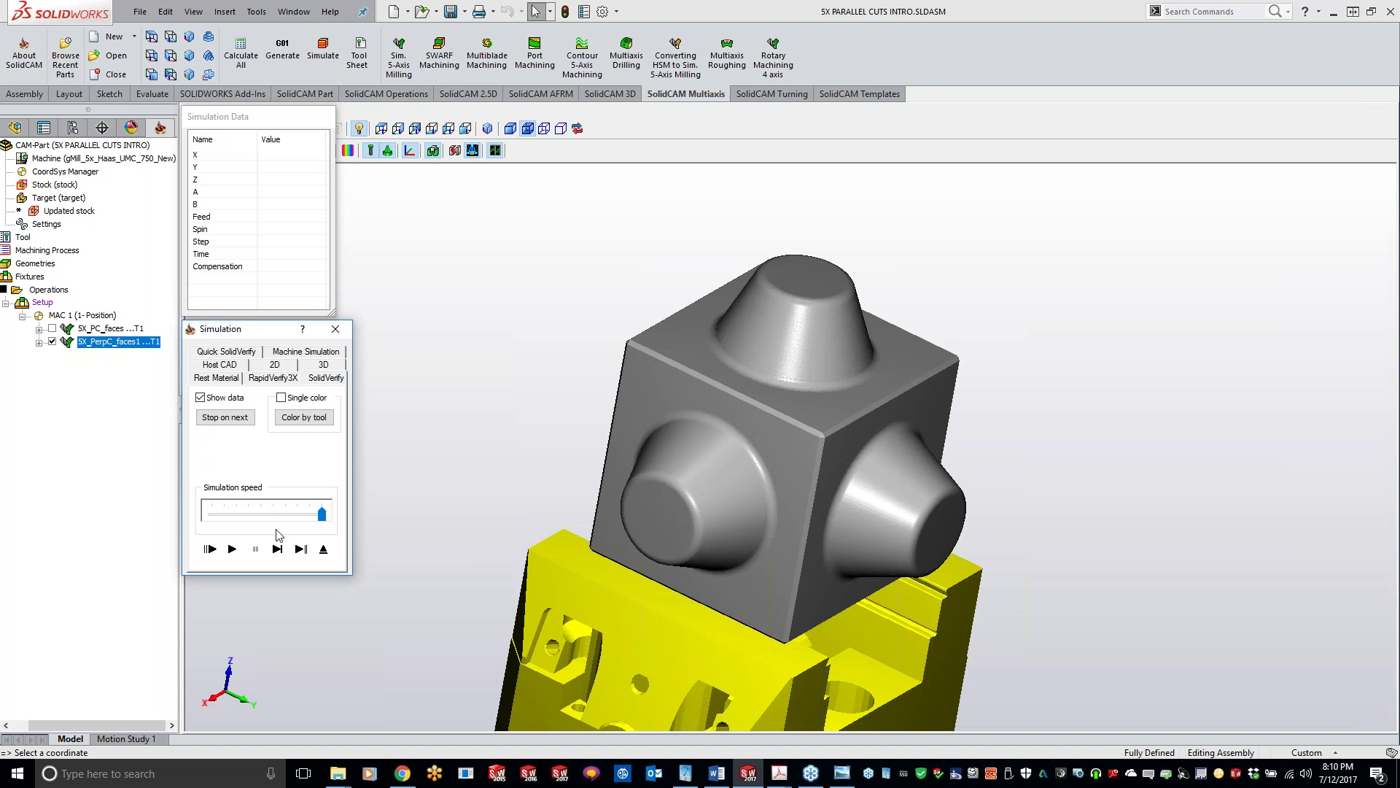
left_click_drag(321, 514, 248, 514)
left_click(232, 549)
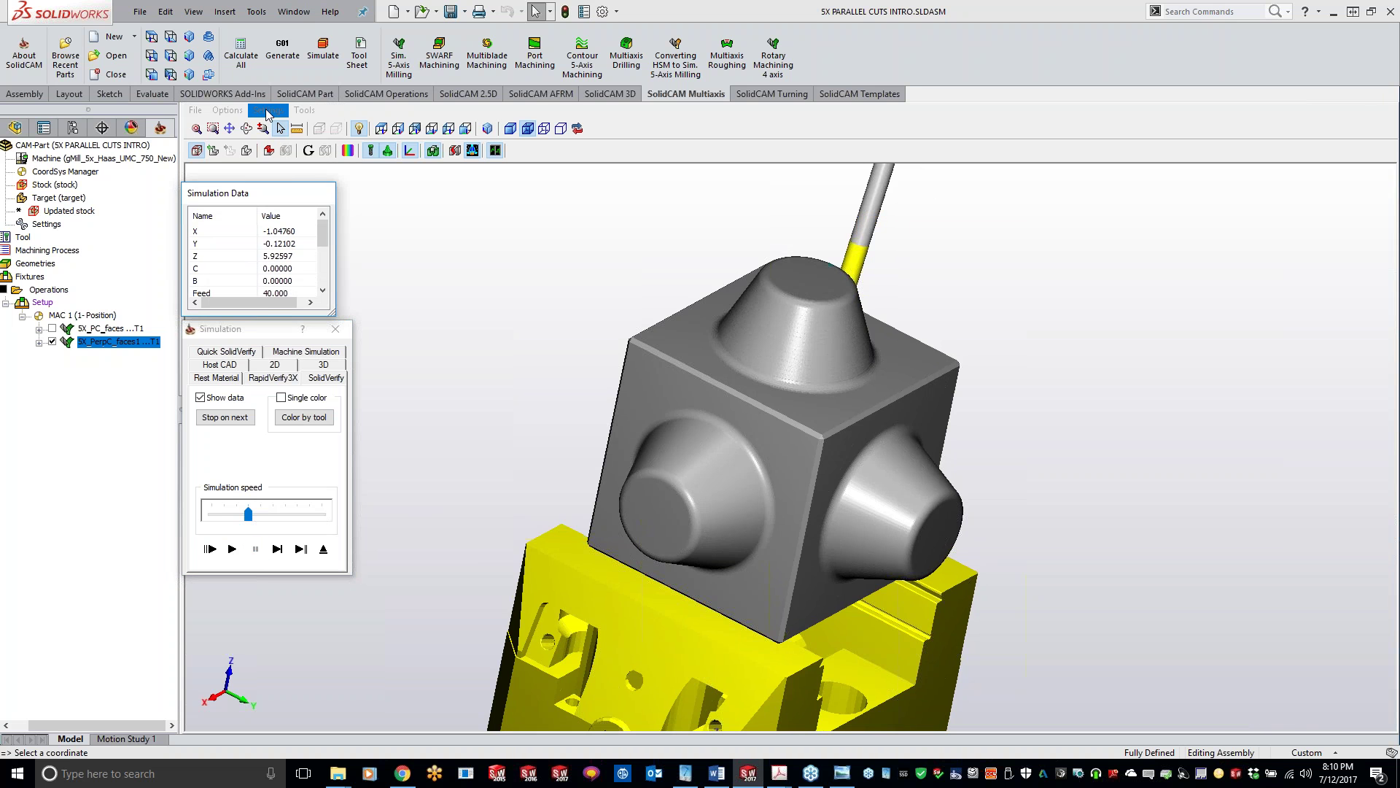
- Change the fixed step of the animation redraw interval in the SolidVerify general settings
left_click(267, 110)
left_click(291, 143)
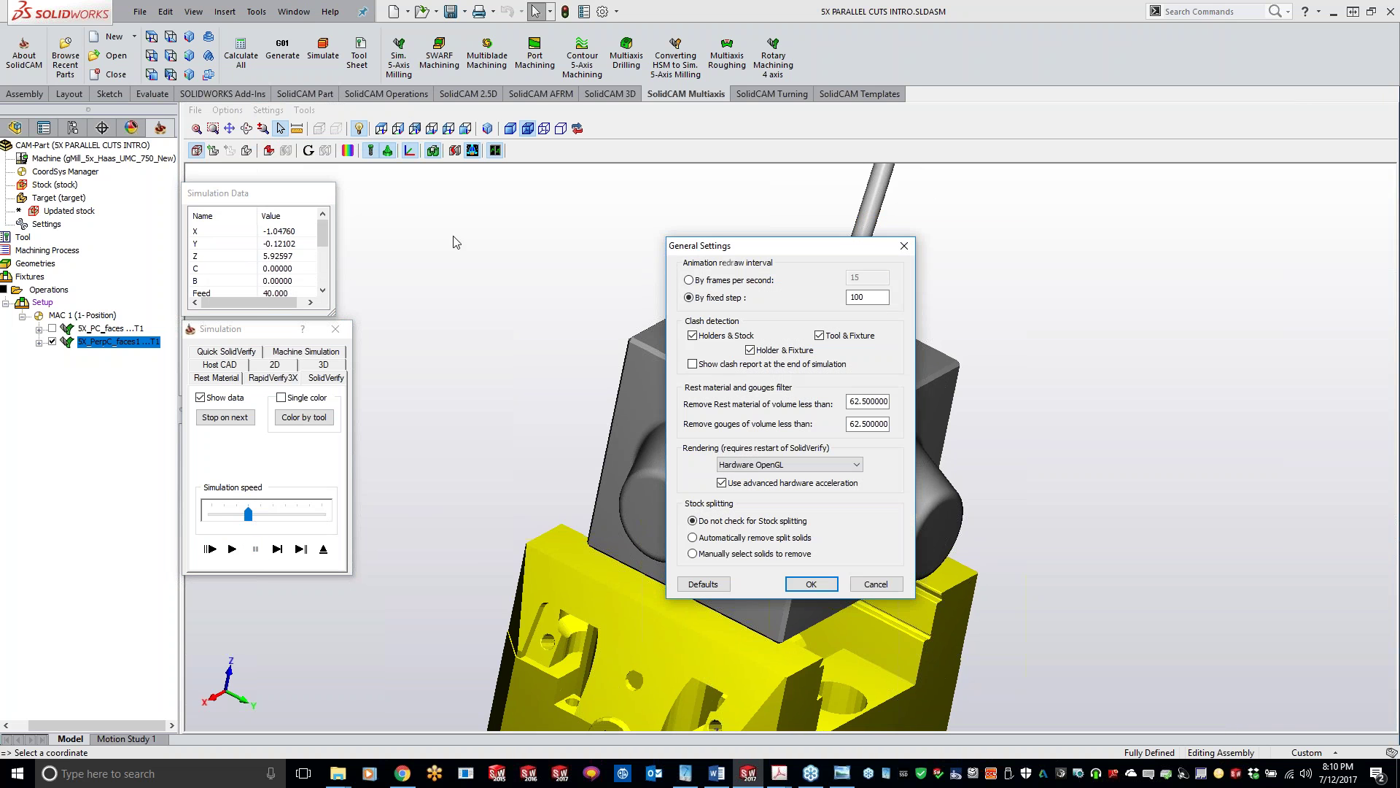
double_click(869, 297)
left_click(809, 584)
- Play the SolidVerify simulation on the upper boss, raise its speed to the maximum and pause it
left_click(232, 548)
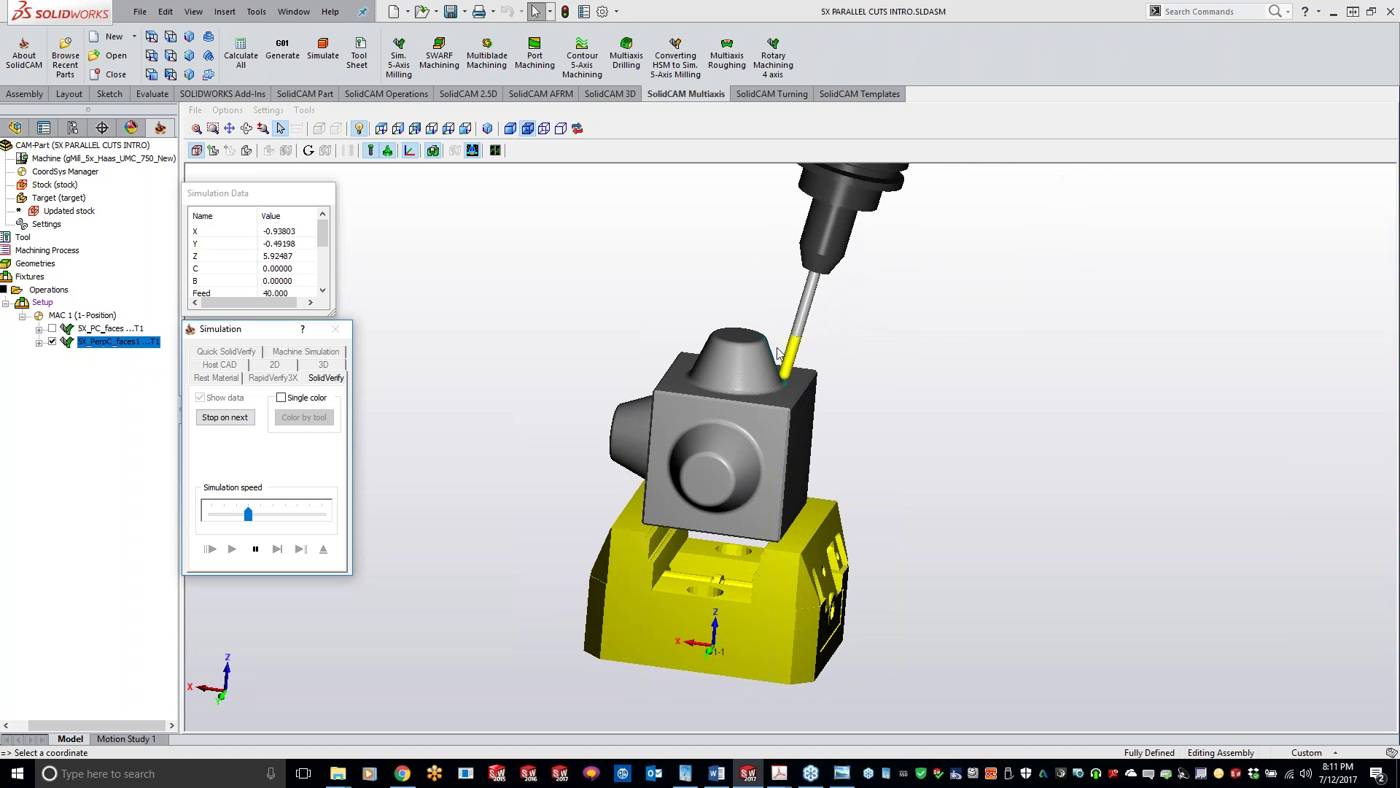
left_click_drag(248, 514, 324, 515)
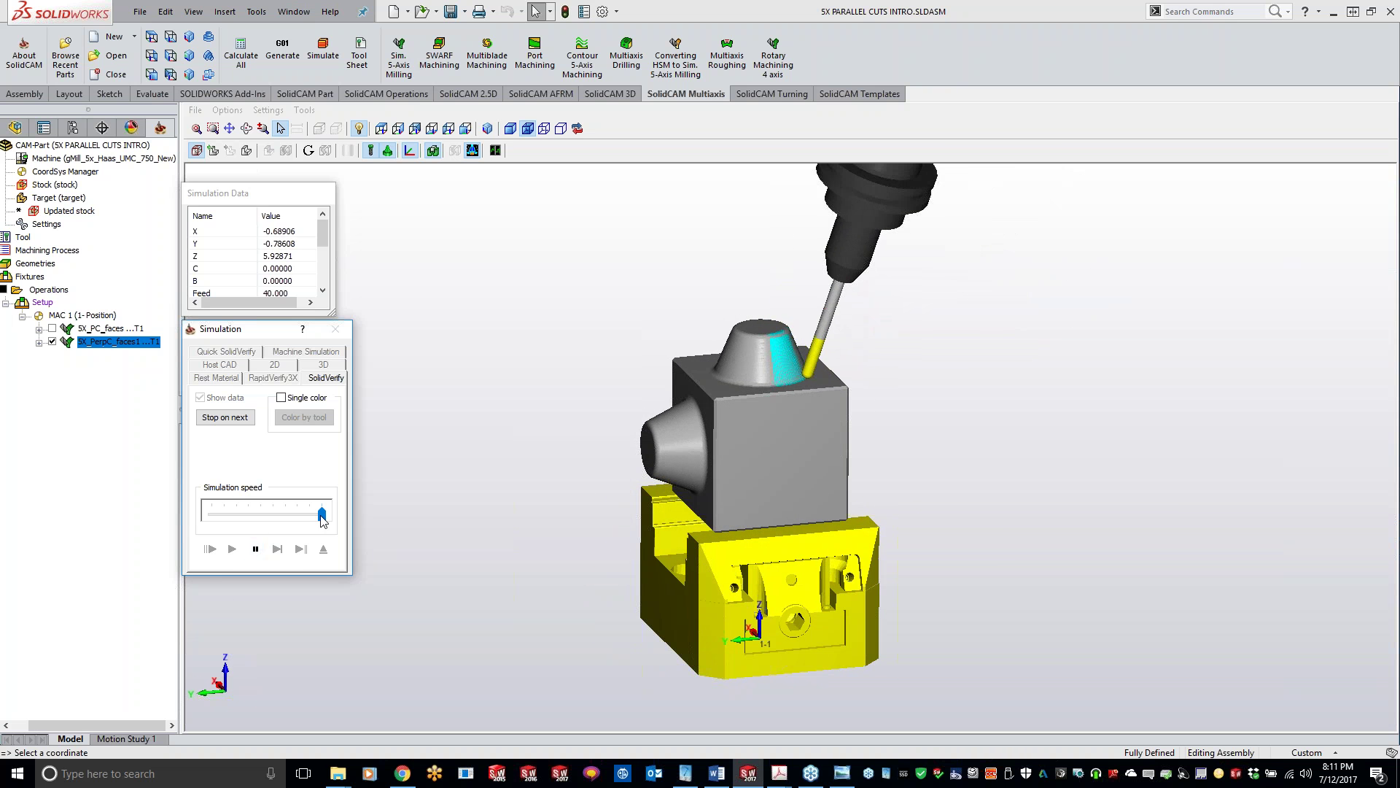
left_click(255, 549)
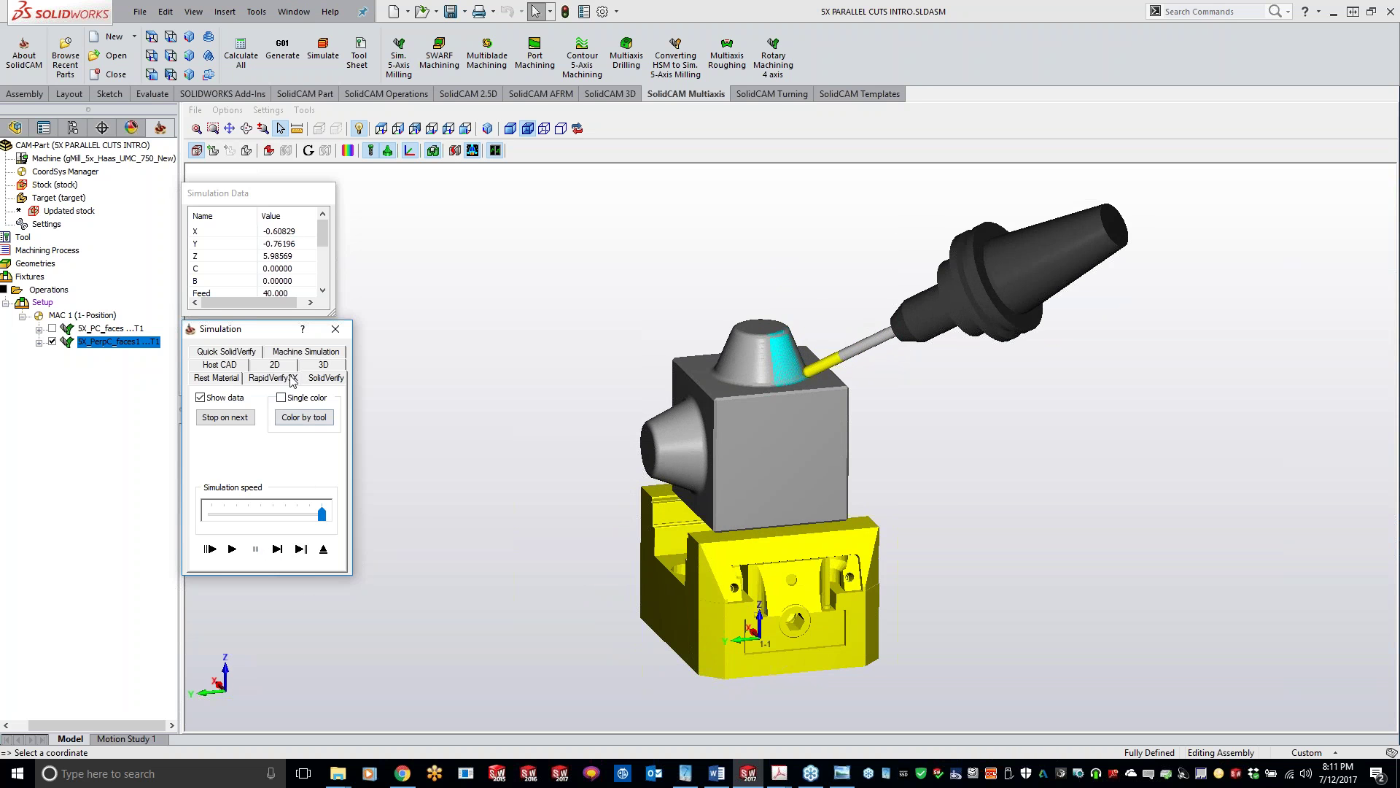
- Switch to Machine Simulation and run the tool path with a close view of the tool, part and rotary table
left_click(305, 351)
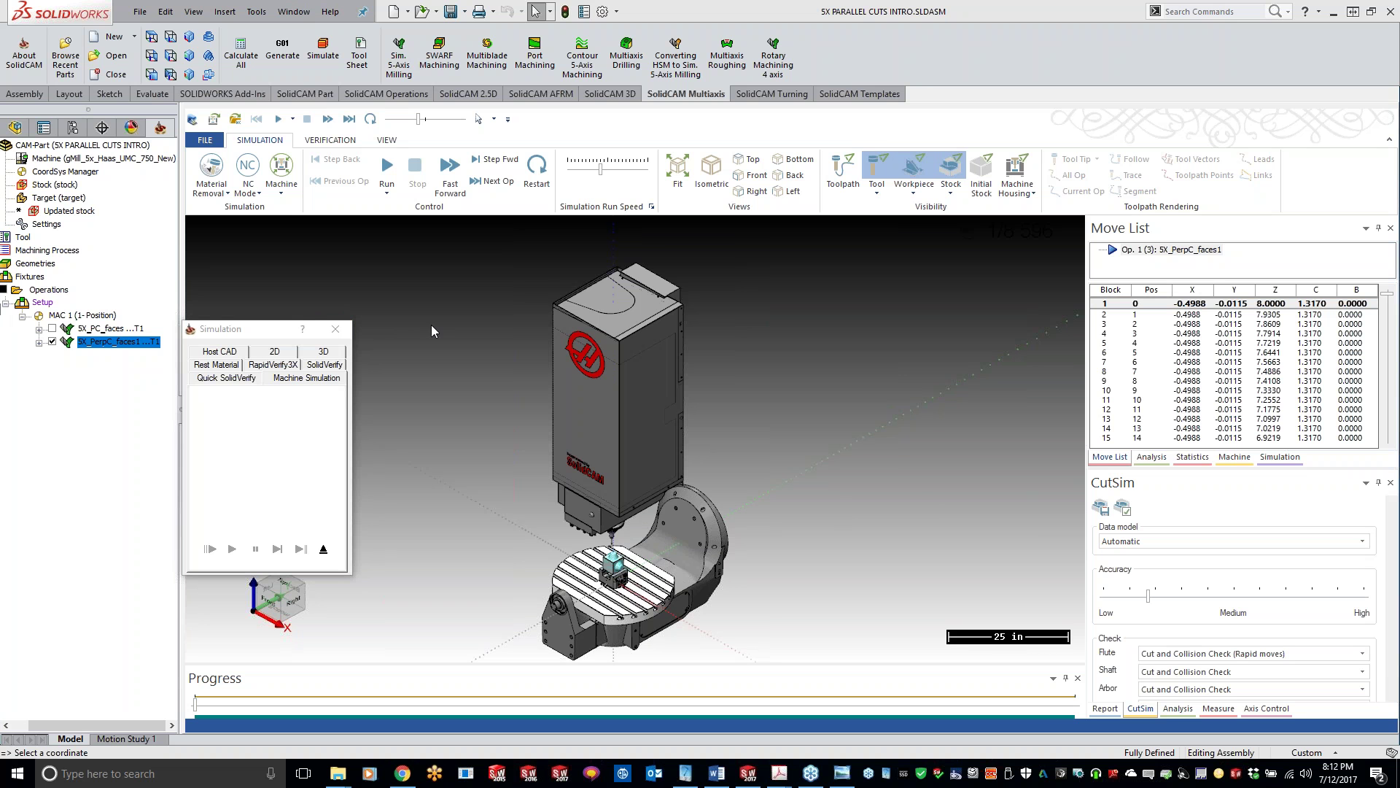
scroll(431, 326, "up", 1)
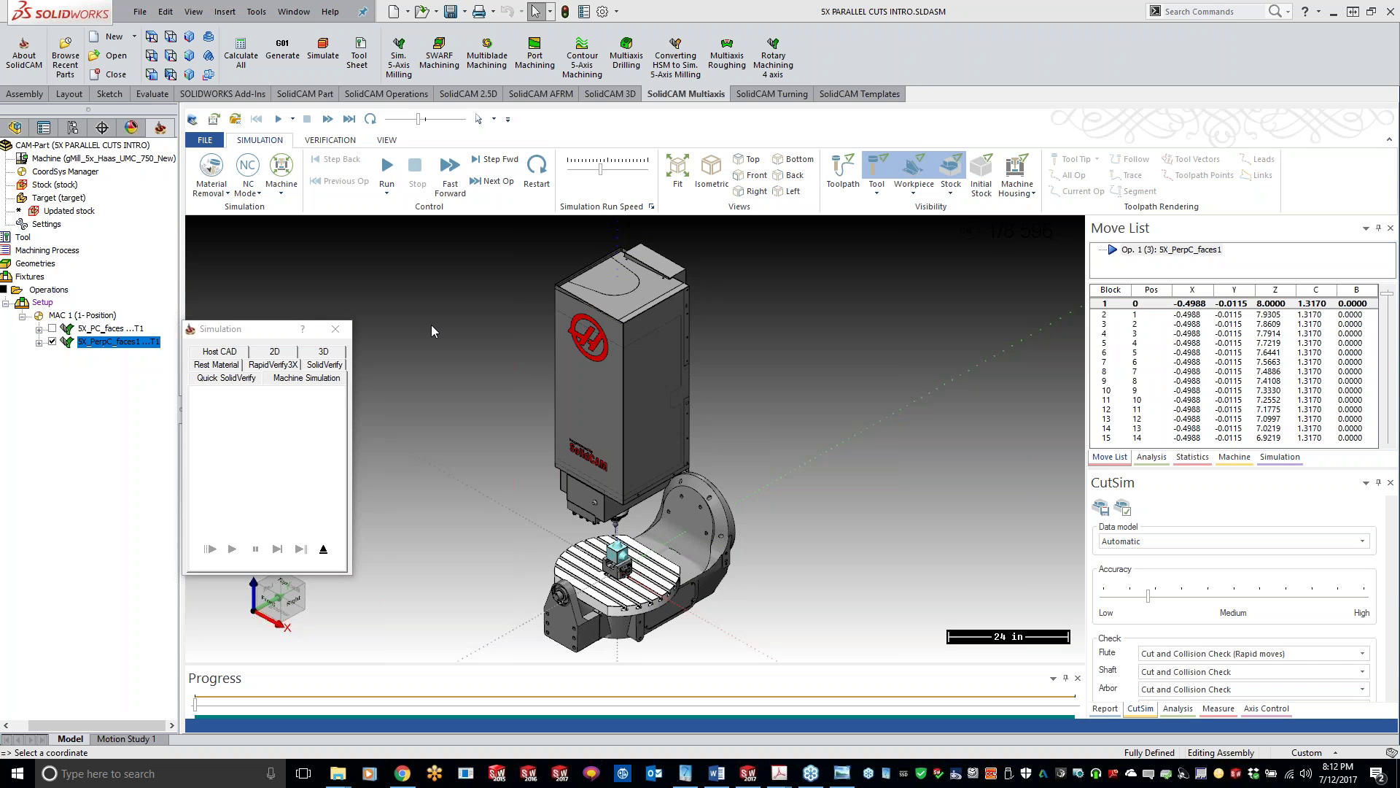
scroll(431, 326, "up", 3)
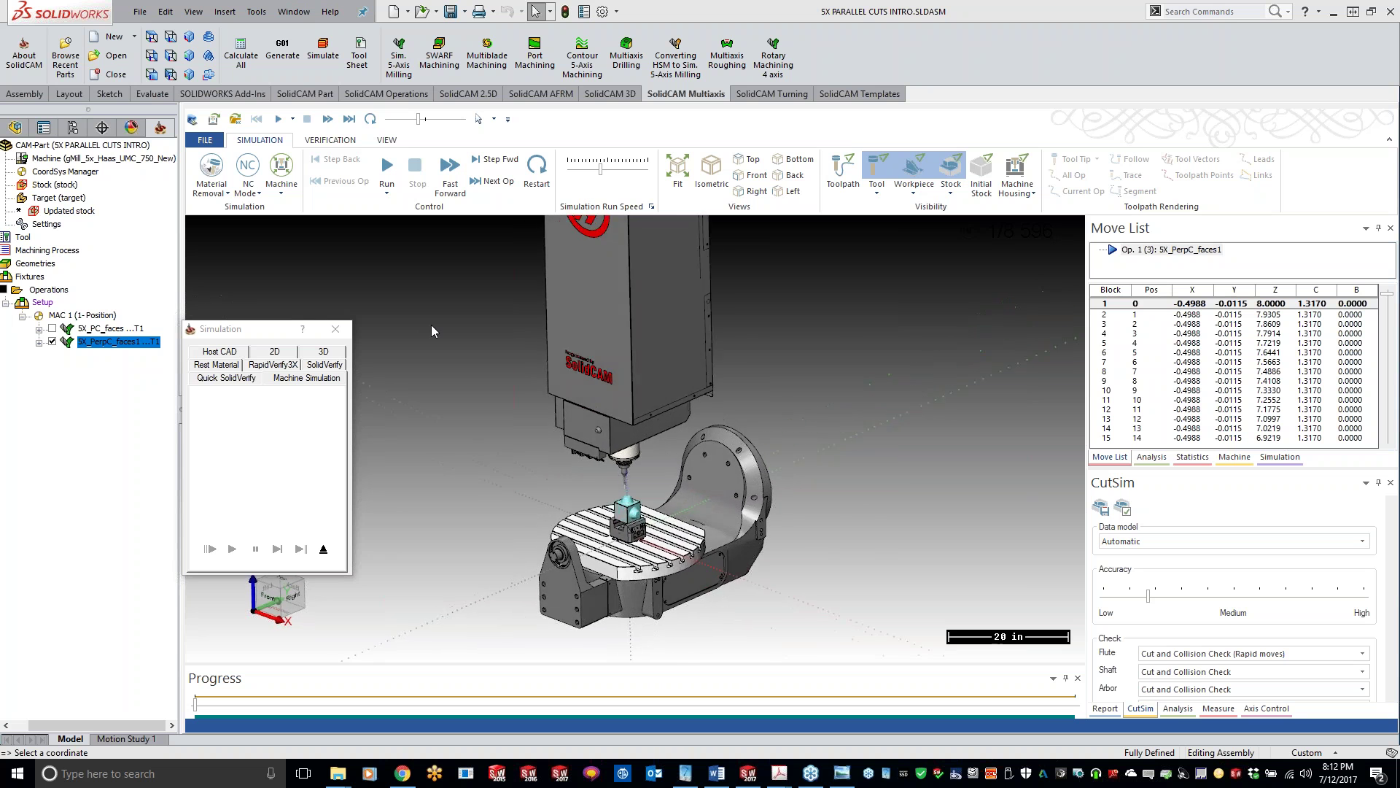
scroll(431, 325, "up", 3)
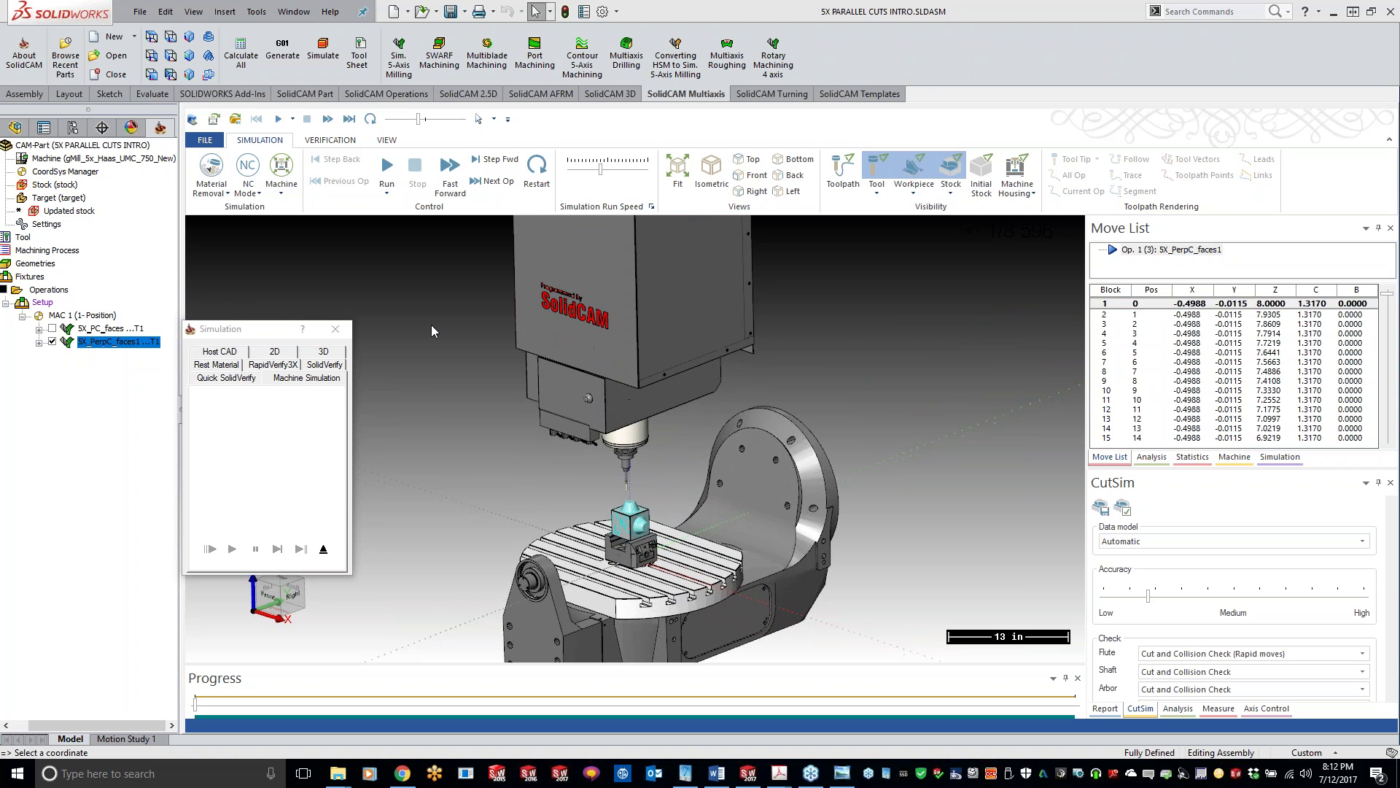
scroll(431, 325, "up", 1)
scroll(431, 325, "up", 2)
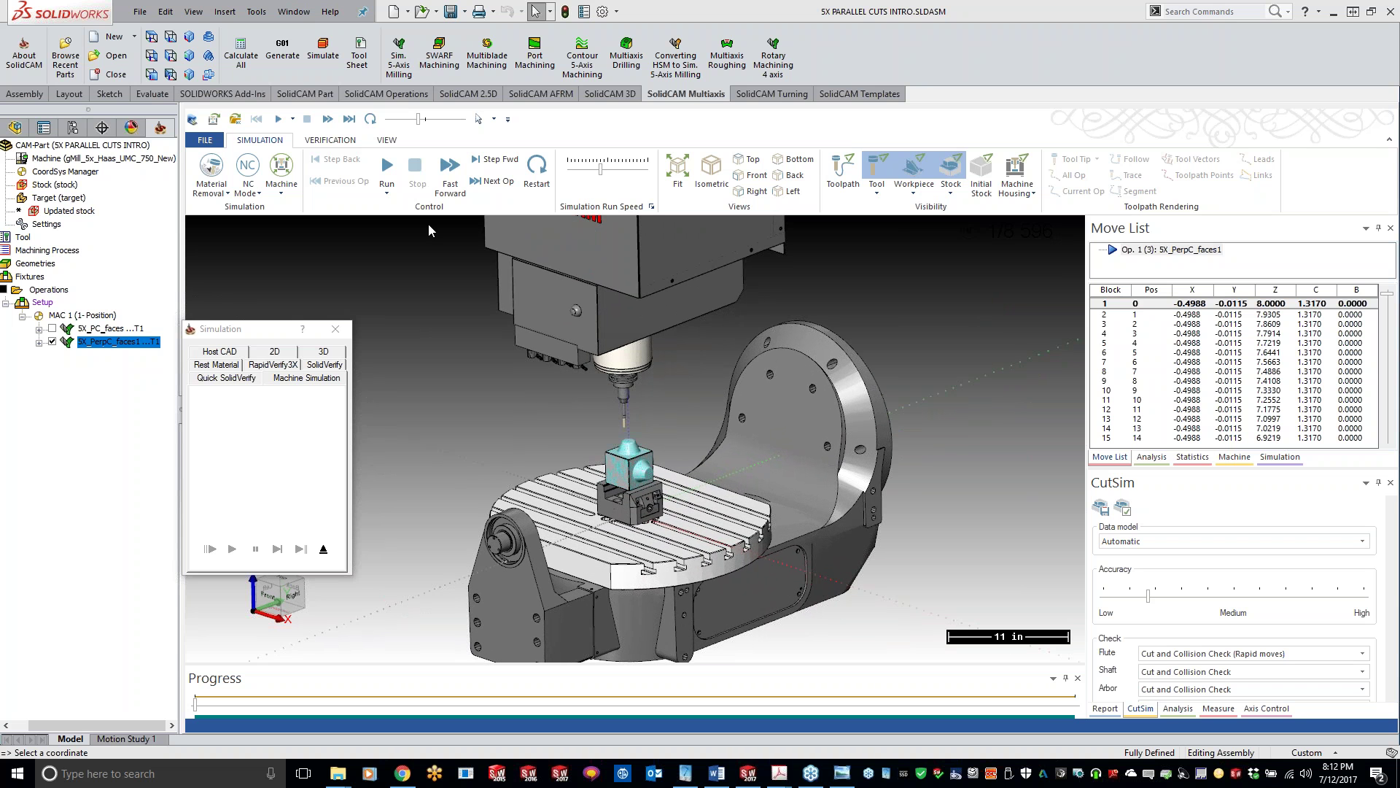
left_click(387, 169)
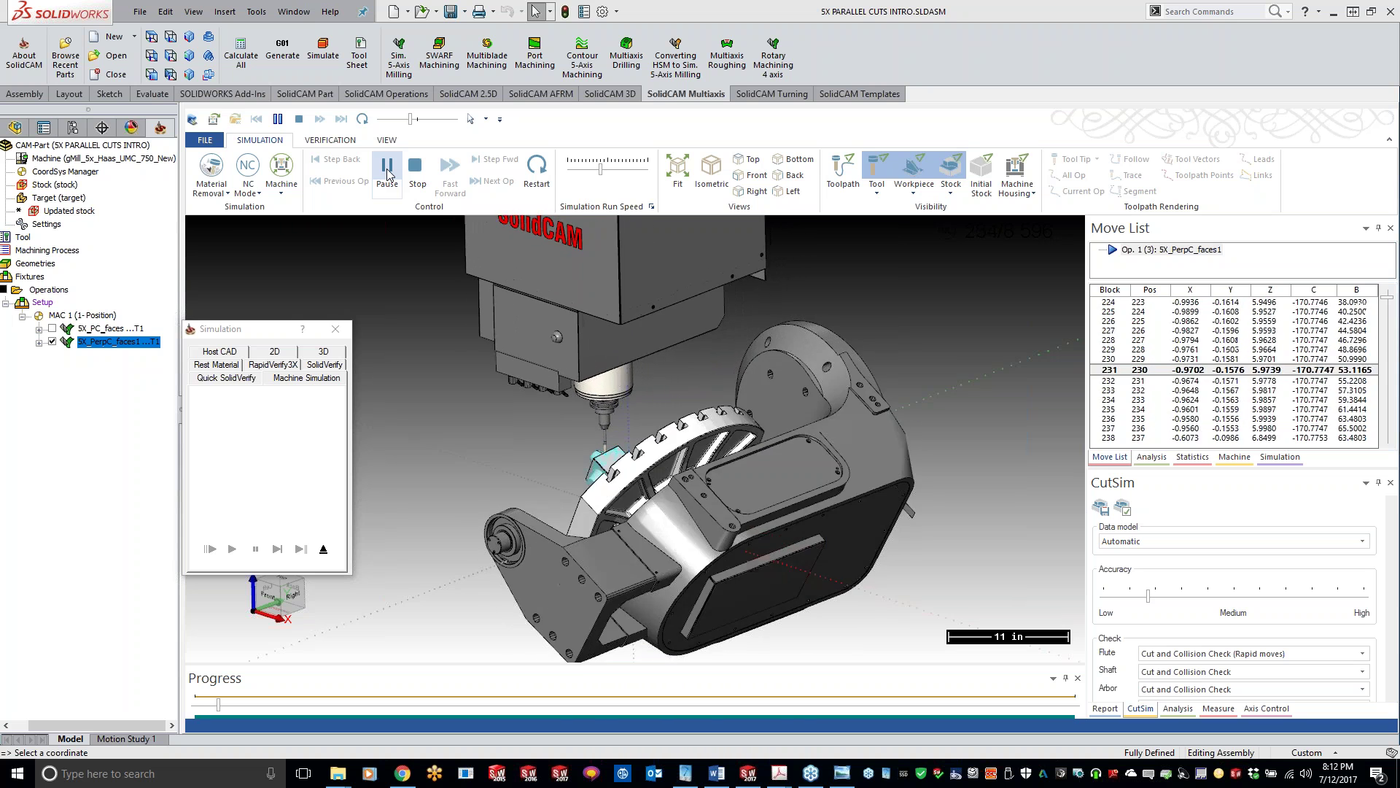
- Show the machine housing, adjust the run speed while the machine simulation plays through, and close the simulation
left_click(1018, 182)
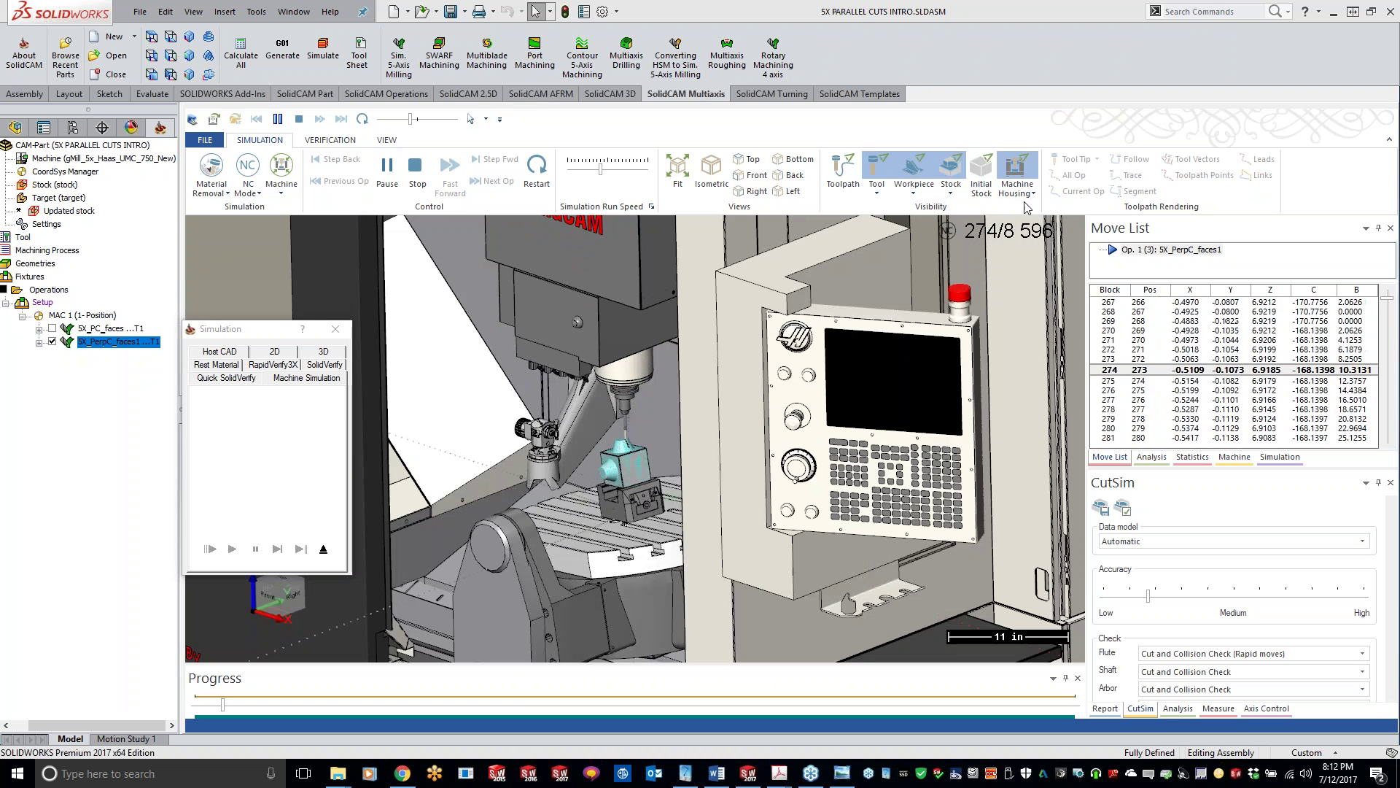
middle_click_drag(935, 497, 878, 484)
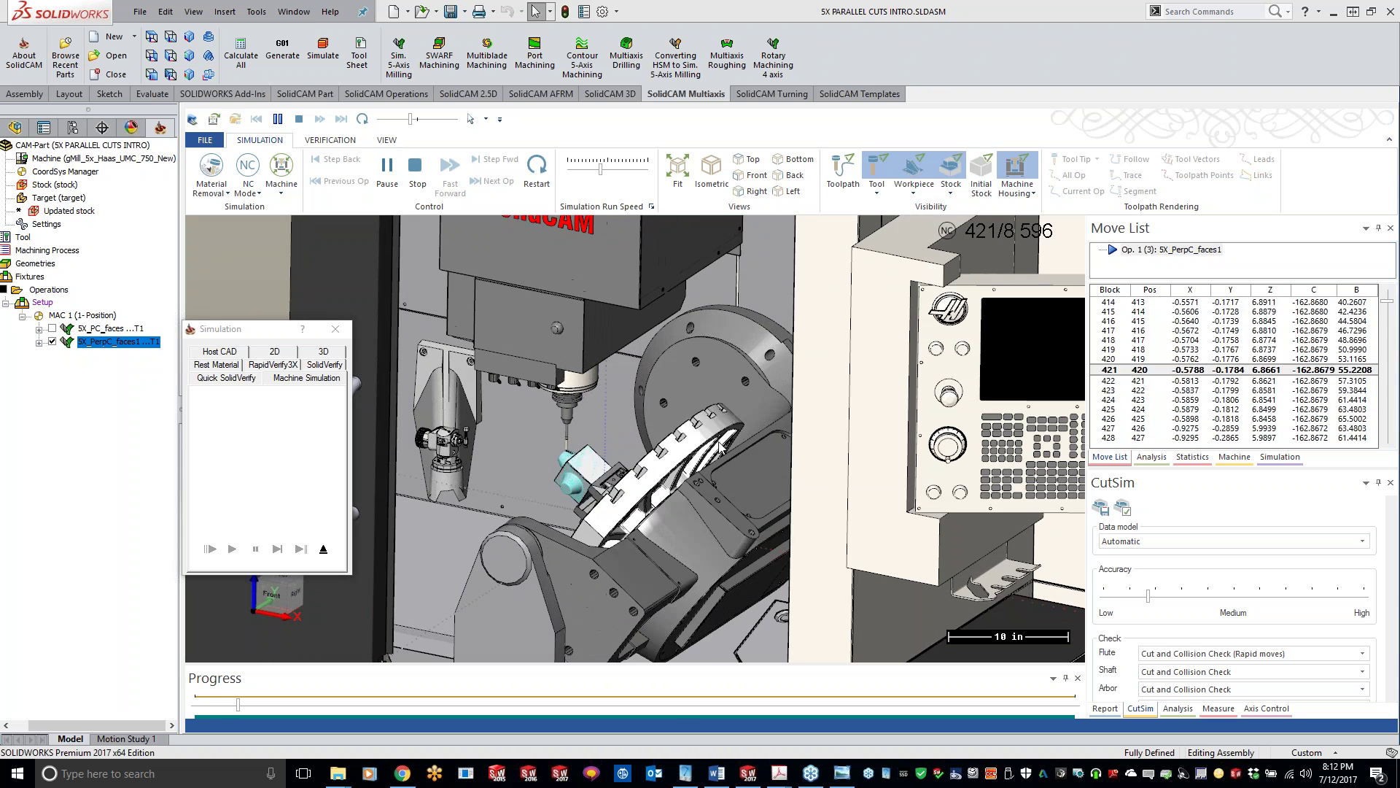
left_click_drag(414, 121, 423, 123)
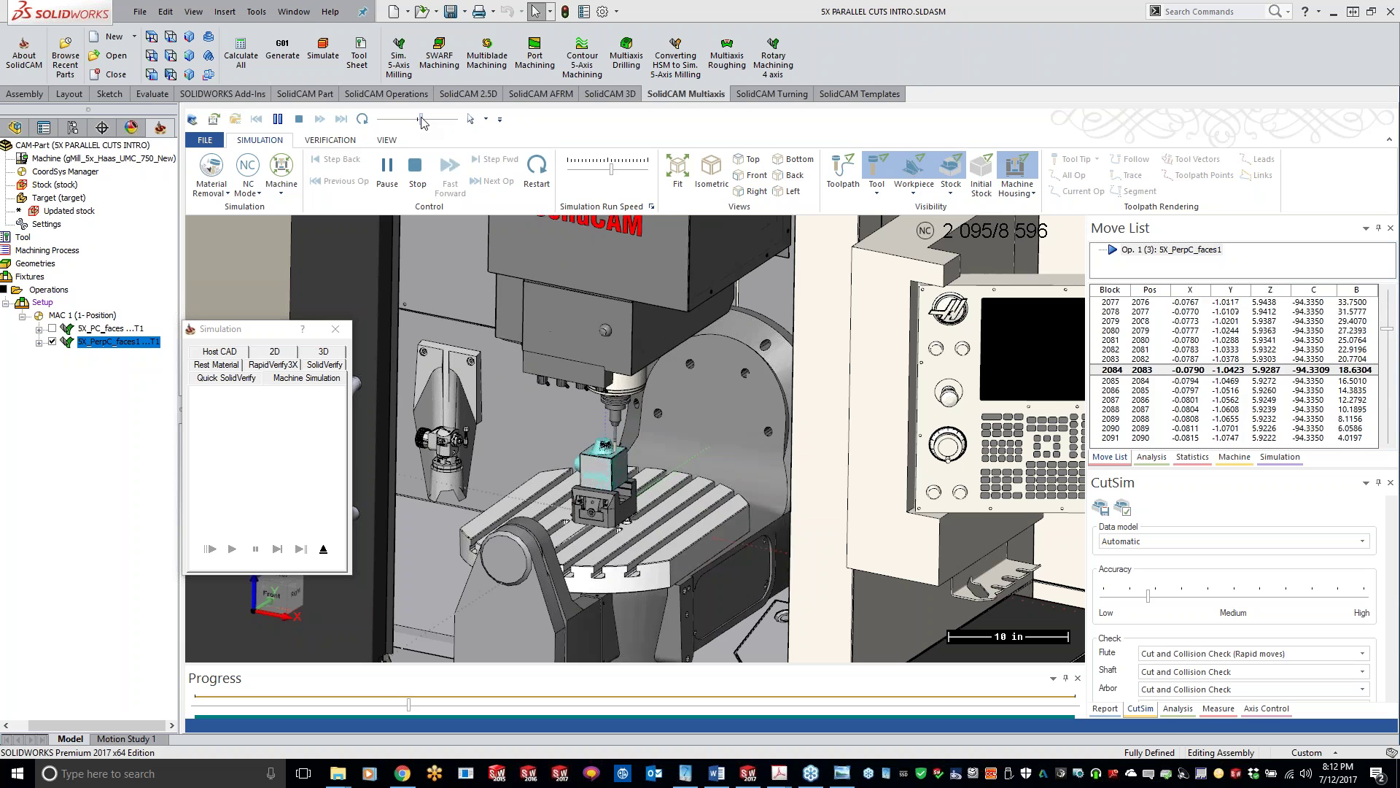
left_click_drag(422, 118, 419, 119)
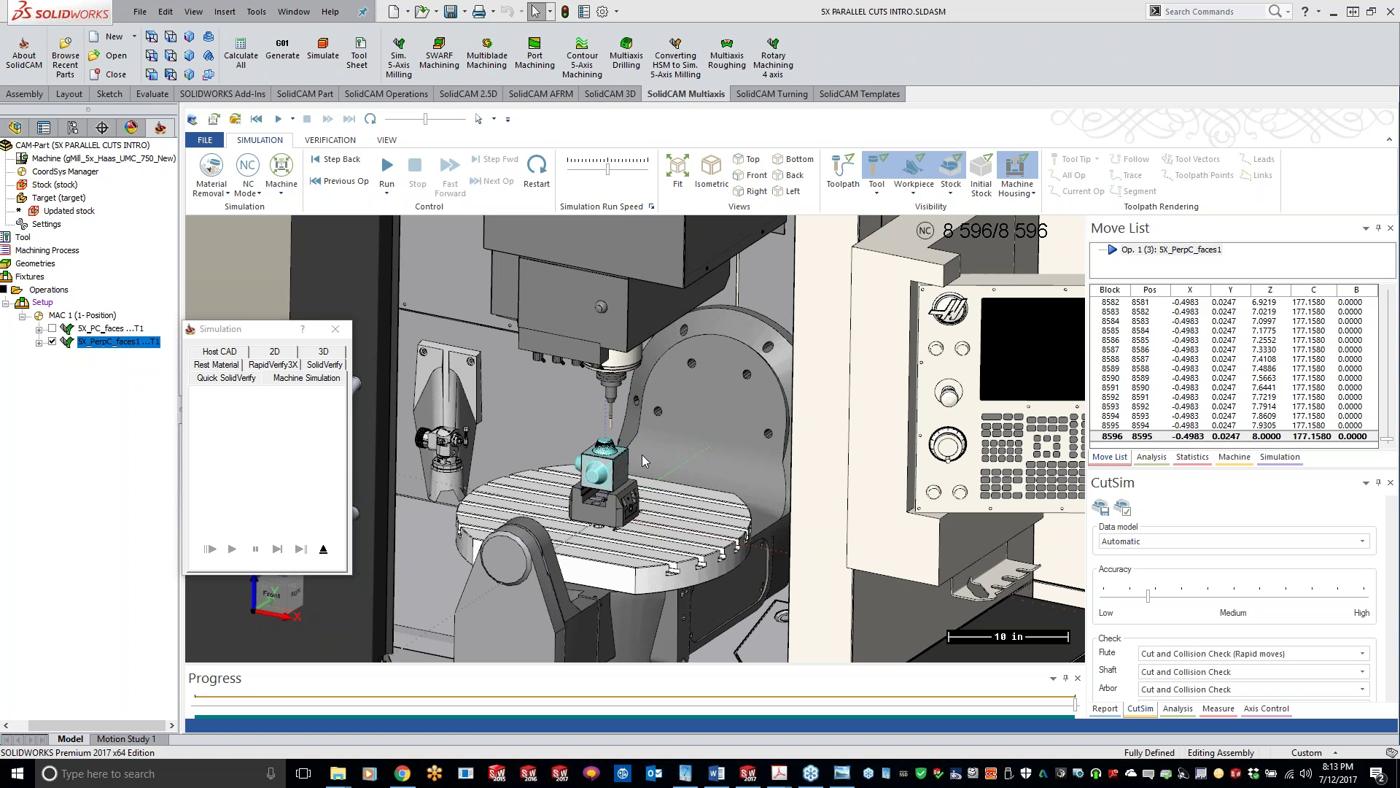
left_click(335, 329)
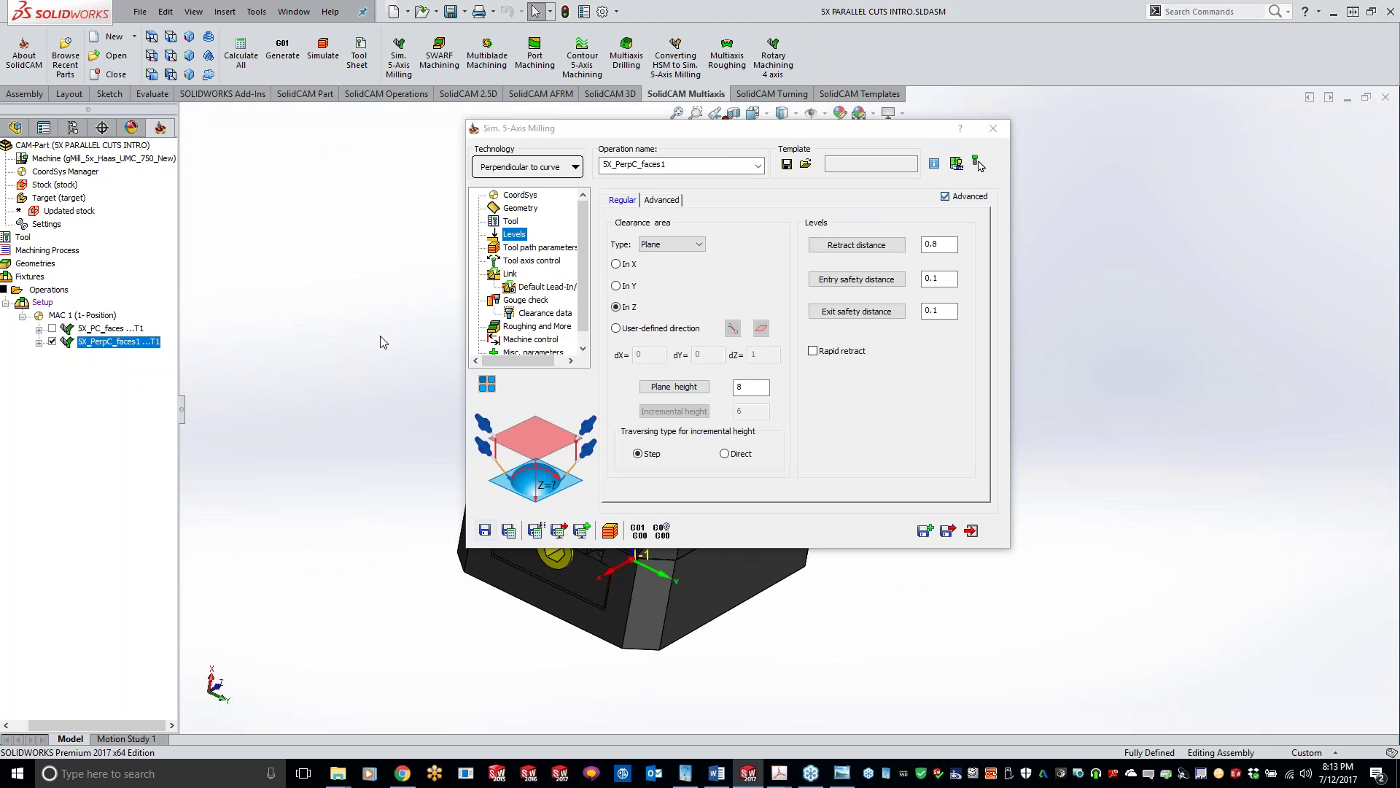
- Inspect the tool path around the upper conical boss from another side and review the operation's tool axis control settings
double_click(868, 130)
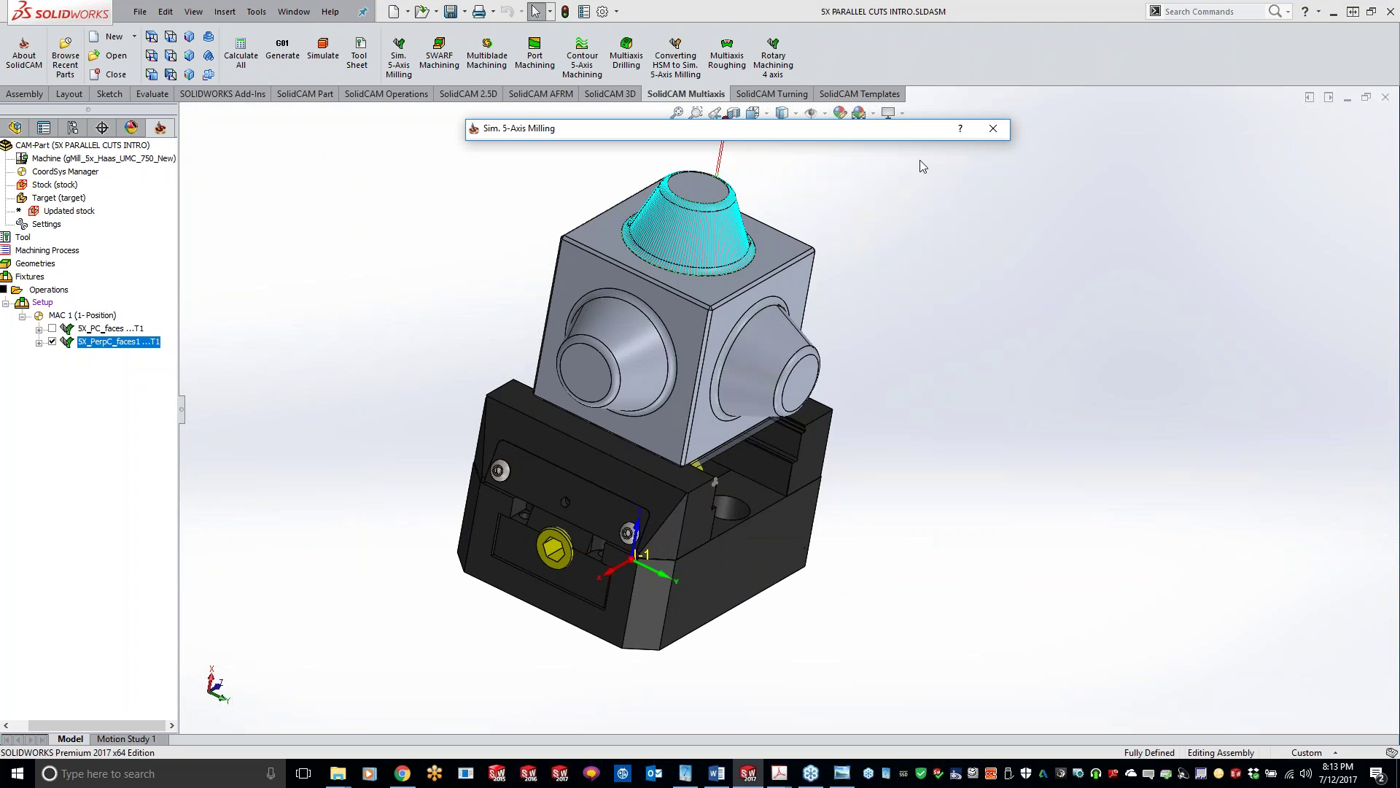
left_click(890, 297)
middle_click_drag(903, 311, 754, 163)
double_click(754, 129)
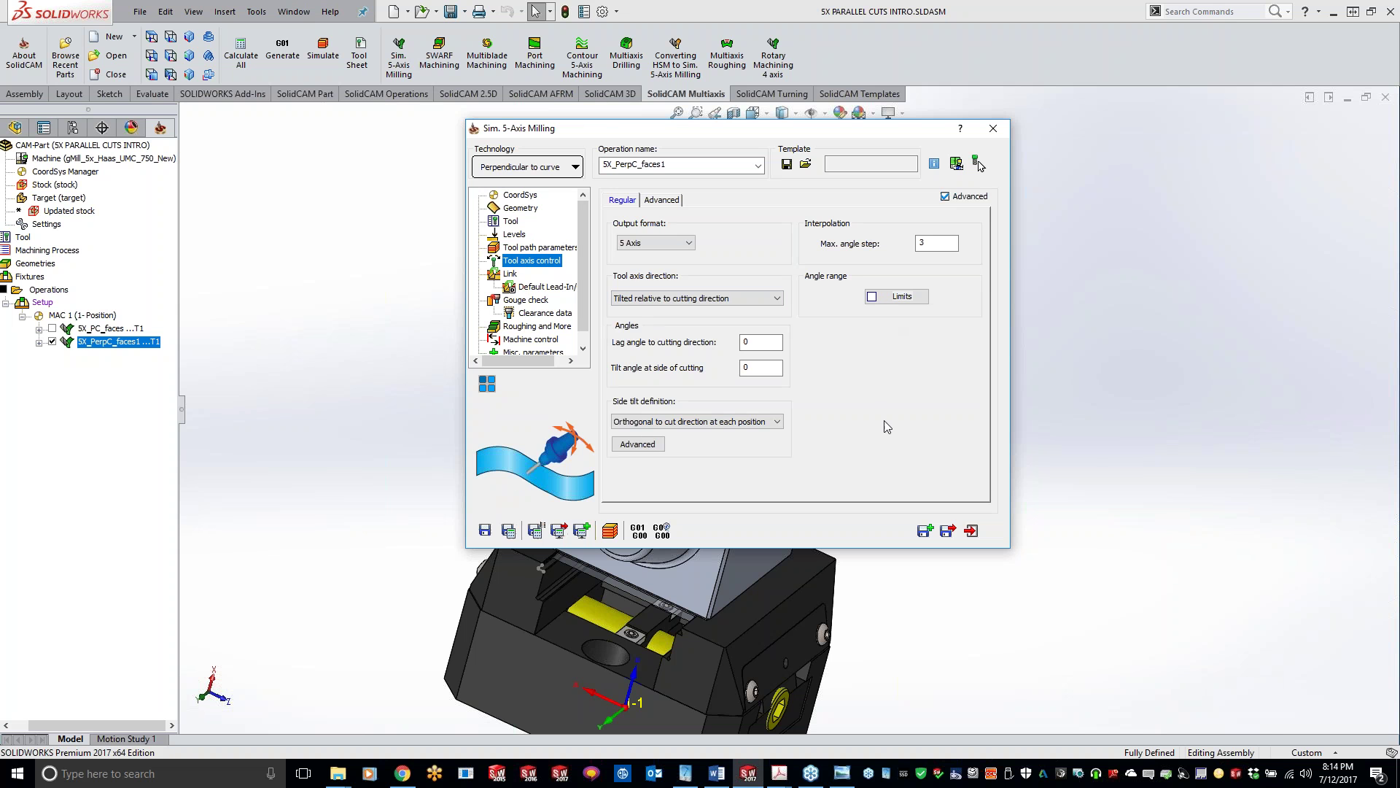
- Close the 5X_PerpC_faces1 operation settings and the 5X PARALLEL CUTS INTRO CAM-part
left_click(994, 129)
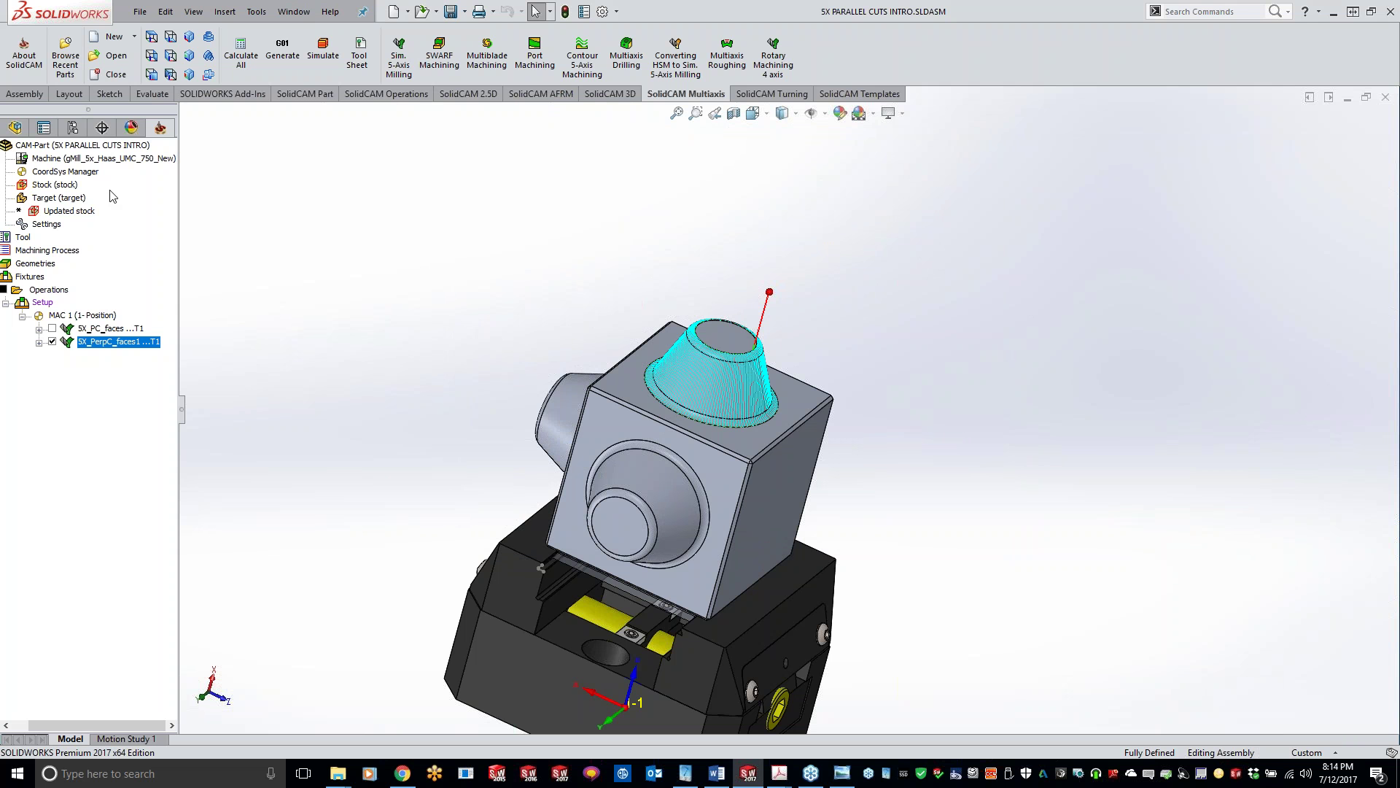
right_click(123, 146)
left_click(157, 220)
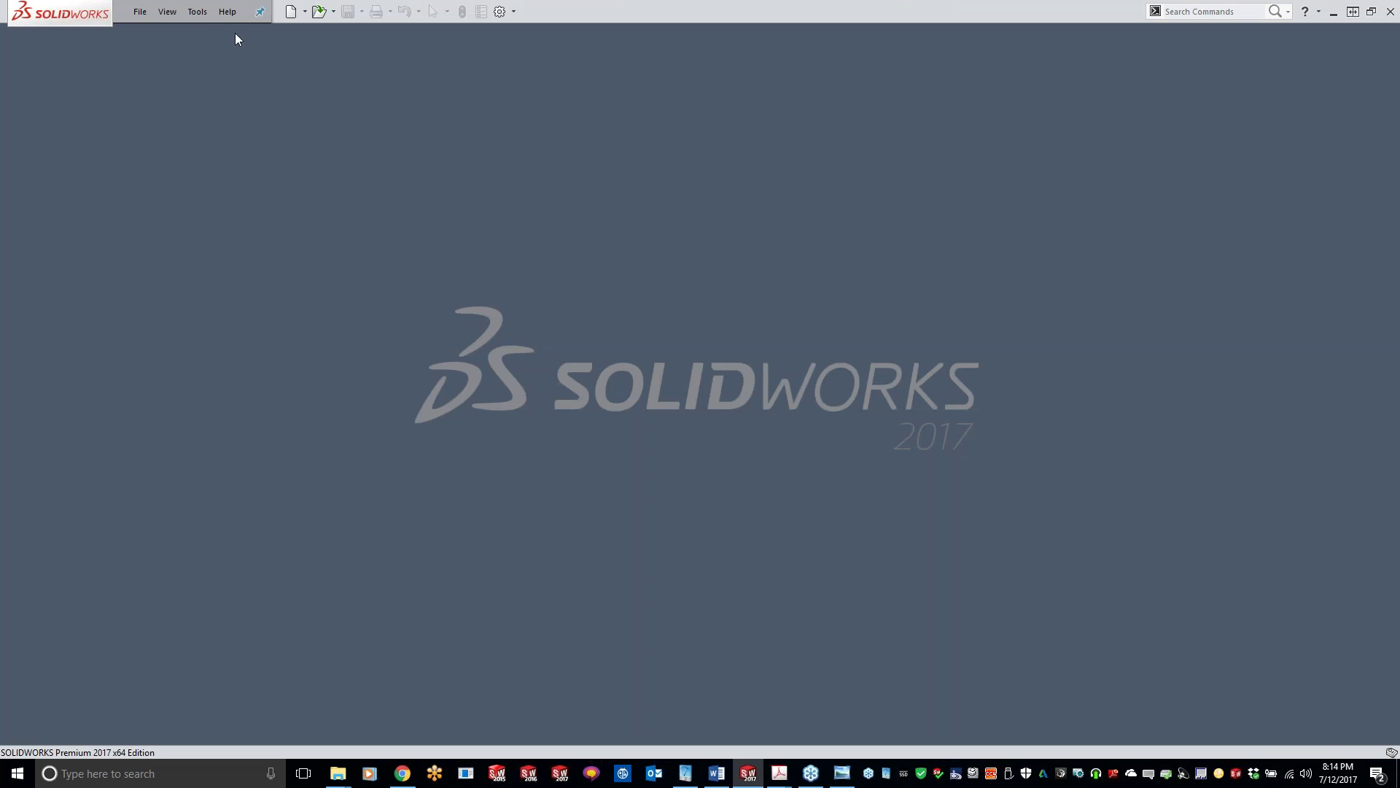
- Open the recent SolidCAM part Sim_5_axis_1 stored in the 5x perpendicular to curve folder
left_click(197, 11)
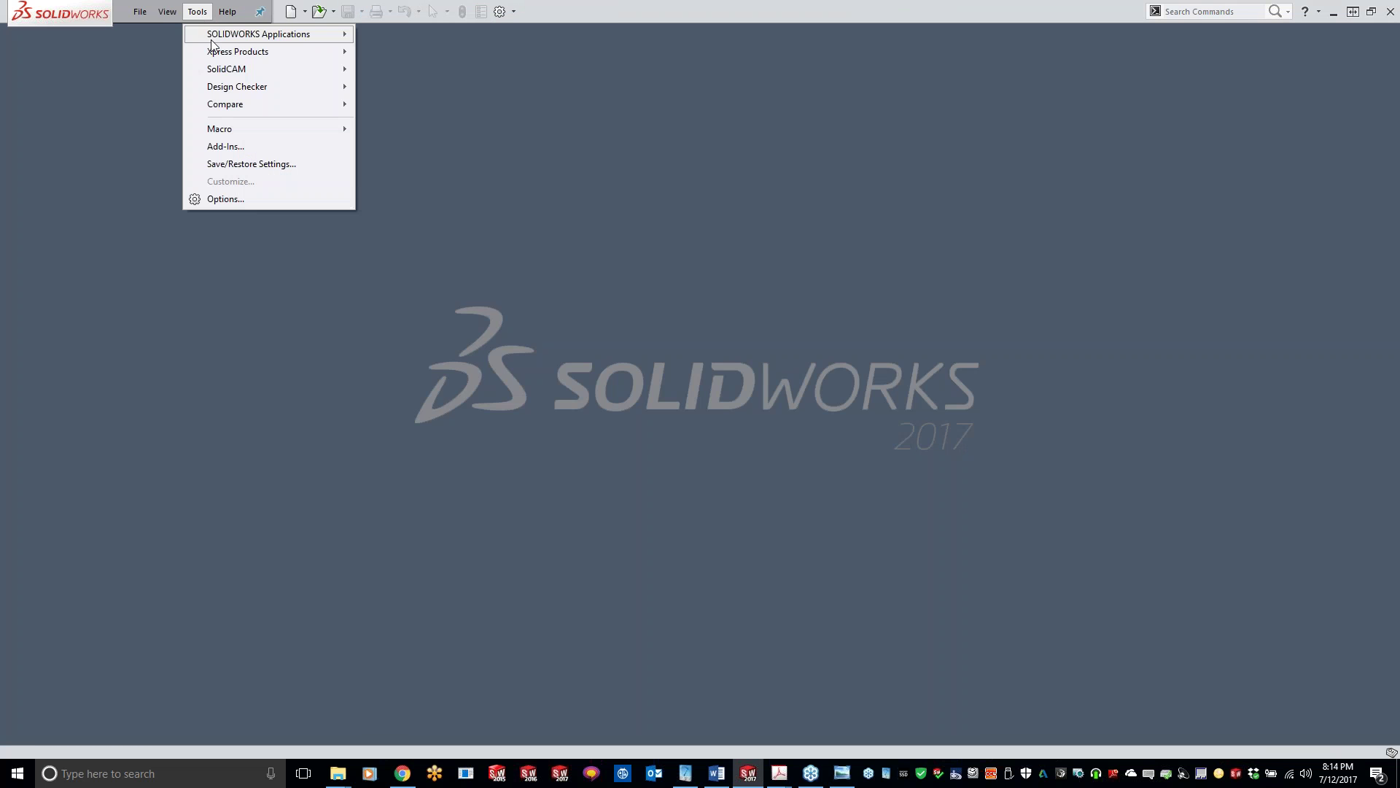
mouse_move(226, 70)
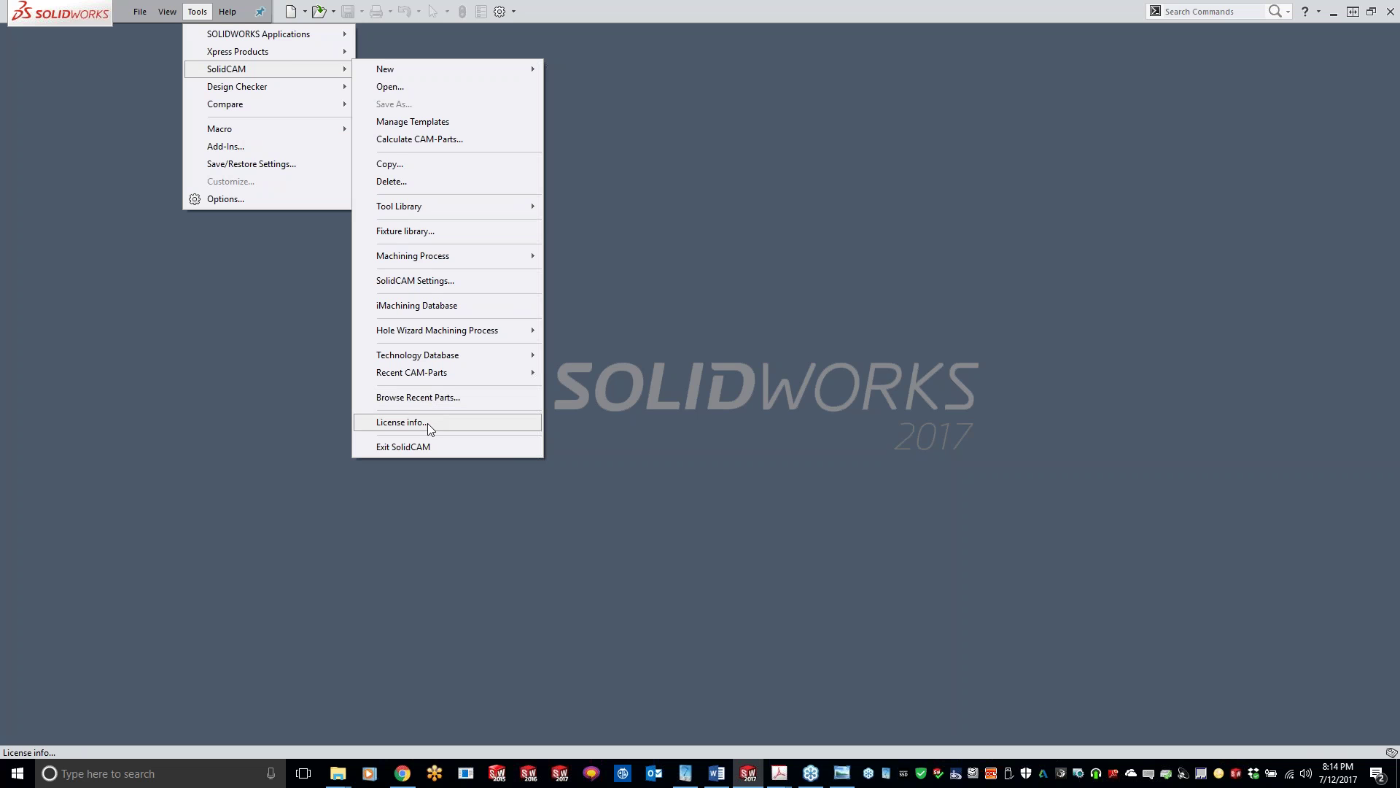
left_click(434, 398)
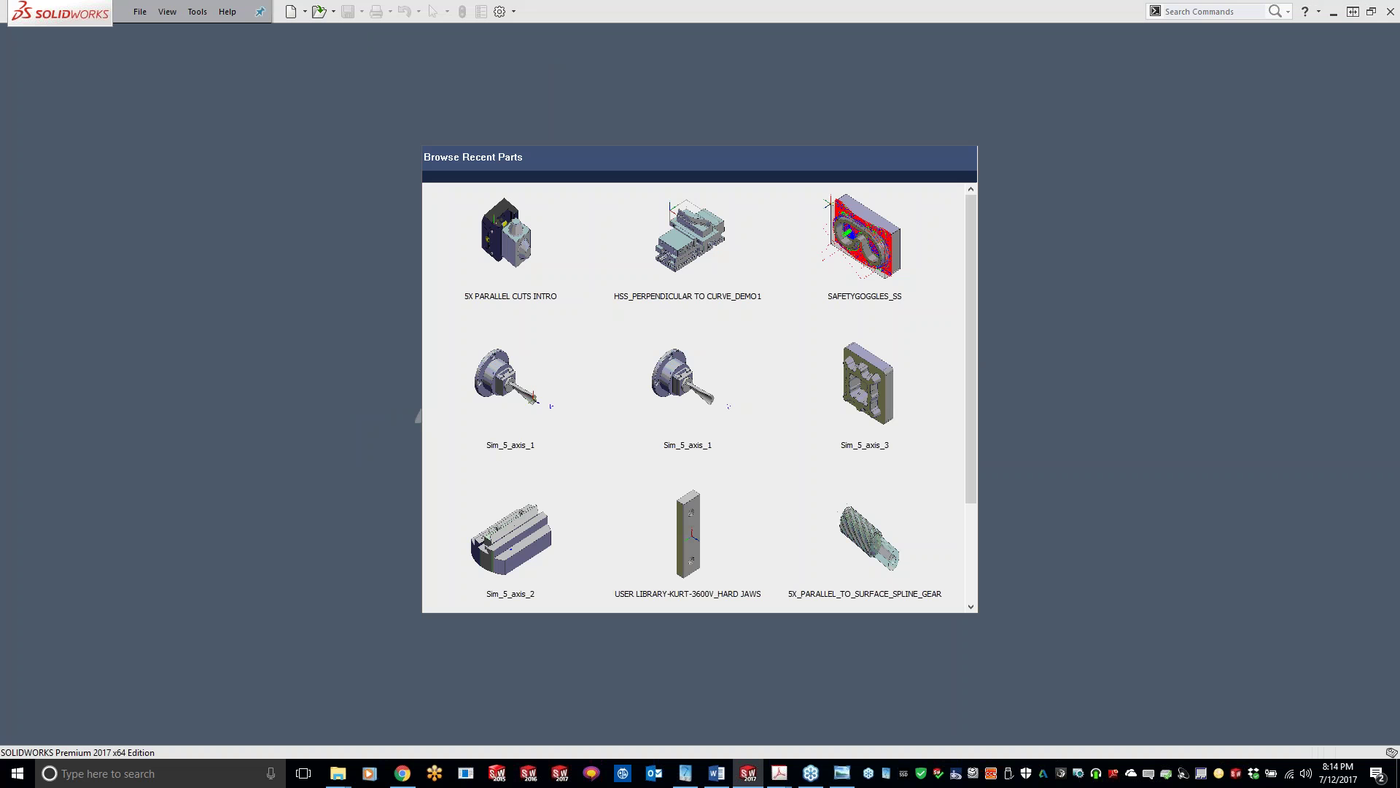
left_click(517, 437)
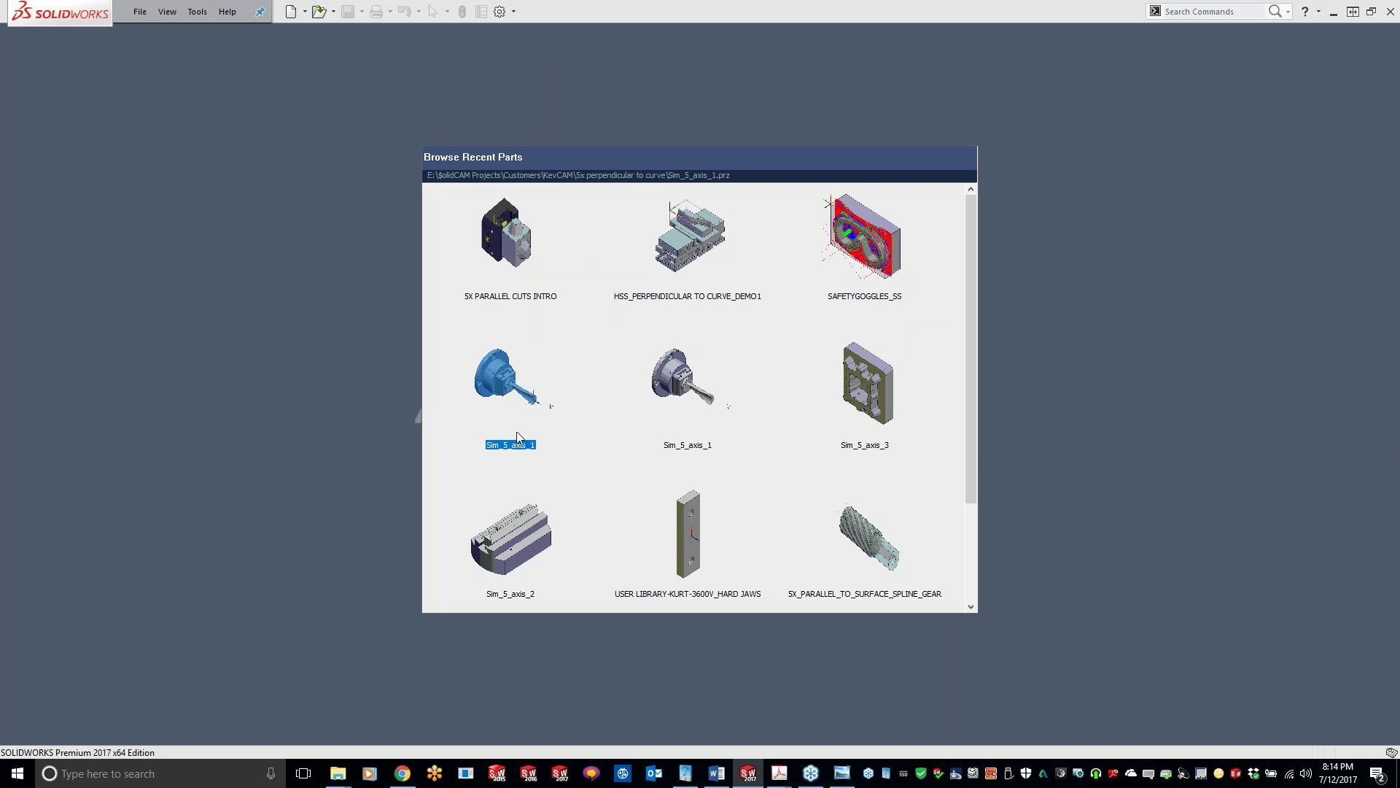
left_click(500, 381)
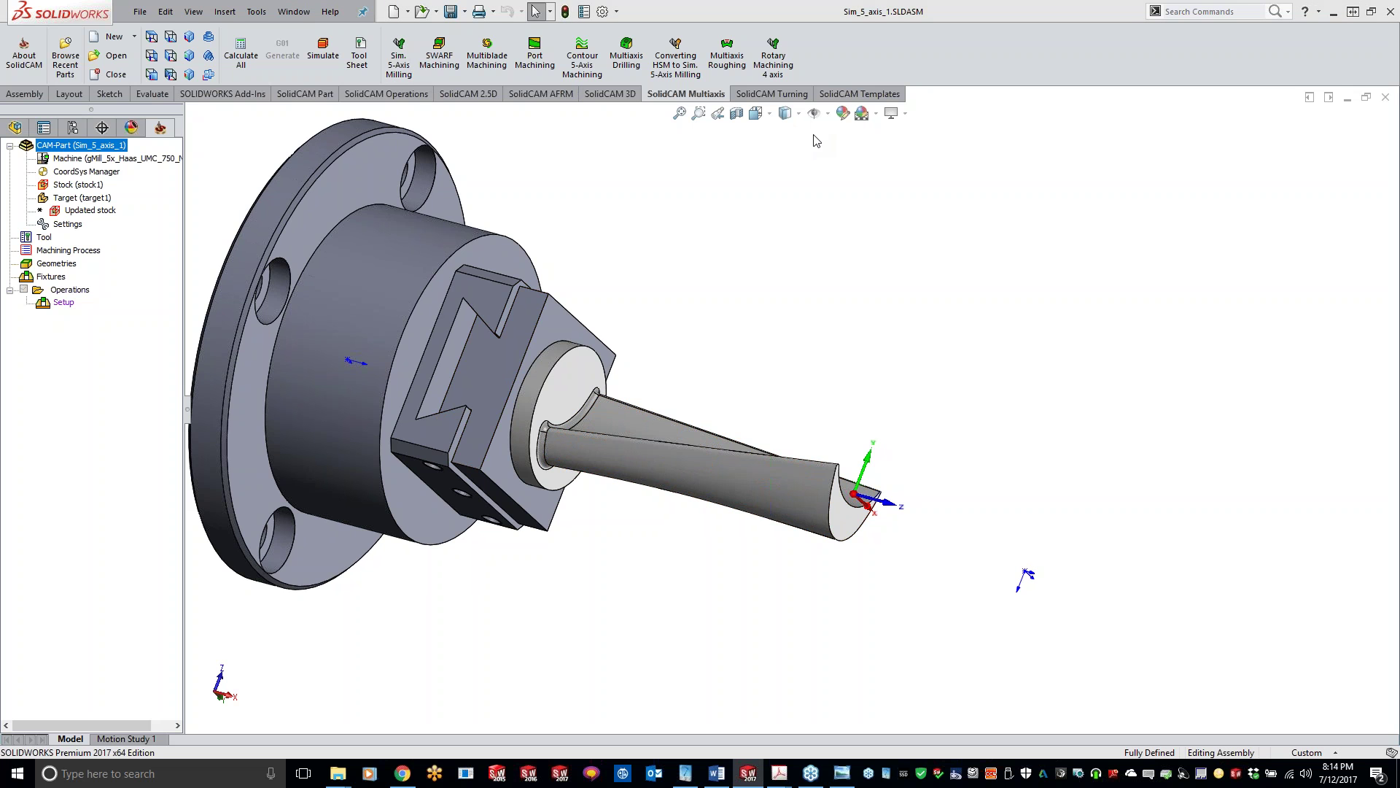
- Start a Perpendicular to curve Sim. 5-Axis Milling operation and assign selected_faces as its drive surface
left_click_drag(738, 137, 949, 131)
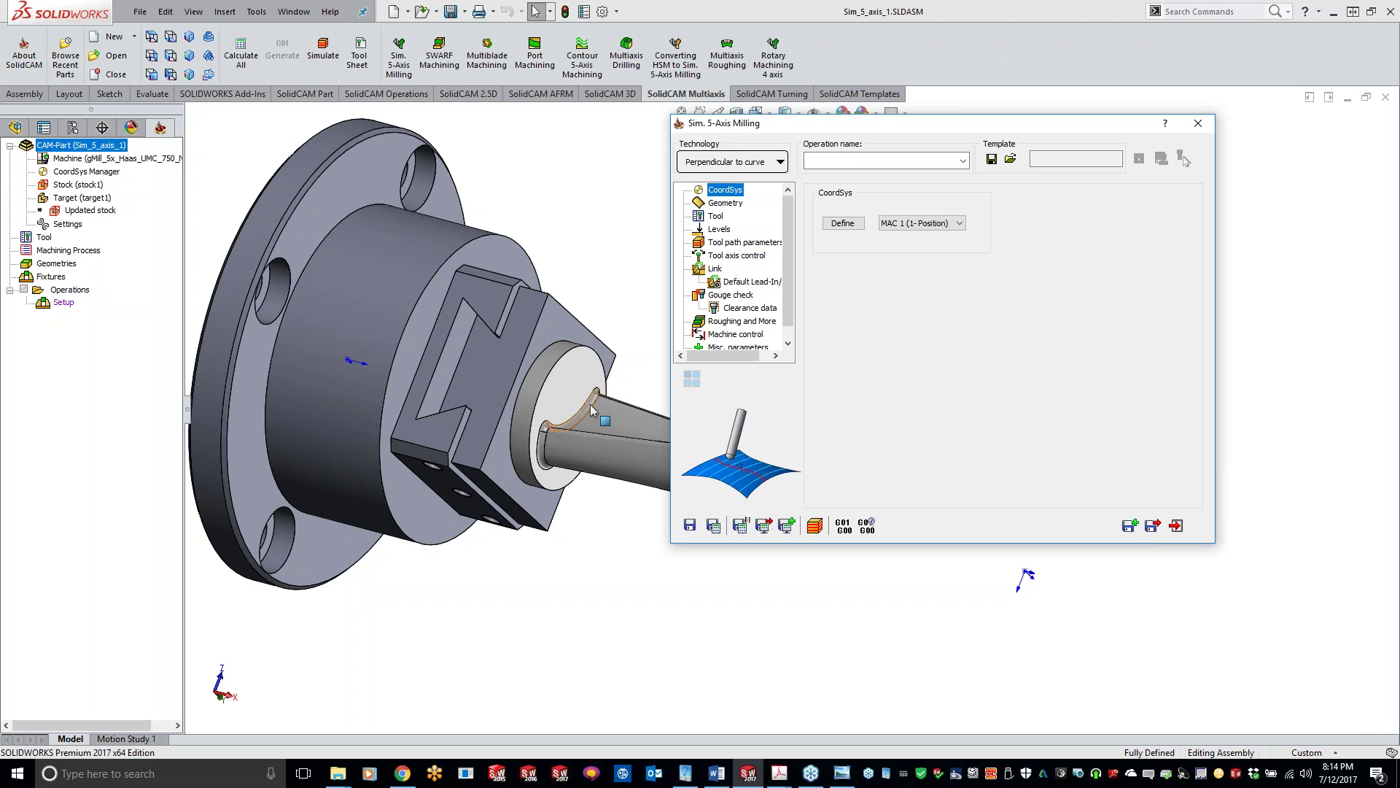
left_click(726, 204)
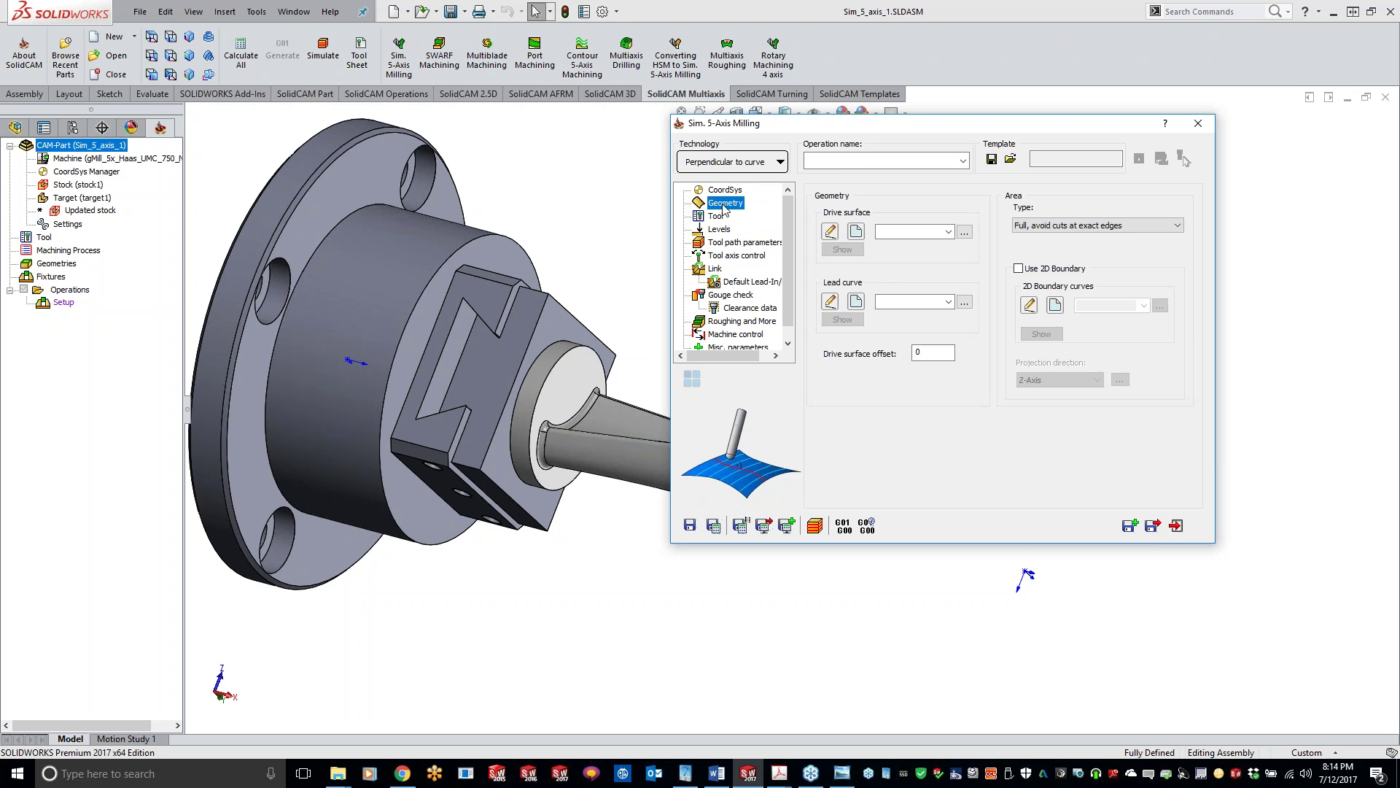
left_click(964, 233)
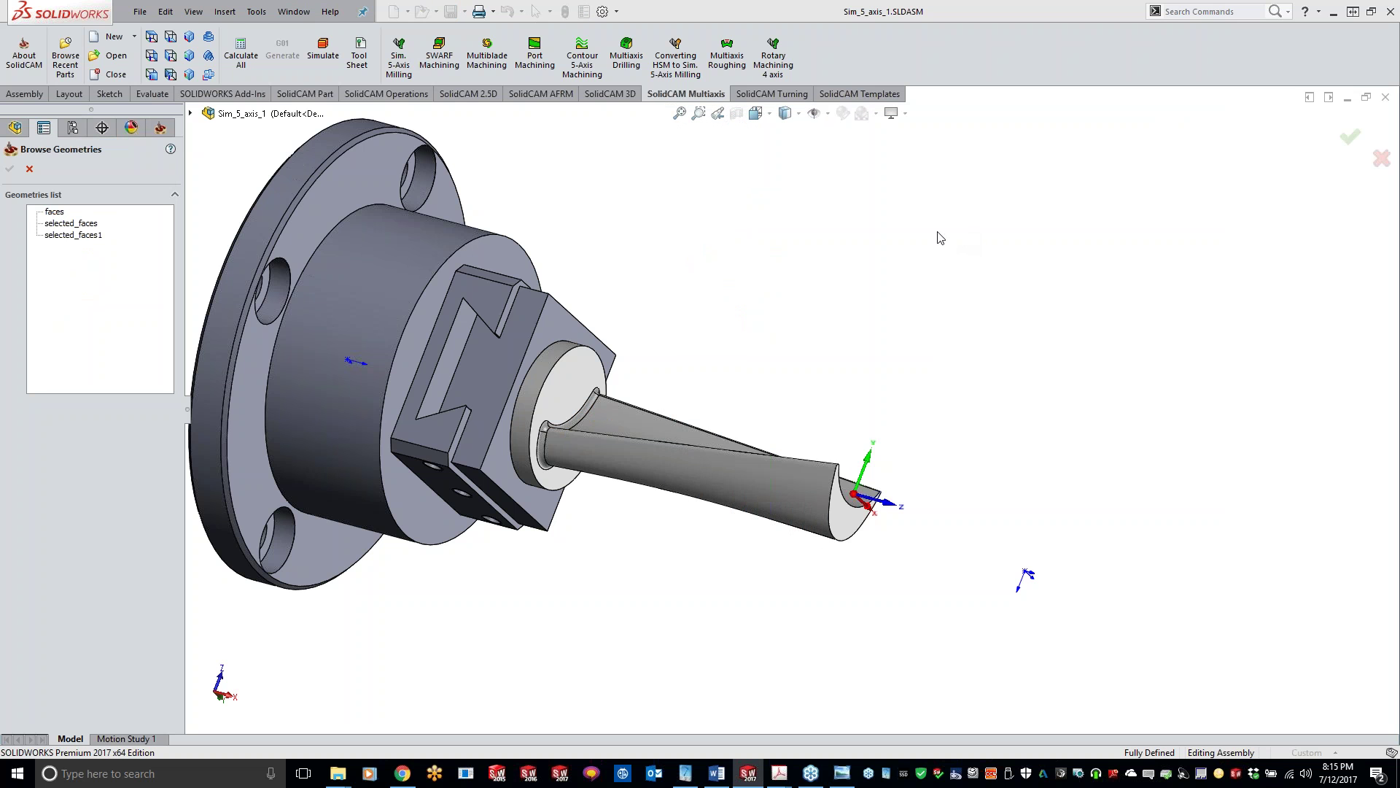
left_click(95, 226)
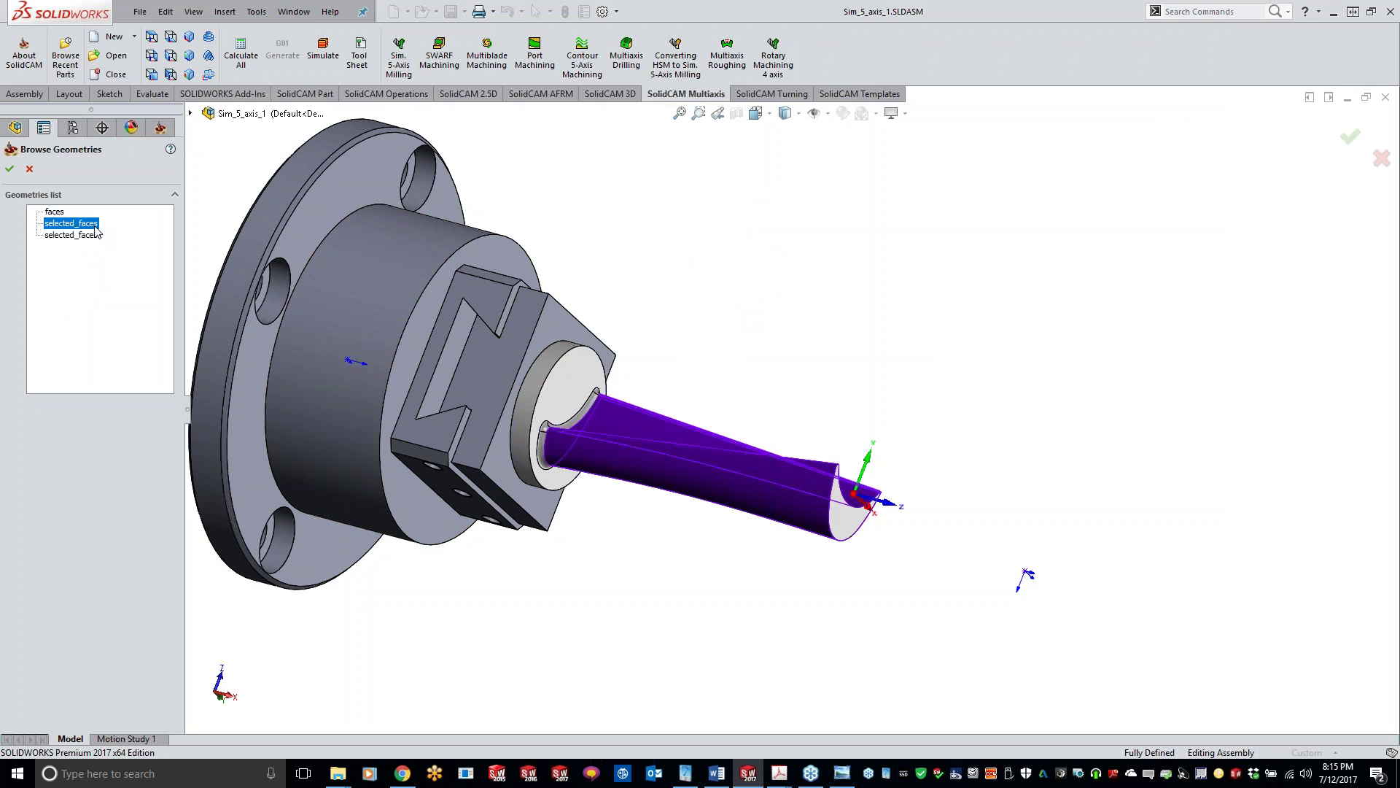
left_click(10, 168)
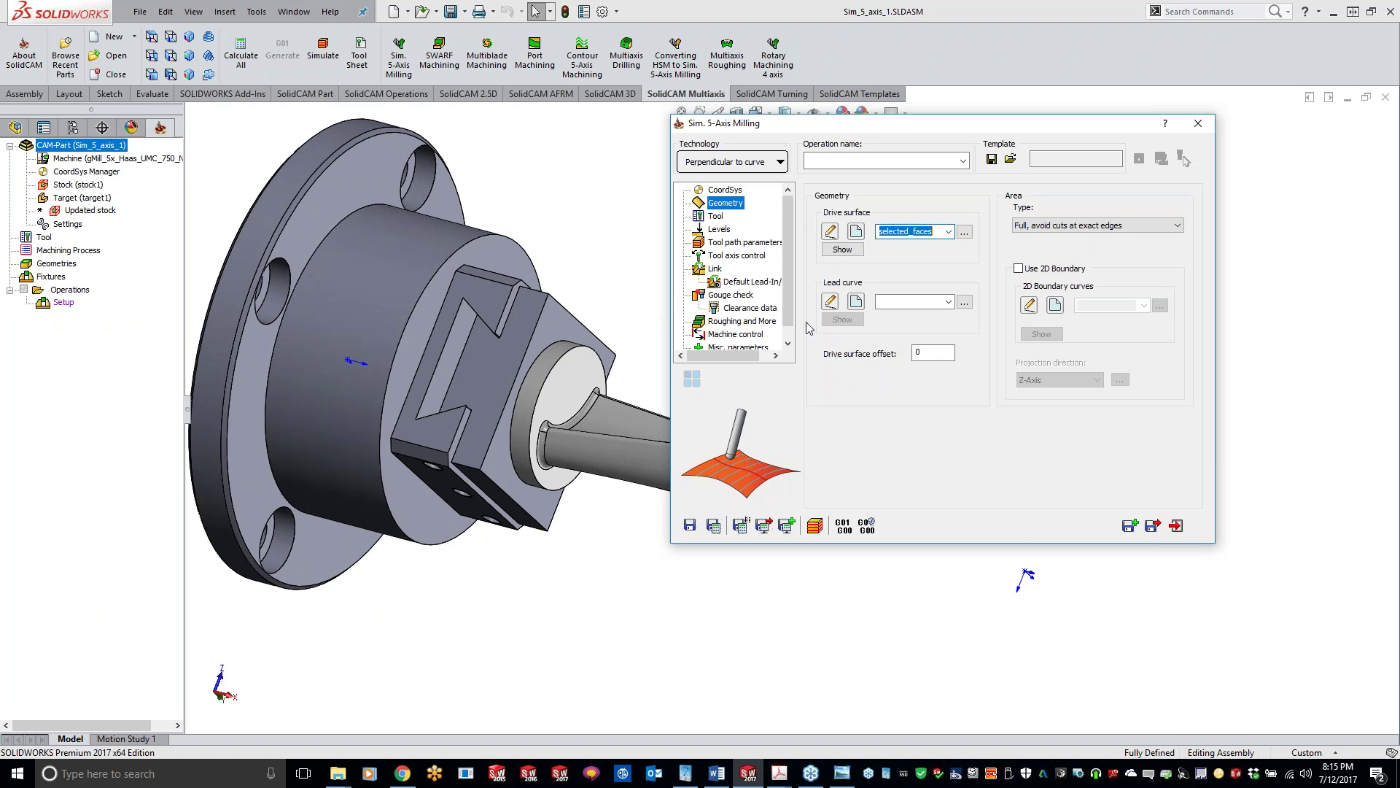
- Assign the contour3 geometry along the blade's long edge as the operation's lead curve
left_click(947, 302)
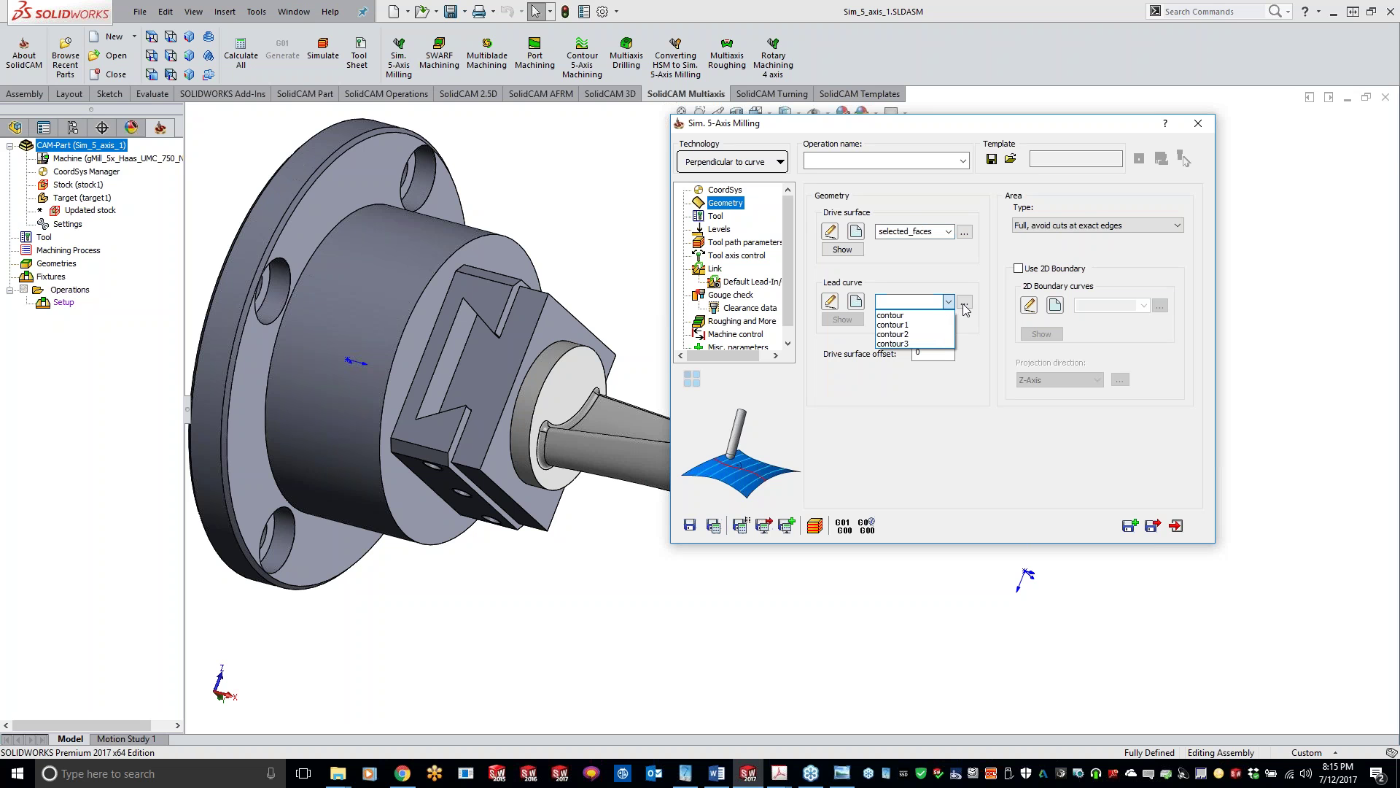
left_click(965, 309)
left_click(965, 307)
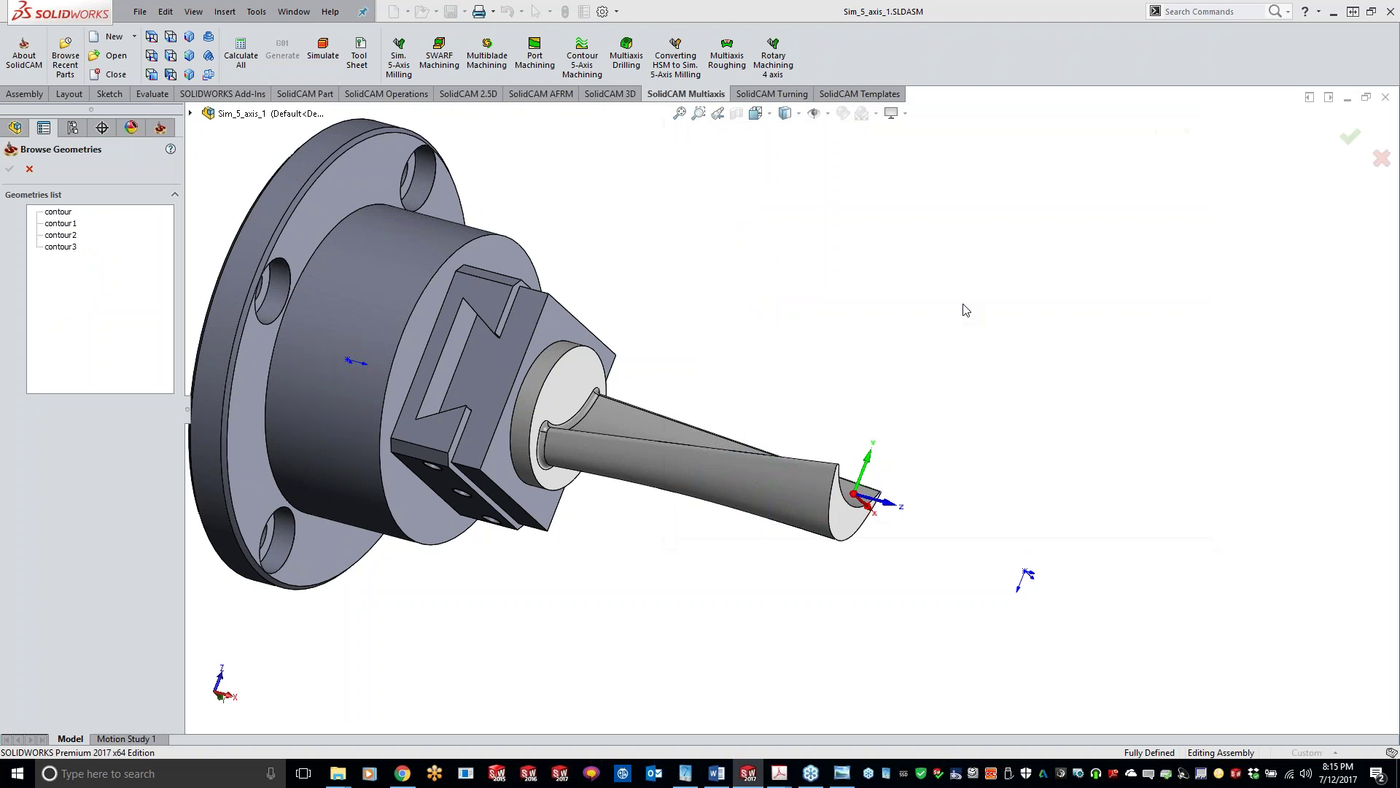
left_click(69, 247)
left_click(877, 390)
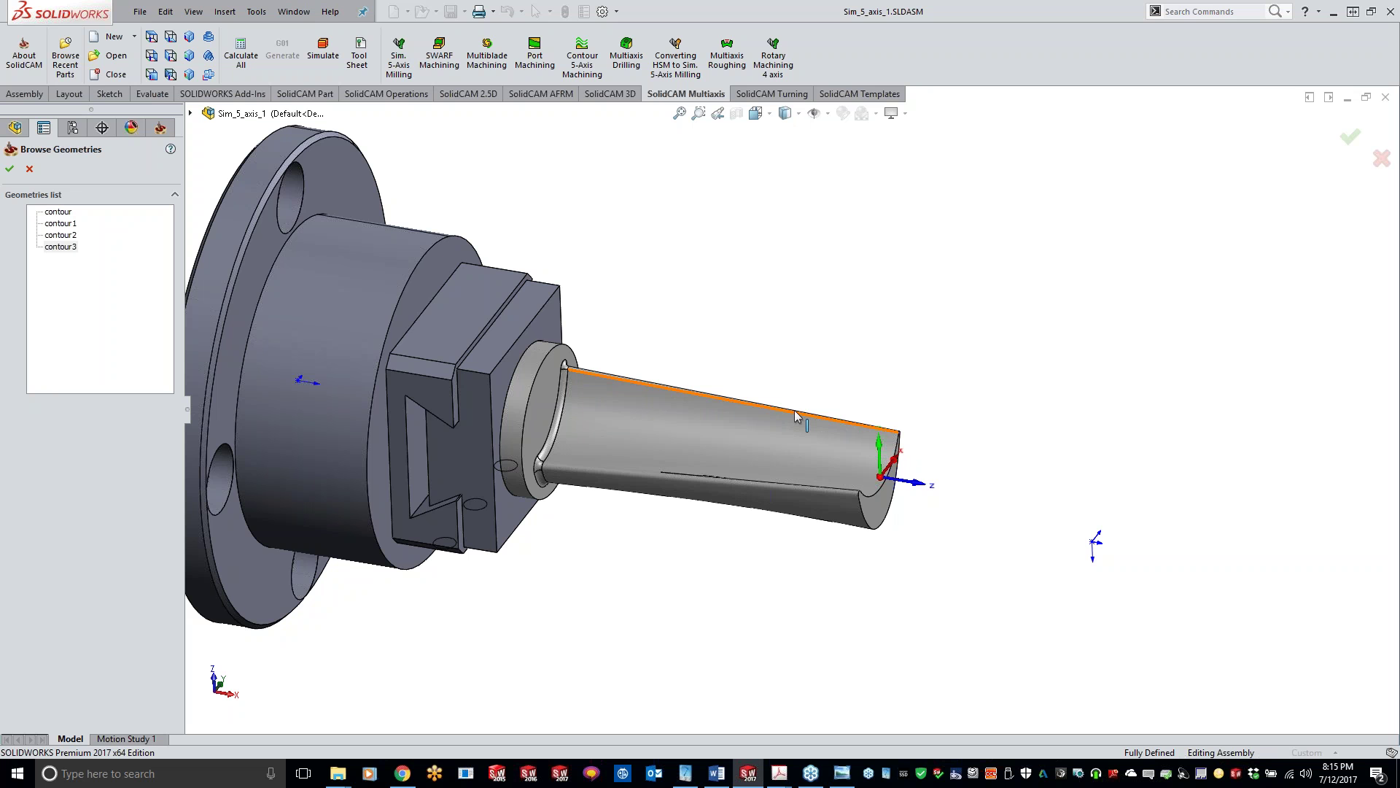
left_click(11, 172)
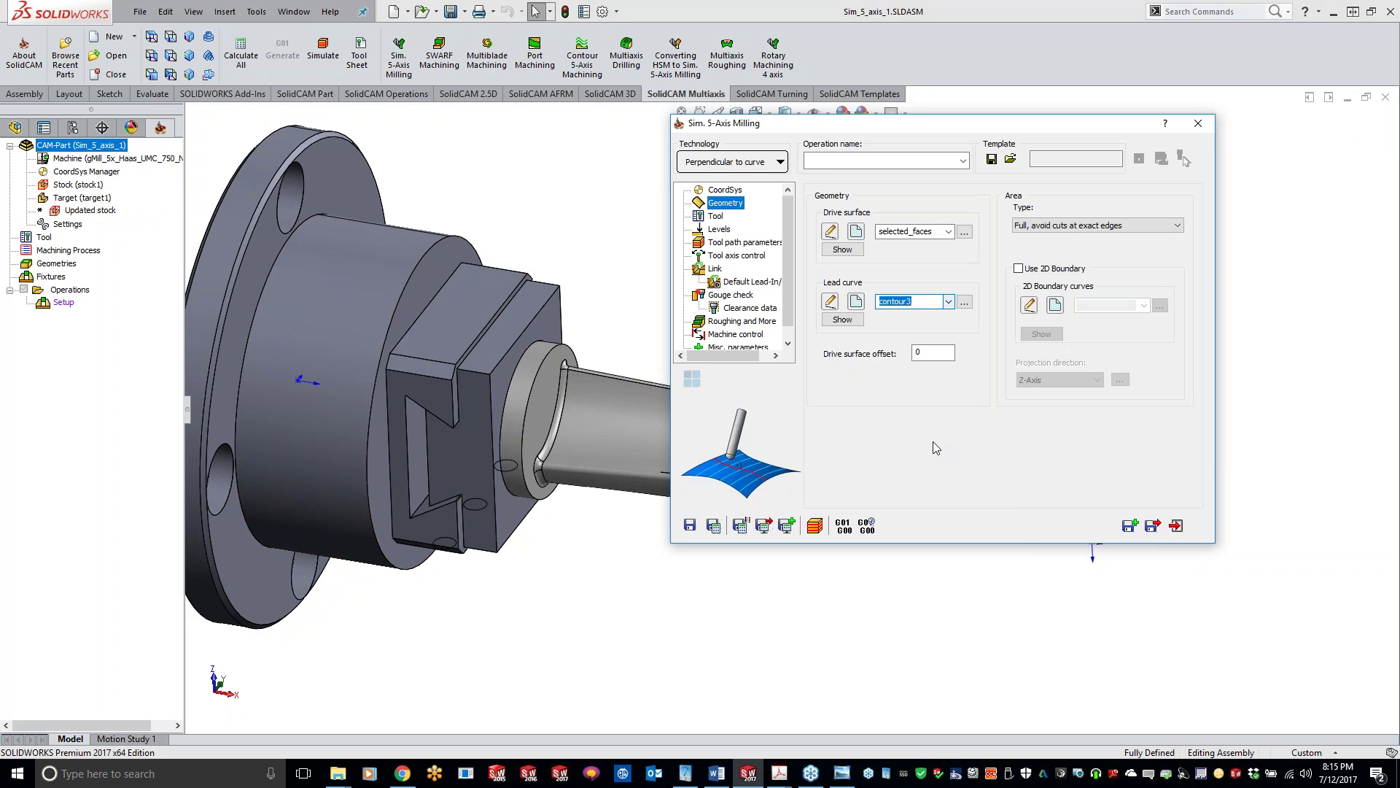
- Choose tool number 3, the 8 mm bull nose mill with 2.5 mm corner radius, for the operation
left_click(710, 217)
left_click(888, 416)
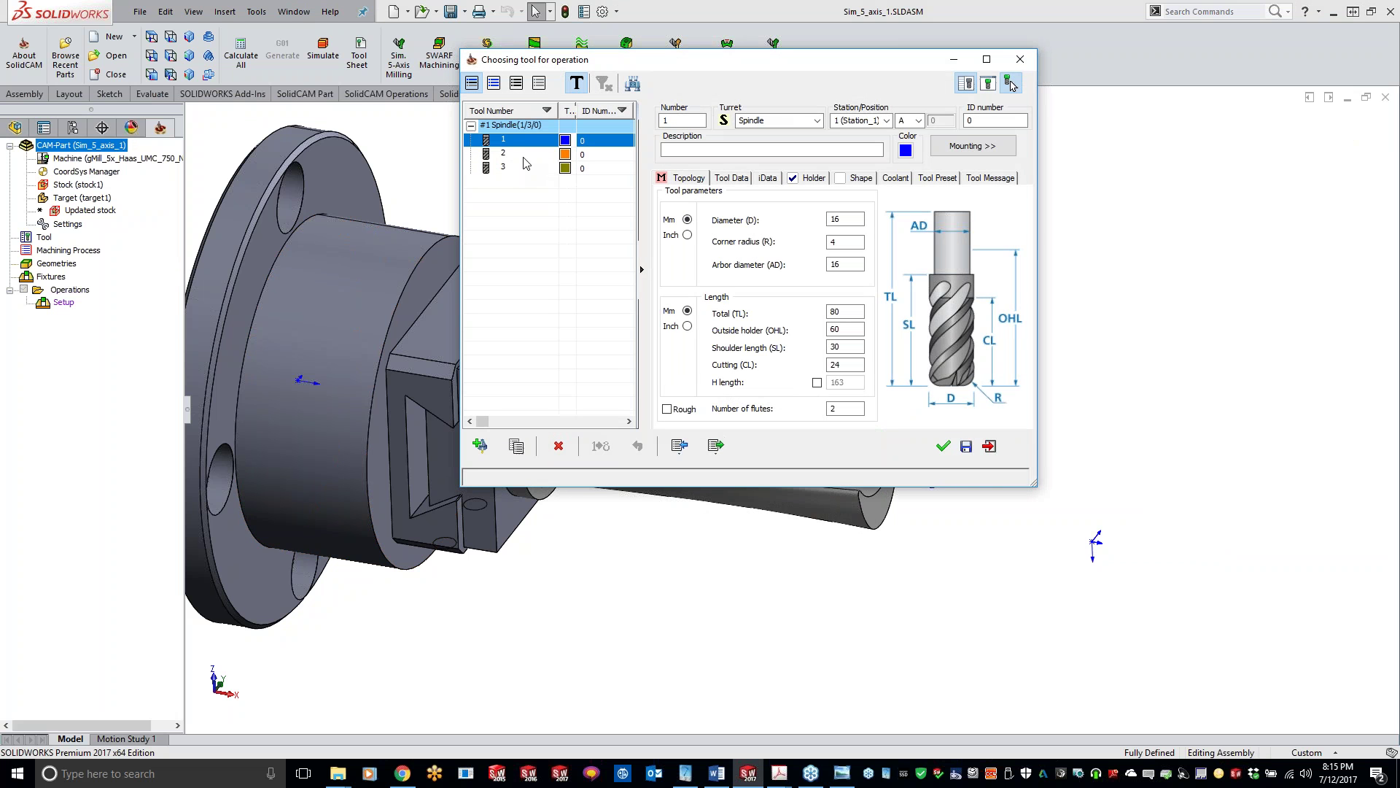
left_click(525, 156)
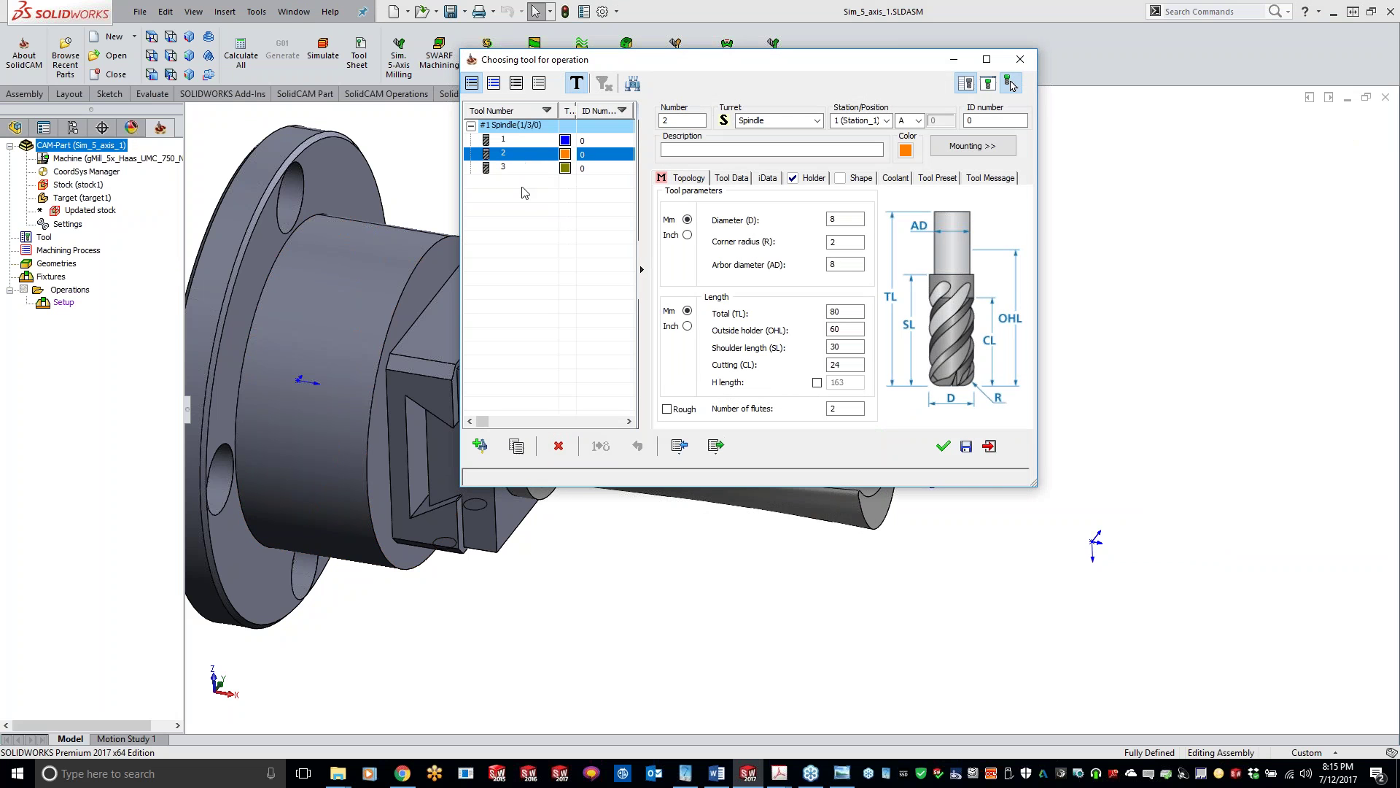
double_click(516, 168)
- Set the clearance area to a cylinder parallel to Z with a radius of 40
left_click(719, 229)
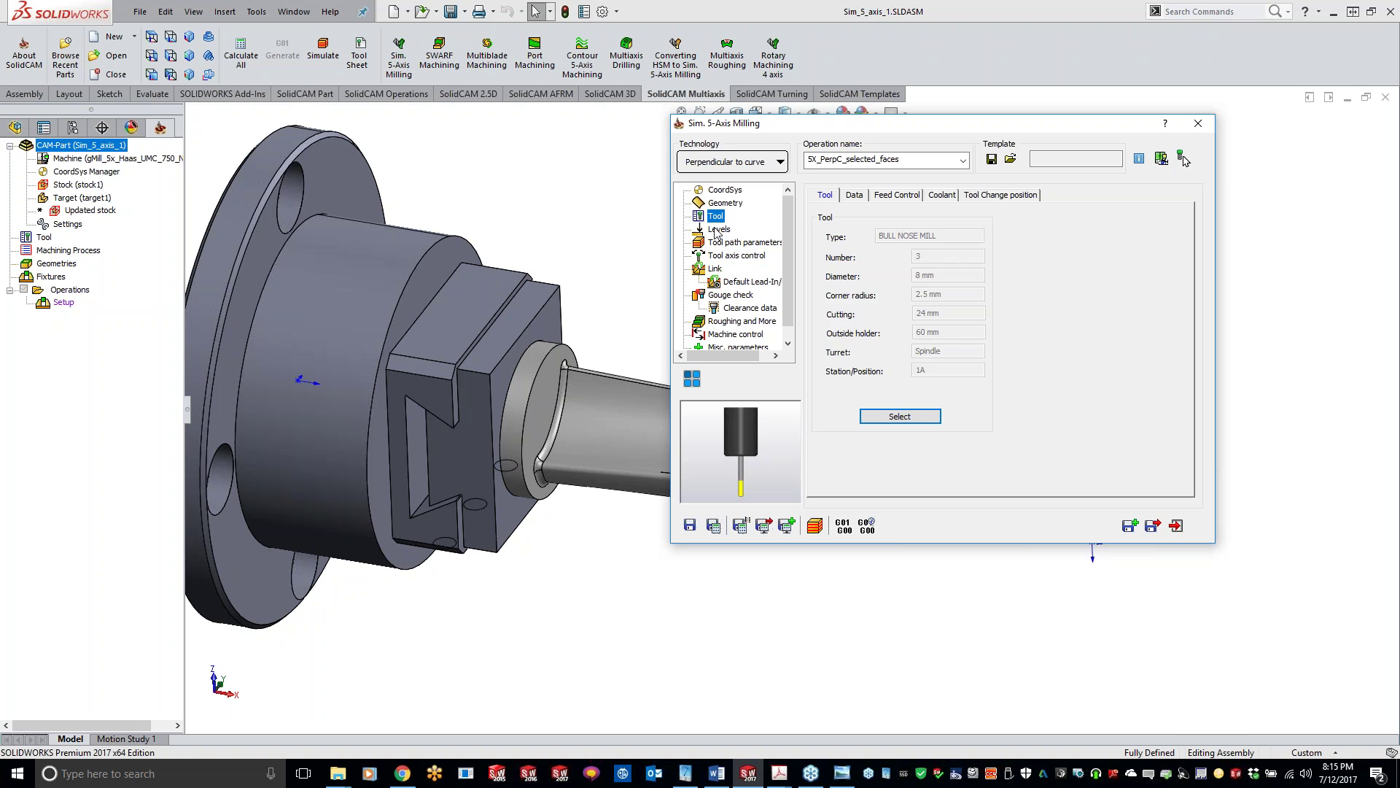
left_click(877, 241)
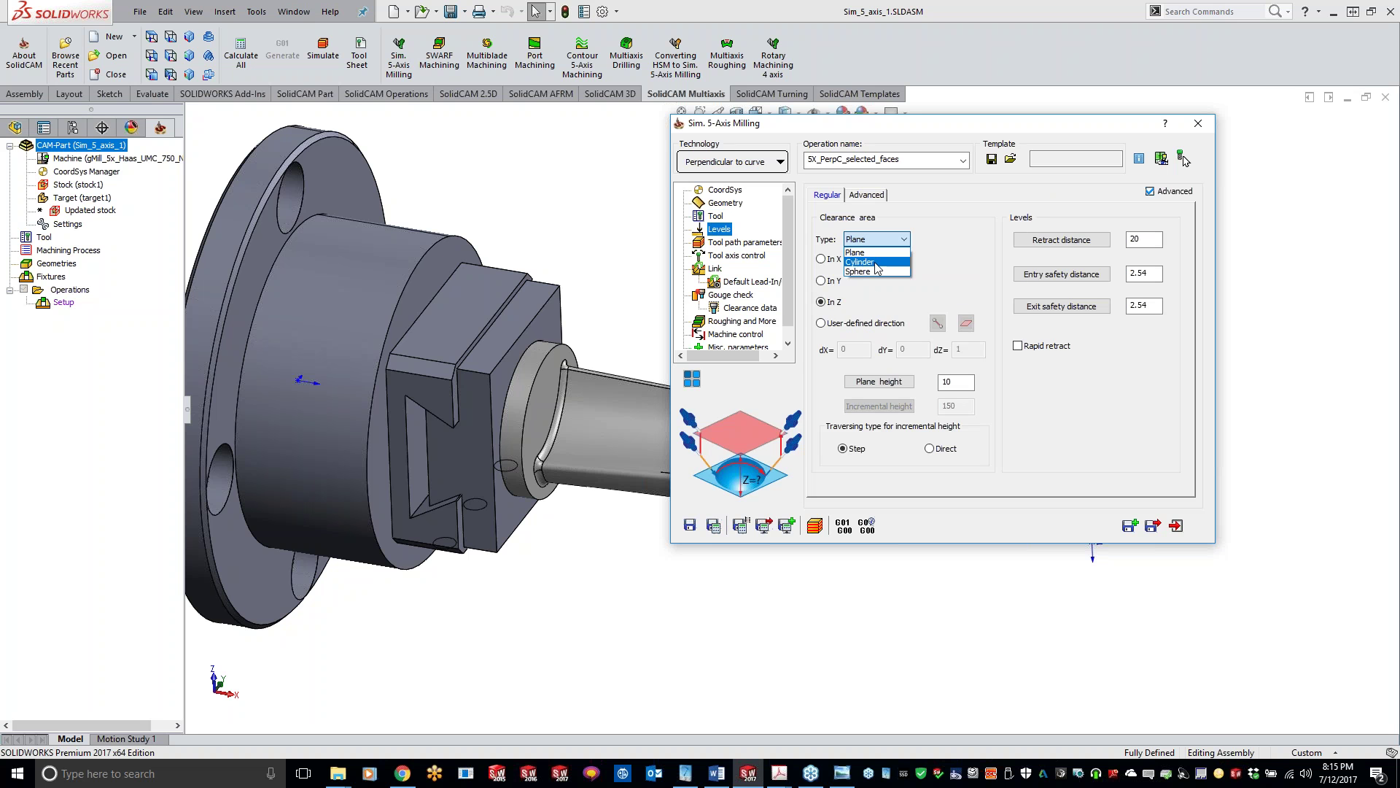
left_click(875, 258)
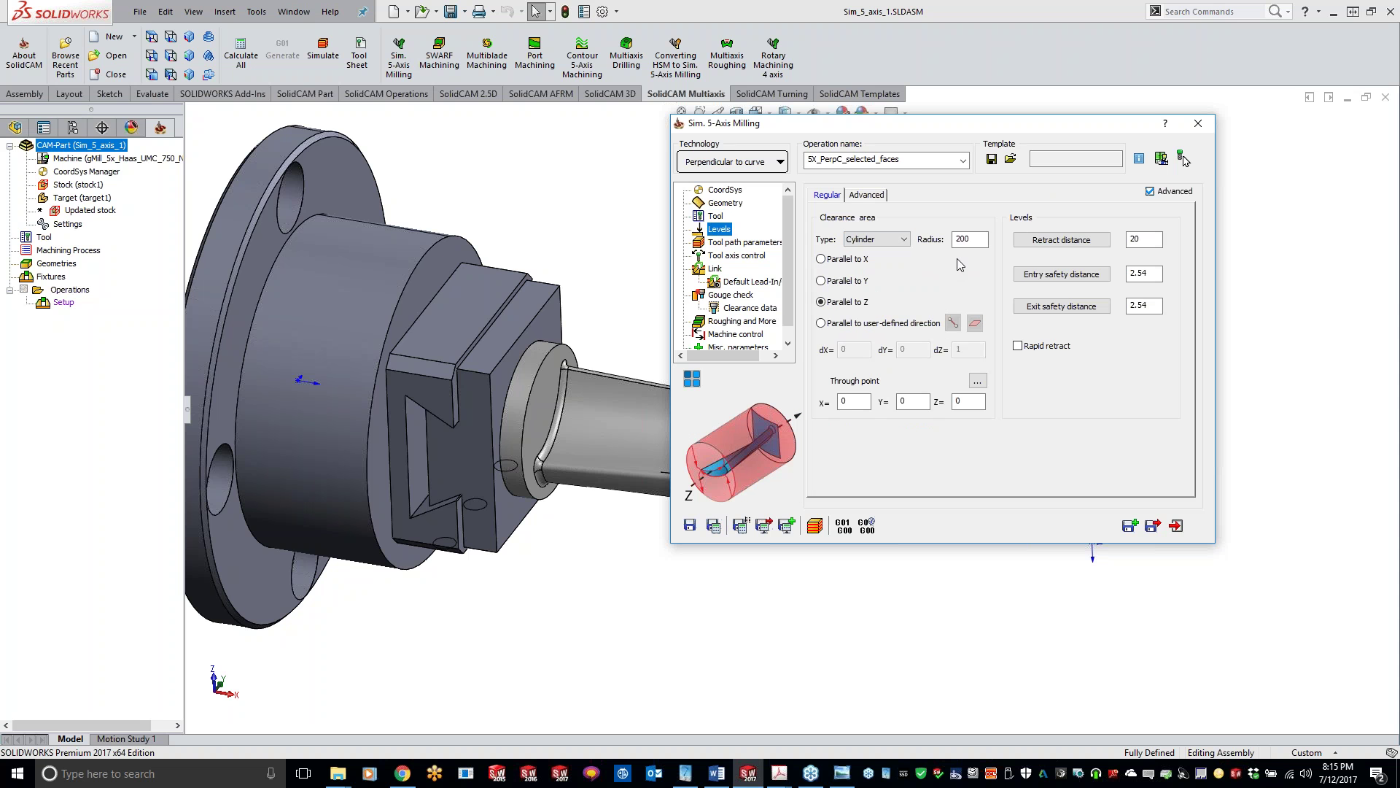
double_click(969, 240)
type("40")
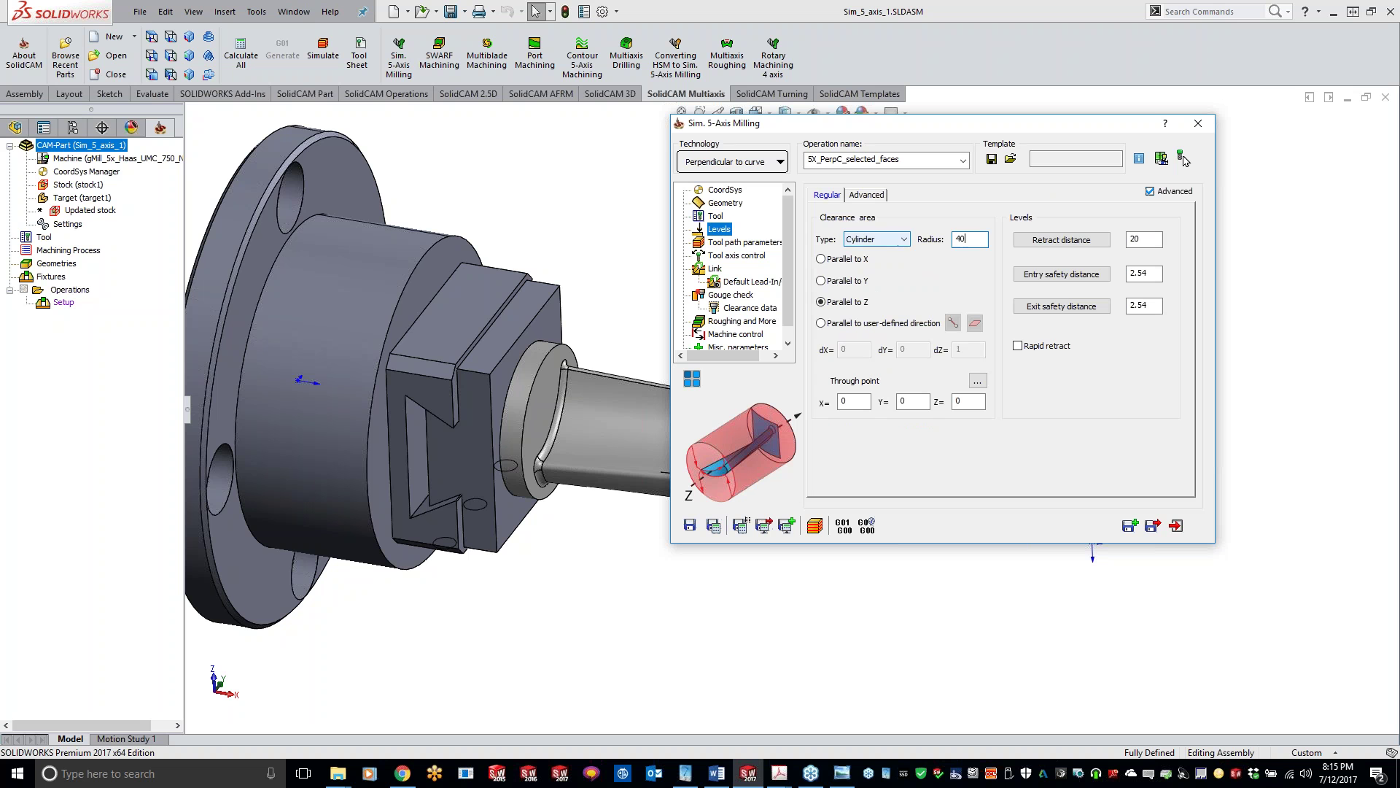
- Set the tool path sorting to the Spiral cutting method
left_click(744, 242)
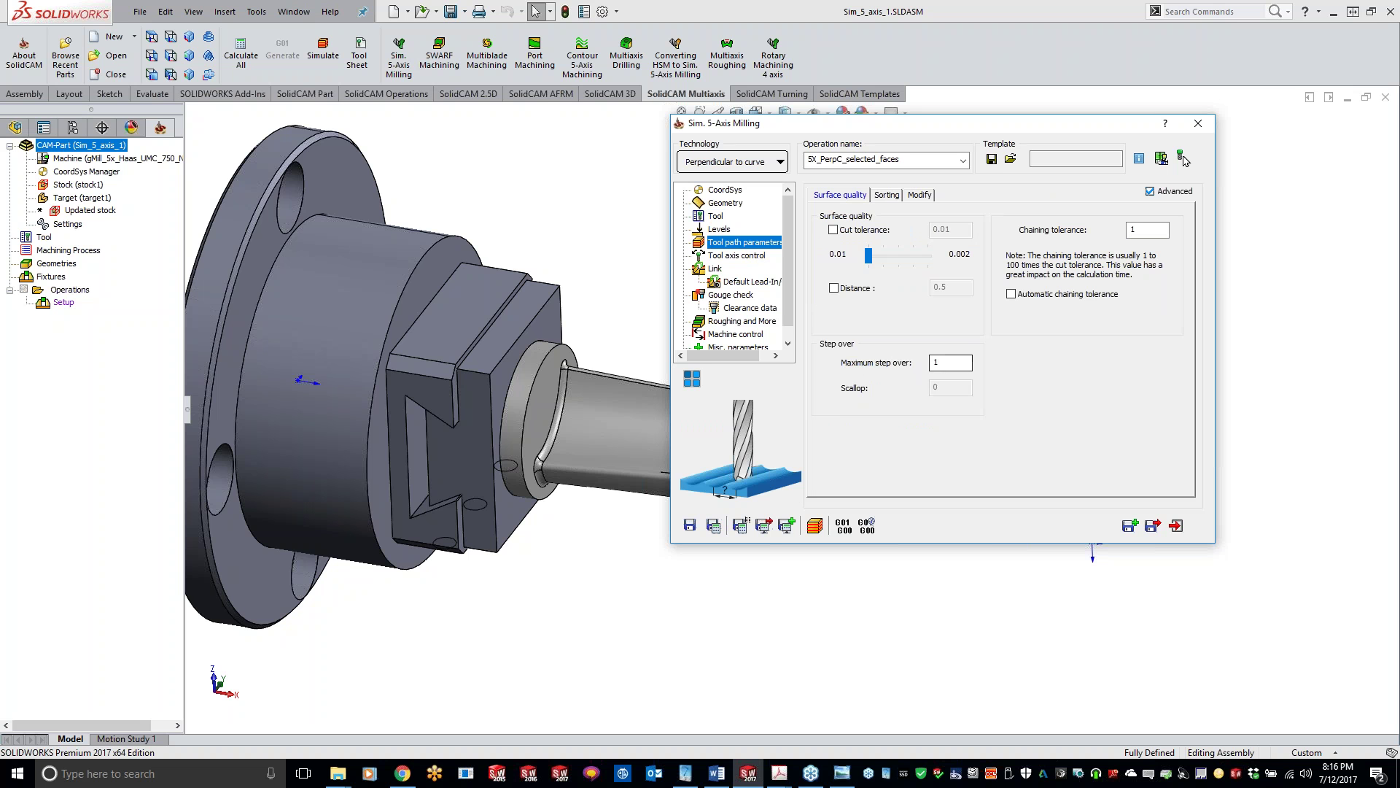
left_click(892, 197)
left_click(946, 231)
left_click(940, 261)
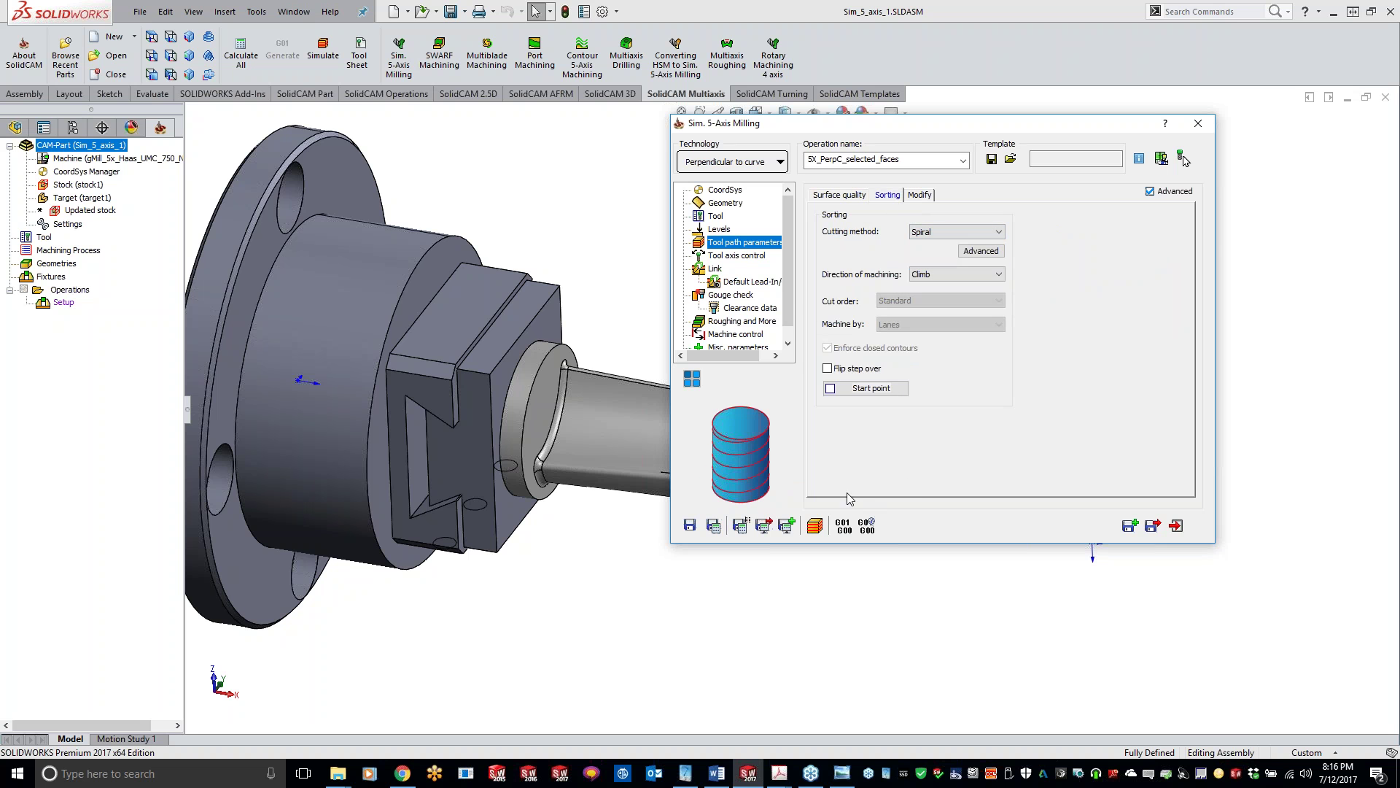
- Set the lag angle to cutting direction and the side tilt angle to 20 each, and calculate the tool path
left_click(735, 256)
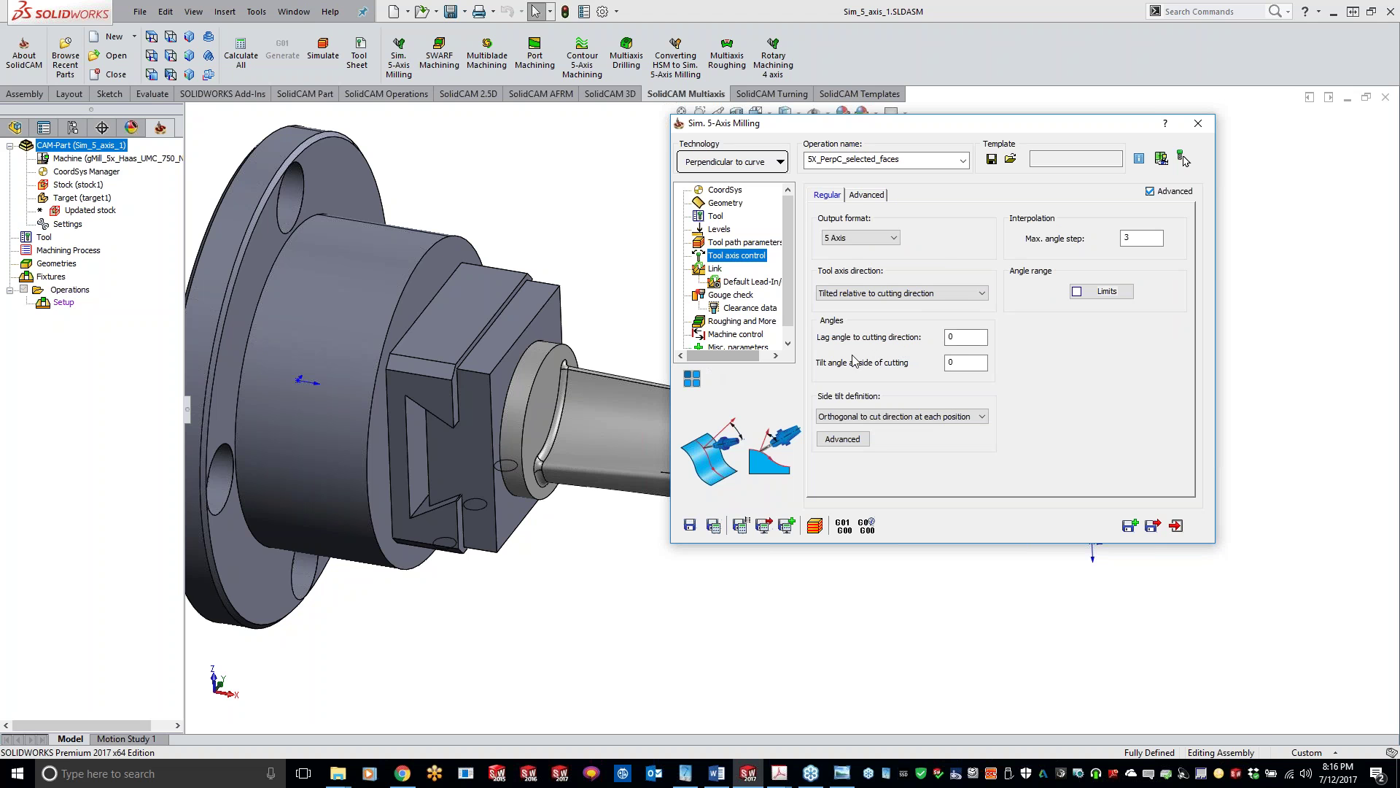
left_click_drag(969, 336, 936, 341)
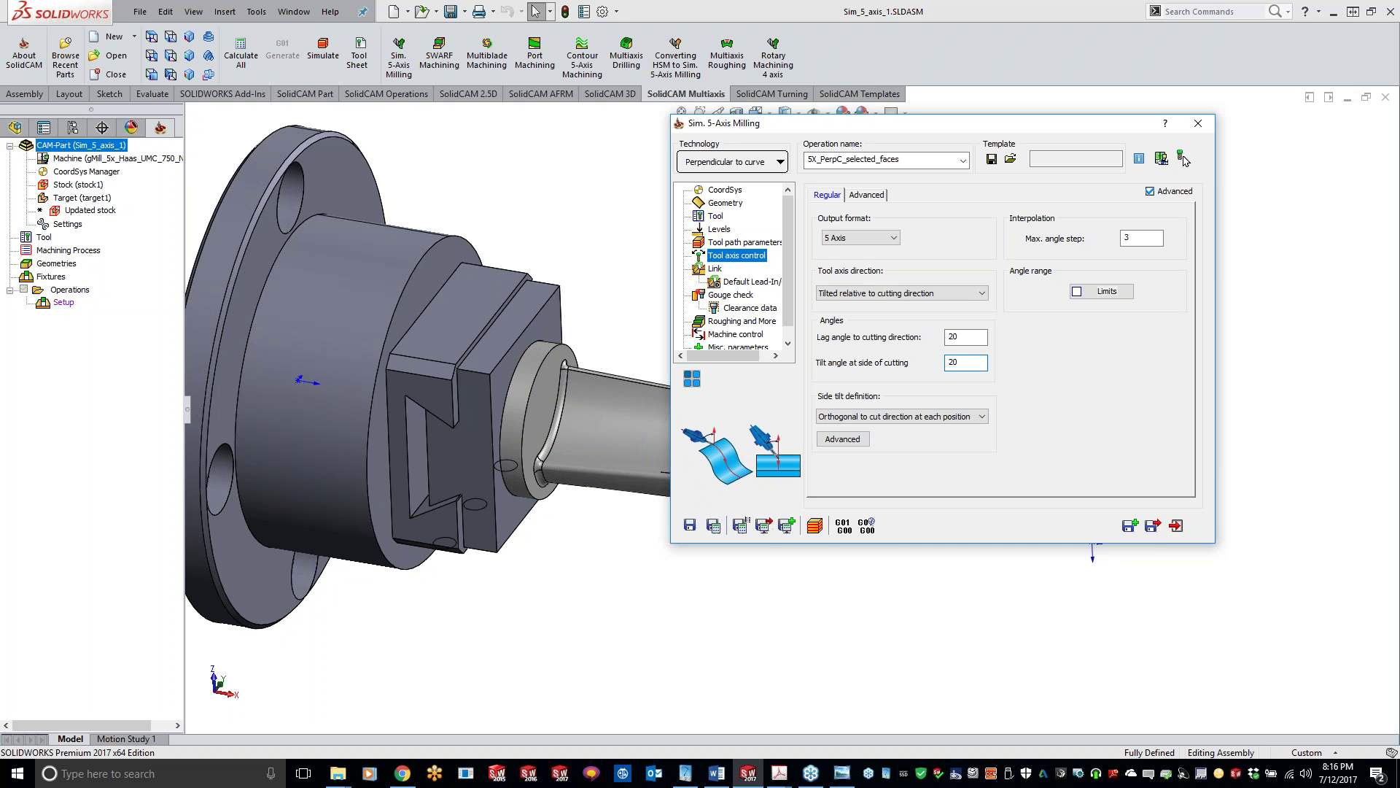
left_click(713, 525)
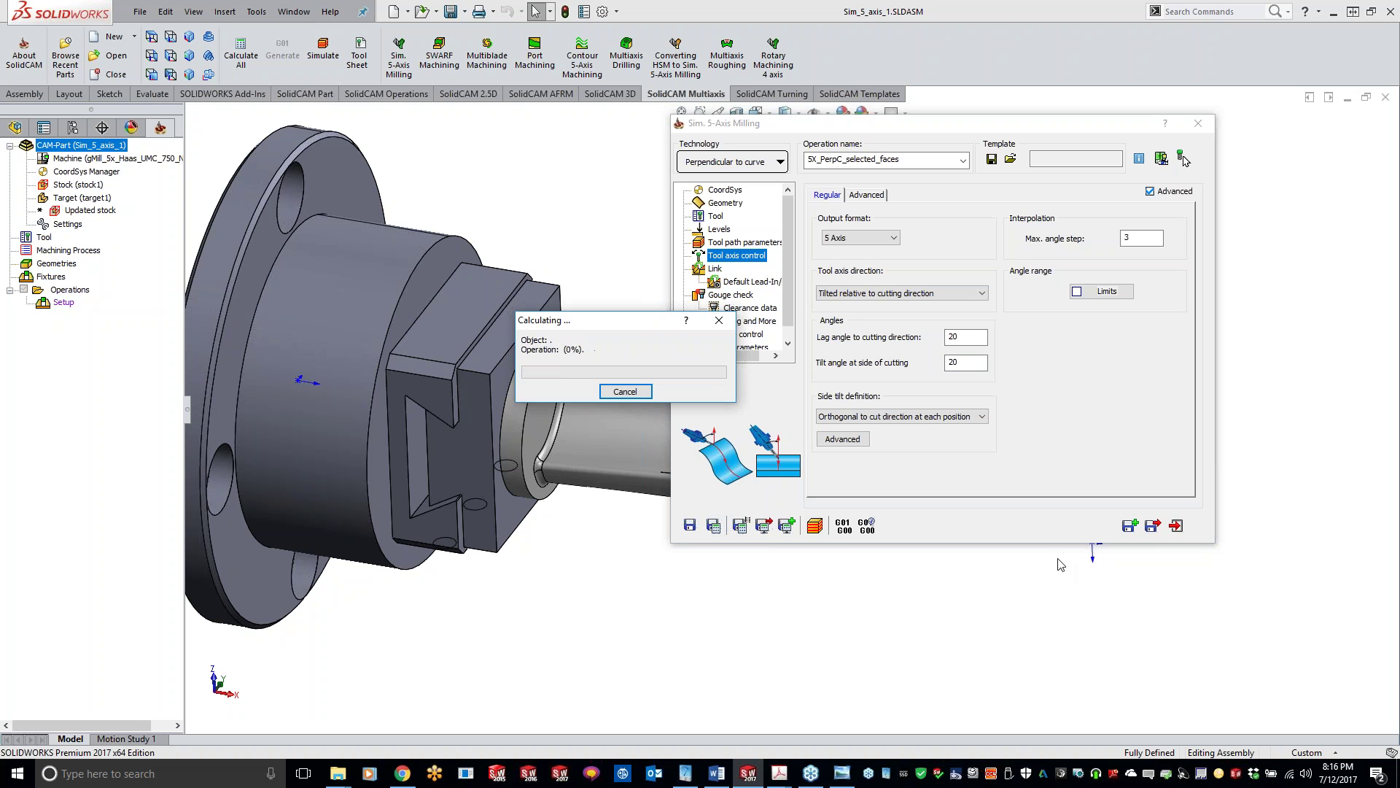
- Change the side tilt definition to Follow surface ISO Lines direction, recalculate the operation, and bring the blade's whole tool path into view
left_click(904, 422)
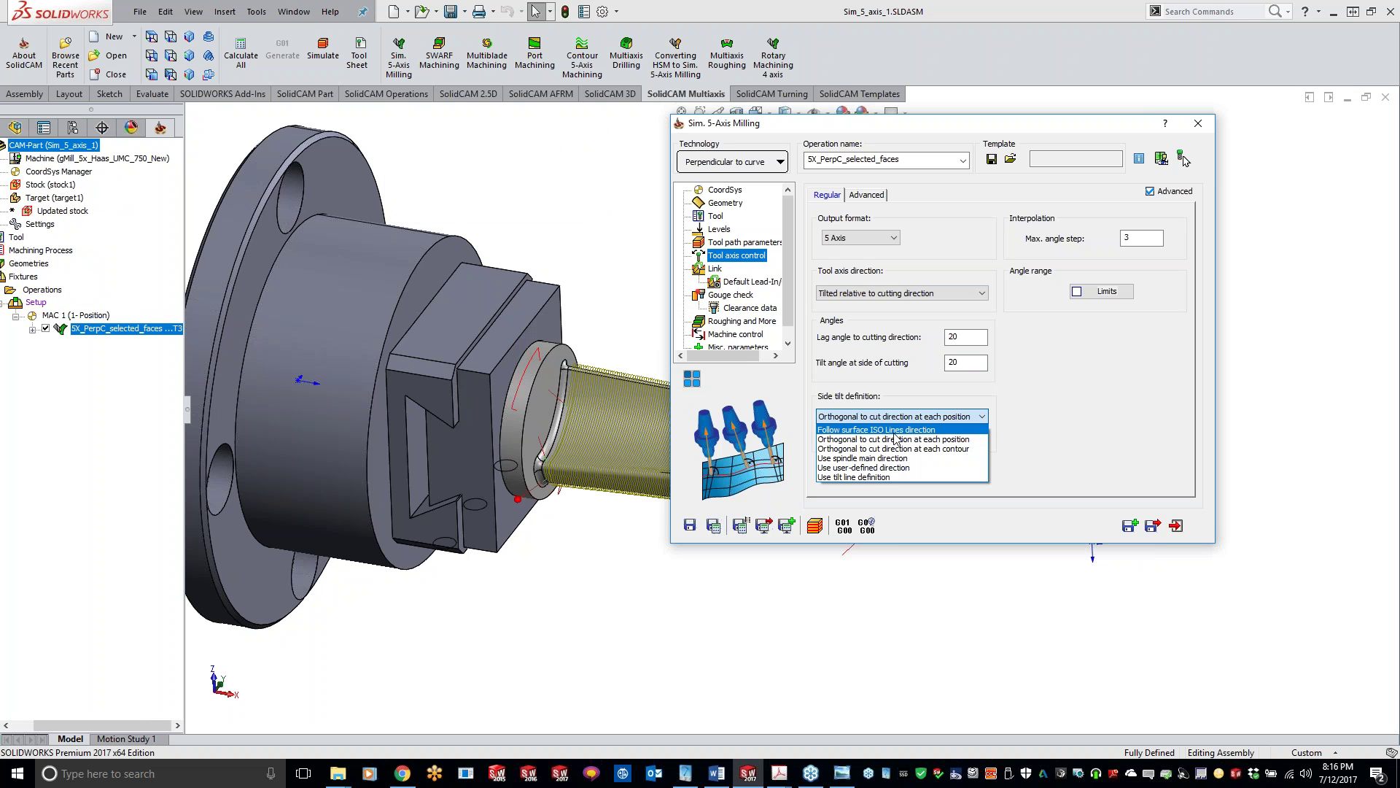
left_click(950, 452)
left_click(717, 527)
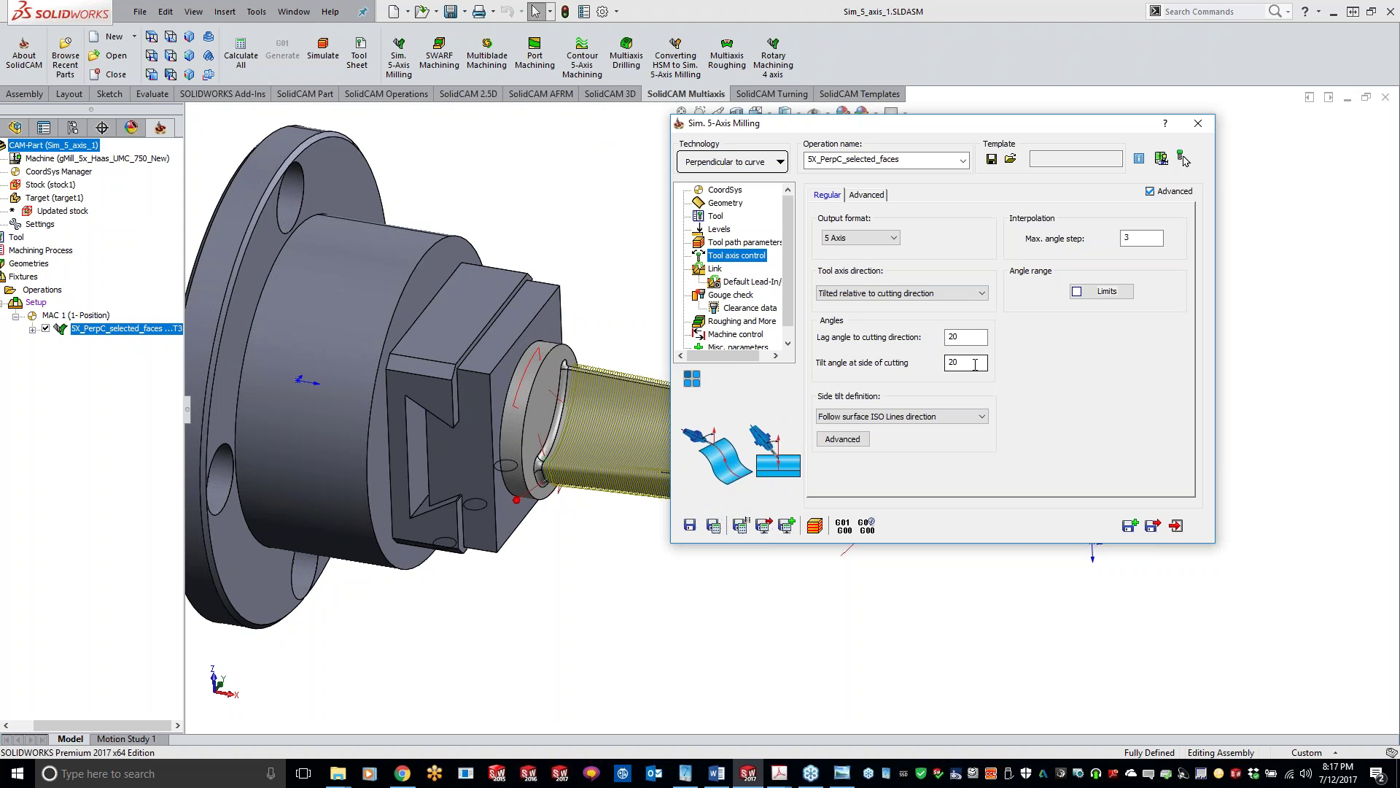
left_click(593, 261)
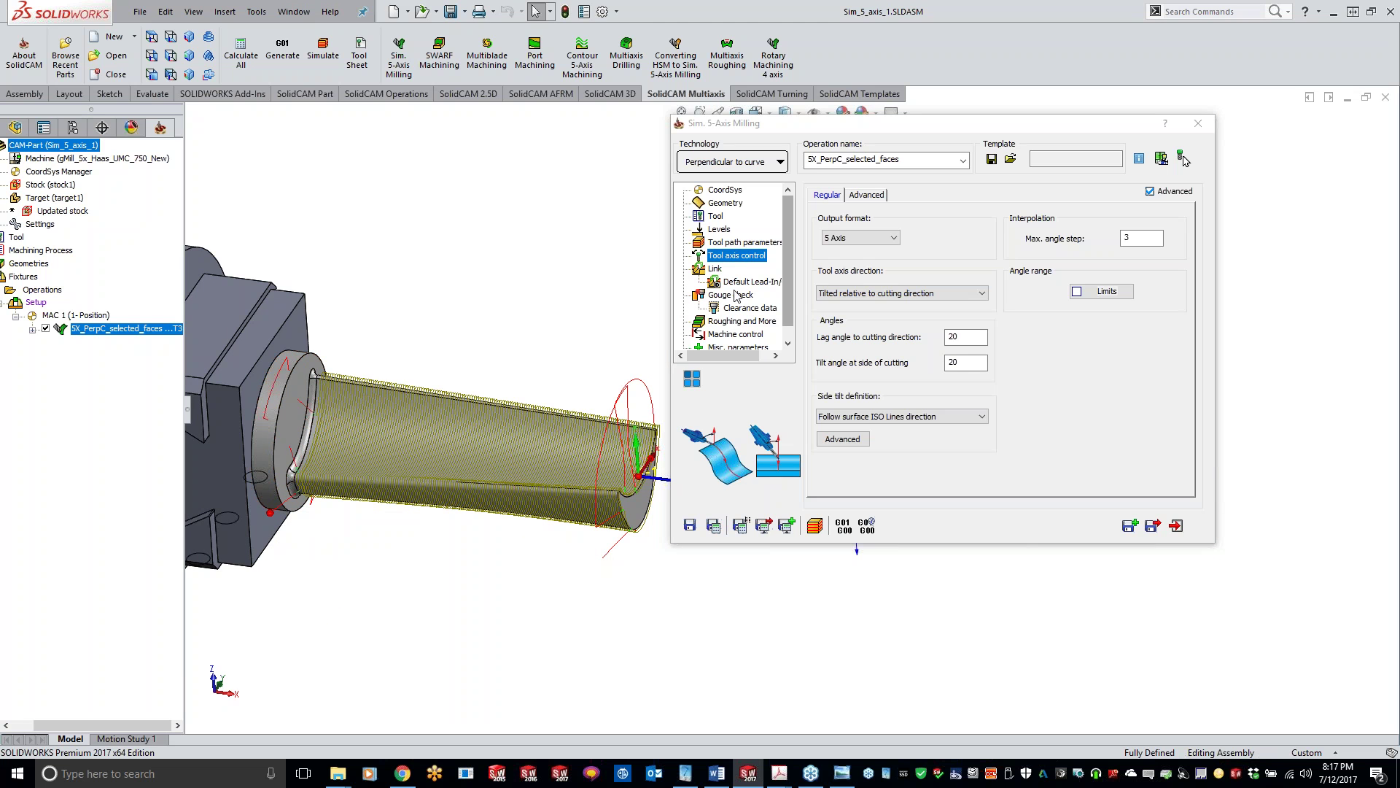
- Enable Flip step over in the sorting settings, recalculate the operation, and inspect the tool path start at the blade's end
left_click(737, 243)
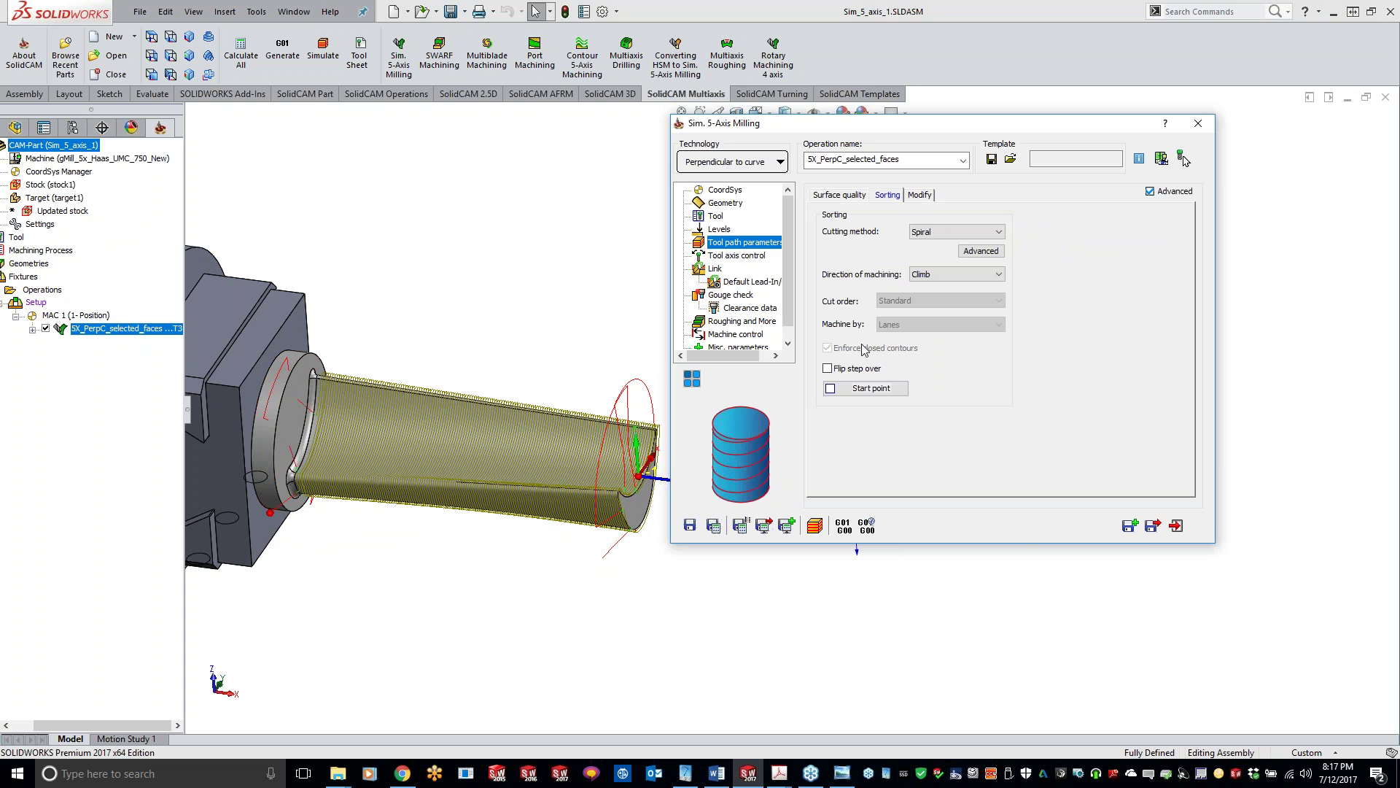
left_click(828, 368)
left_click(713, 526)
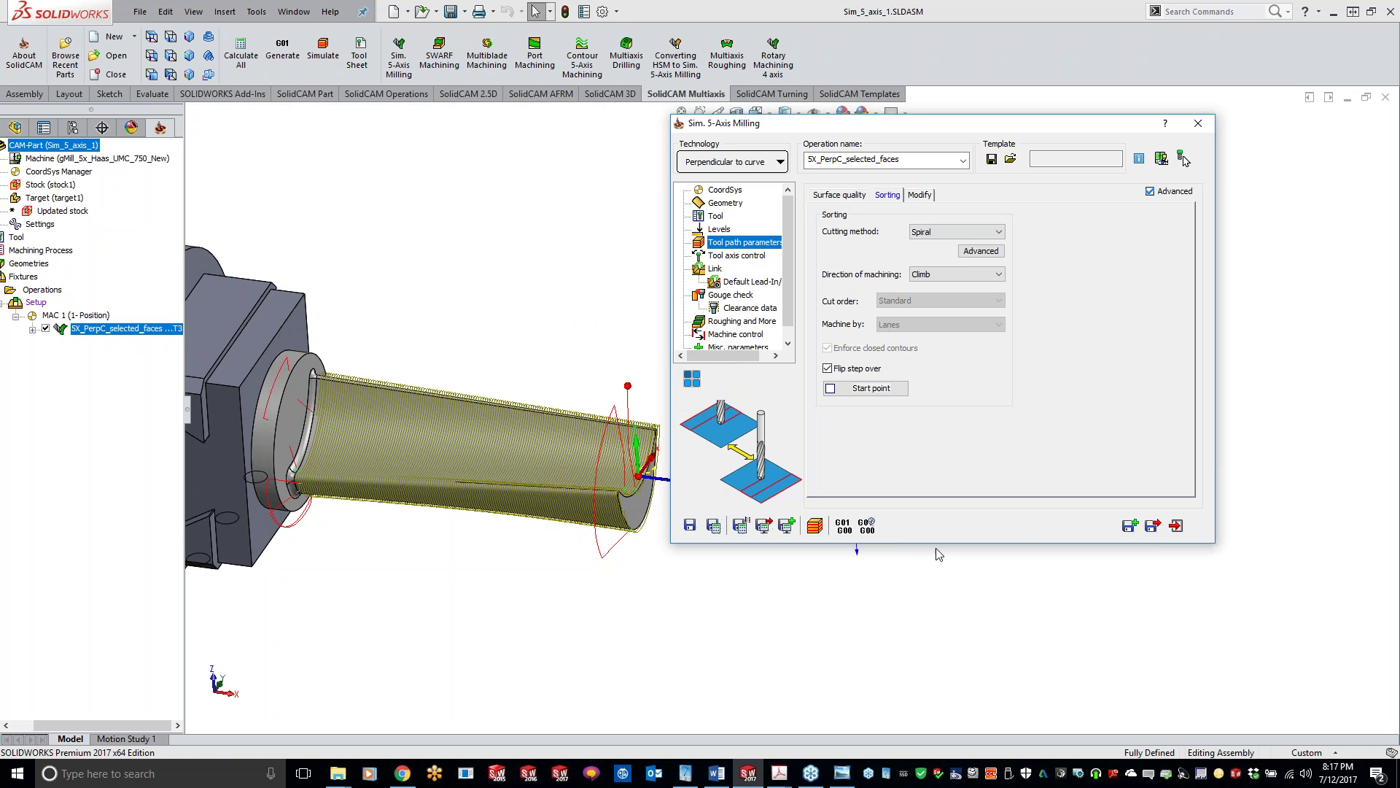
left_click(417, 314)
middle_click_drag(416, 314, 416, 312)
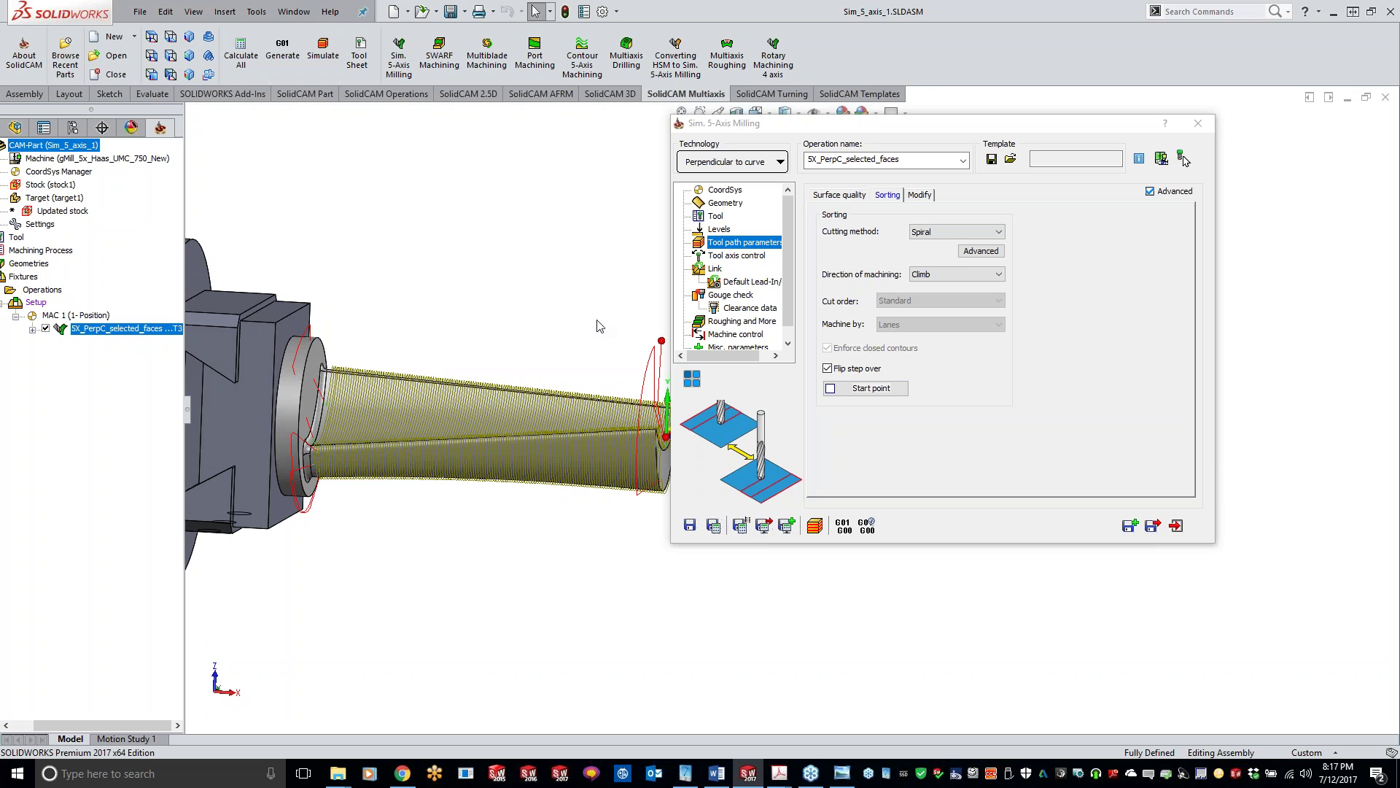
- Run the machine simulation for the operation despite exceeded axis limits, examine the tool's position at the blade up close, and close the simulation
left_click(816, 526)
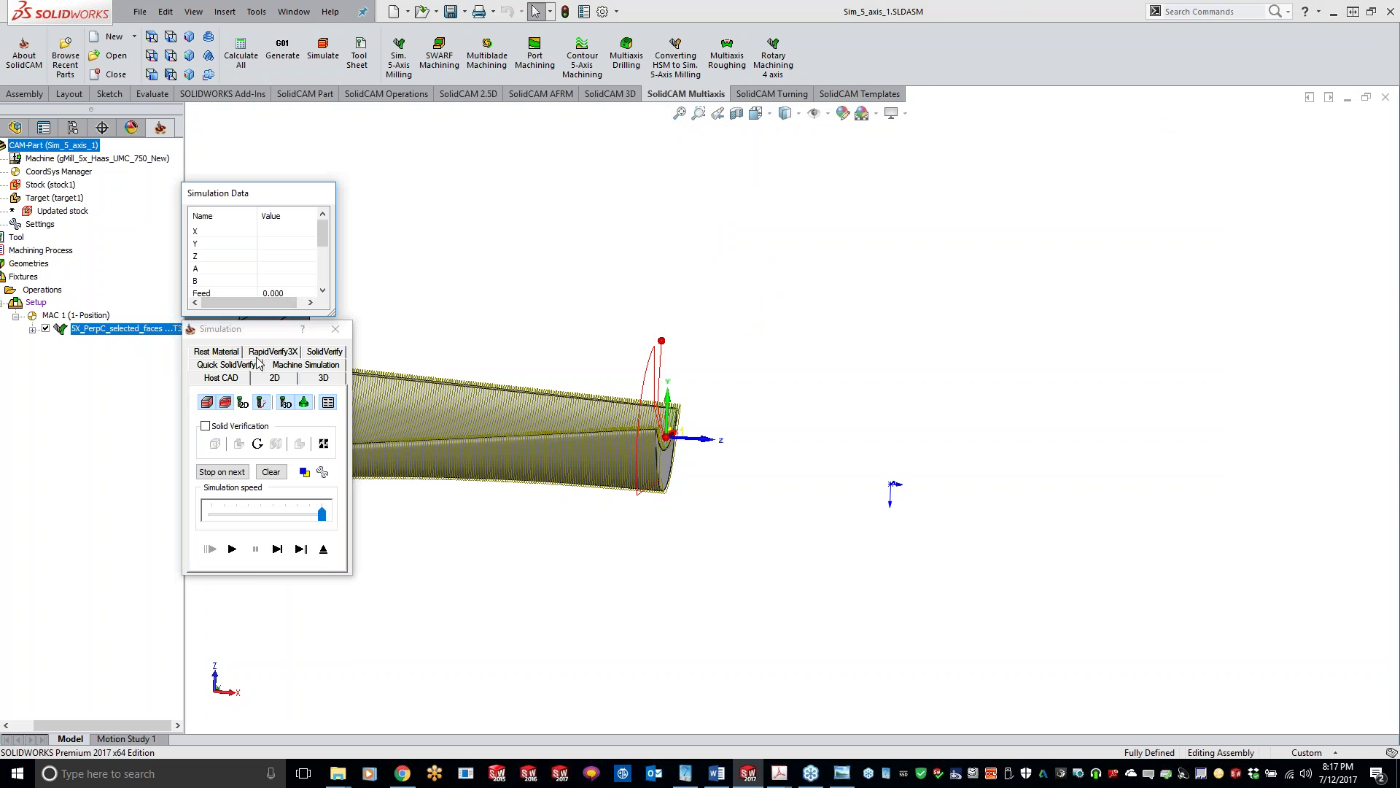
left_click(306, 365)
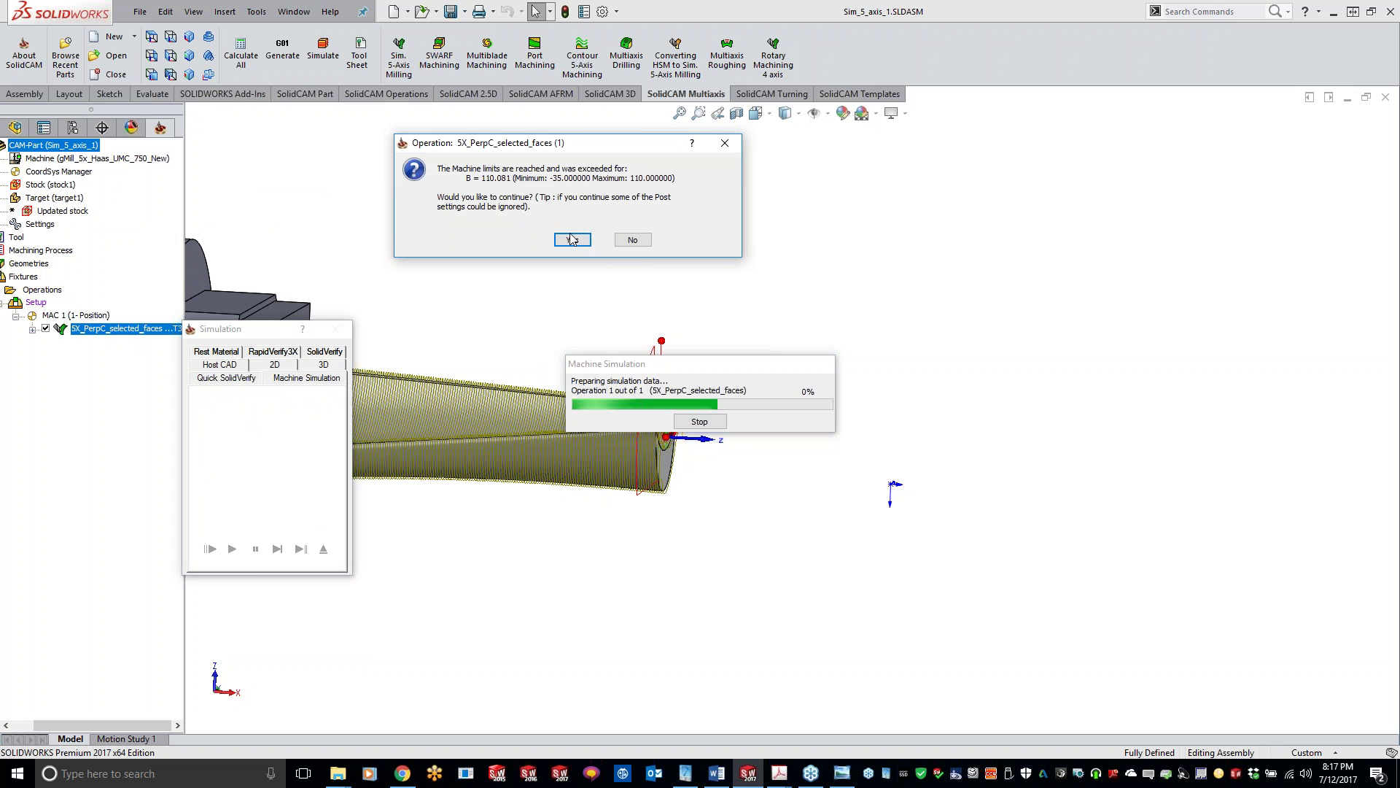
left_click(573, 240)
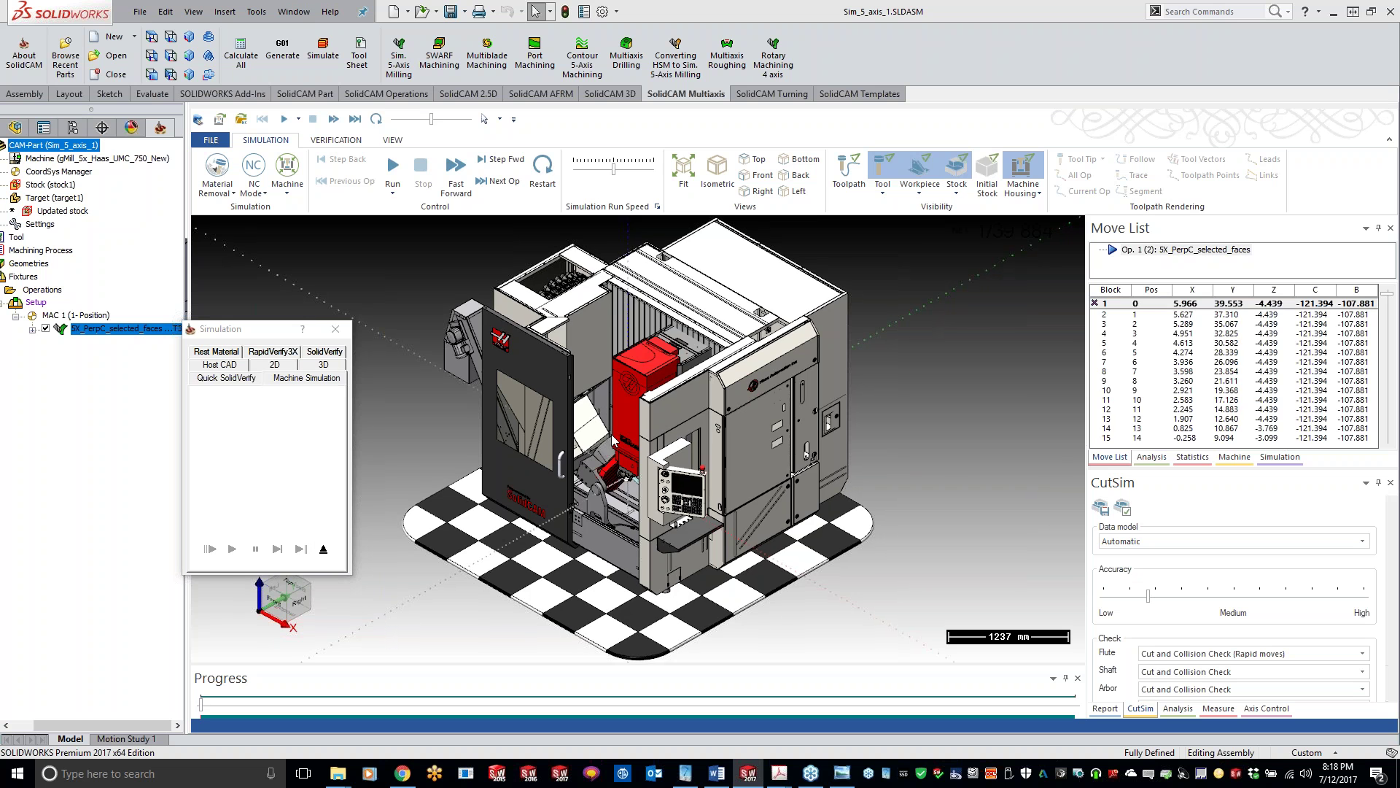
middle_click_drag(664, 427, 704, 428)
scroll(704, 429, "up", 5)
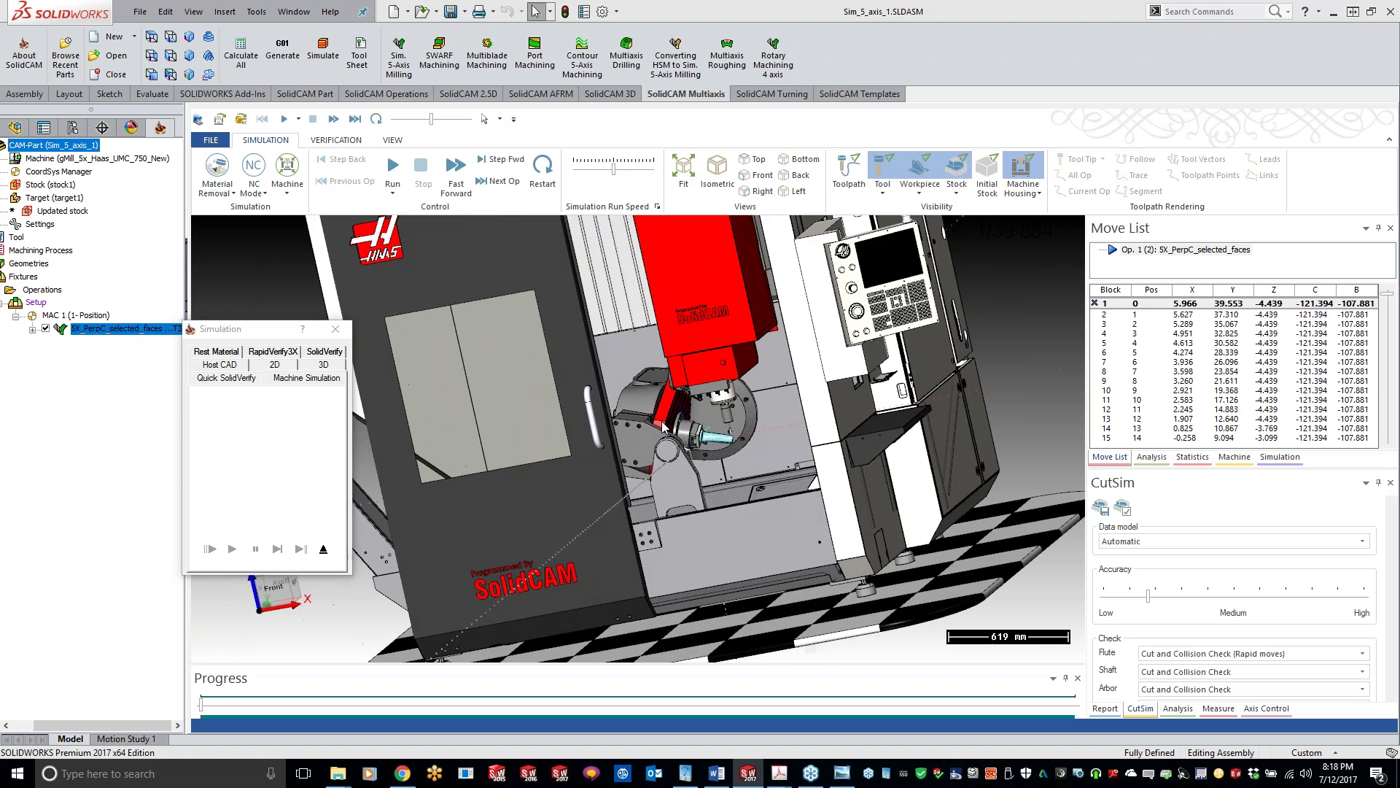
scroll(759, 406, "up", 1)
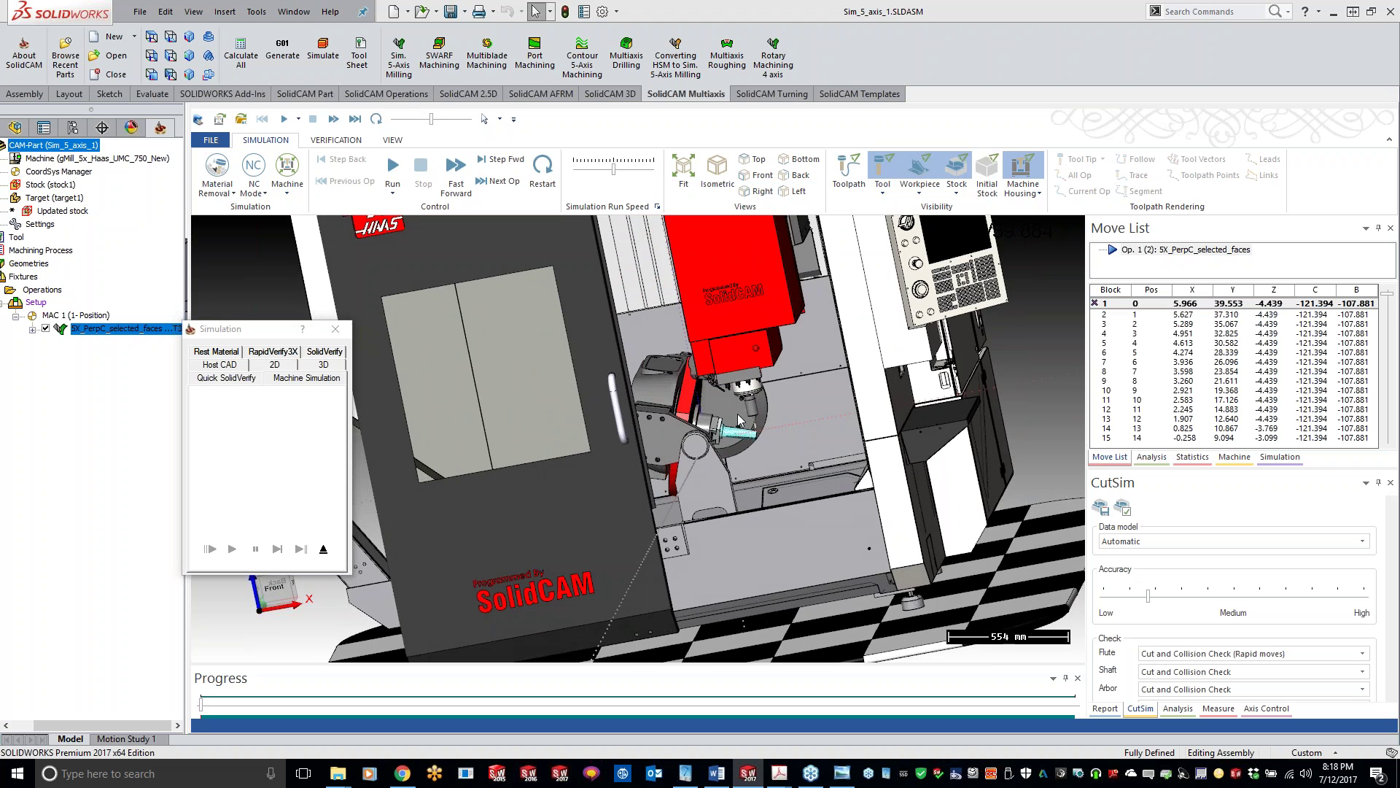
scroll(742, 422, "up", 1)
scroll(743, 423, "up", 2)
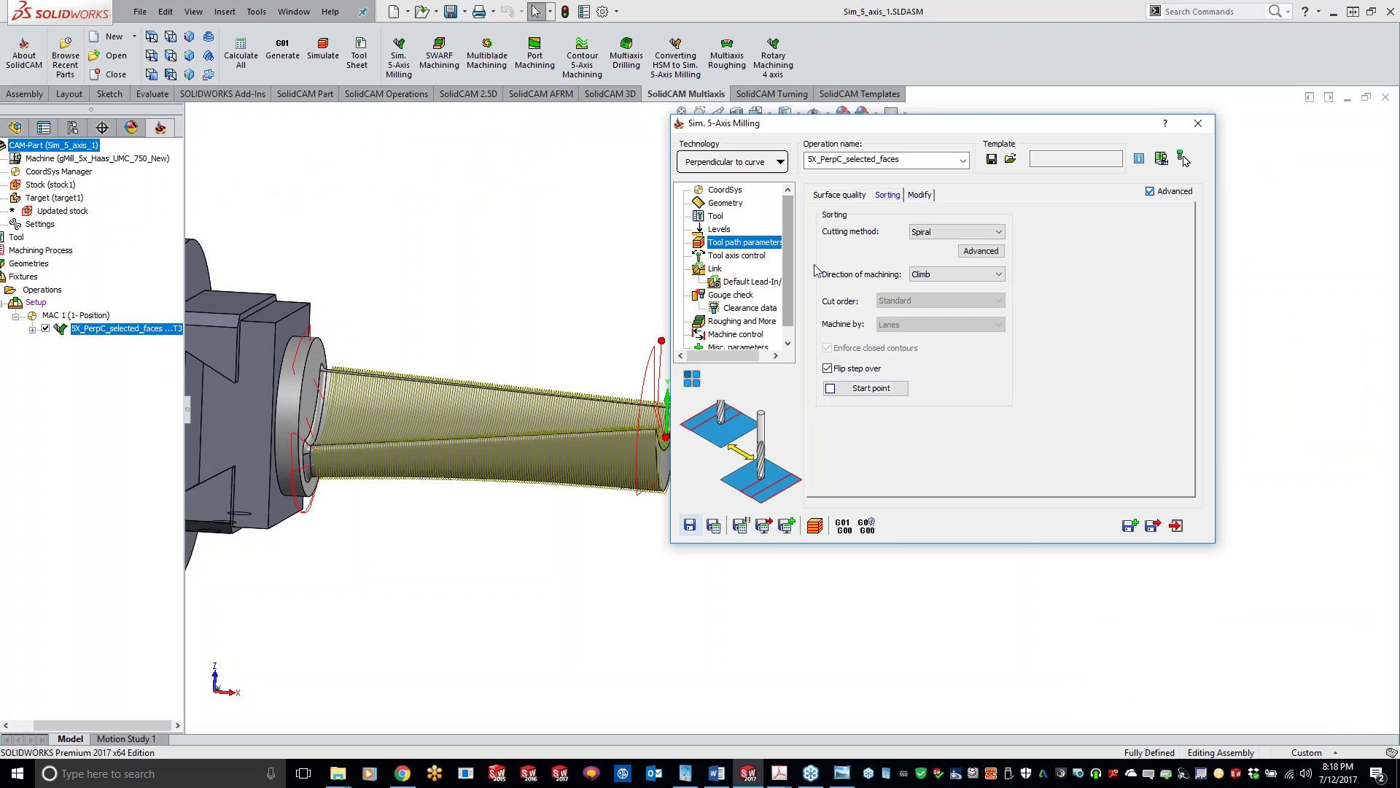
- Set the tilt angle at side of cutting to -20, recalculate the operation, and inspect the tool path at the blade root
left_click(737, 256)
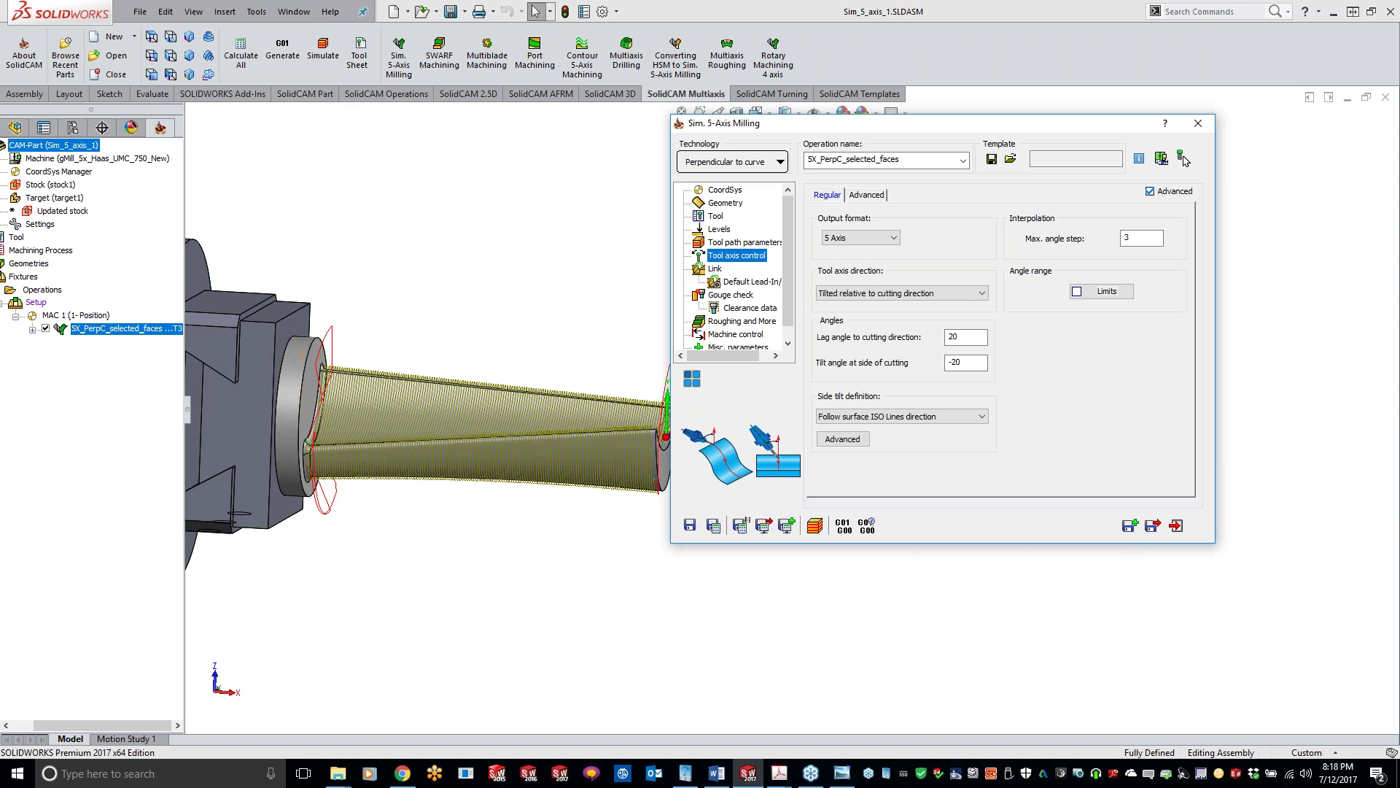
left_click(387, 569)
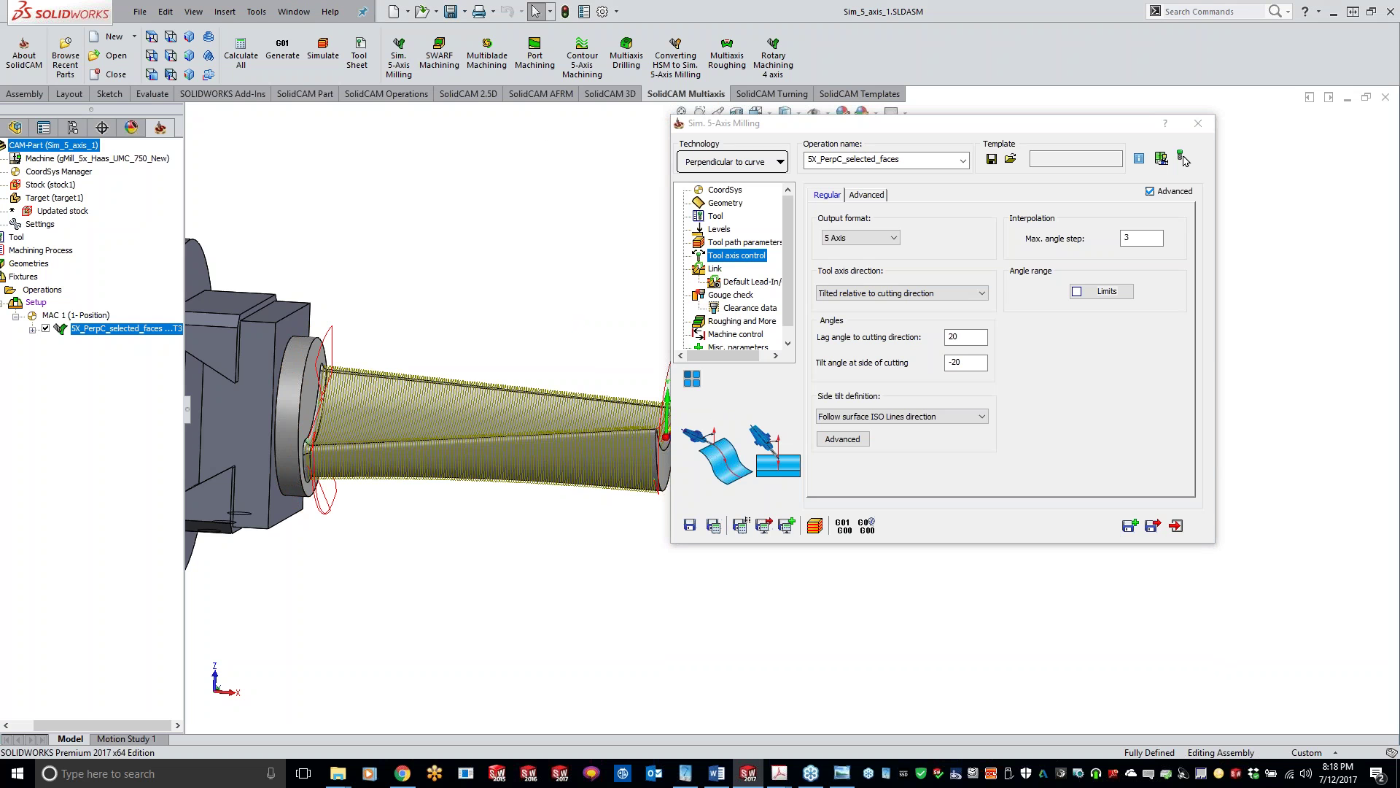
scroll(371, 431, "down", 1)
middle_click_drag(286, 370, 323, 359)
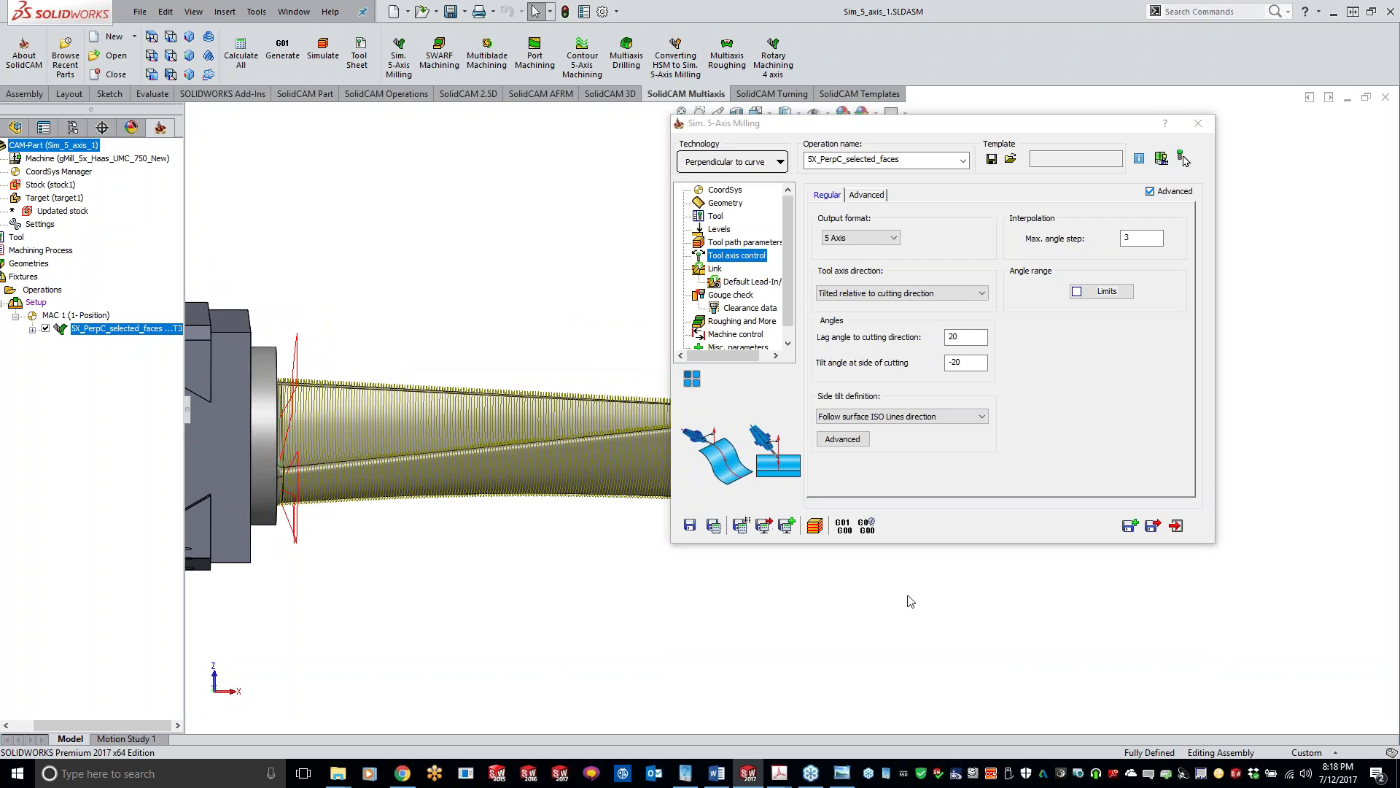
- Run the machine simulation of the 5X_PerpC_selected_faces operation and hide the machine housing
left_click(814, 524)
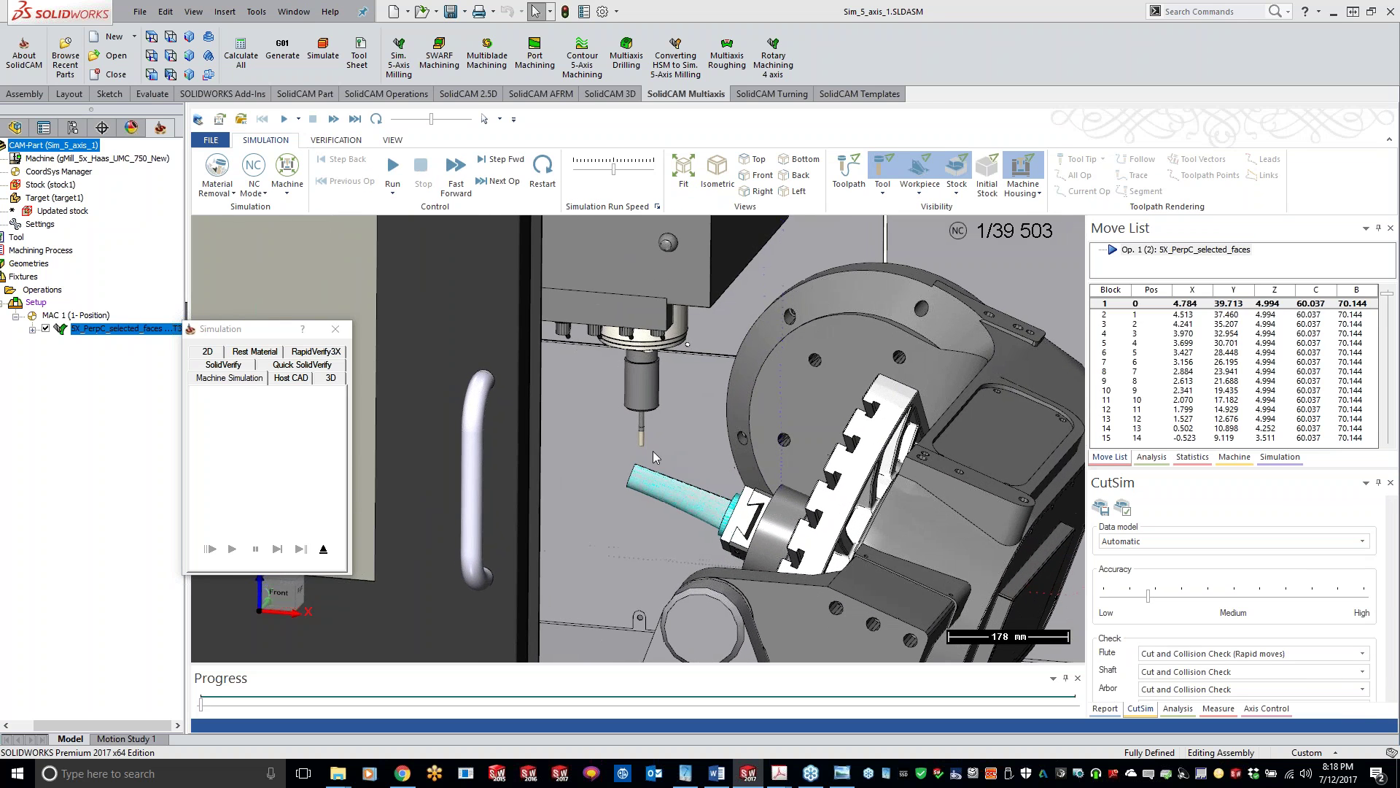
left_click(392, 168)
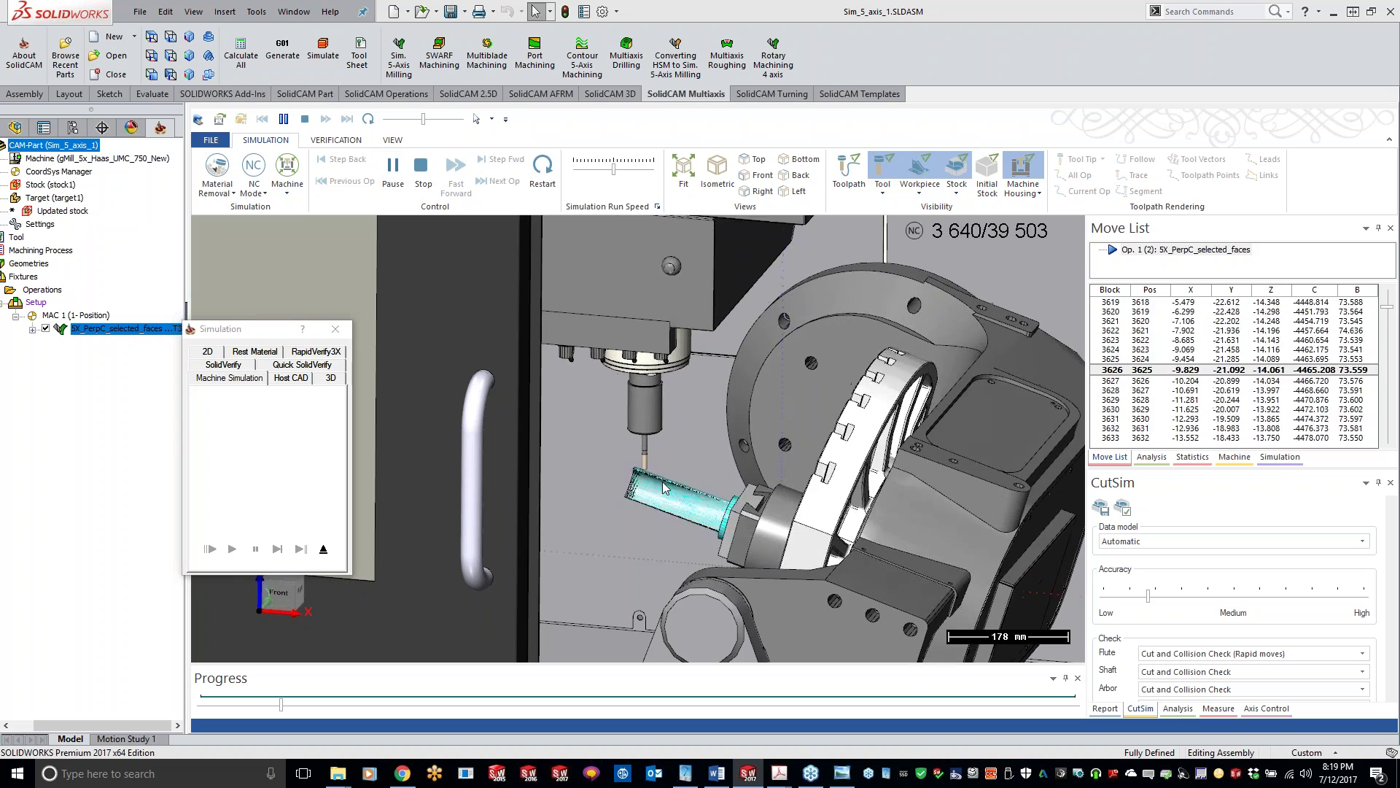
middle_click_drag(609, 480, 690, 473)
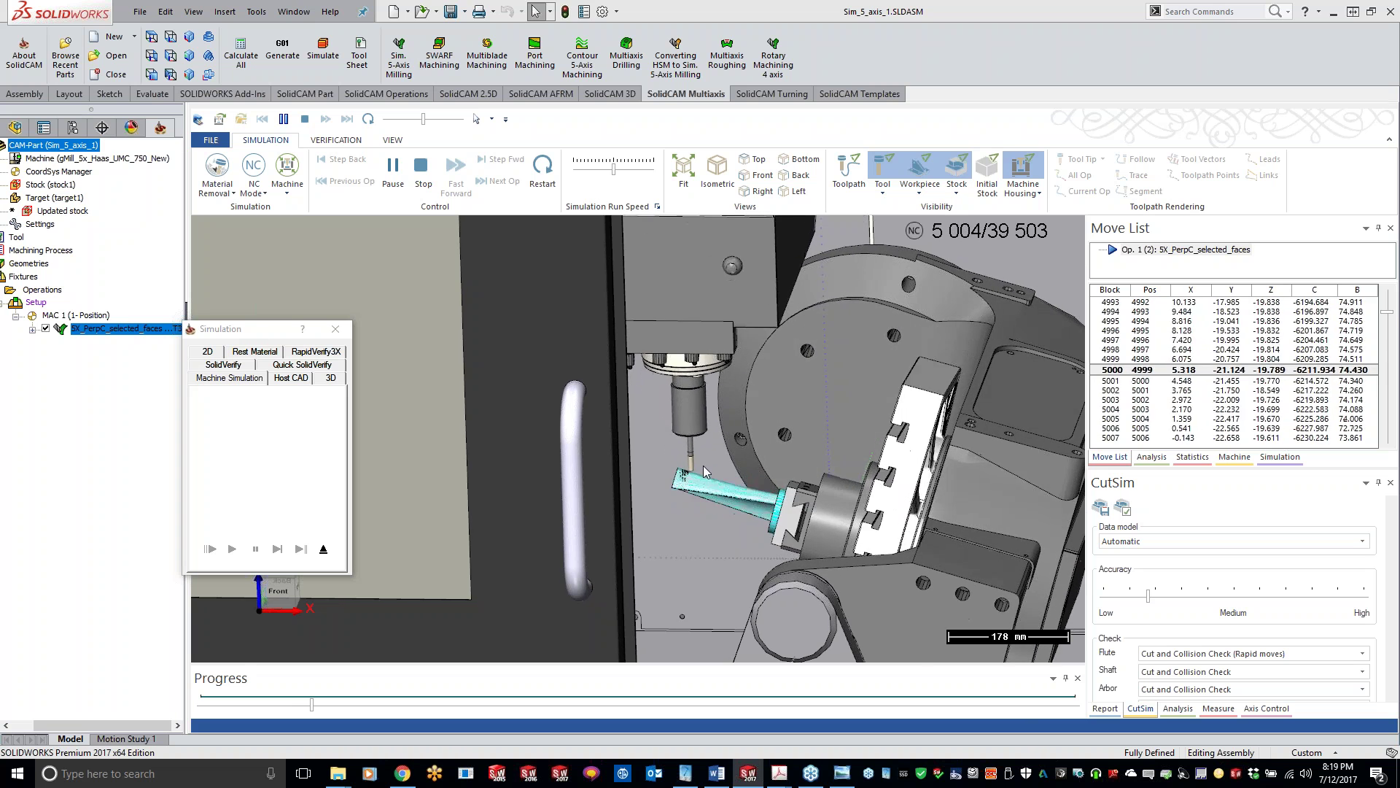
left_click(1033, 174)
left_click(1032, 171)
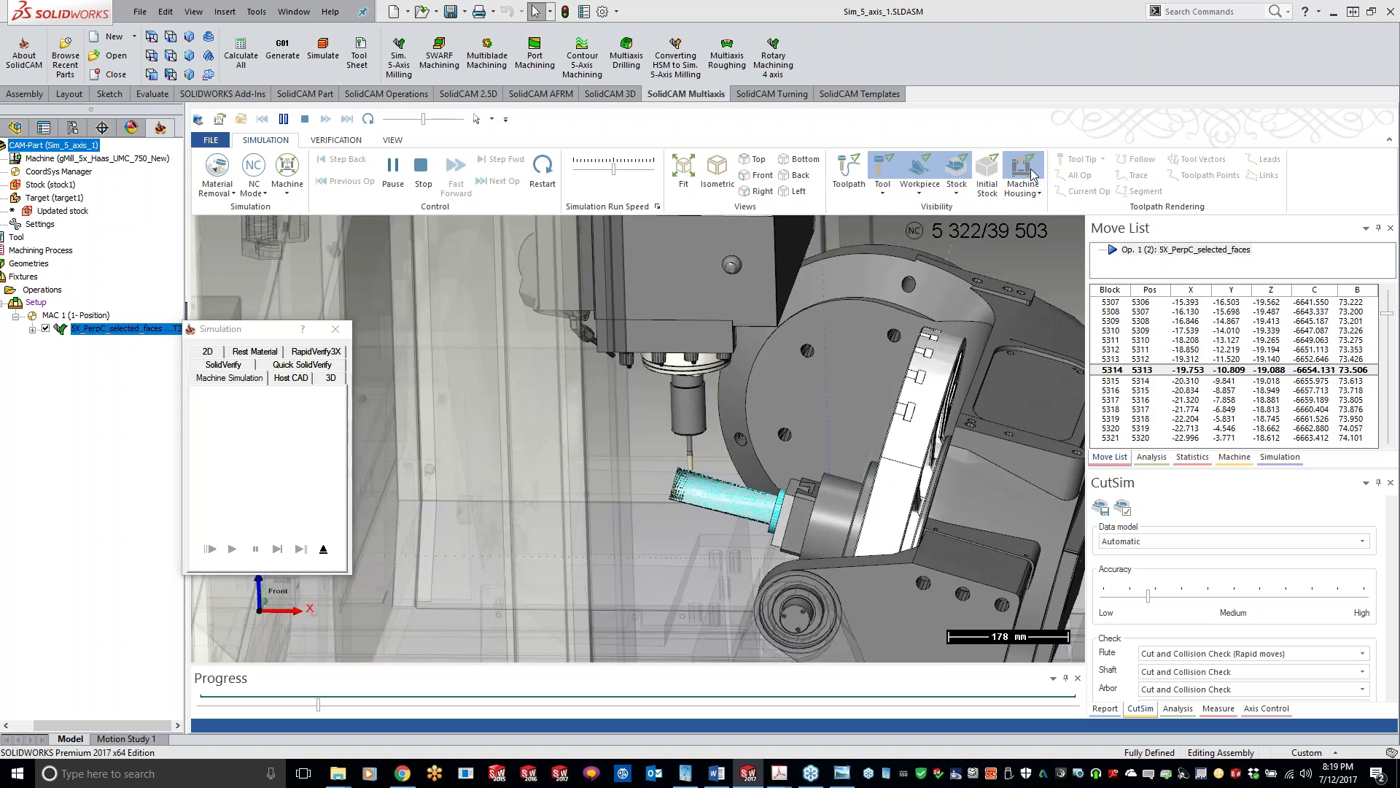
middle_click_drag(948, 239, 864, 365)
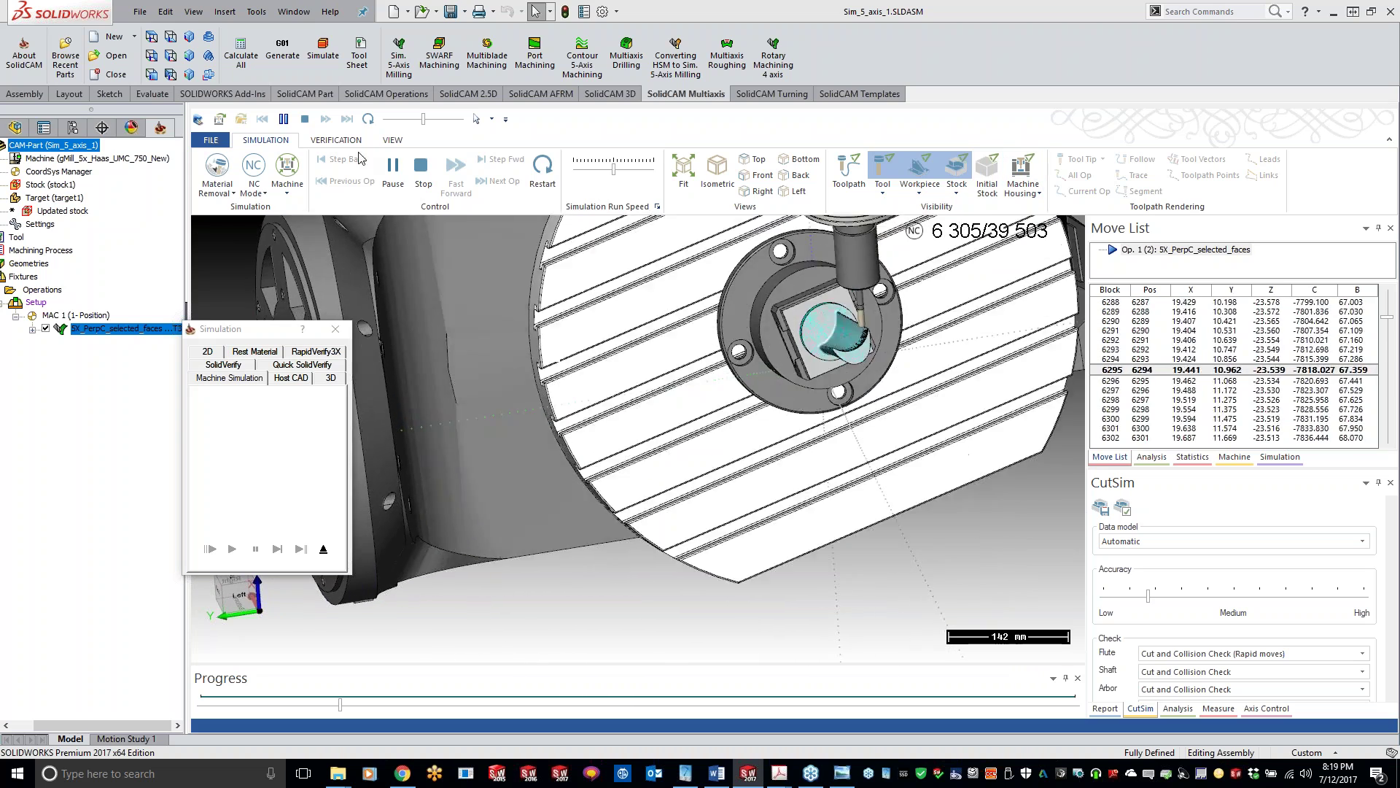
- Pause the machine simulation and examine the tool's contact with the blade up close from the blade's end
left_click(392, 172)
scroll(889, 363, "up", 2)
scroll(888, 362, "up", 5)
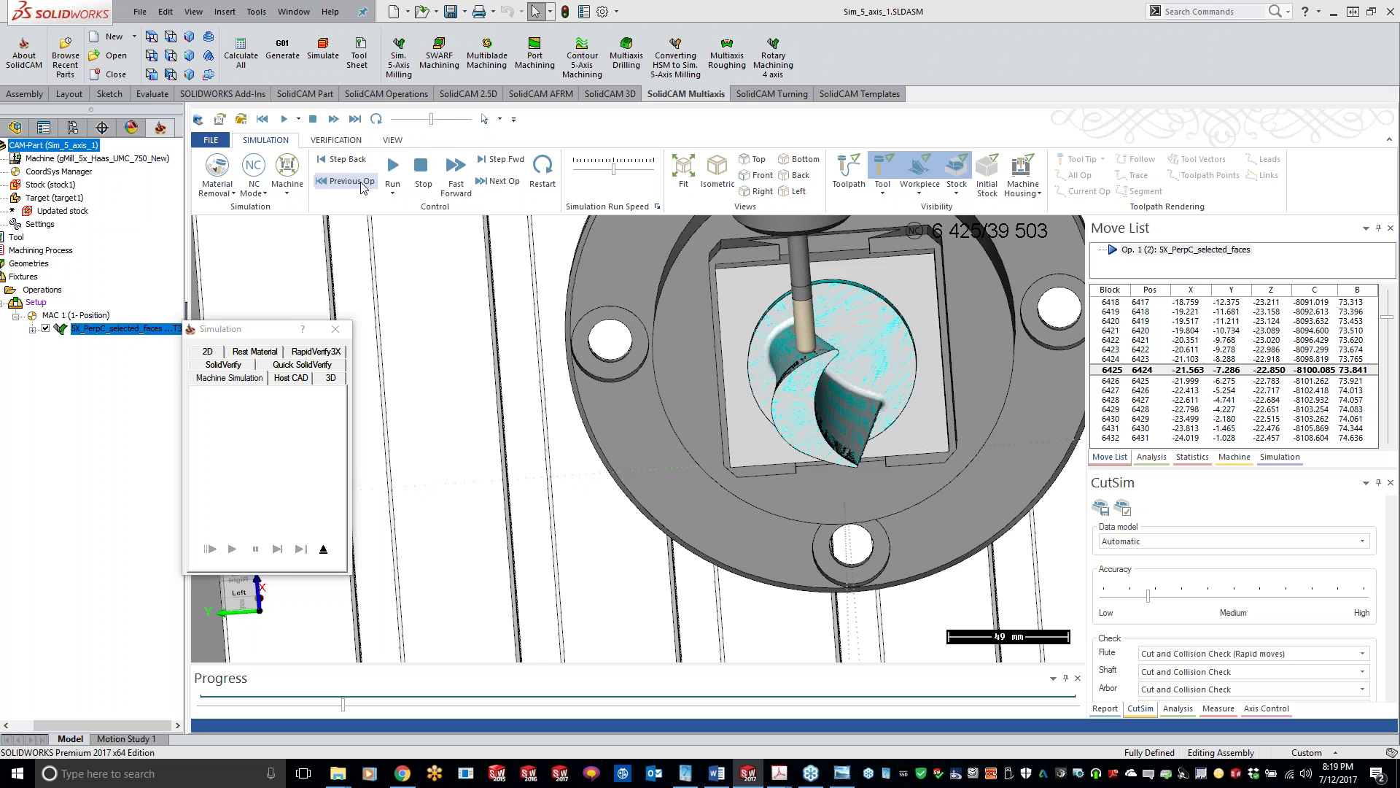
- Resume the machine simulation, adjust its run speed while watching the table rotate, and exit the machine simulation
left_click(394, 172)
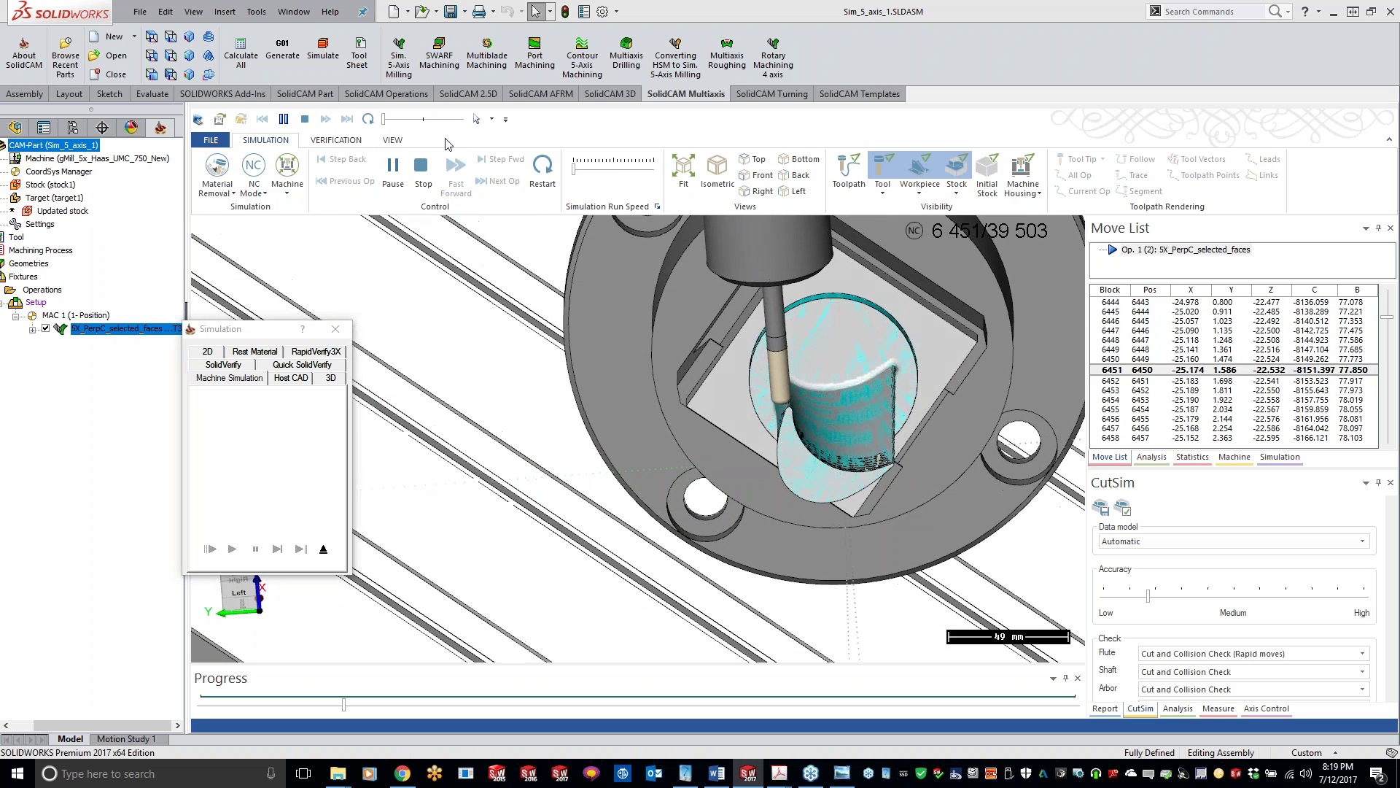
left_click_drag(400, 120, 413, 121)
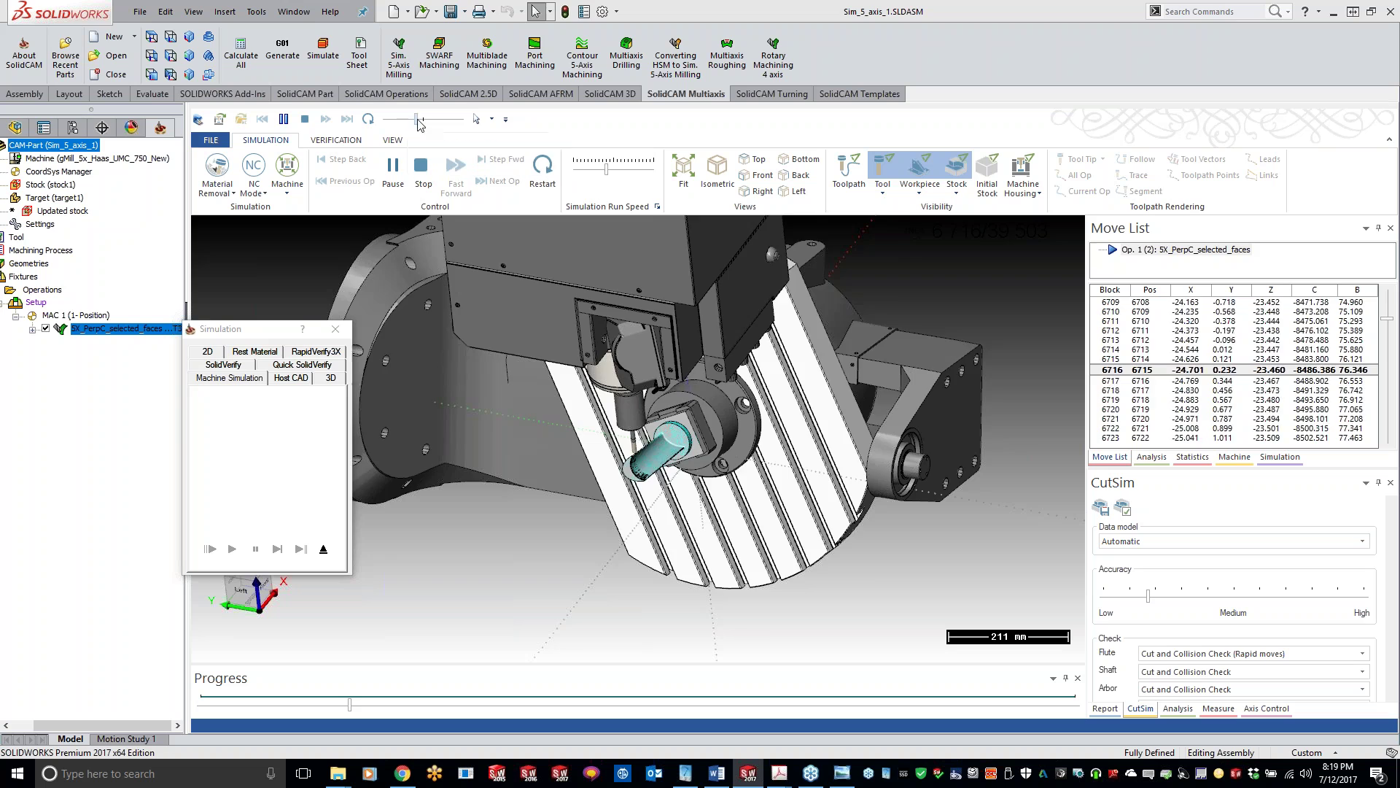
left_click_drag(410, 119, 427, 120)
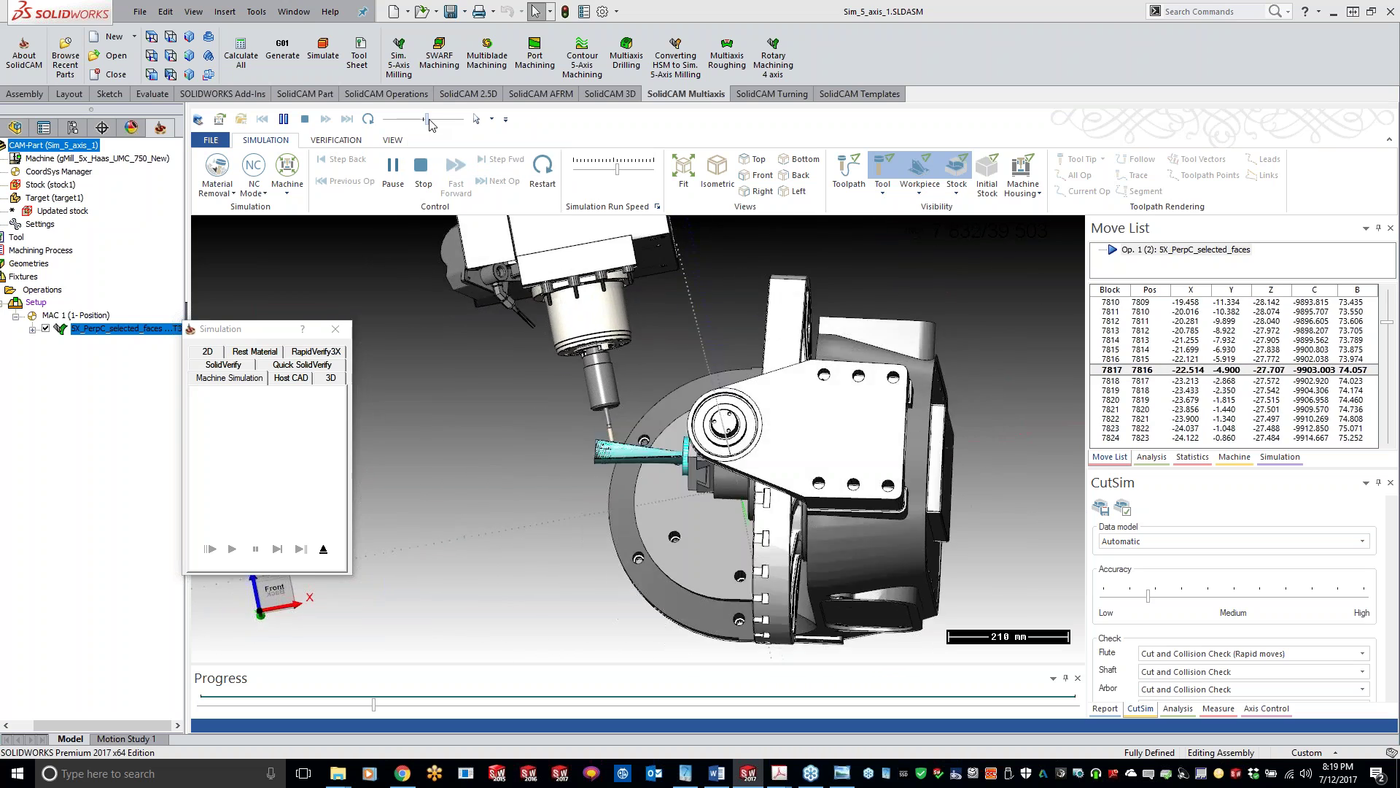
left_click(323, 548)
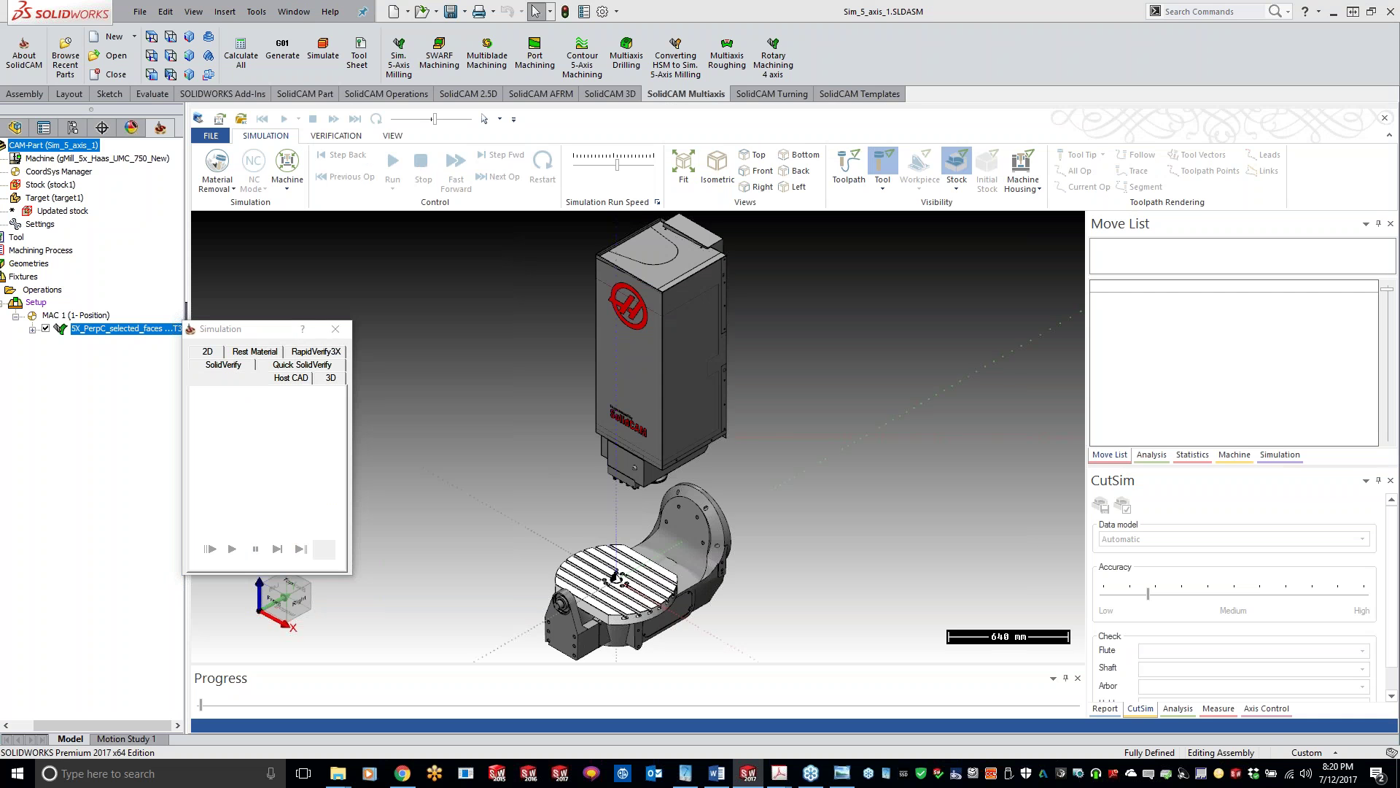
- Run the SolidVerify simulation of the operation and pause it to examine the tool tilt at the blade's tip from several angles
left_click(228, 365)
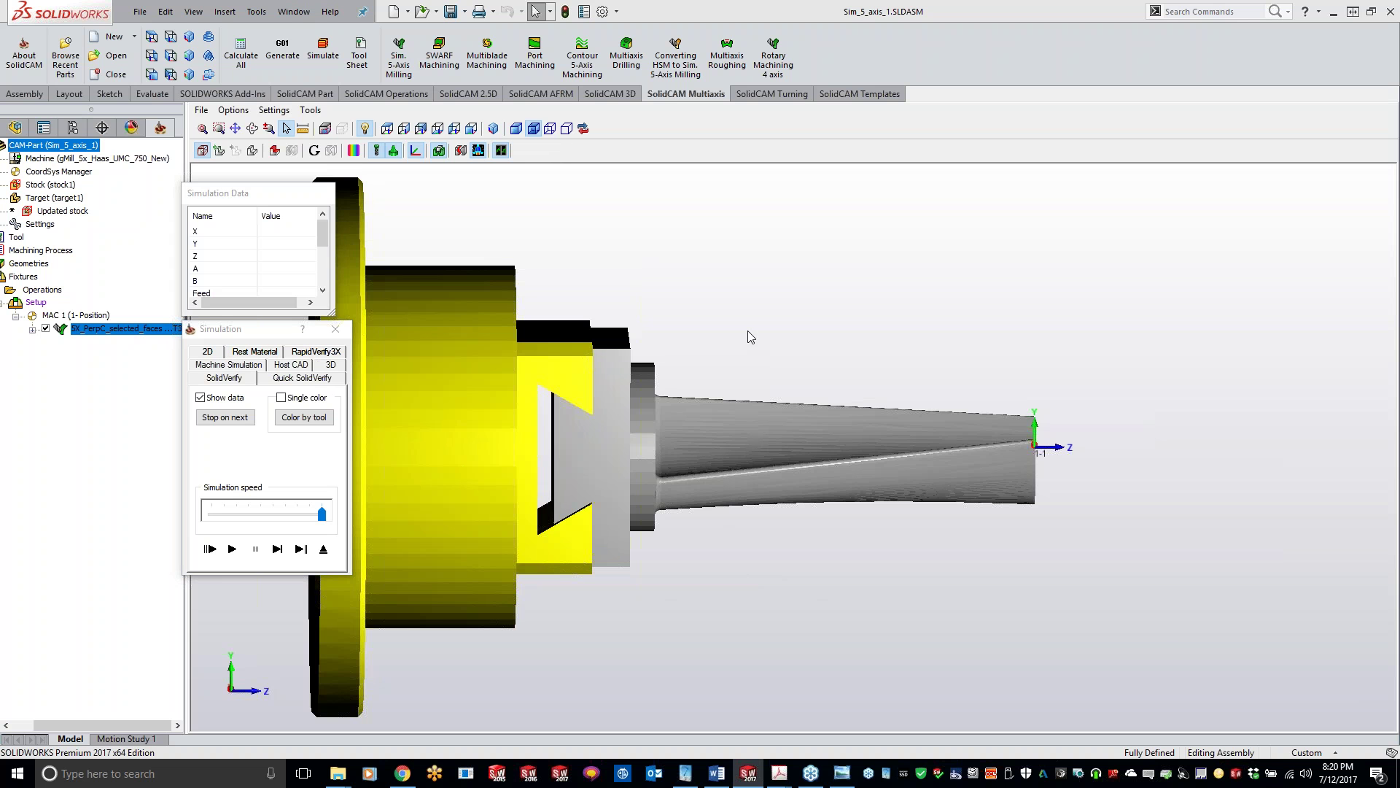
middle_click_drag(746, 399, 681, 407)
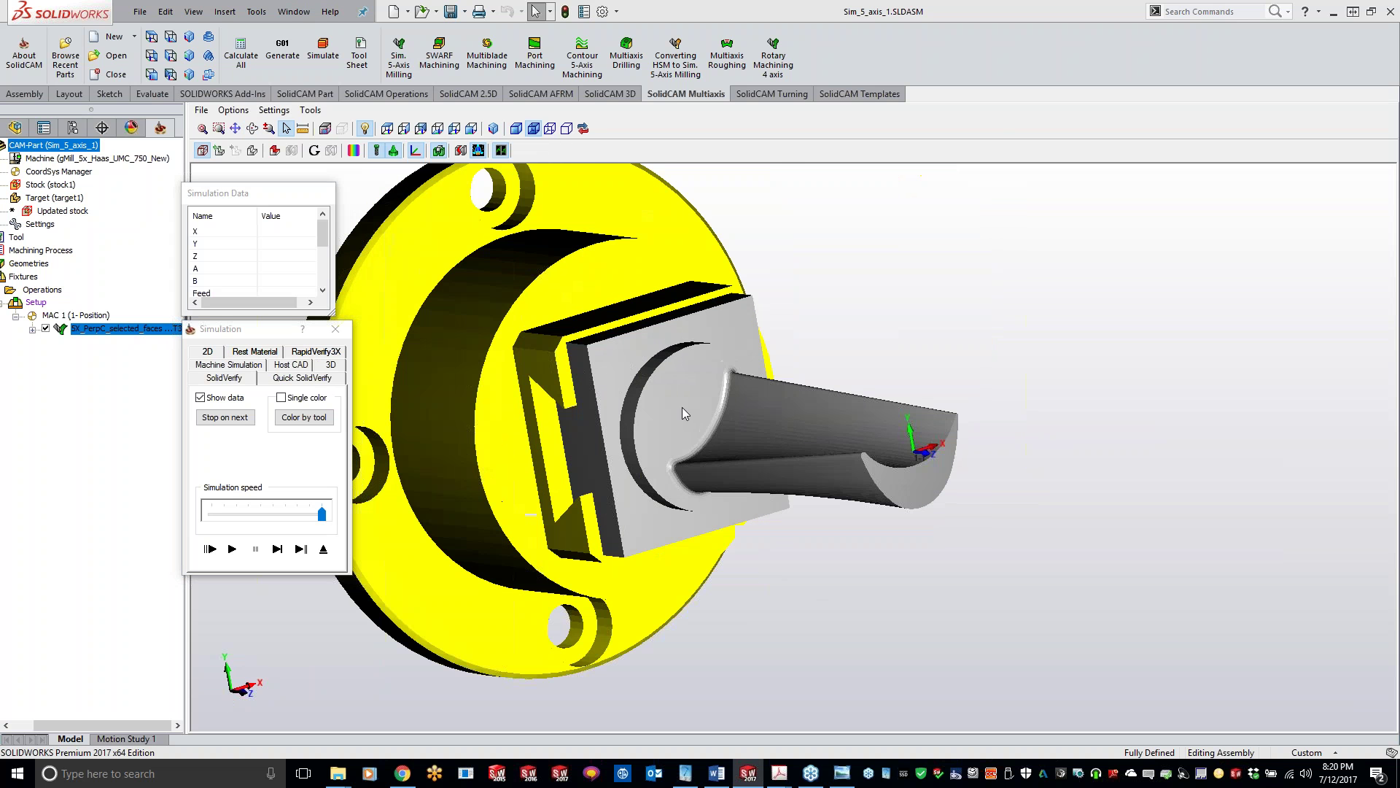
left_click(231, 549)
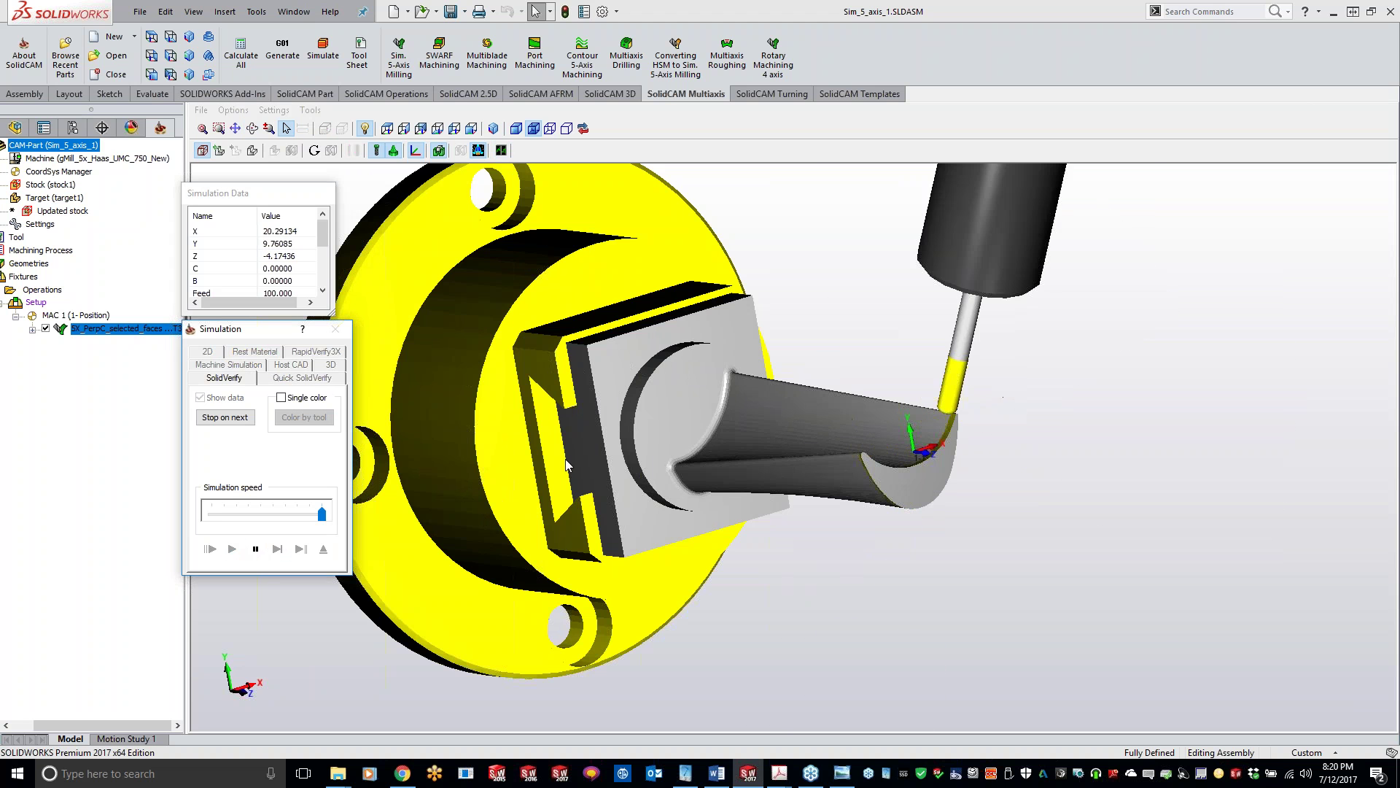
left_click(255, 549)
middle_click_drag(902, 515, 963, 521)
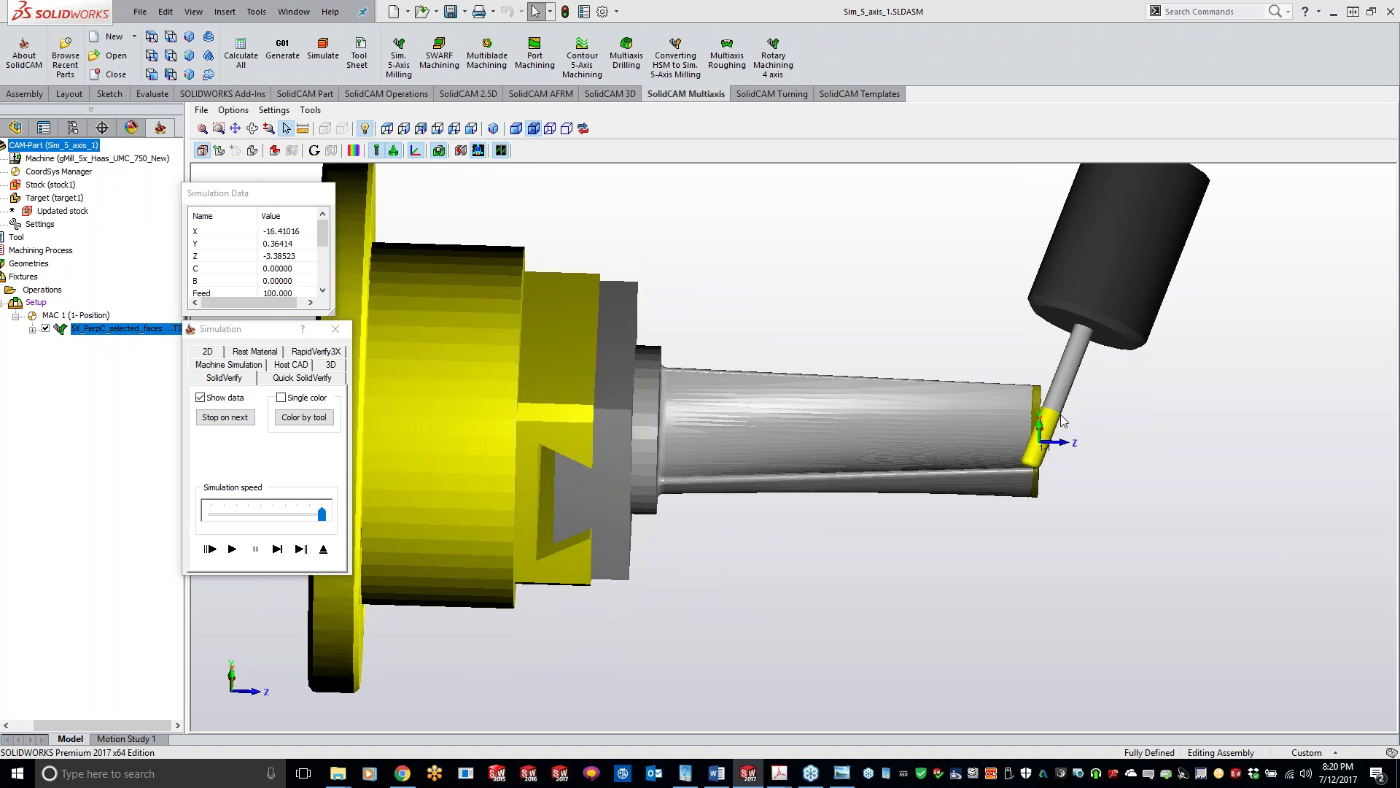
middle_click_drag(1063, 421, 947, 431)
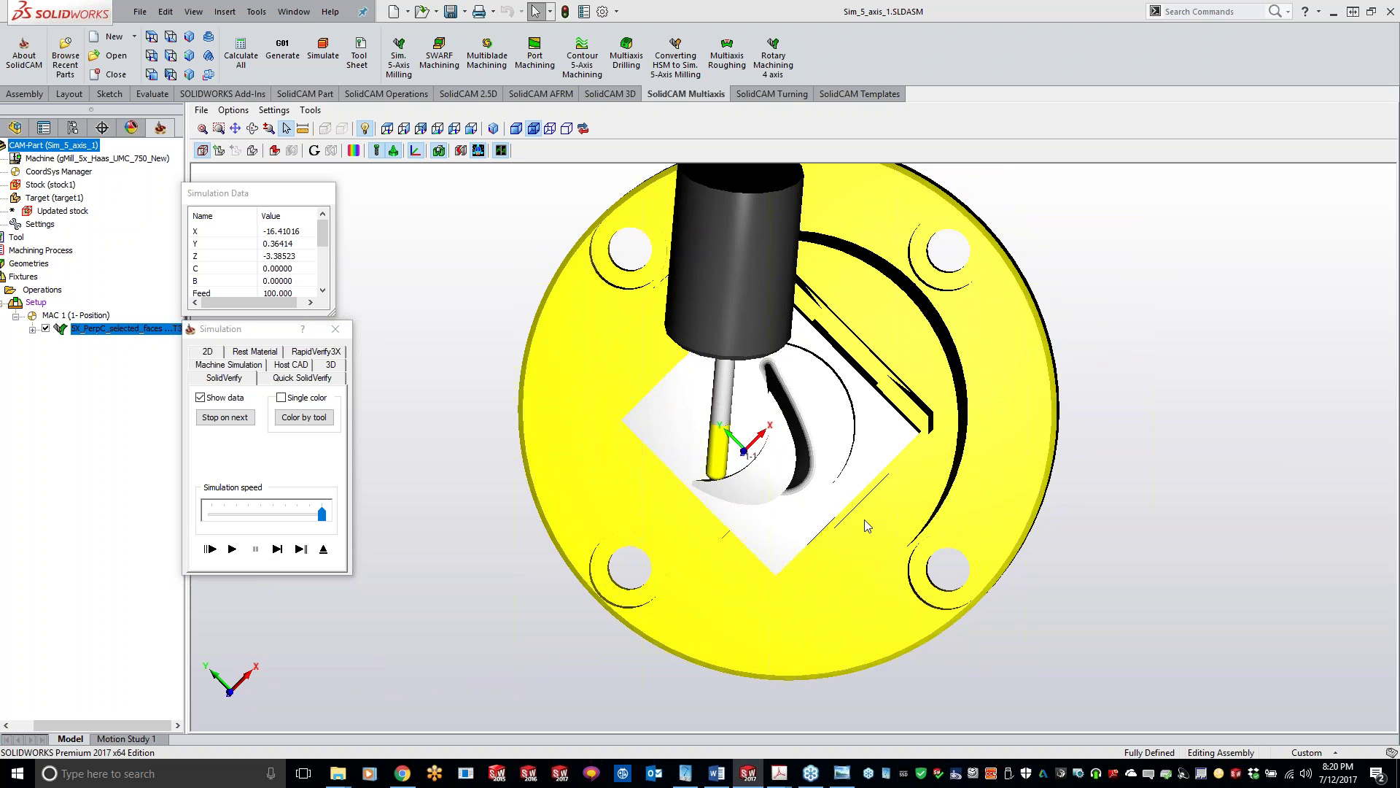
middle_click_drag(939, 565, 696, 543)
- Resume SolidVerify to cut further along the blade, pause it, and close the simulation
left_click(232, 549)
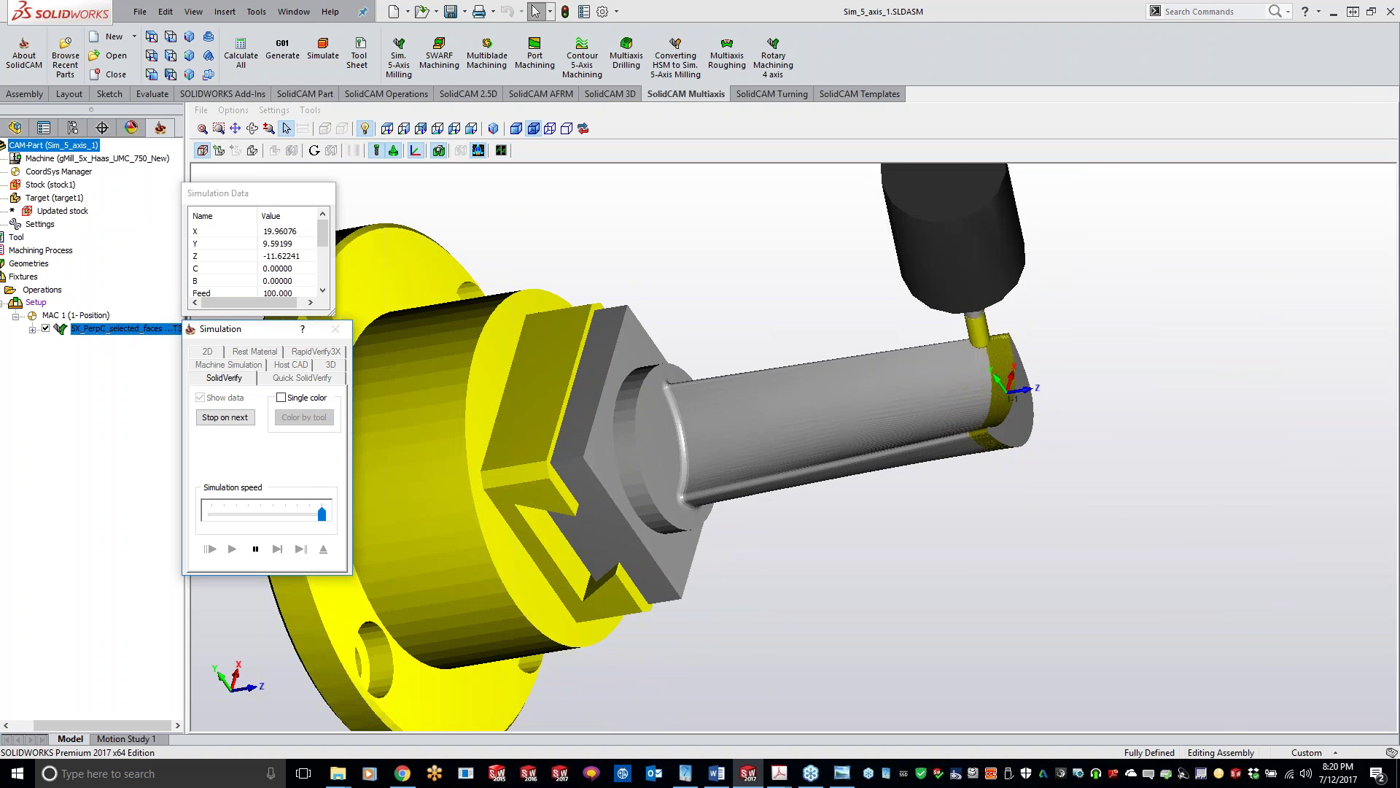
left_click(255, 548)
left_click(345, 335)
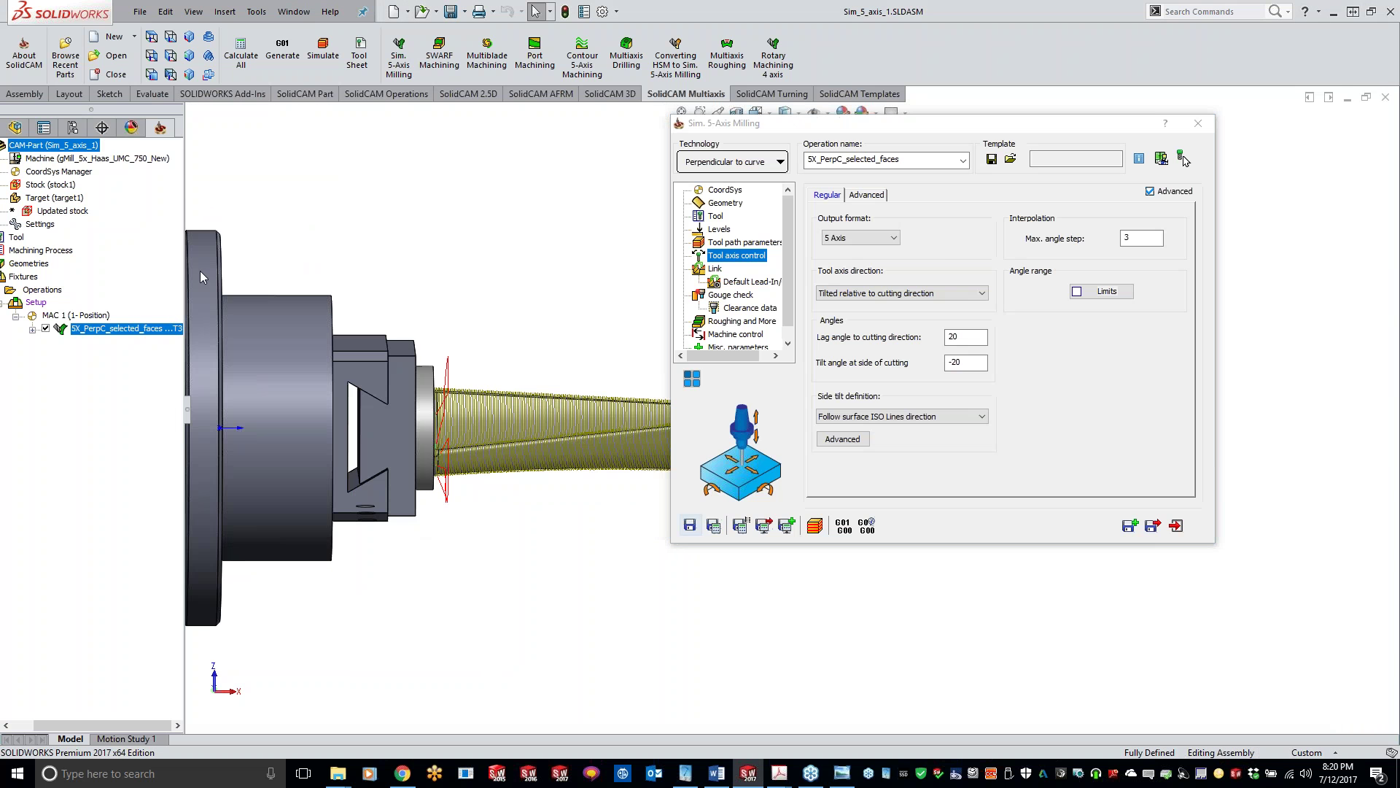
- Close the Sim. 5-Axis Milling operation and the Sim_5_axis_1 CAM-Part
left_click(1199, 124)
scroll(356, 427, "up", 3)
middle_click_drag(357, 426, 216, 282)
right_click(78, 147)
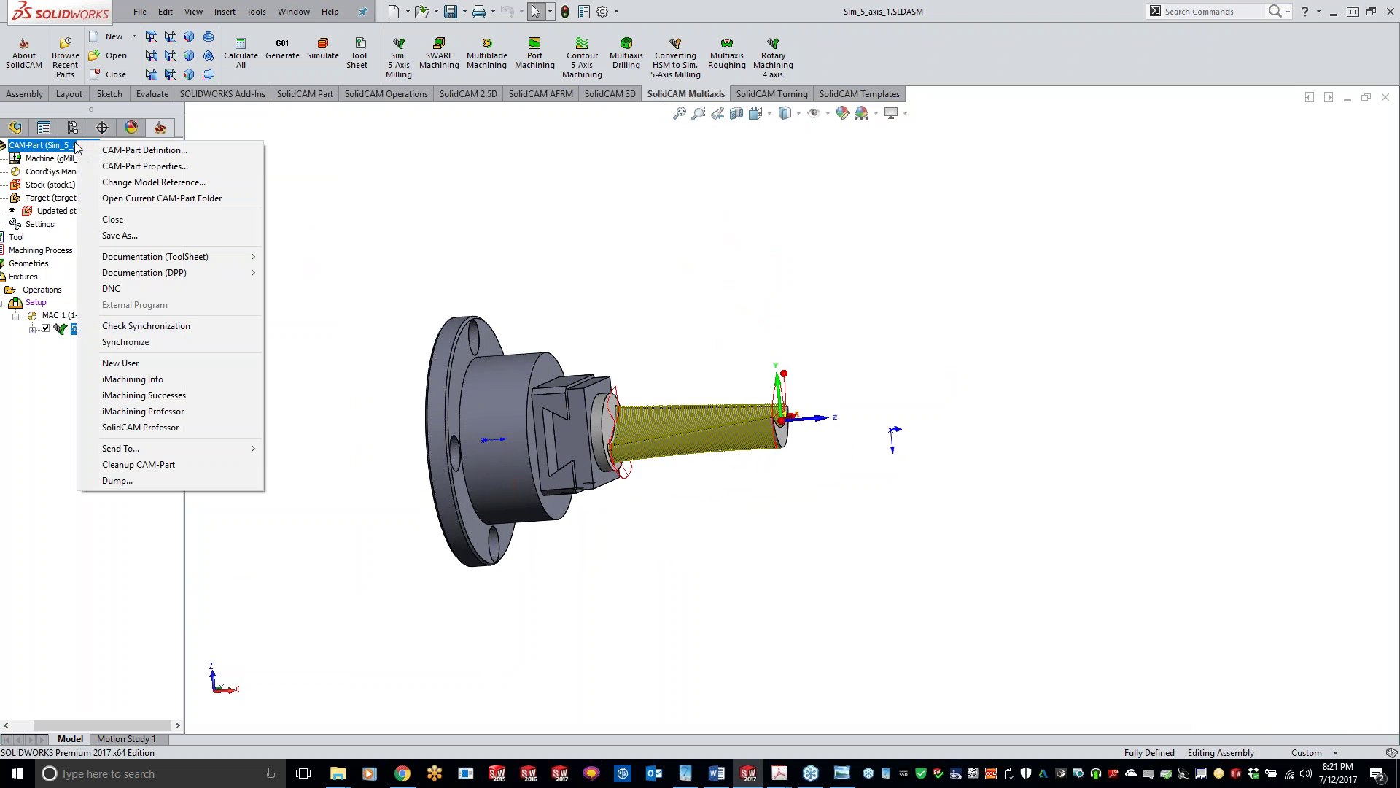
left_click(112, 219)
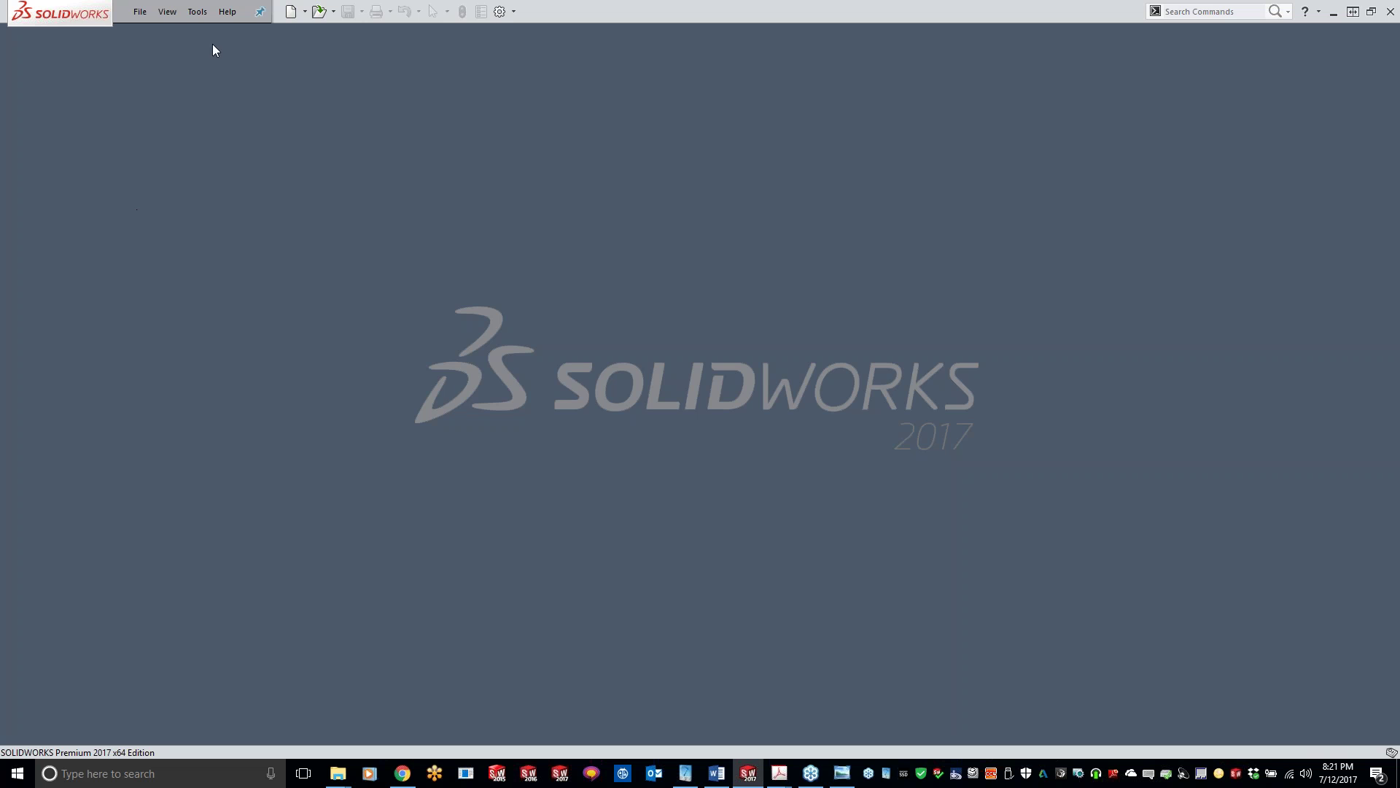
- Open the recent CAM-Part HSS_PERPENDICULAR TO CURVE_DEMO1 and decline to locate its original model manually
left_click(196, 13)
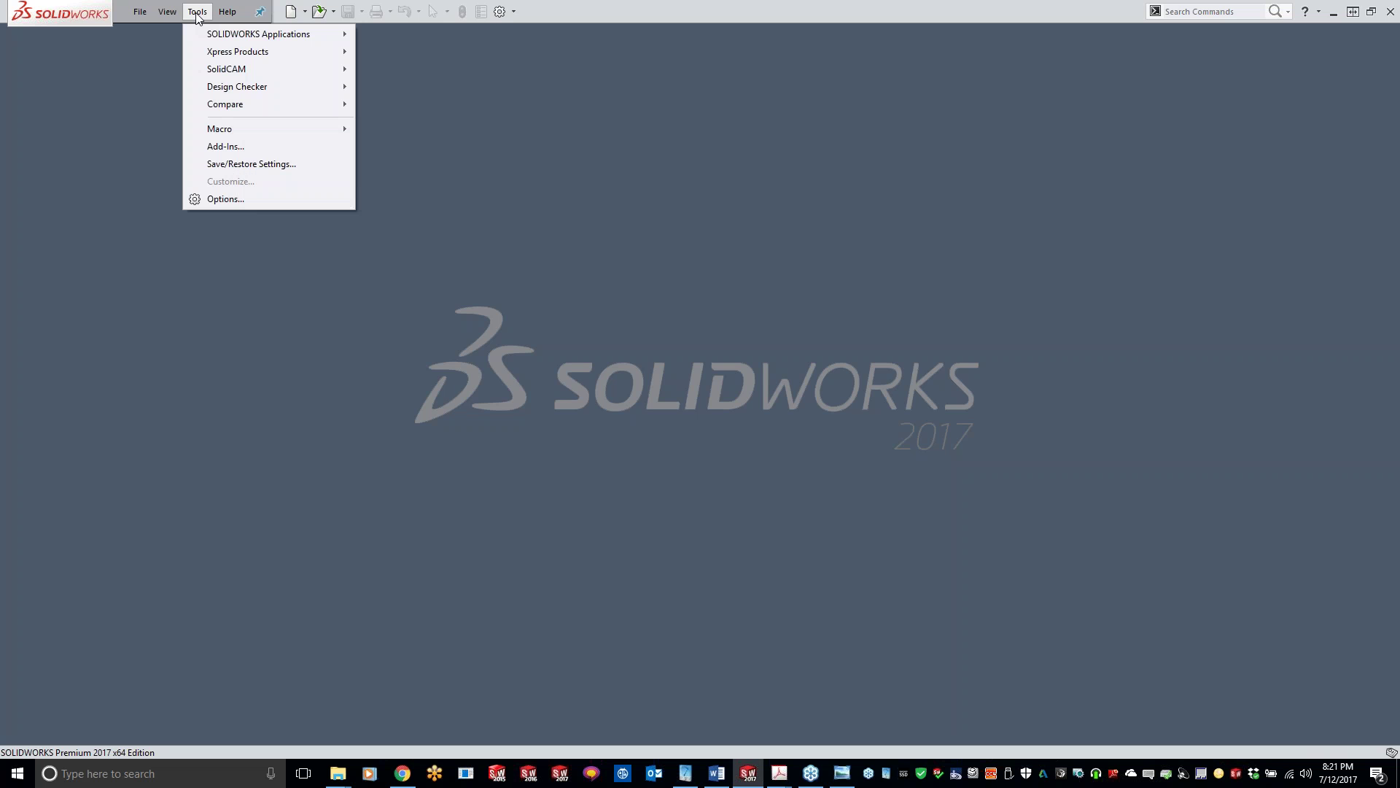
mouse_move(231, 75)
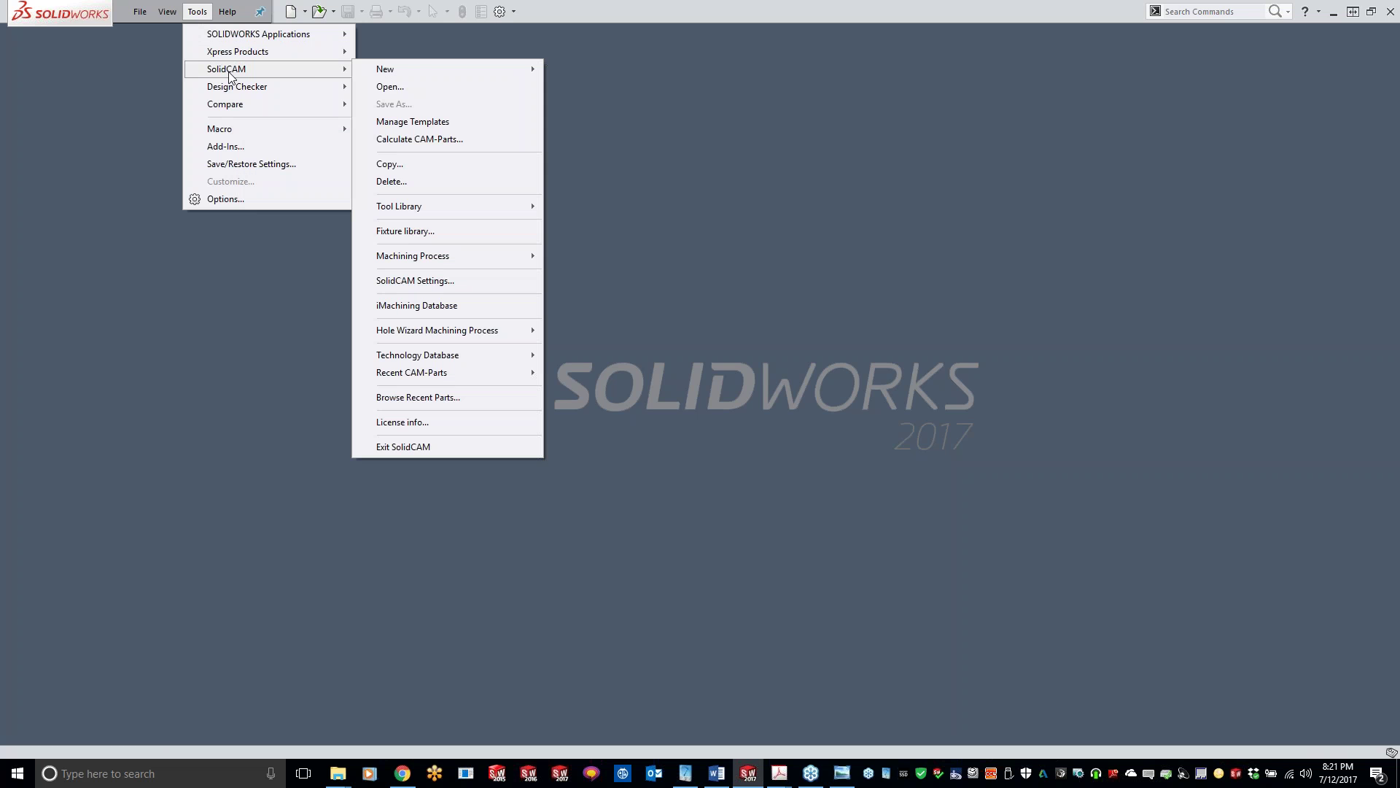
left_click(457, 400)
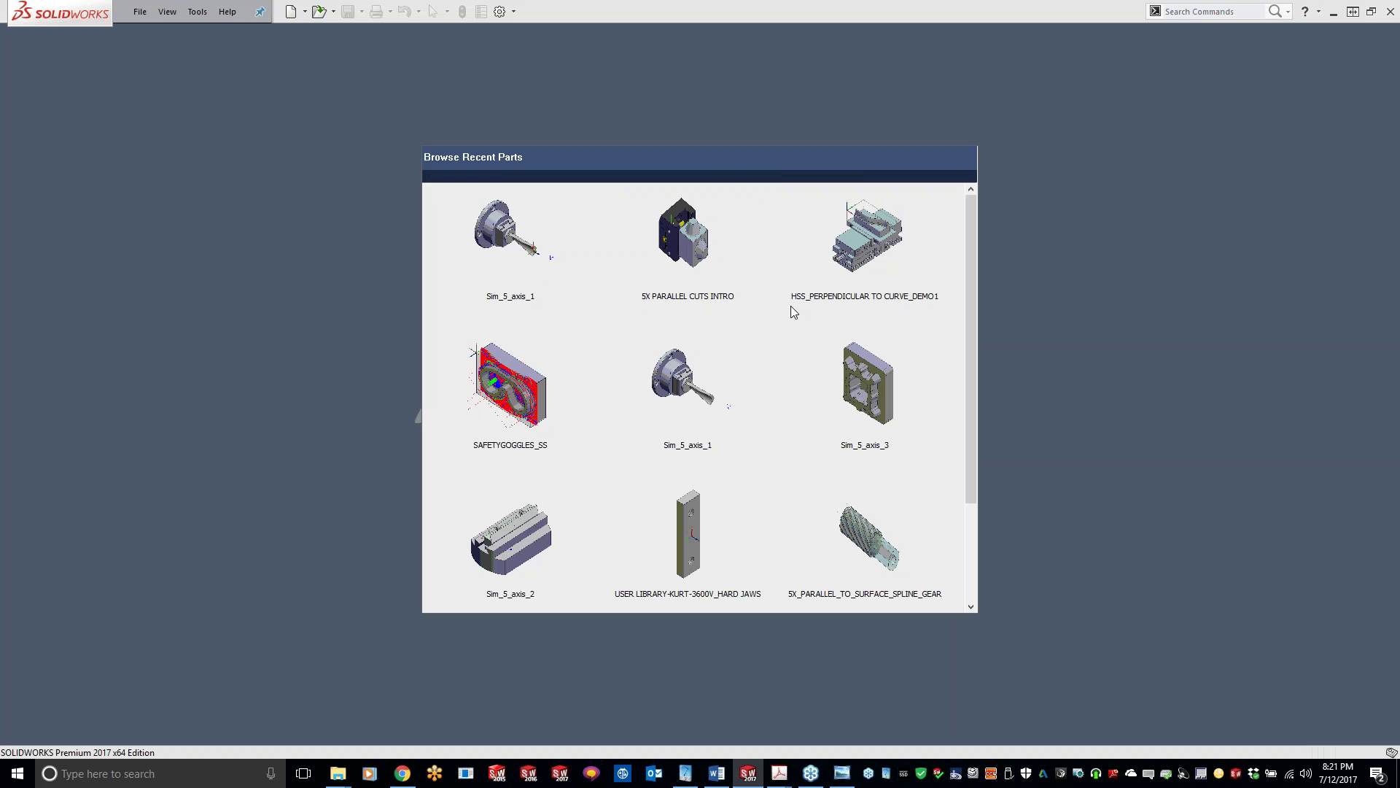
left_click(841, 251)
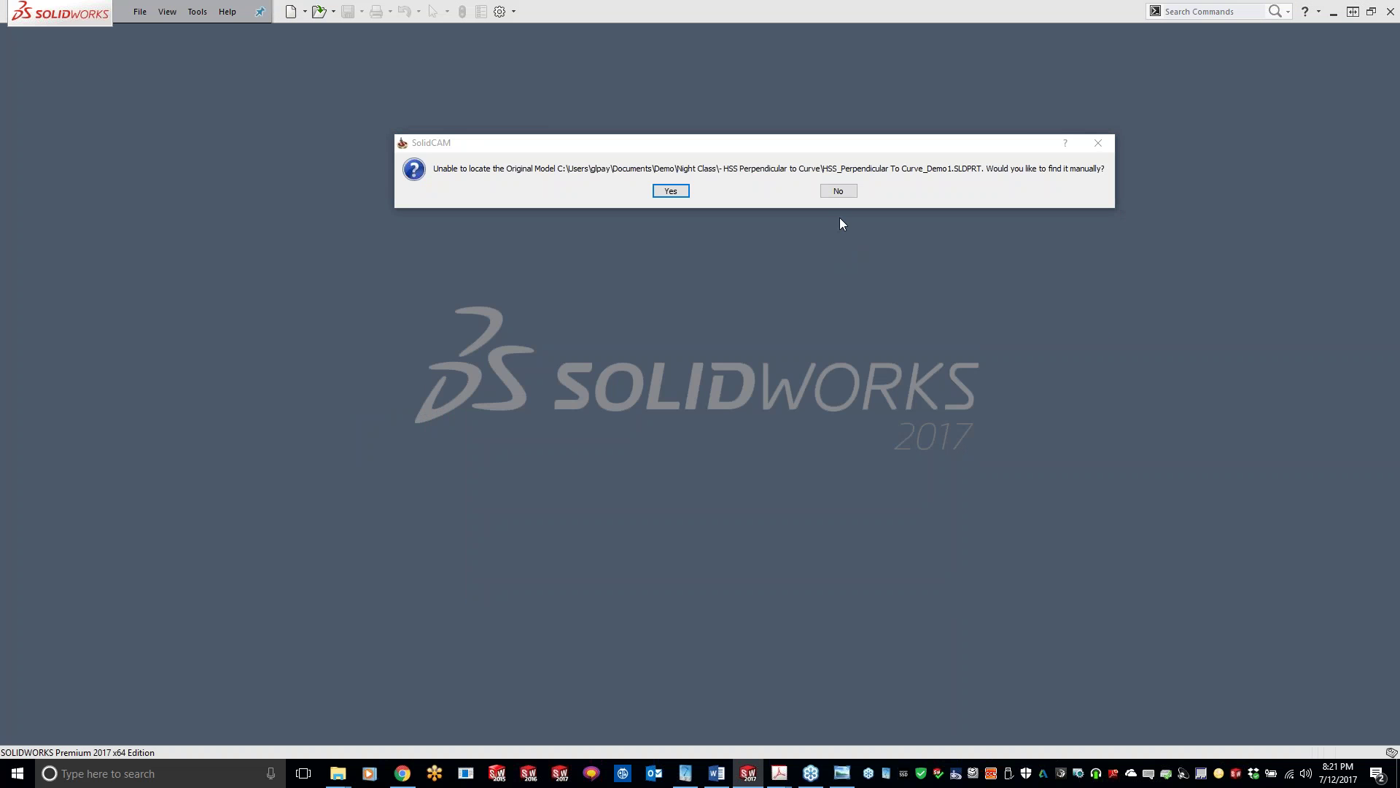
left_click(838, 191)
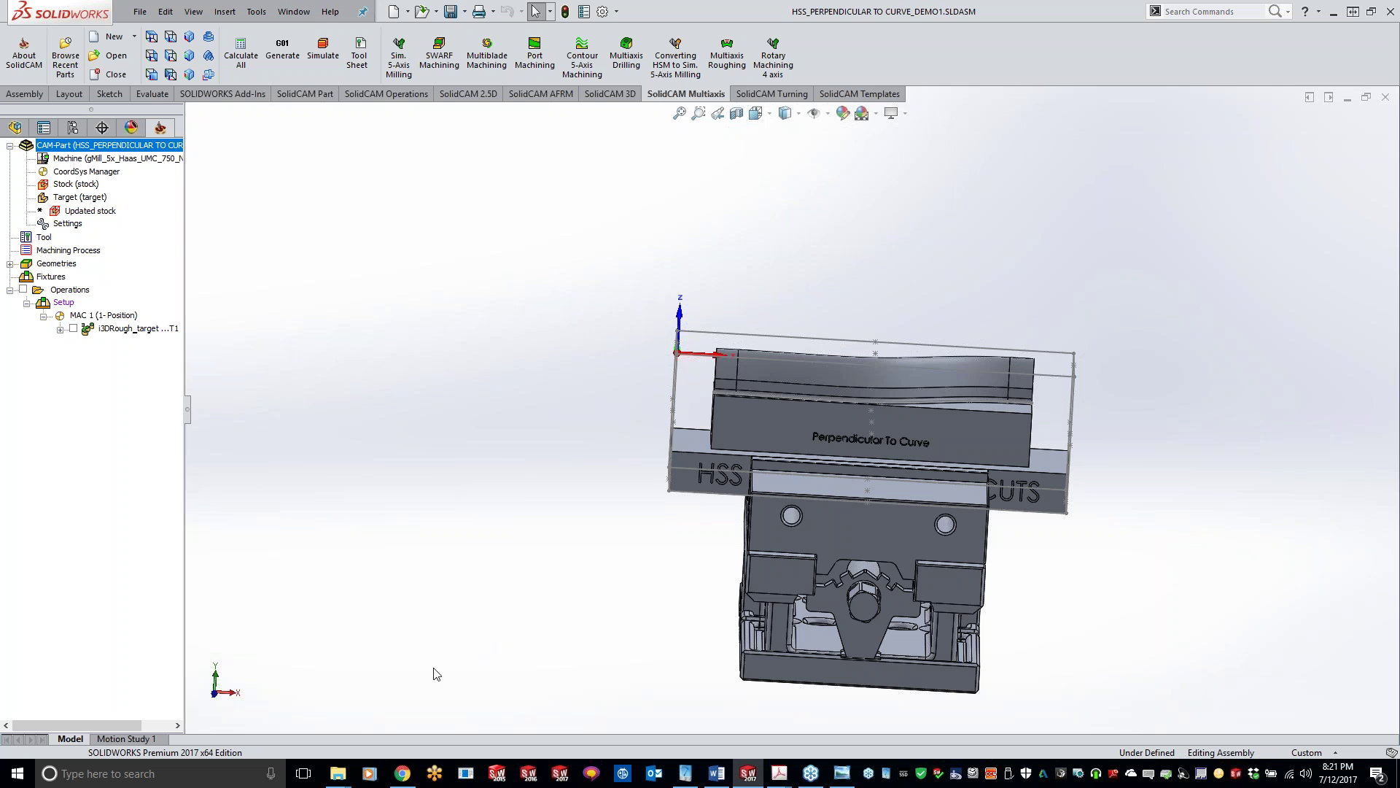
- Switch to Chrome, show the SolidCAM Review page with its star rating form, and return to SOLIDWORKS
left_click(402, 773)
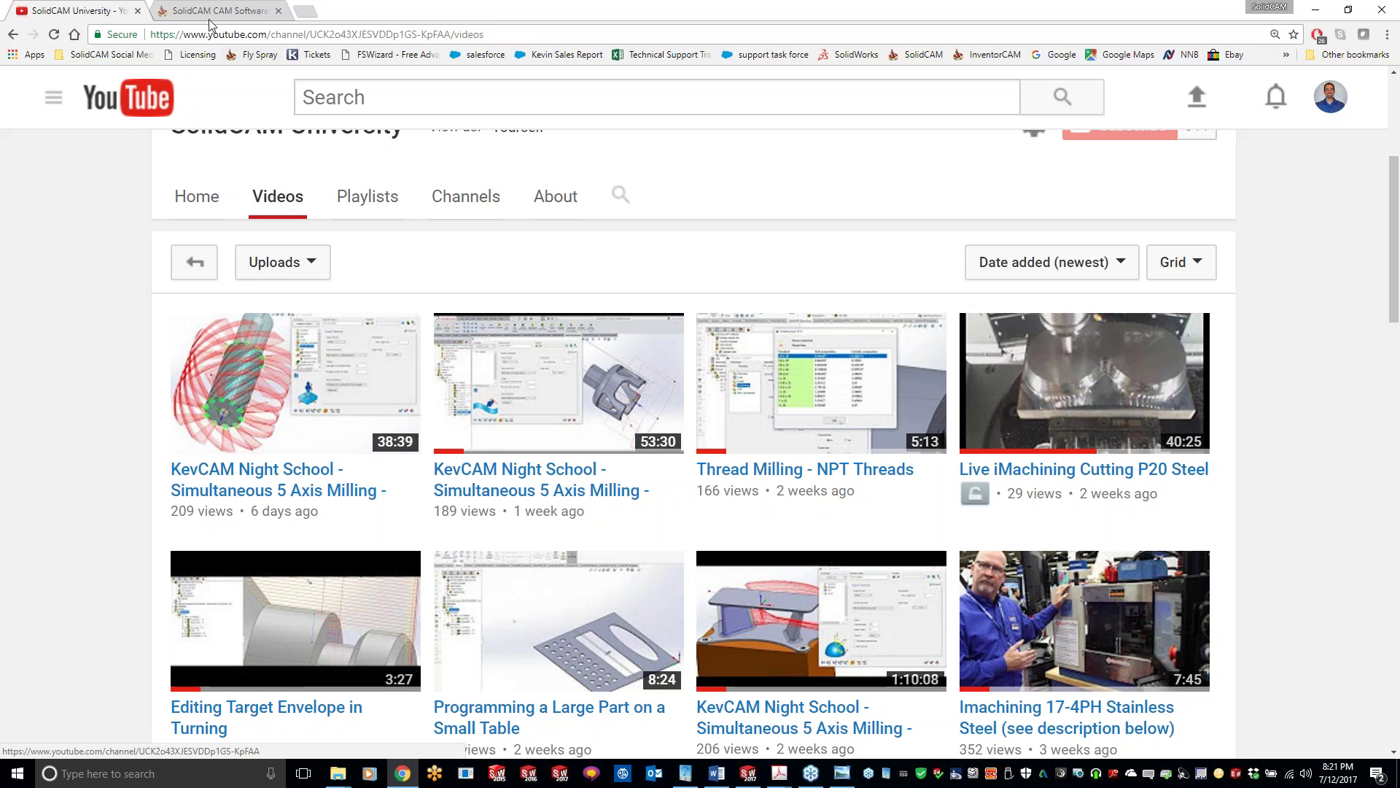
left_click(227, 9)
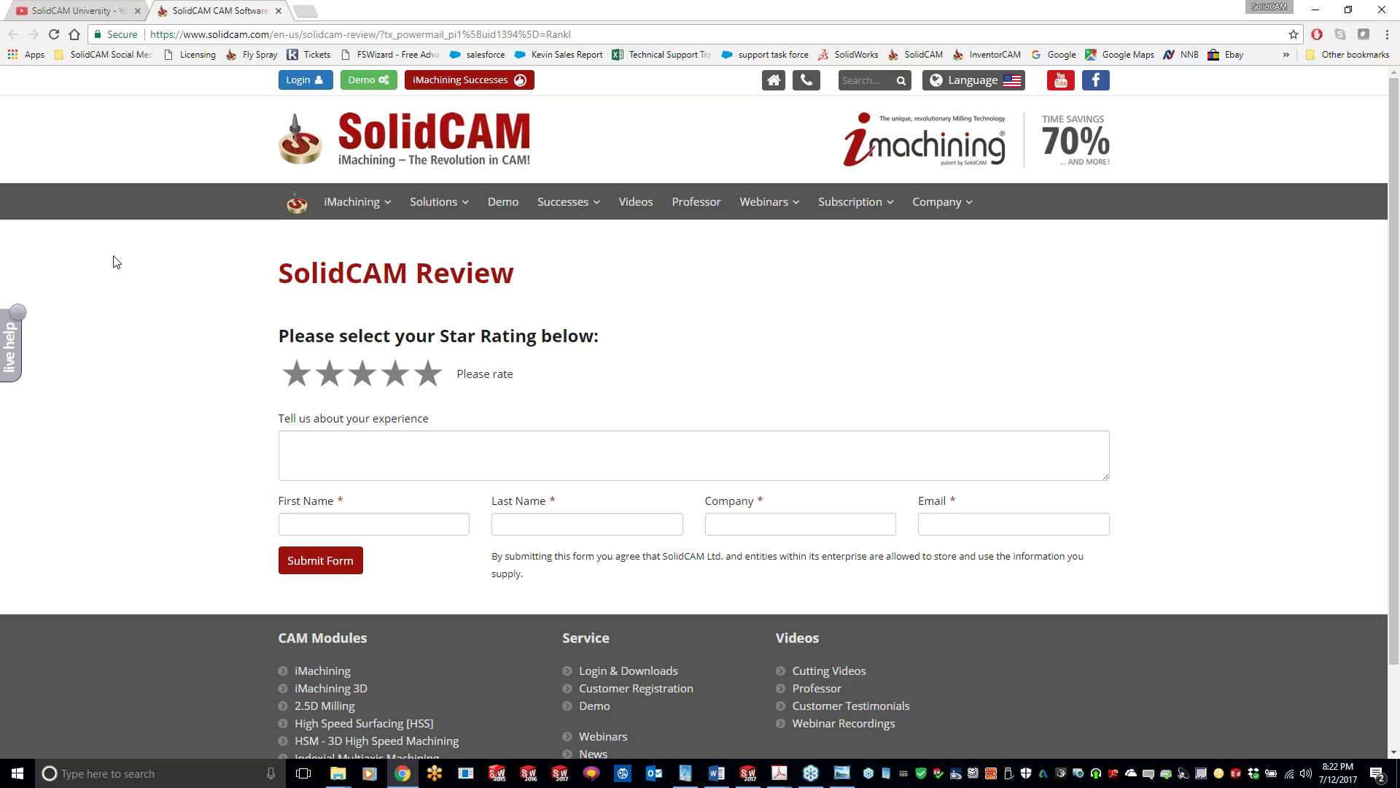
left_click(634, 34)
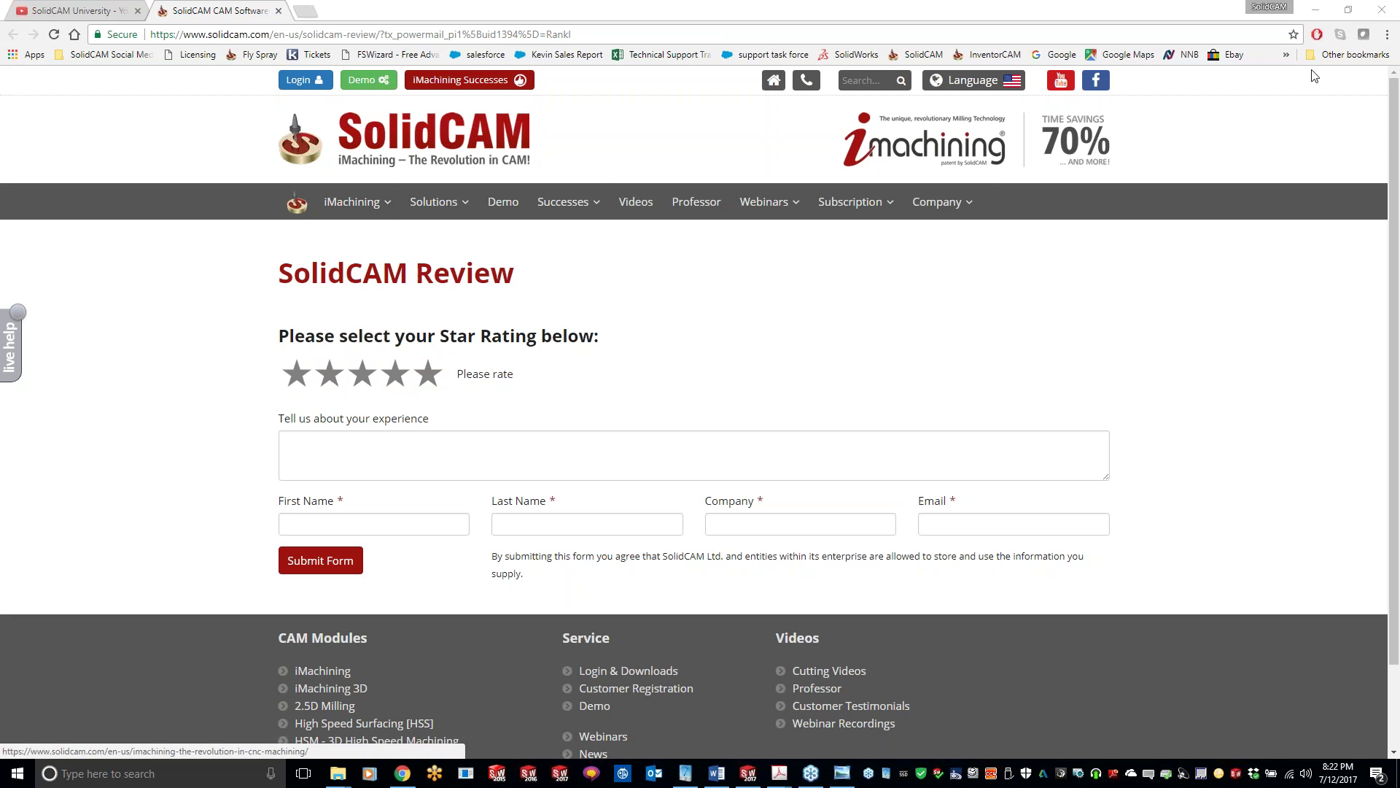
left_click(1315, 9)
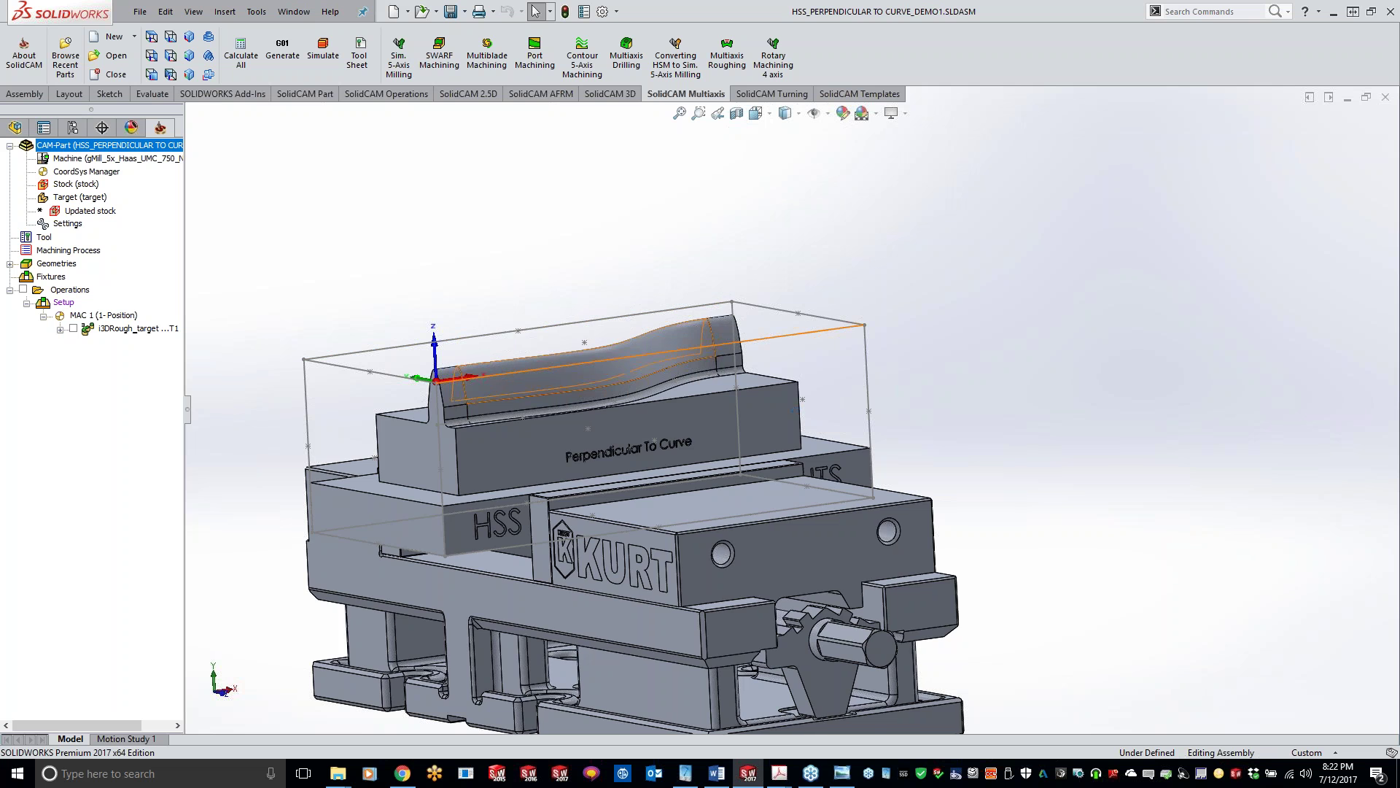
- Examine the curved swept wall on top of the demo part closely from several angles
scroll(481, 260, "down", 3)
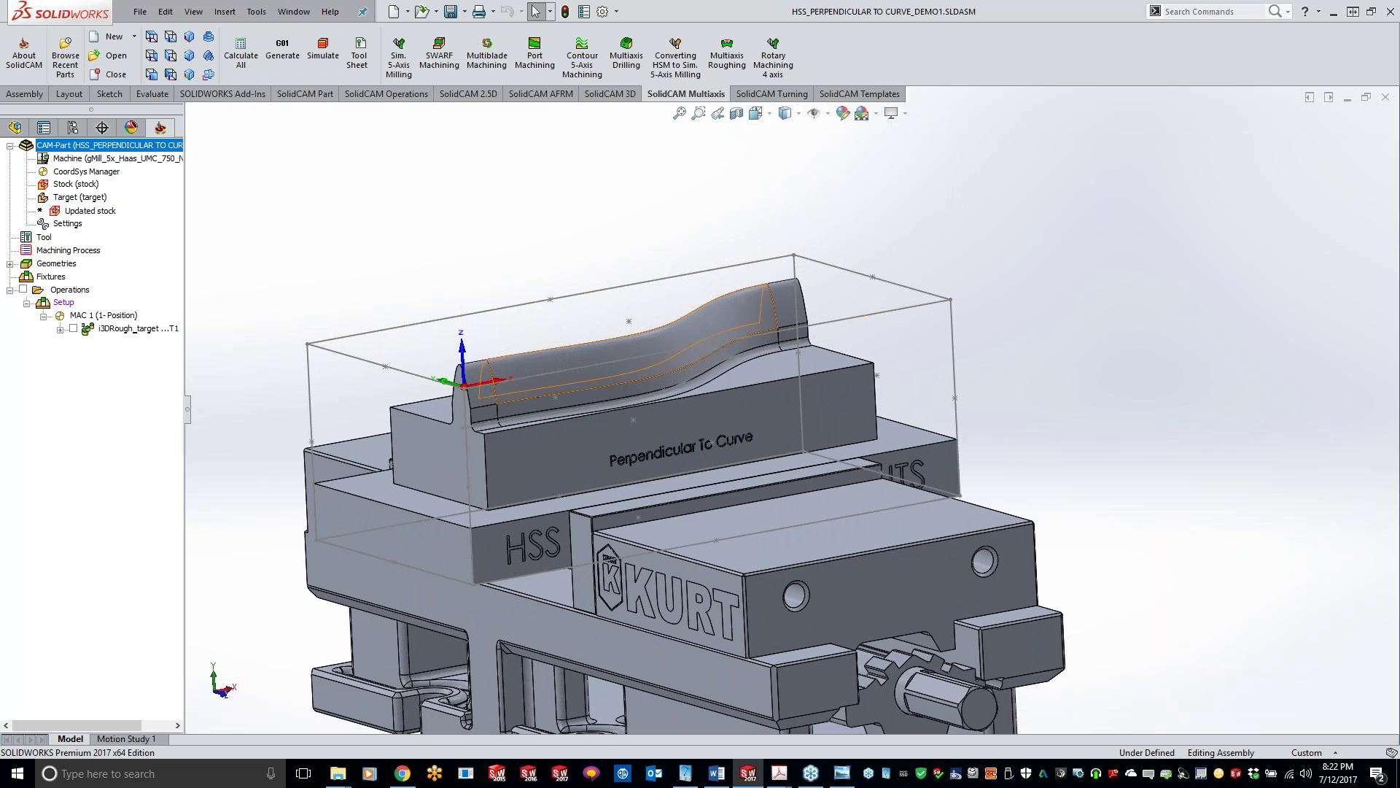
middle_click_drag(521, 352, 498, 370)
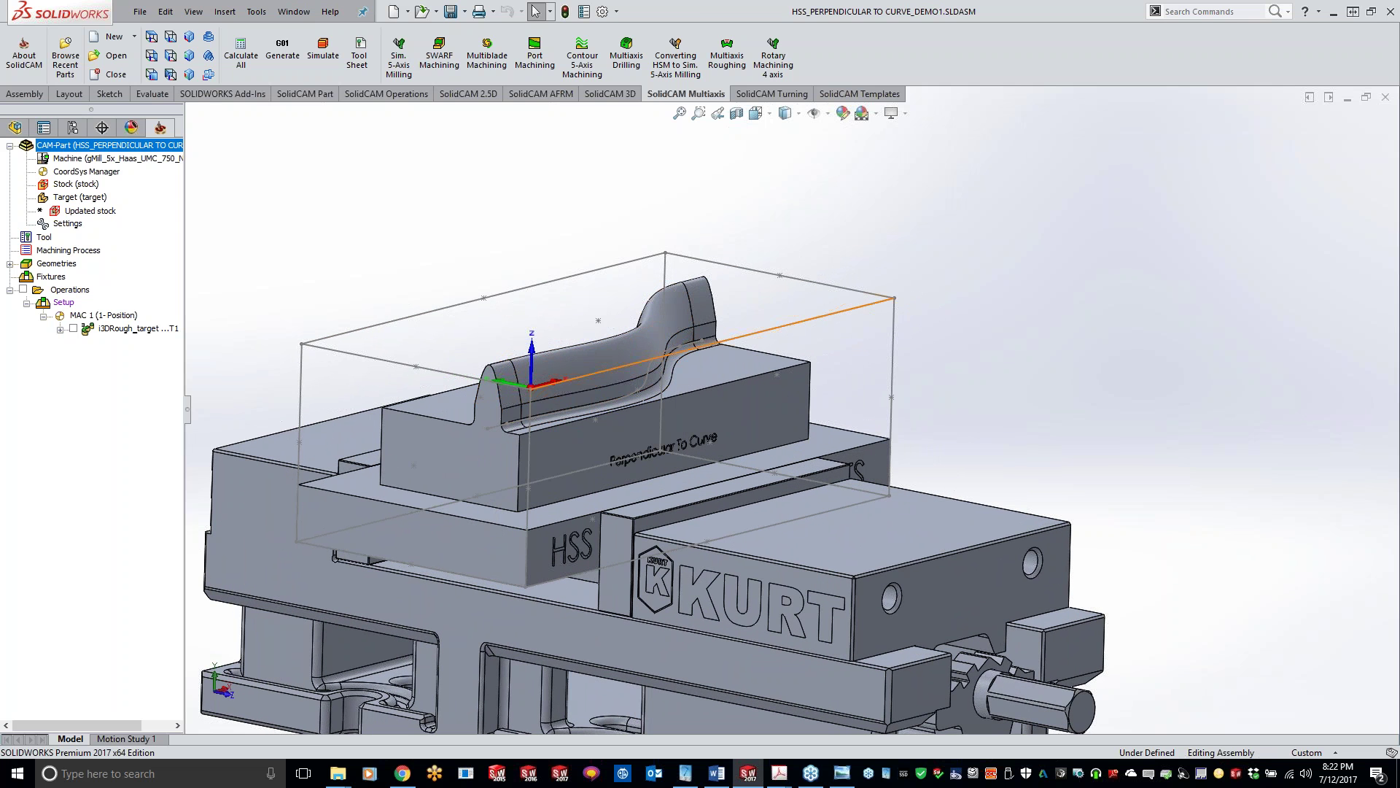
scroll(546, 391, "down", 3)
middle_click_drag(447, 372, 424, 344)
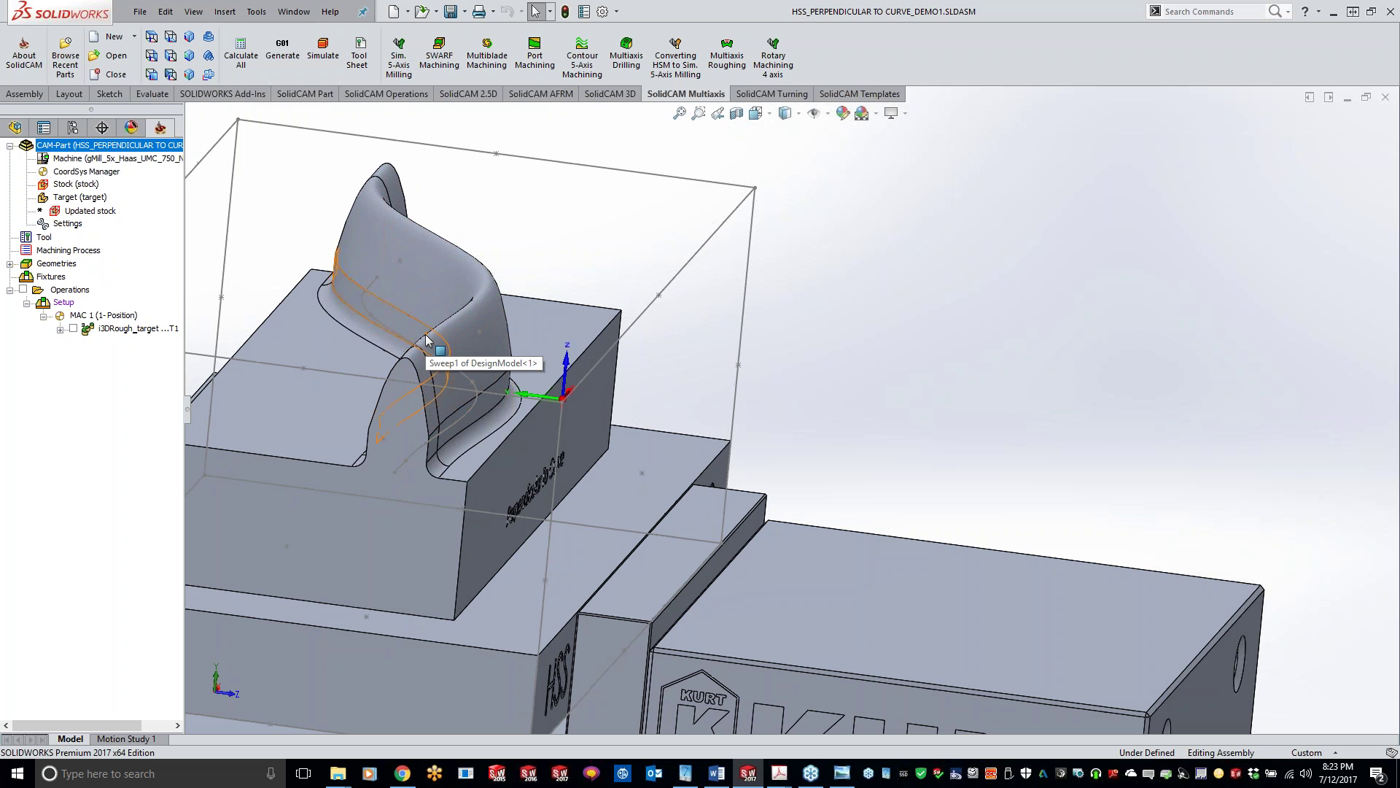
middle_click_drag(426, 335, 430, 335, "ctrl")
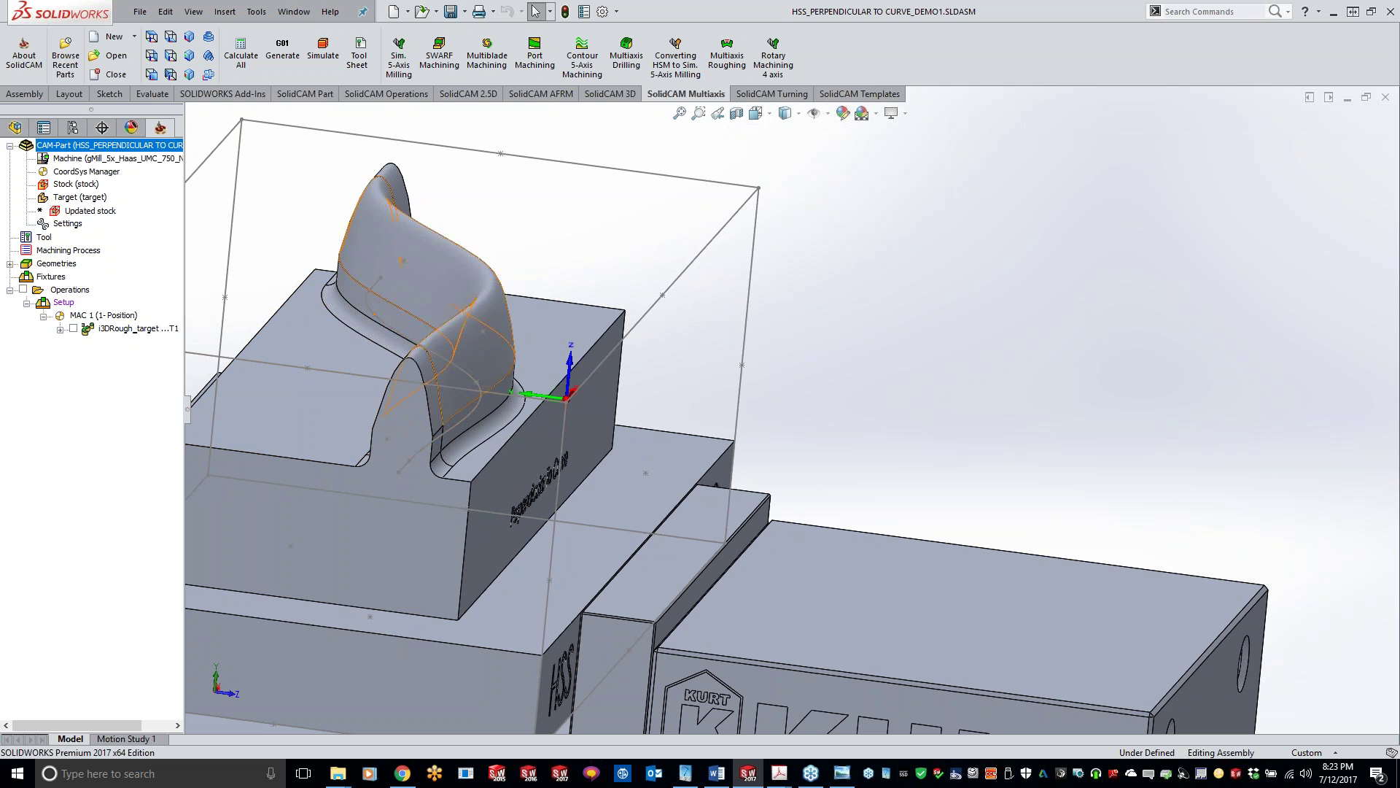
middle_click_drag(536, 343, 575, 345)
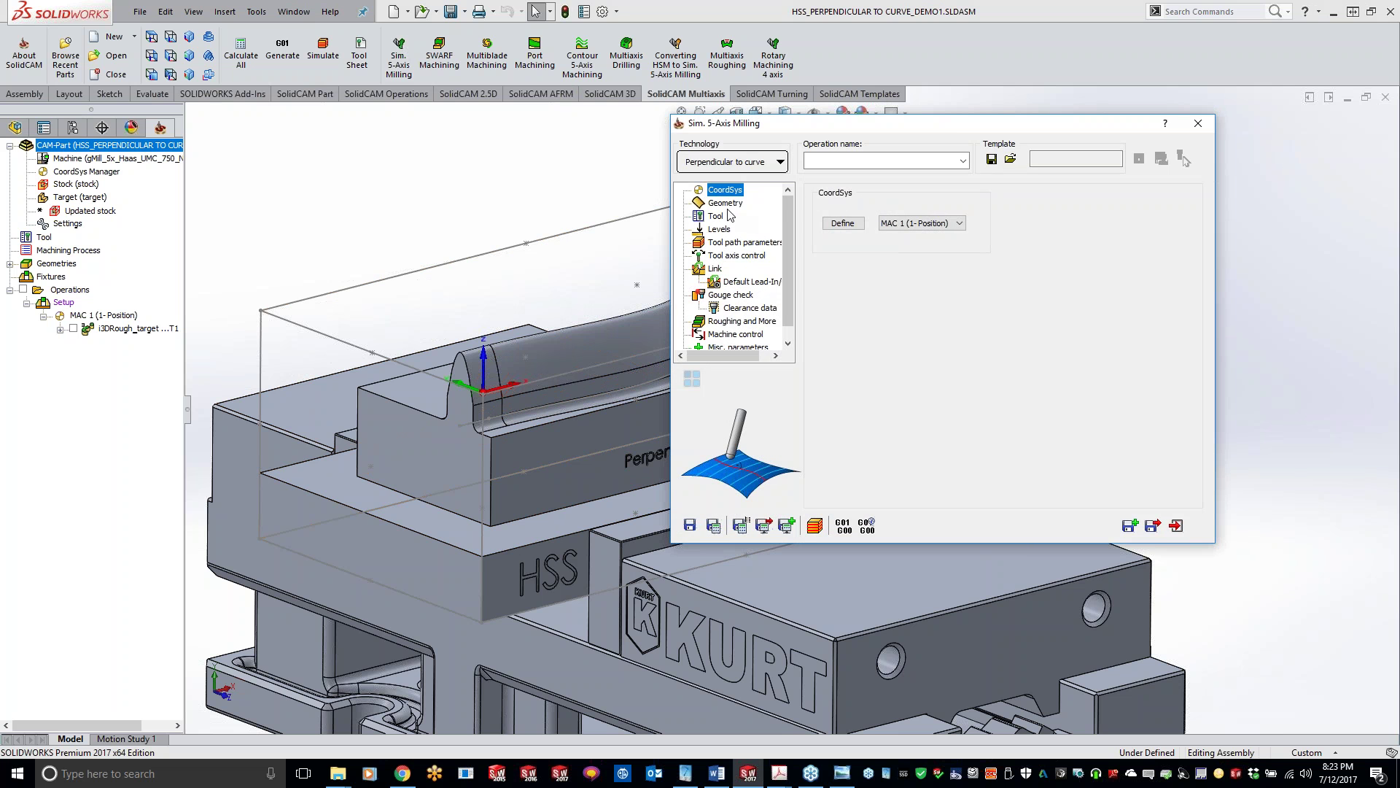
- Assign the existing faces geometry as the drive surface of the Perpendicular to curve operation
left_click(726, 203)
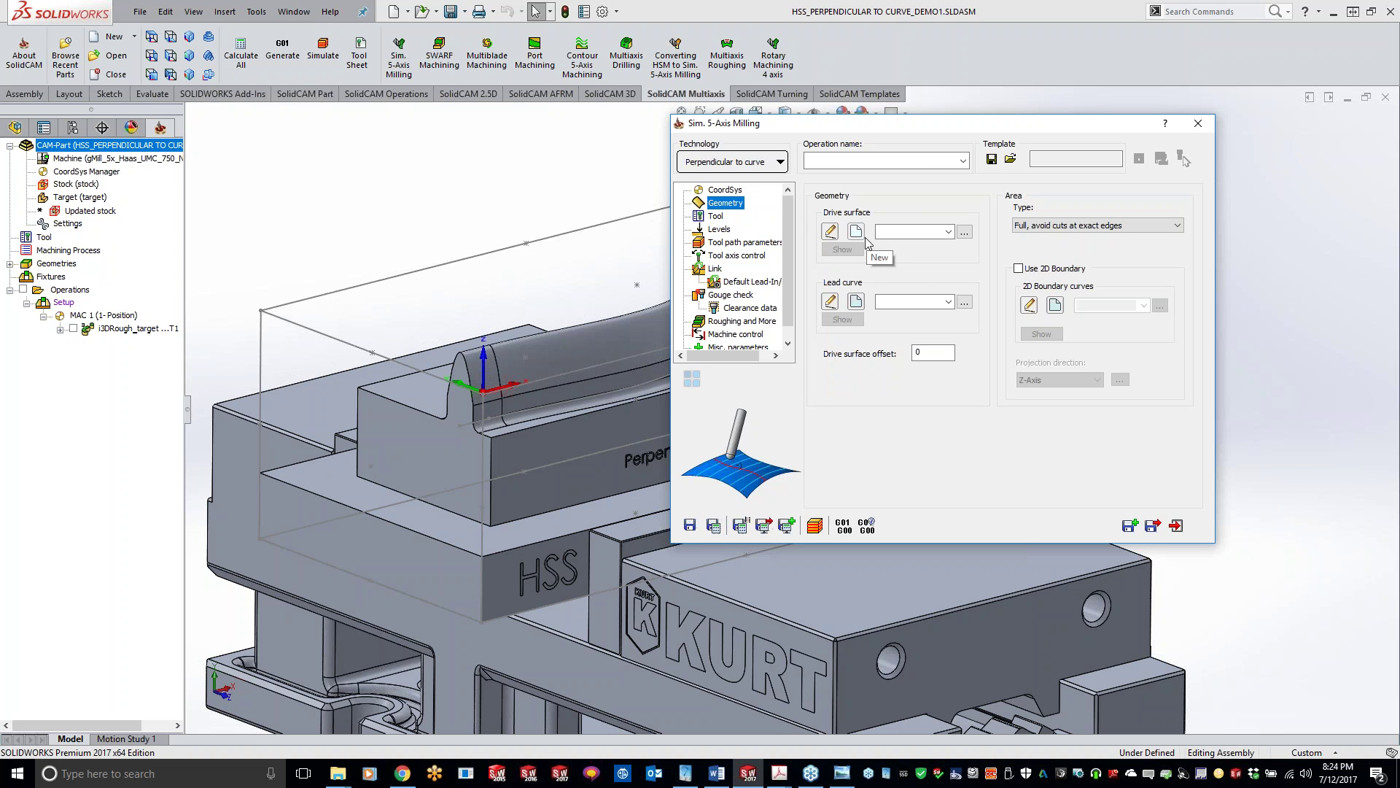
left_click(948, 232)
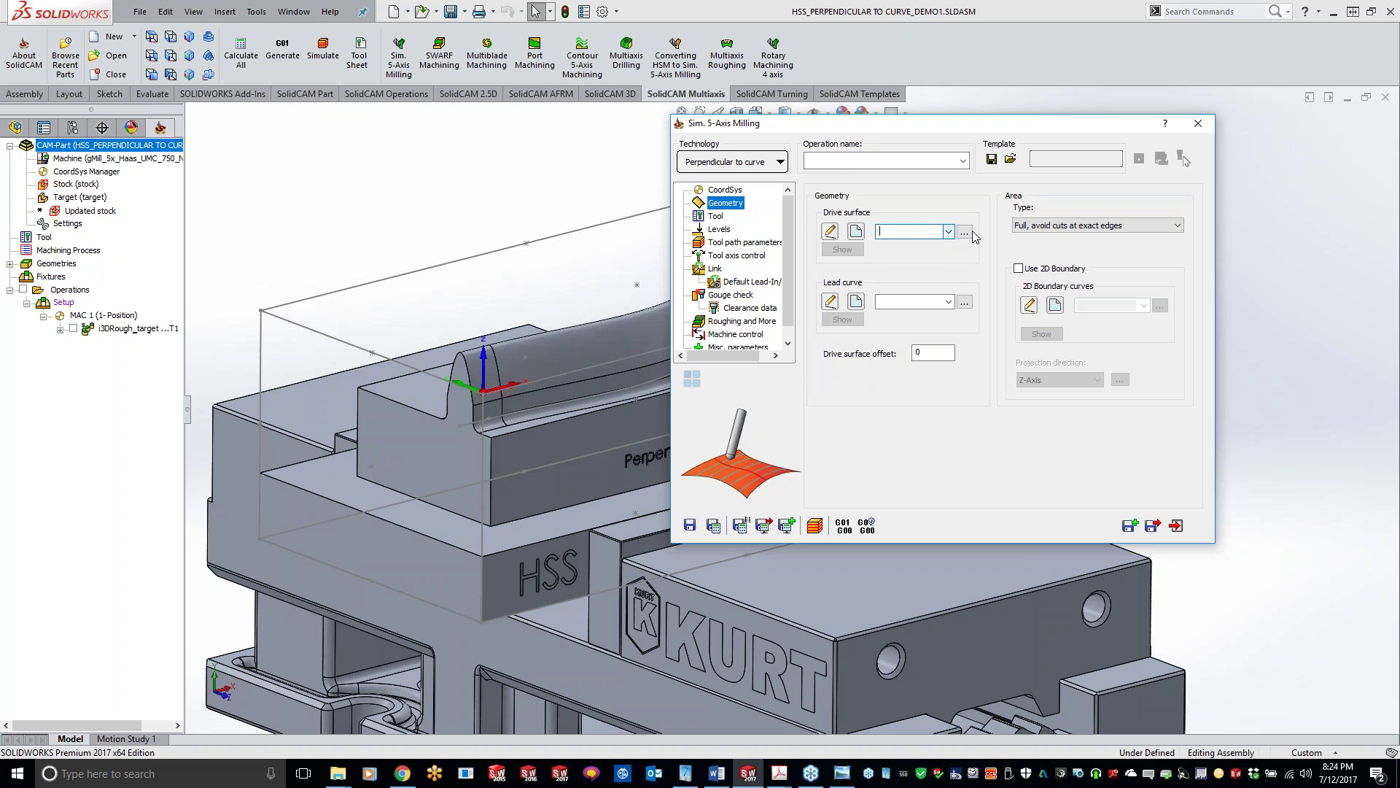
left_click(964, 232)
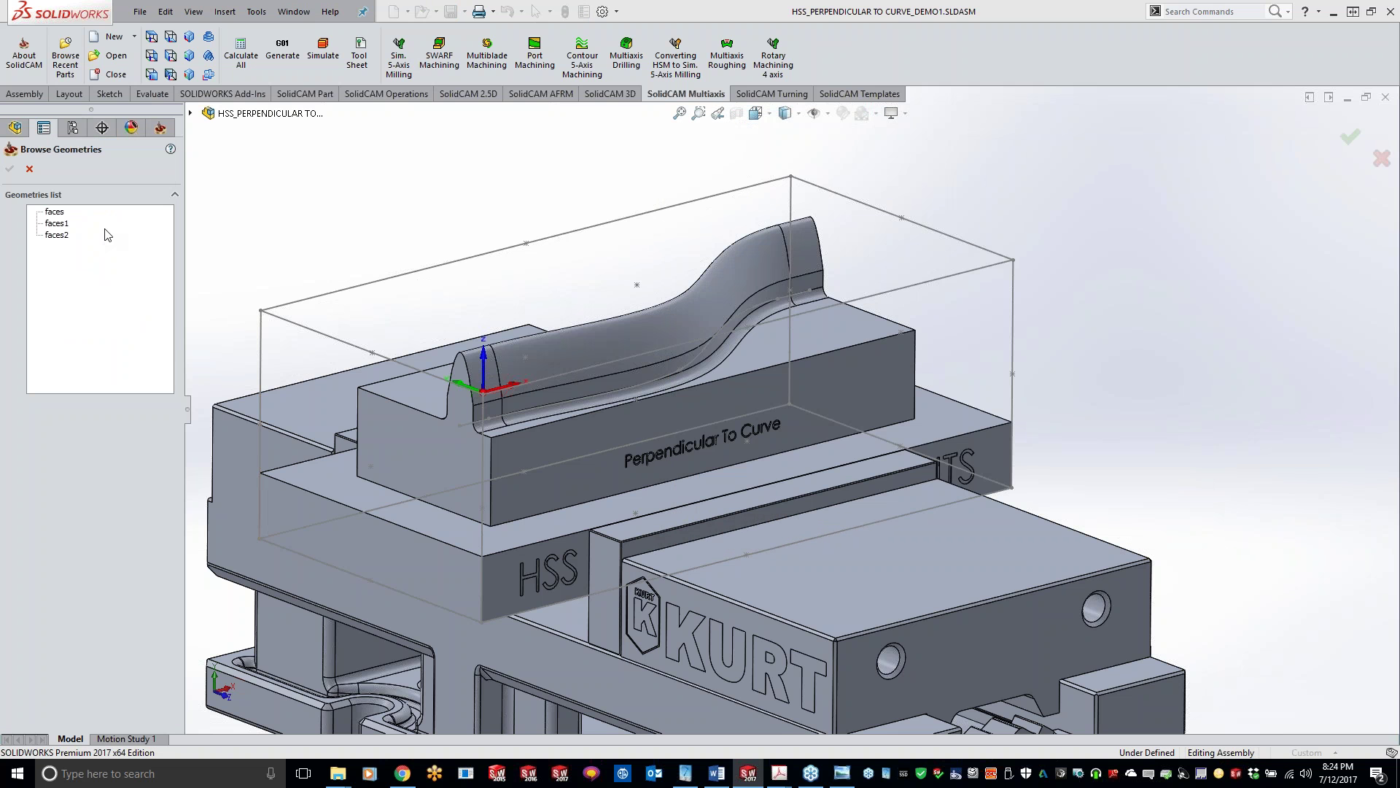
left_click(54, 212)
left_click(10, 168)
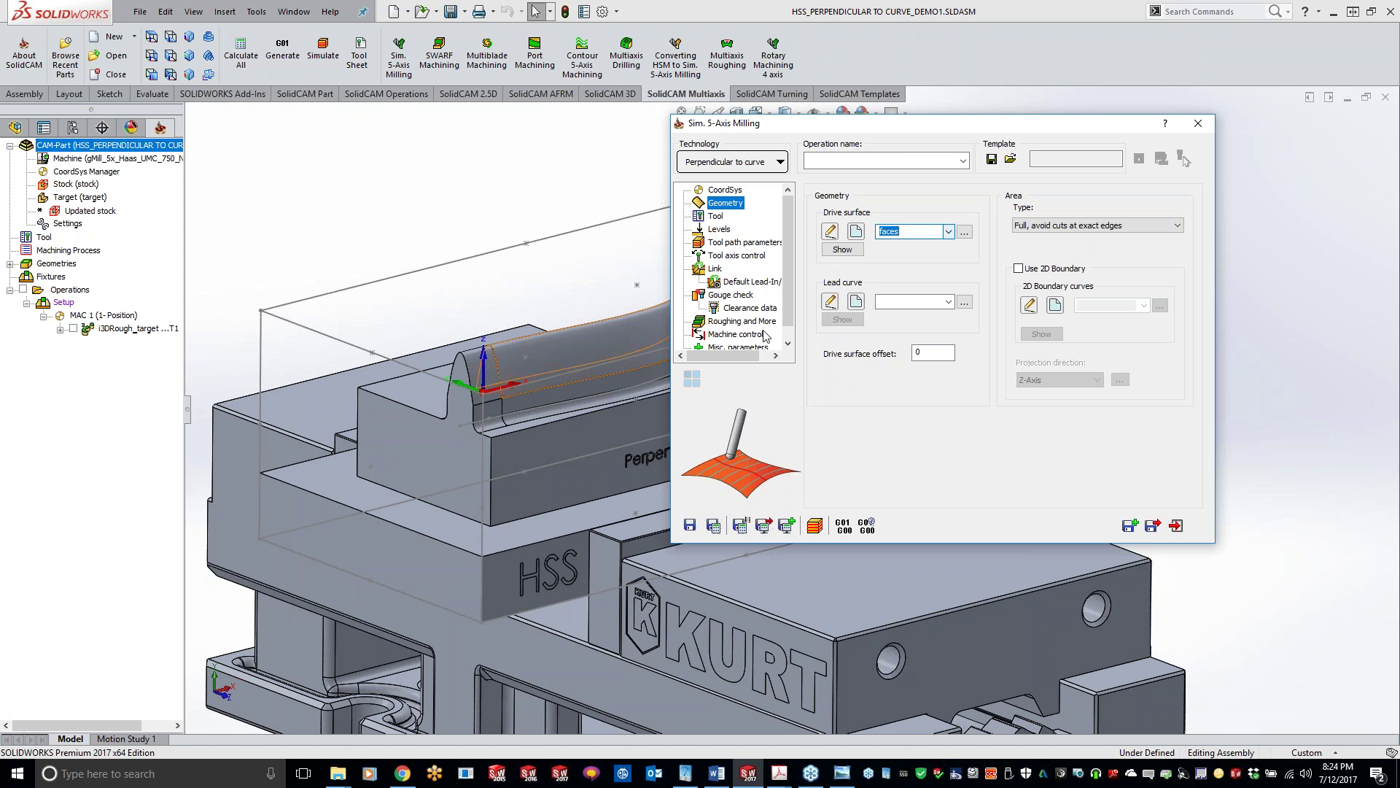
- Assign the existing contour geometry, running along the foot of the curved wall, as the lead curve
left_click(950, 306)
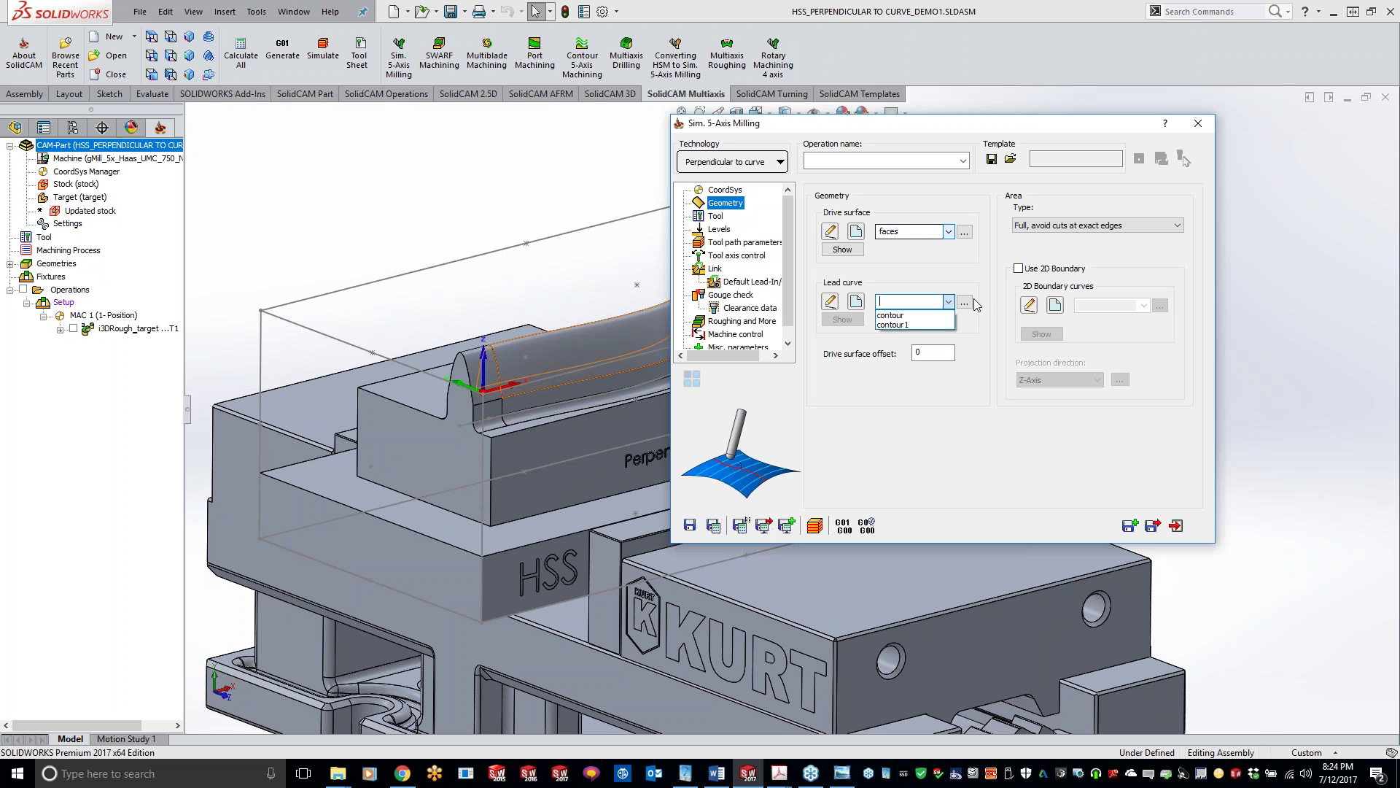
left_click(967, 302)
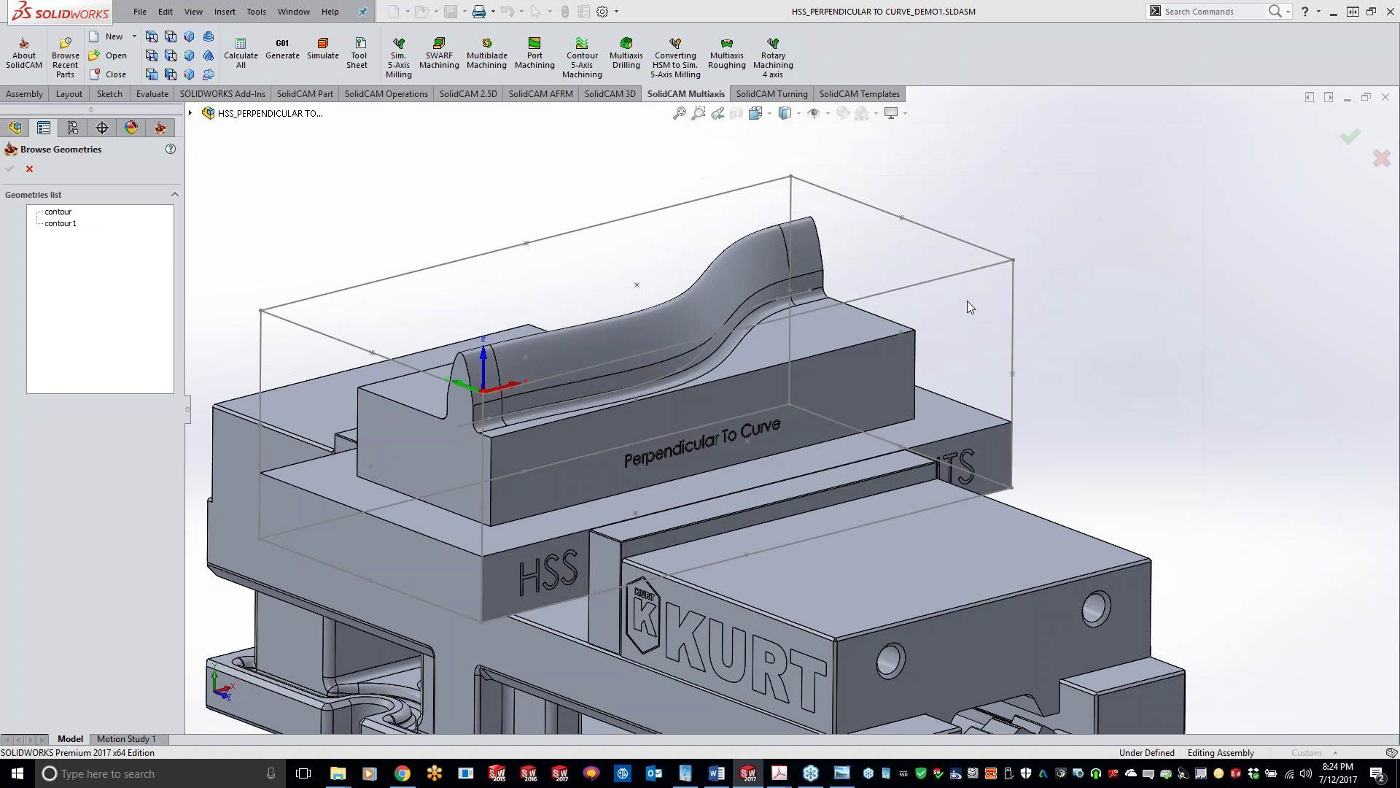
left_click(64, 212)
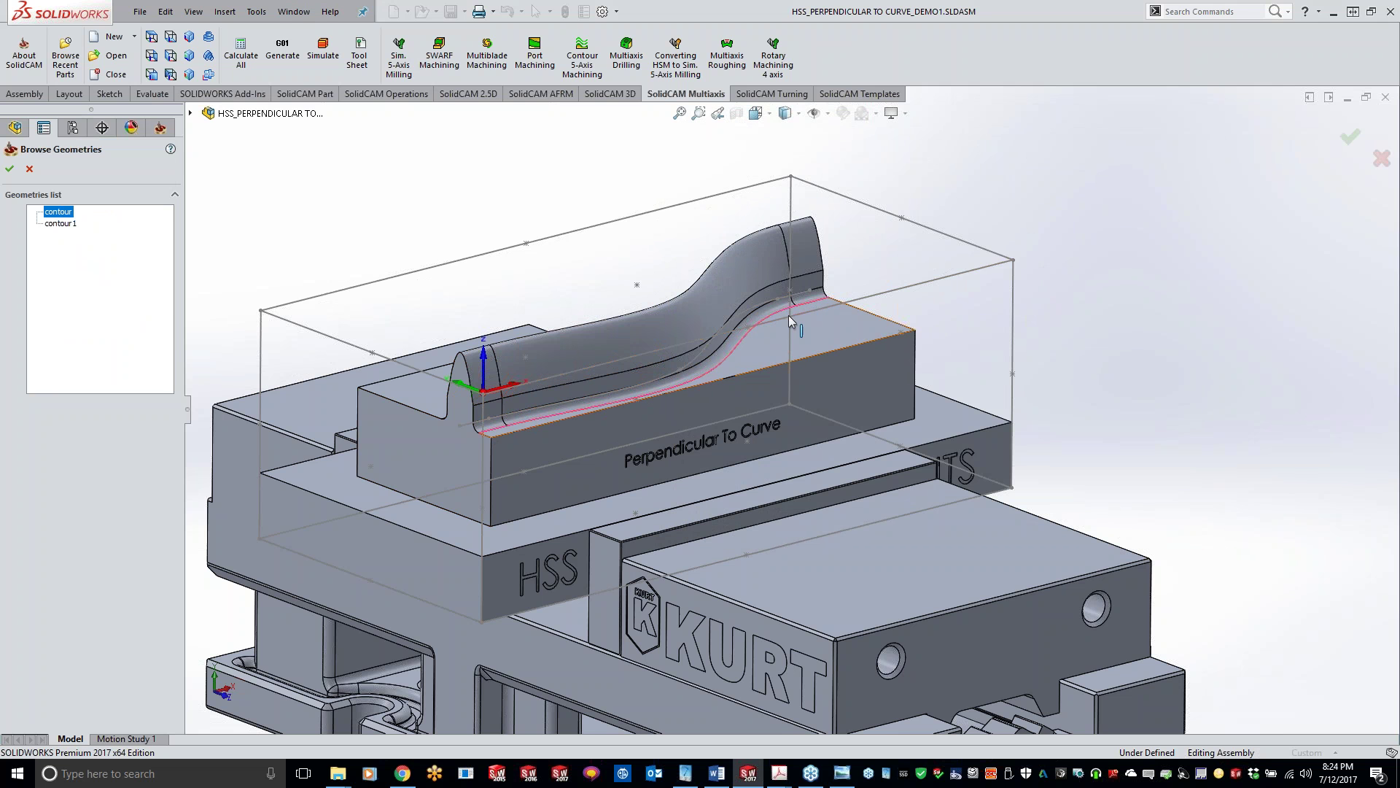
left_click(9, 168)
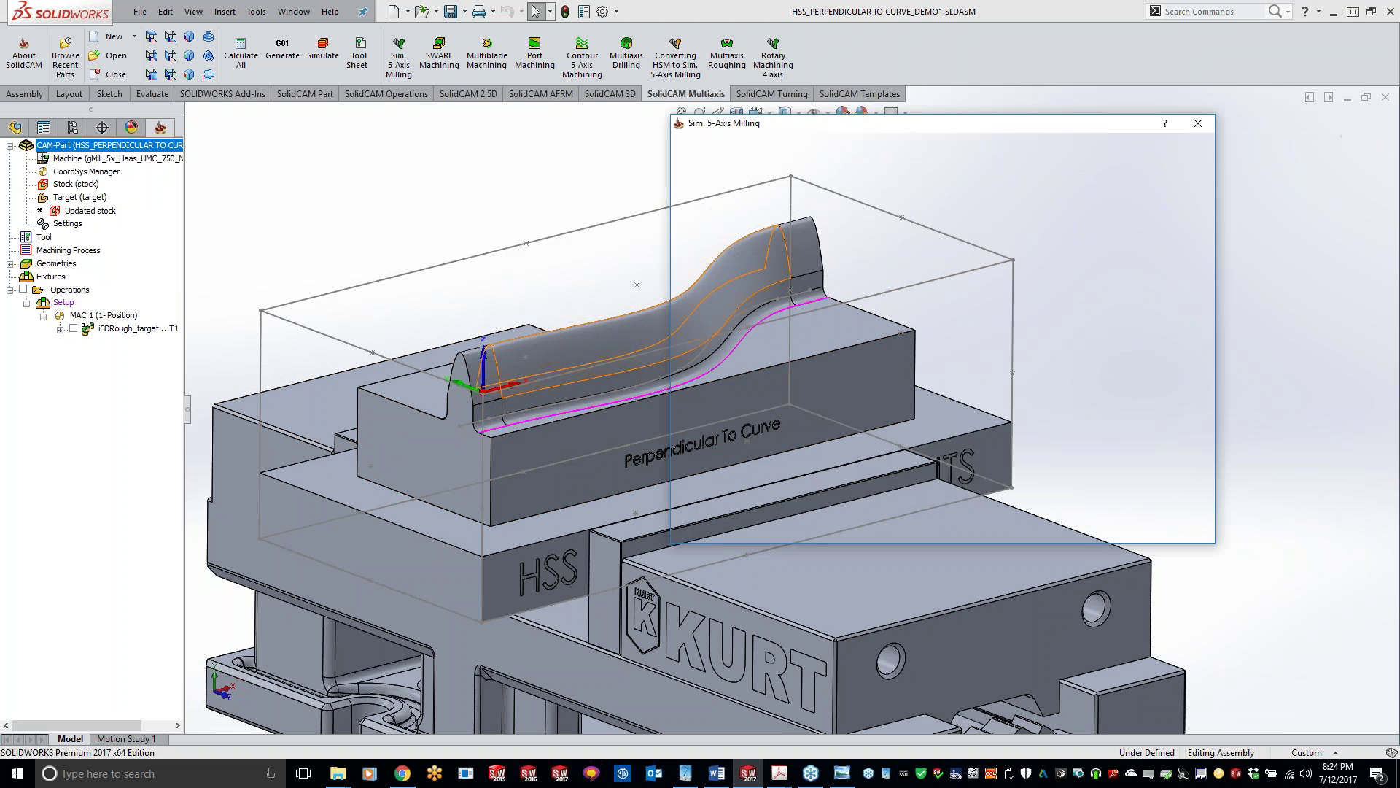
- Choose tool number 2, the 0.125 inch ball nose mill, for the operation
left_click(719, 216)
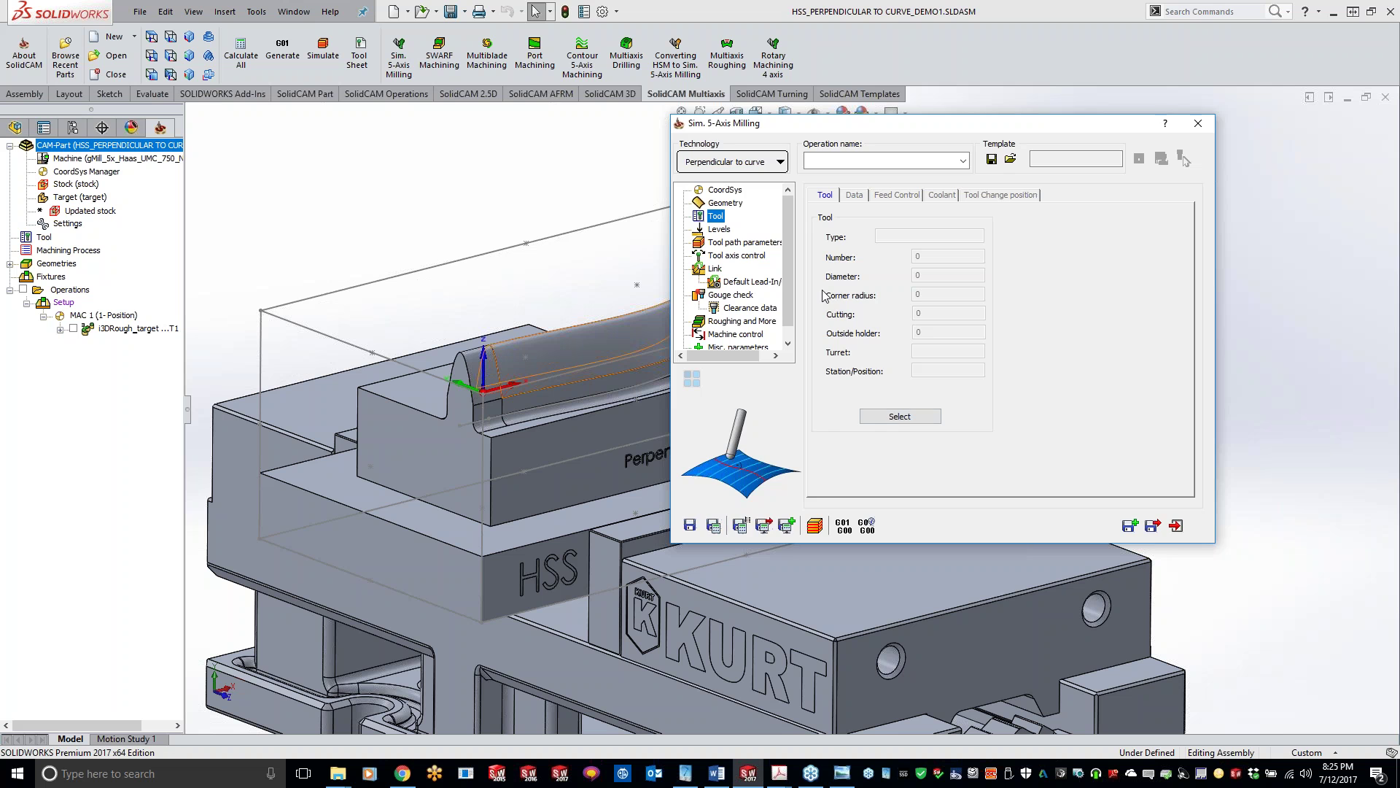
left_click(907, 435)
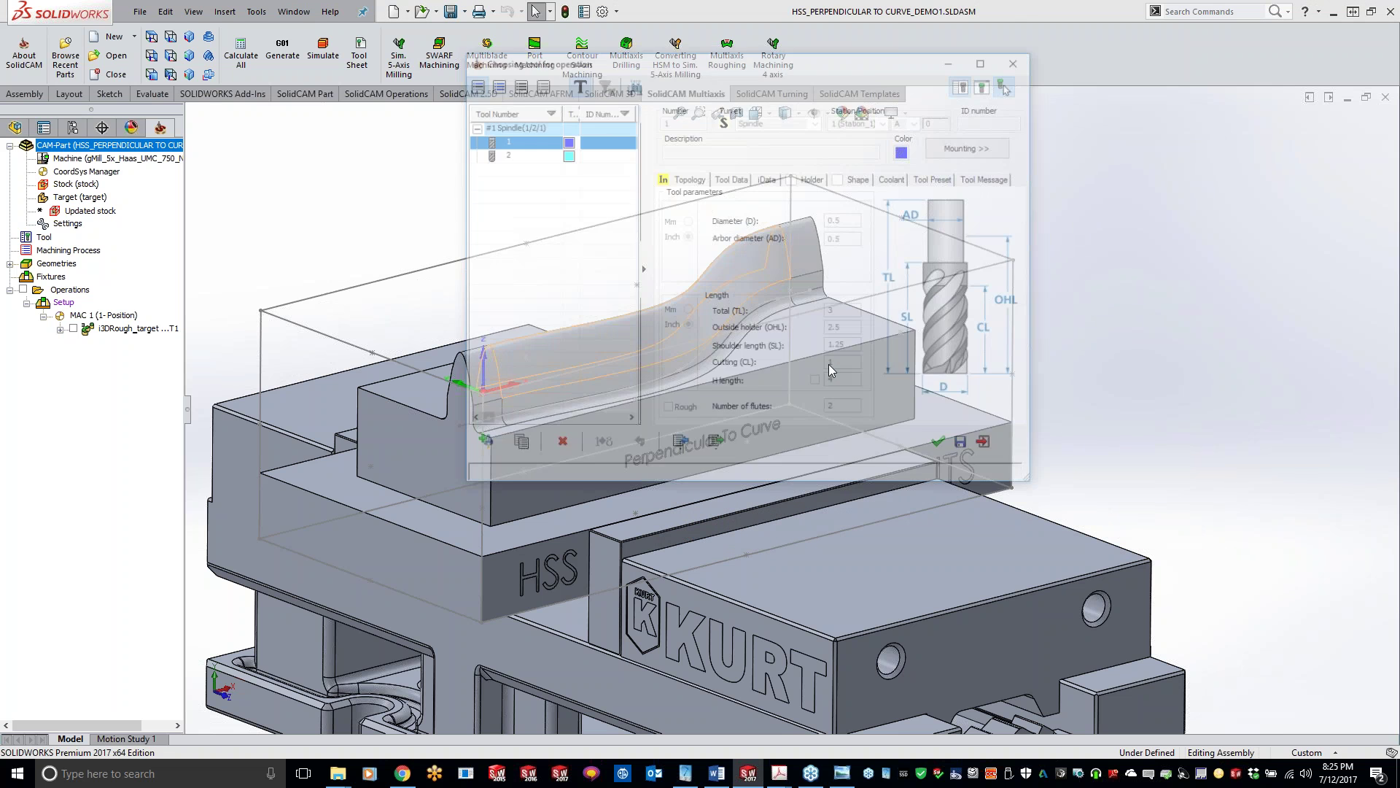
left_click(504, 154)
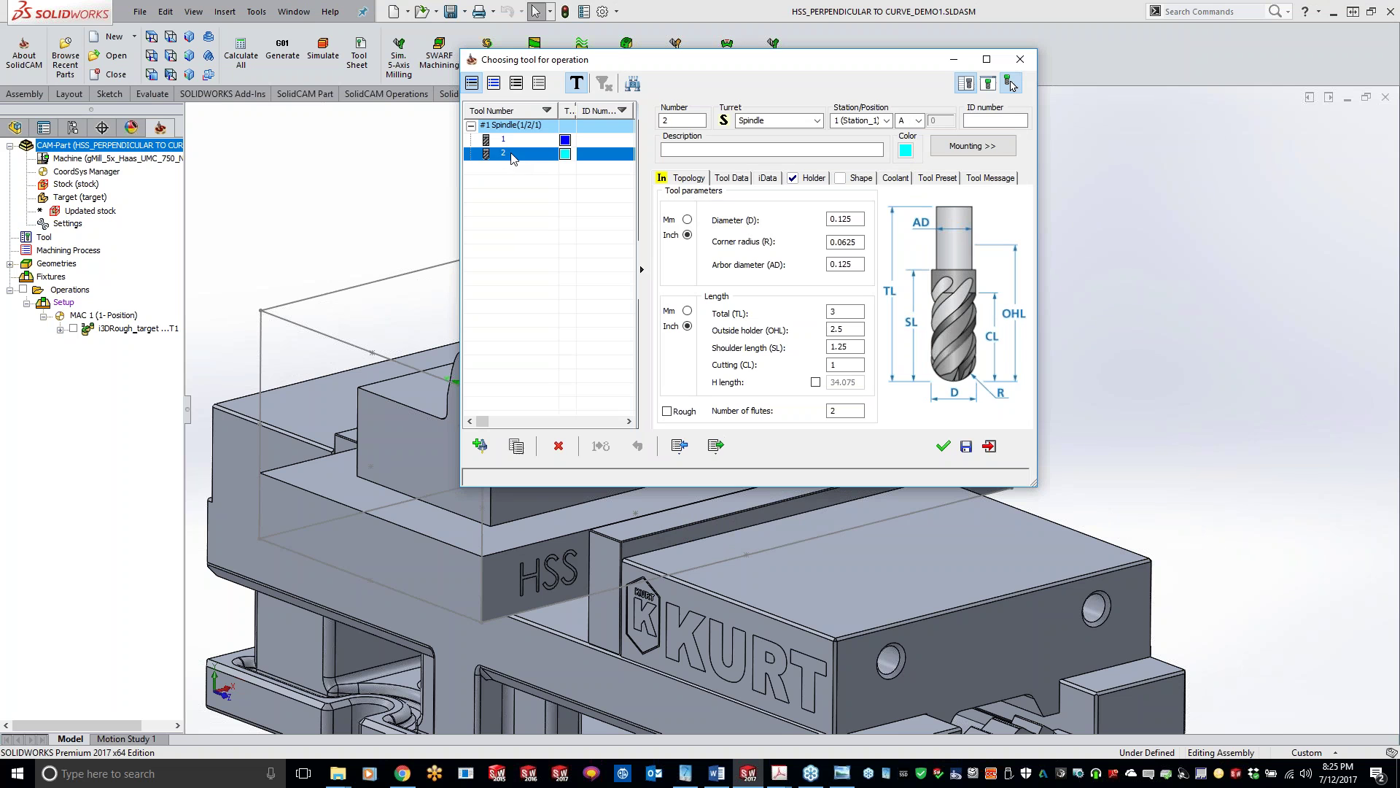
double_click(513, 159)
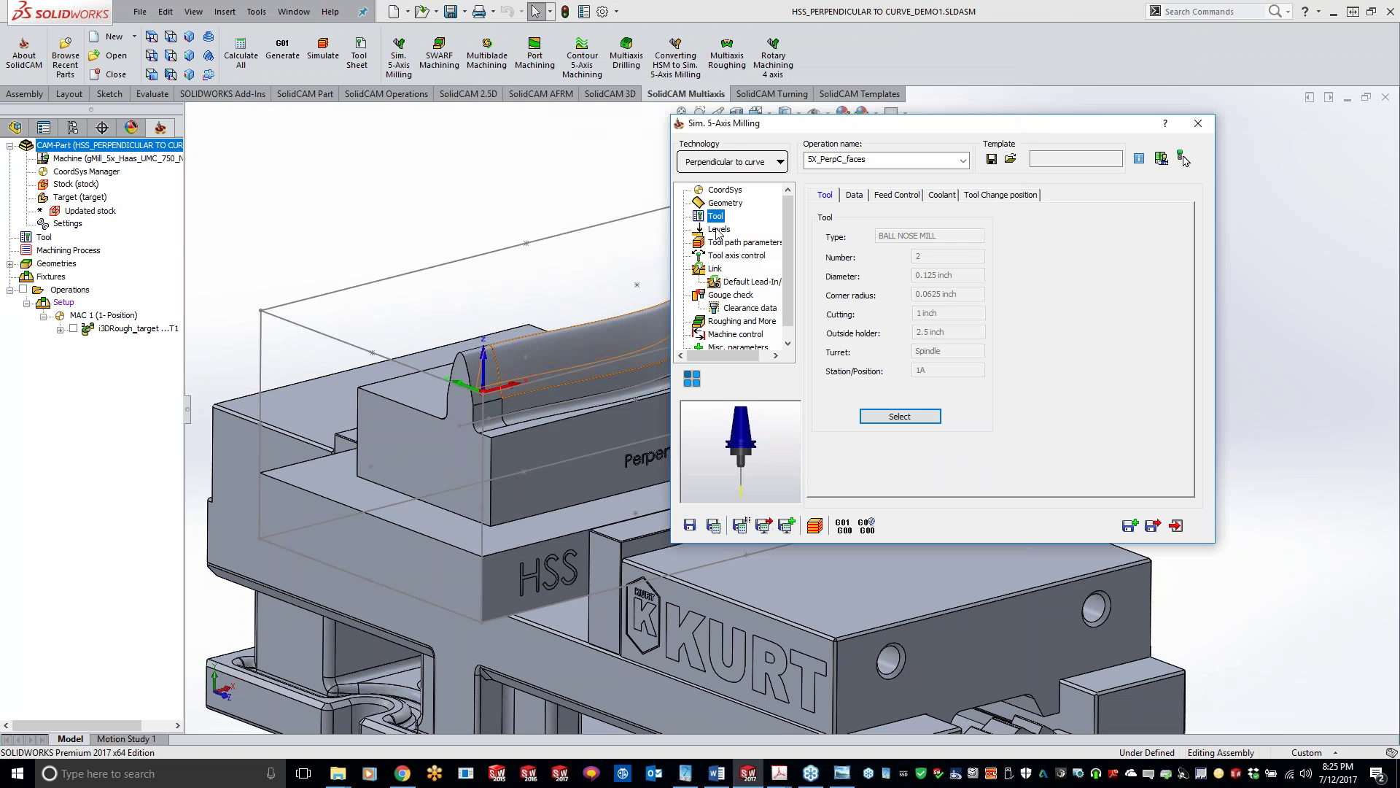
- Set the tool axis control's side tilt definition to Follow surface ISO Lines direction, then save and calculate the operation
left_click(718, 231)
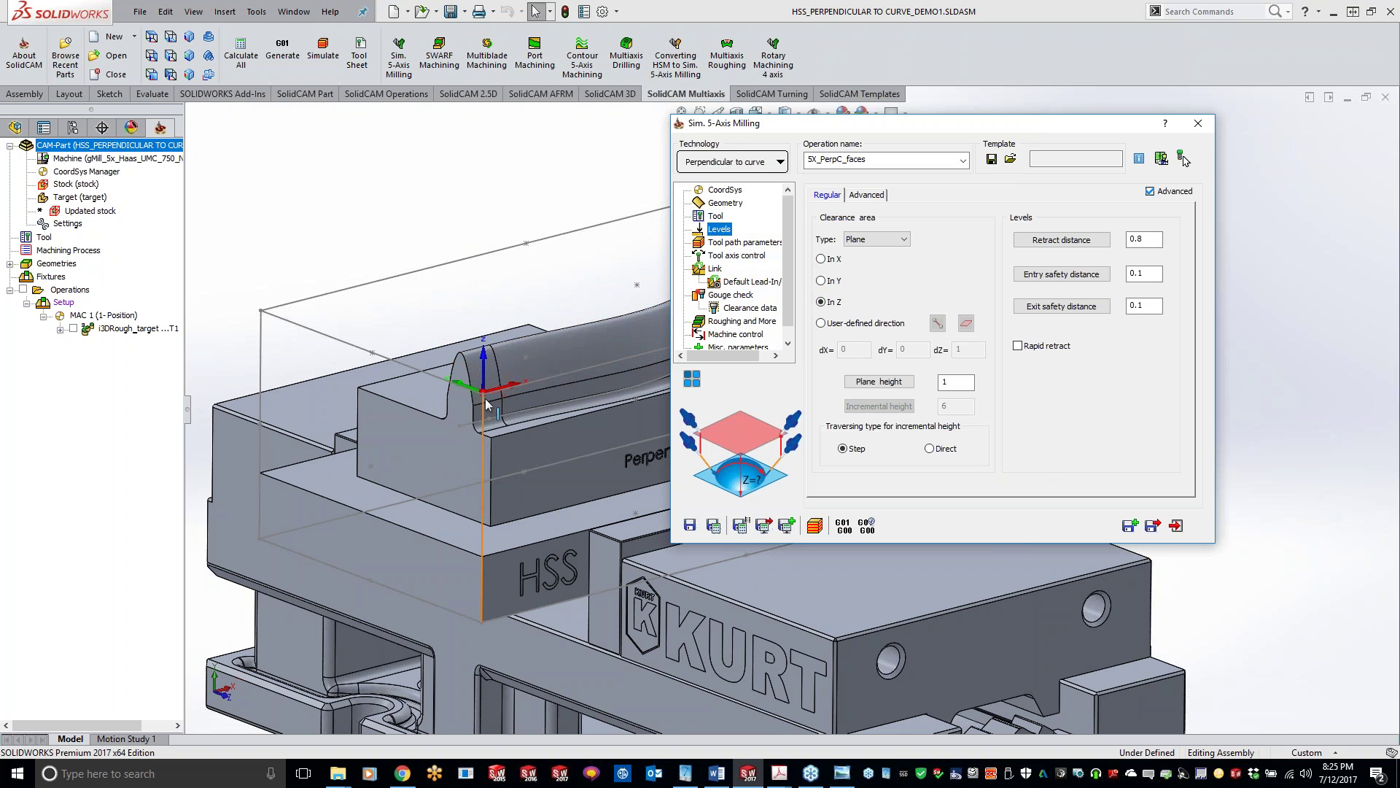
left_click(950, 386)
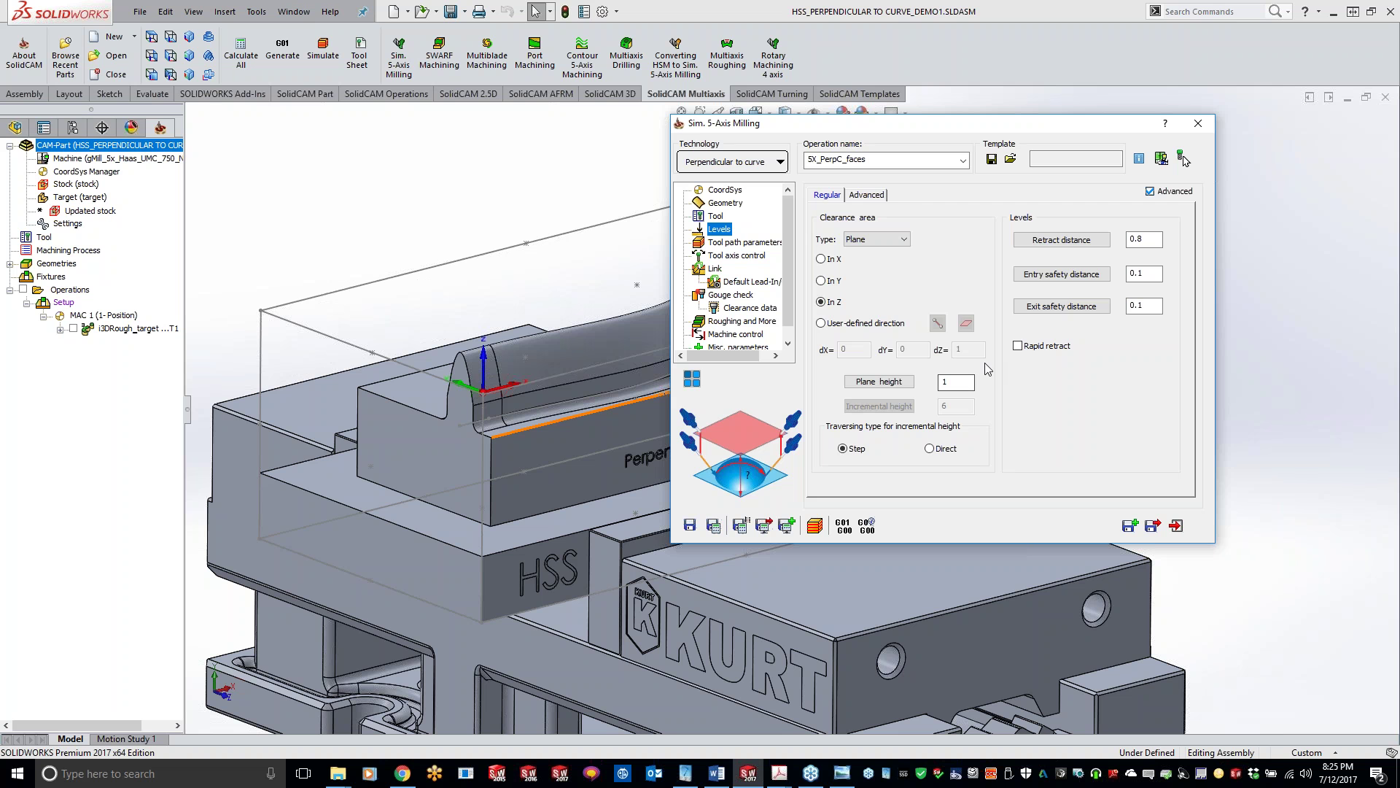
left_click(735, 246)
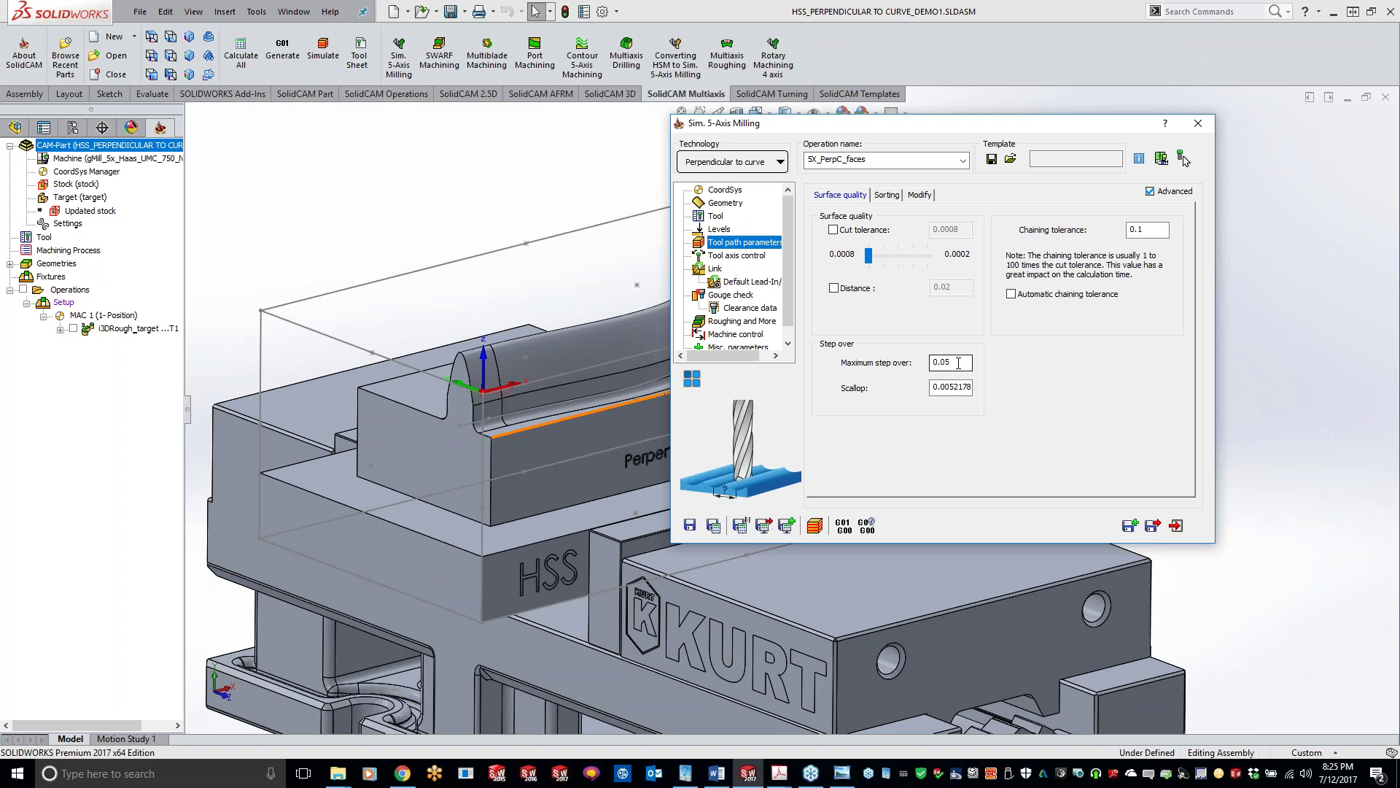
left_click(885, 197)
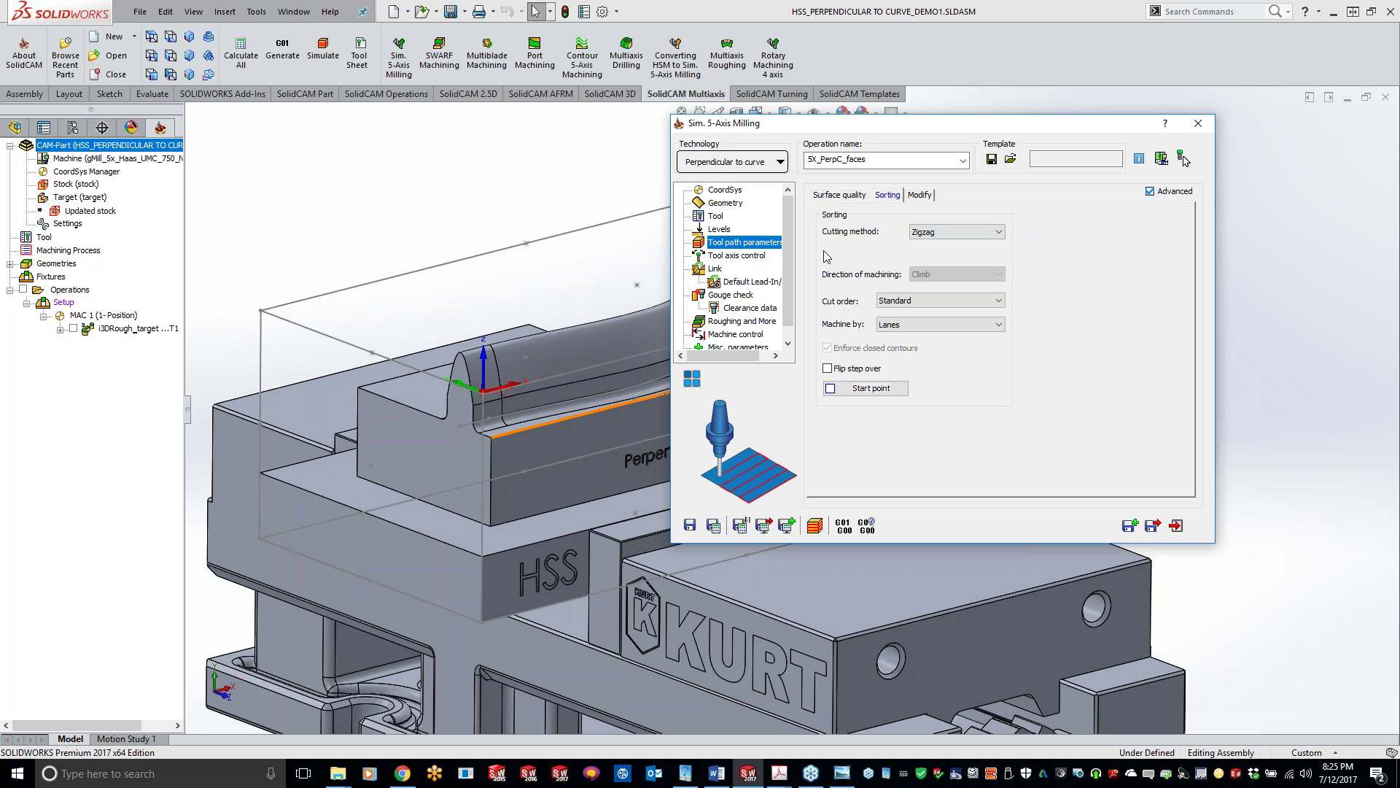
left_click(738, 257)
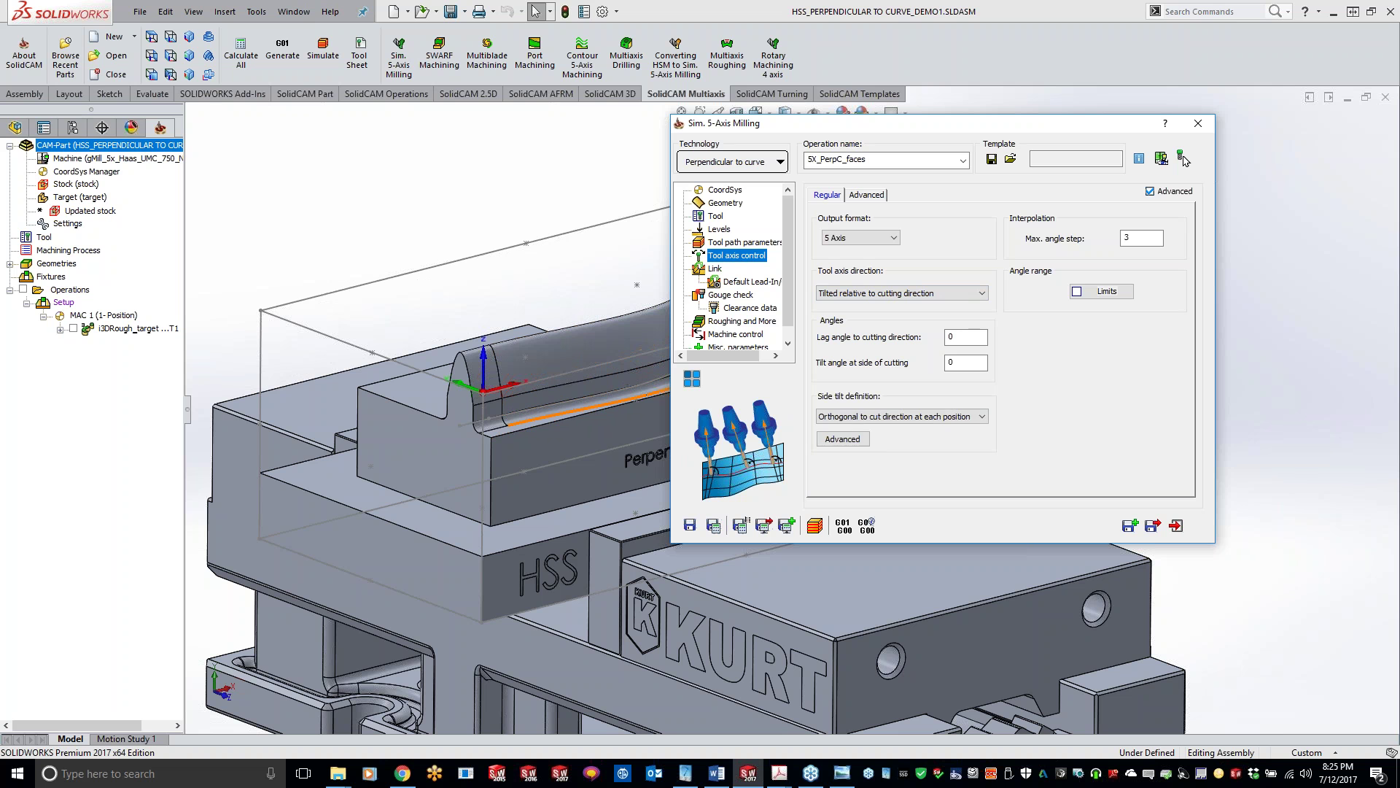
left_click(902, 416)
left_click(875, 441)
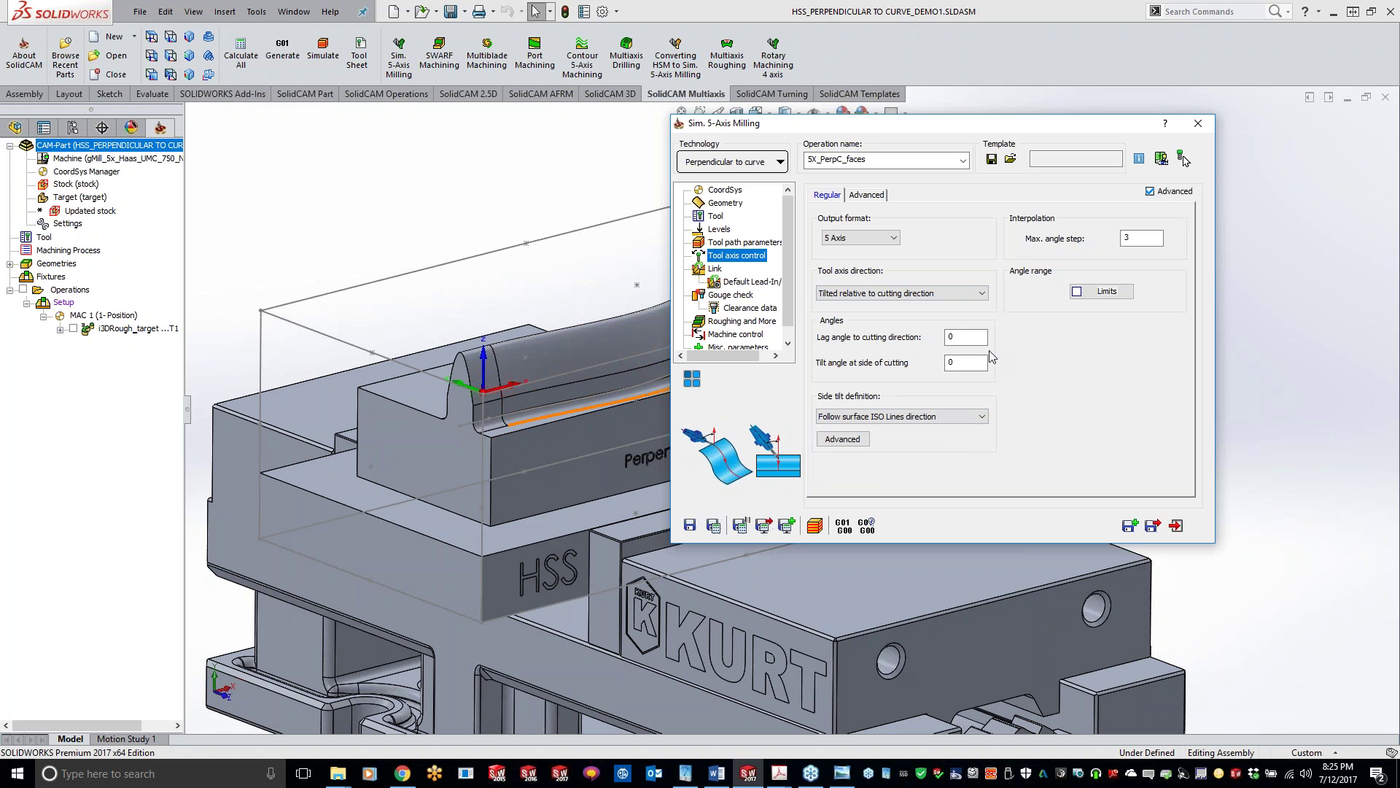
left_click(714, 525)
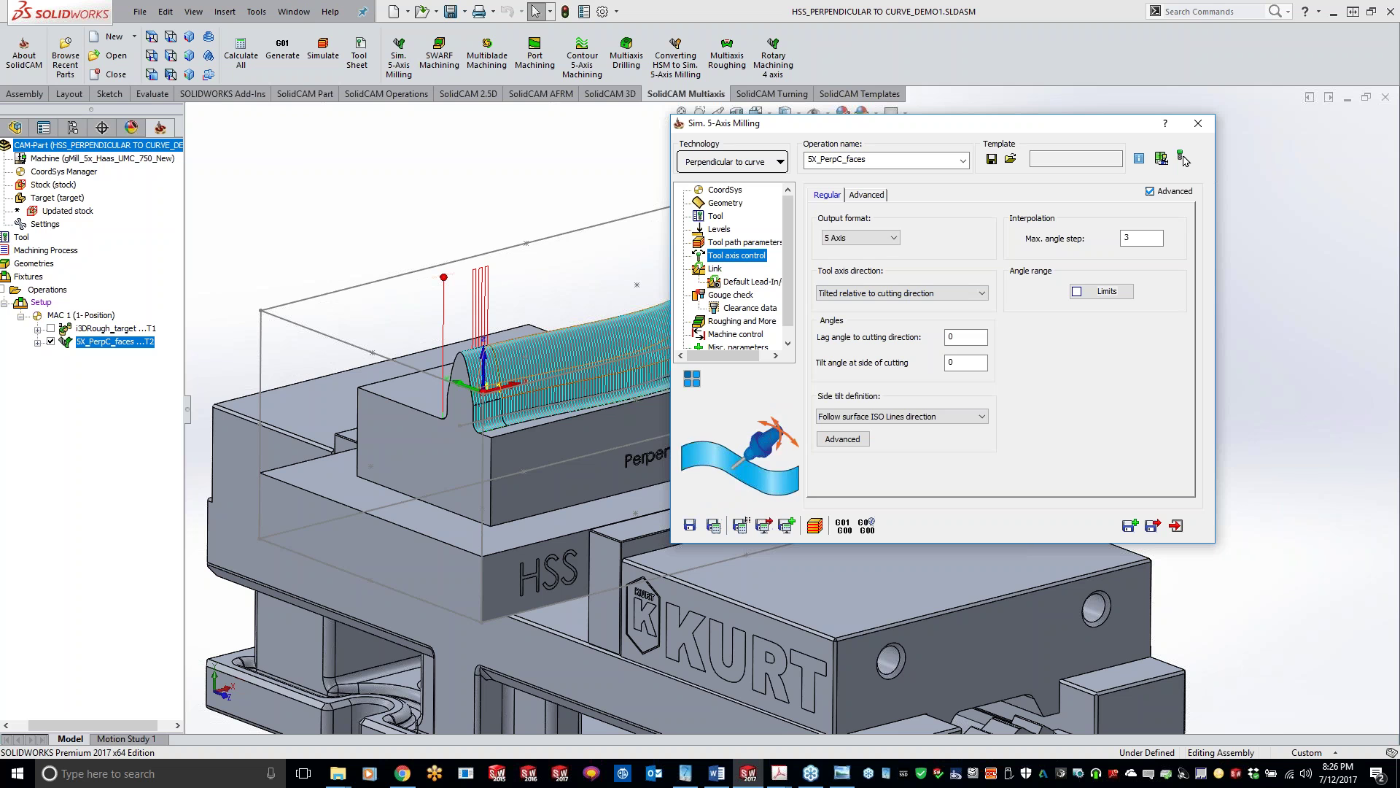
- Set the large moves between slices to Direct in the link parameters, then save and recalculate the operation
left_click(888, 240)
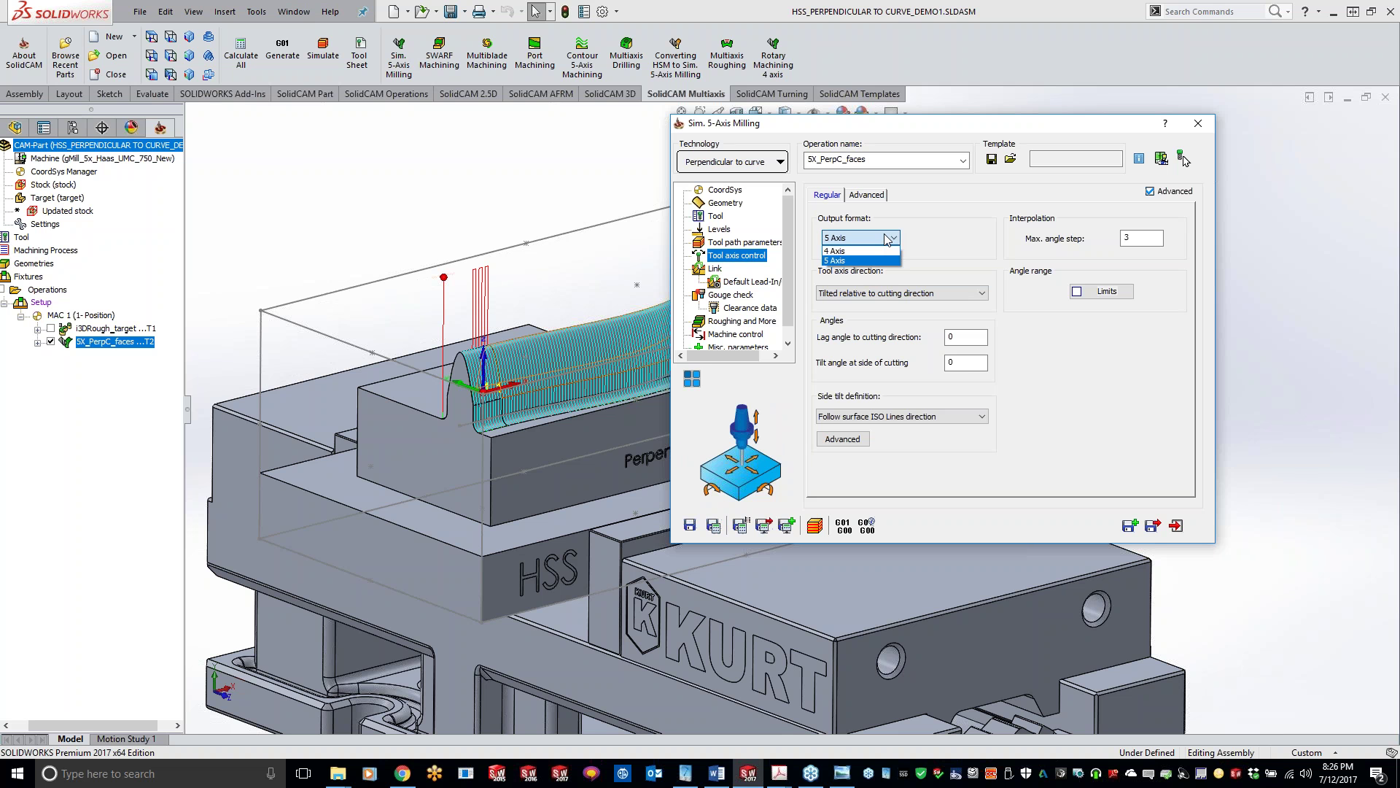
left_click(966, 234)
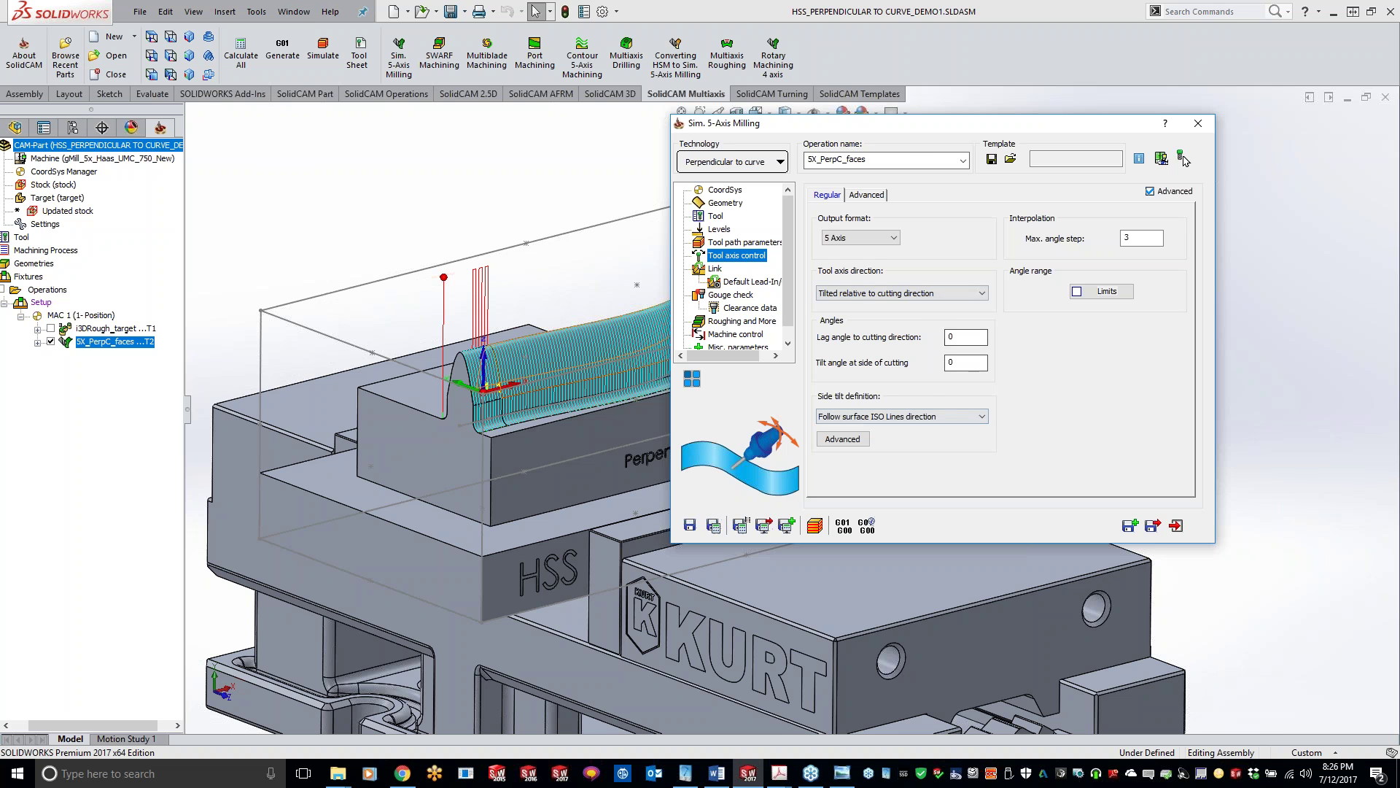
left_click(404, 191)
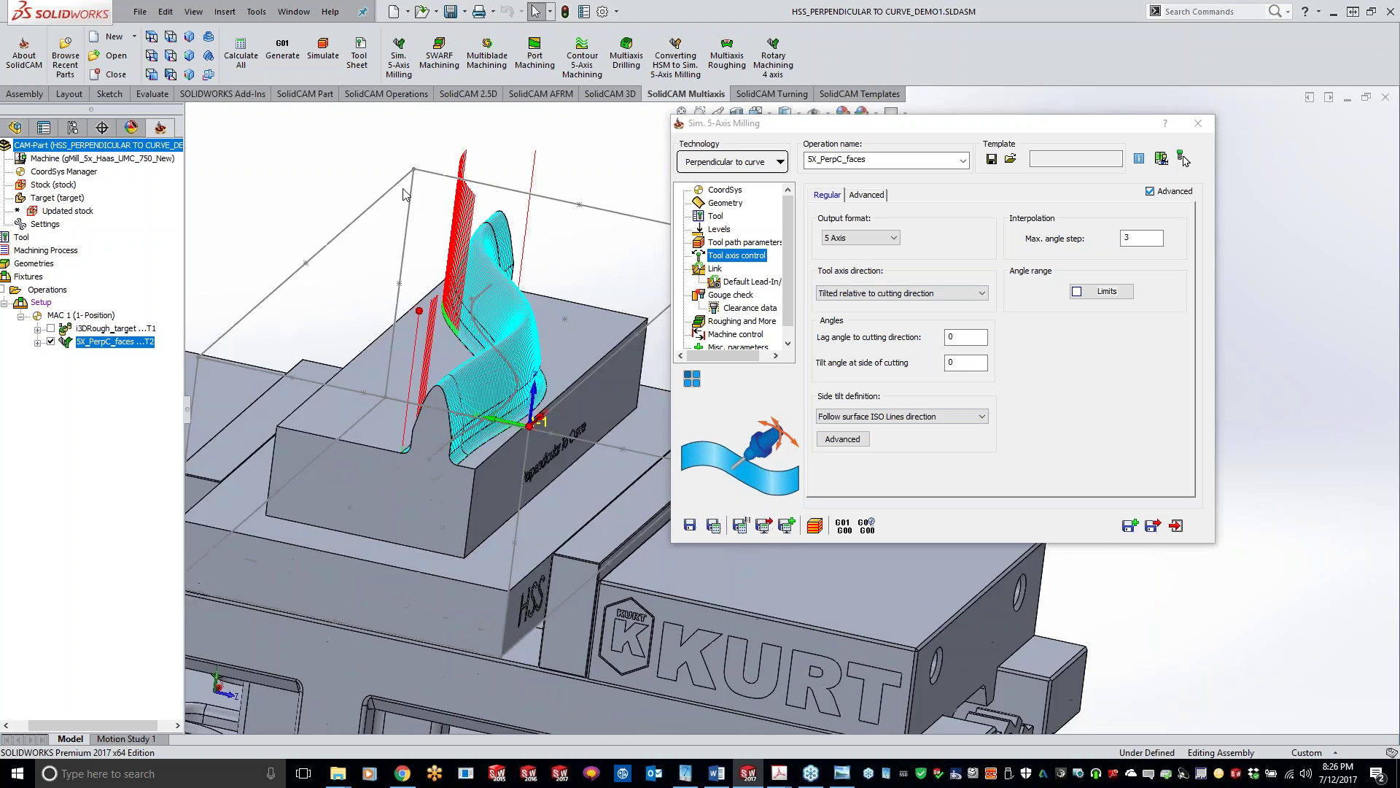
middle_click_drag(403, 190, 441, 296)
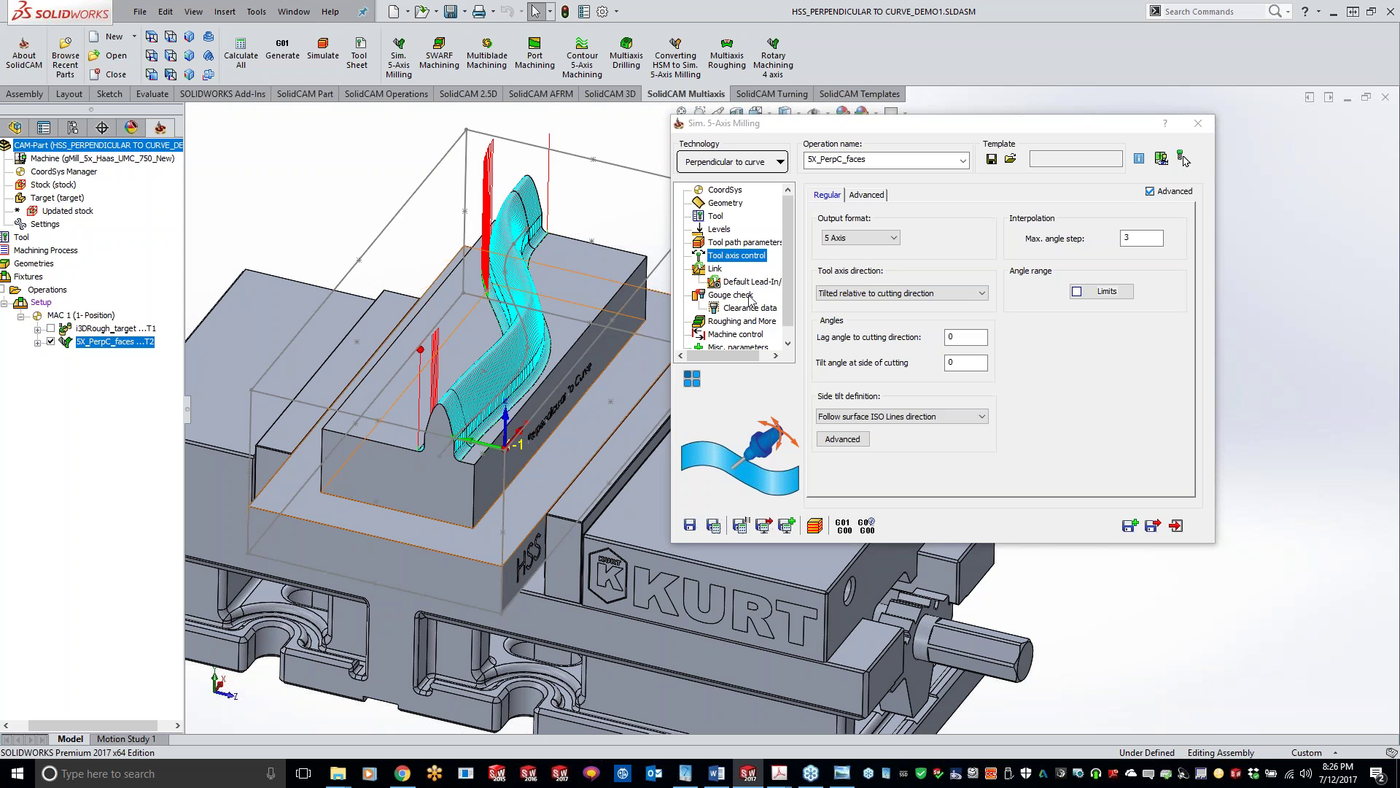
left_click(715, 268)
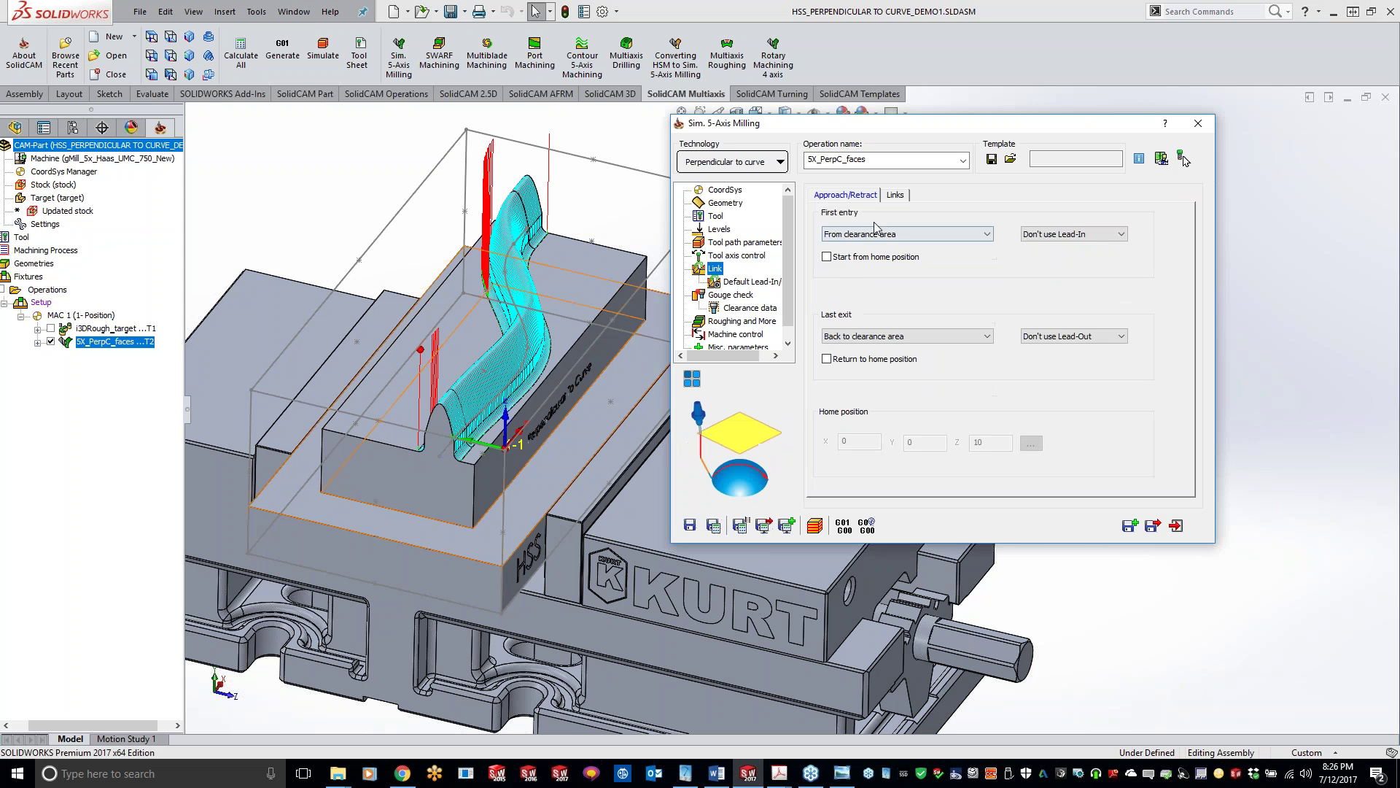
left_click(897, 196)
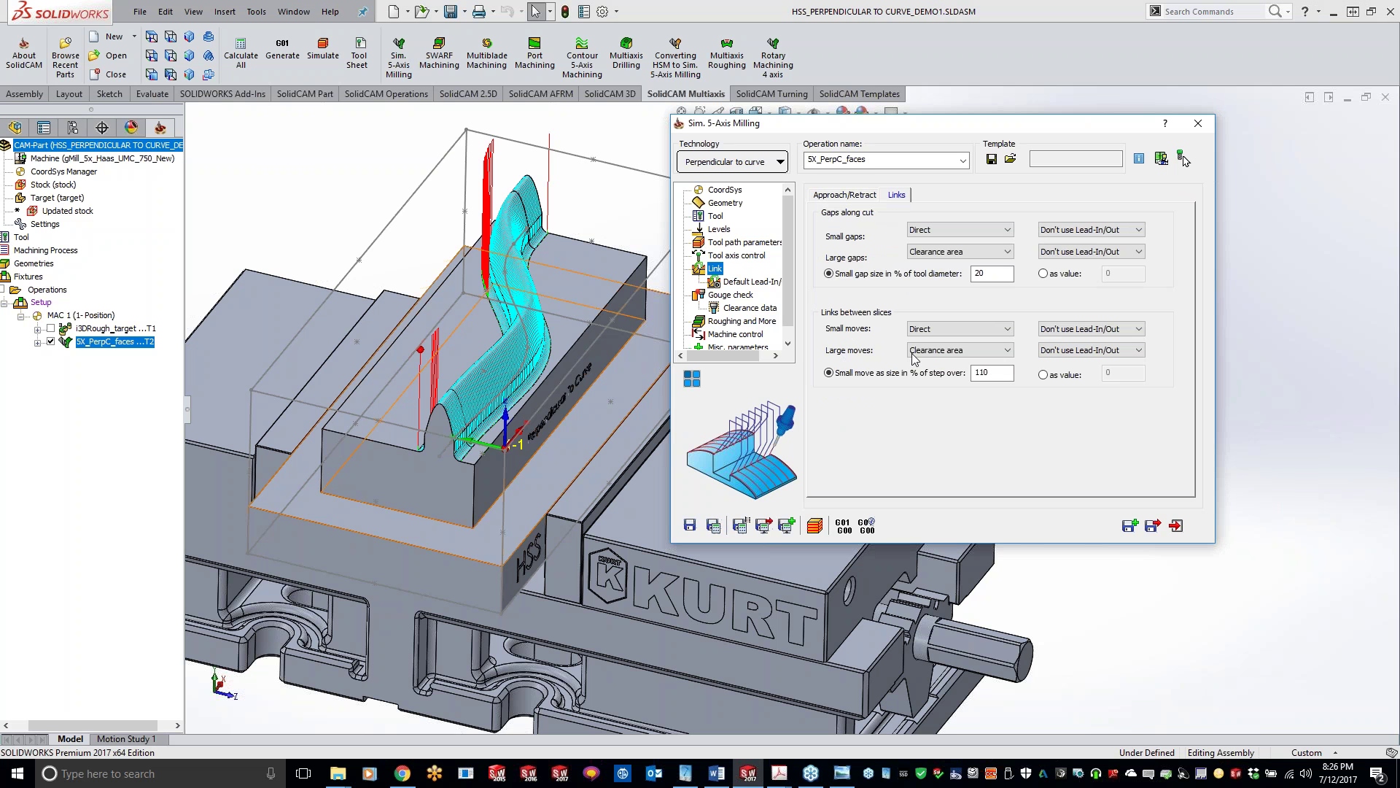
left_click(946, 351)
left_click(944, 363)
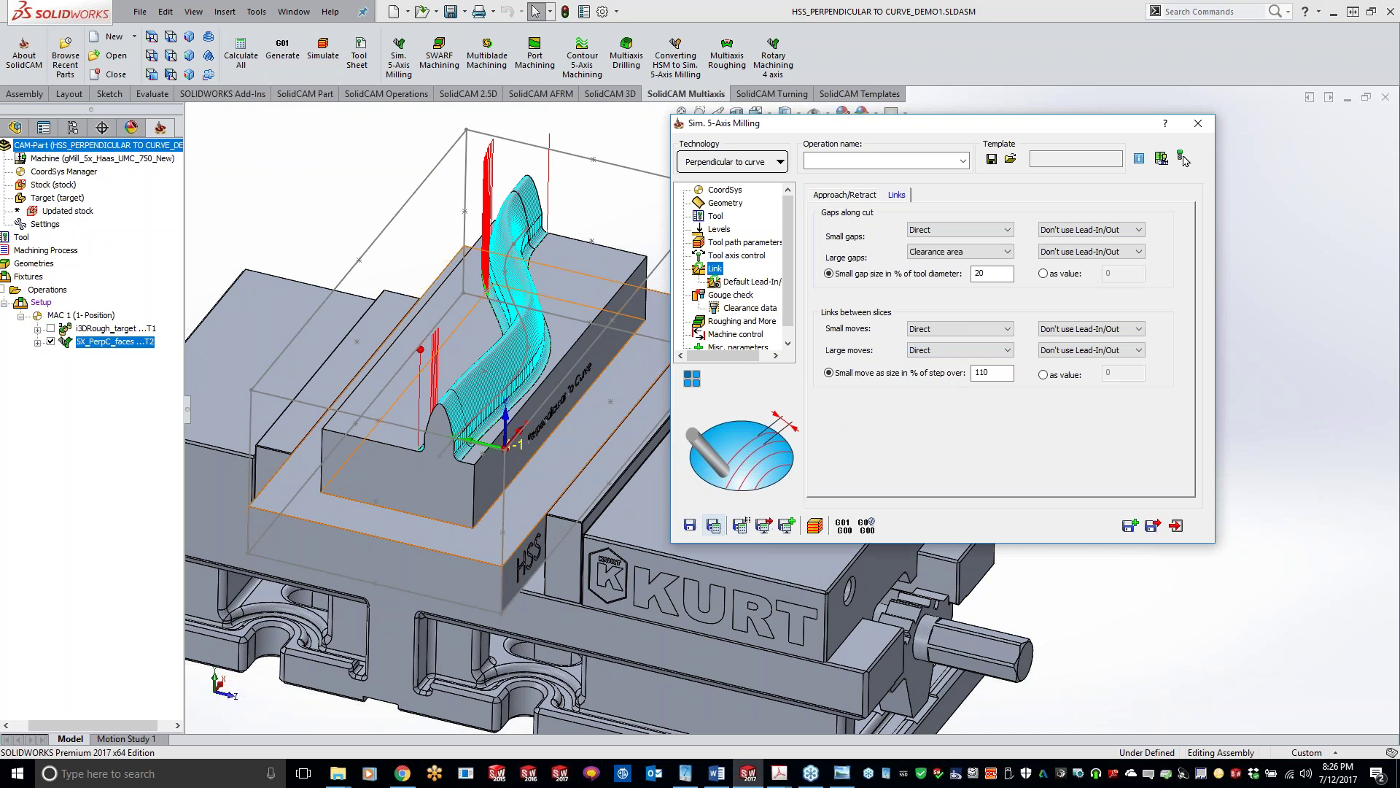
left_click(714, 525)
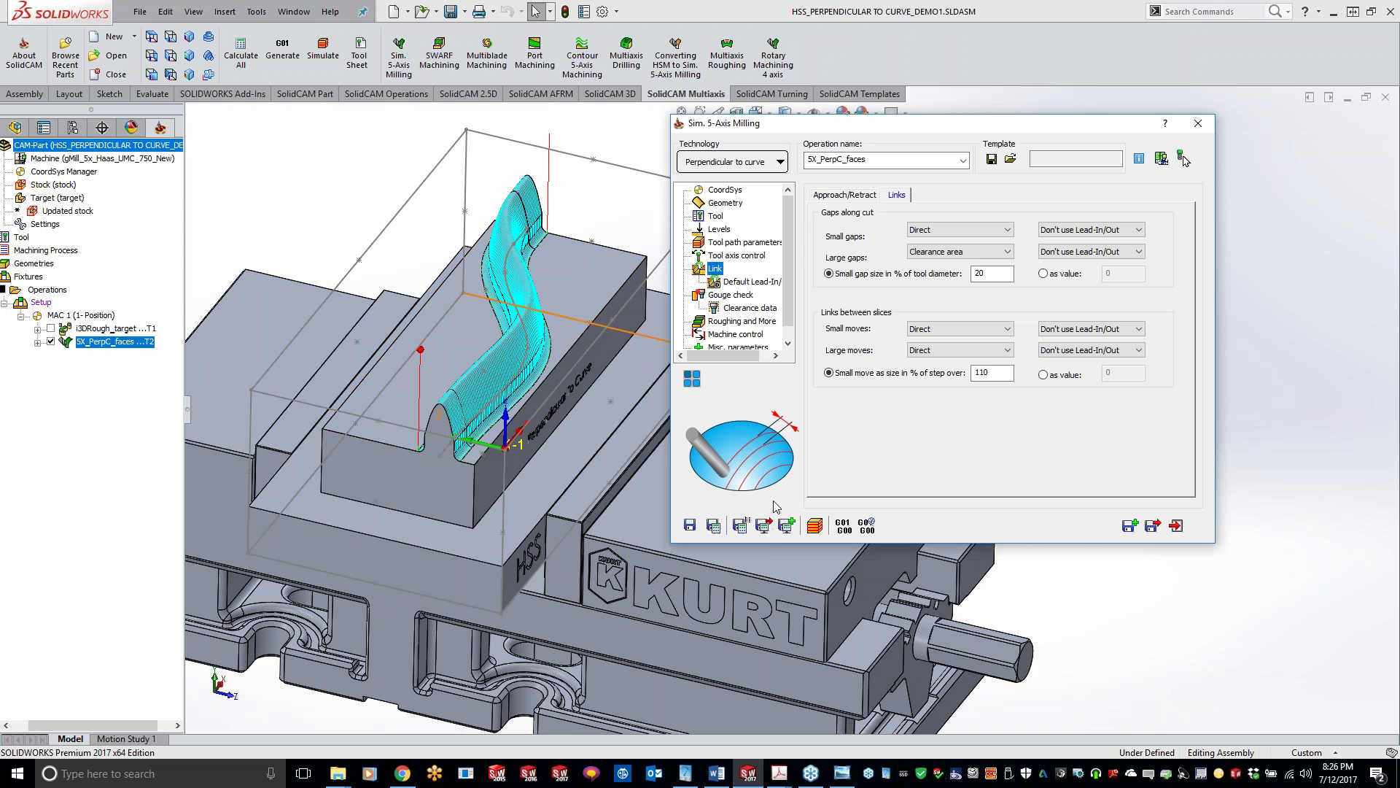
- Simulate the 5X_PerpC_faces operation in SolidVerify and play the material removal
left_click(814, 525)
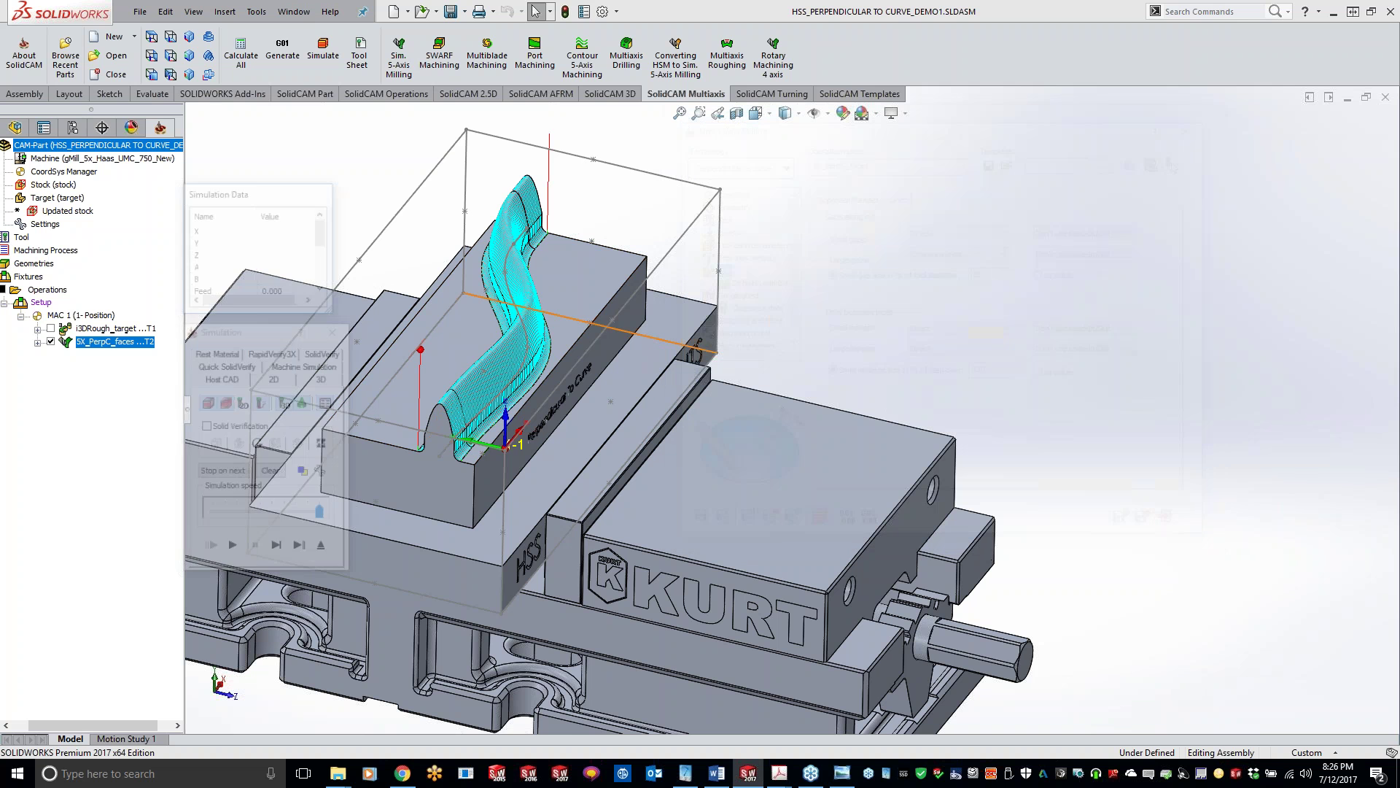
left_click(326, 351)
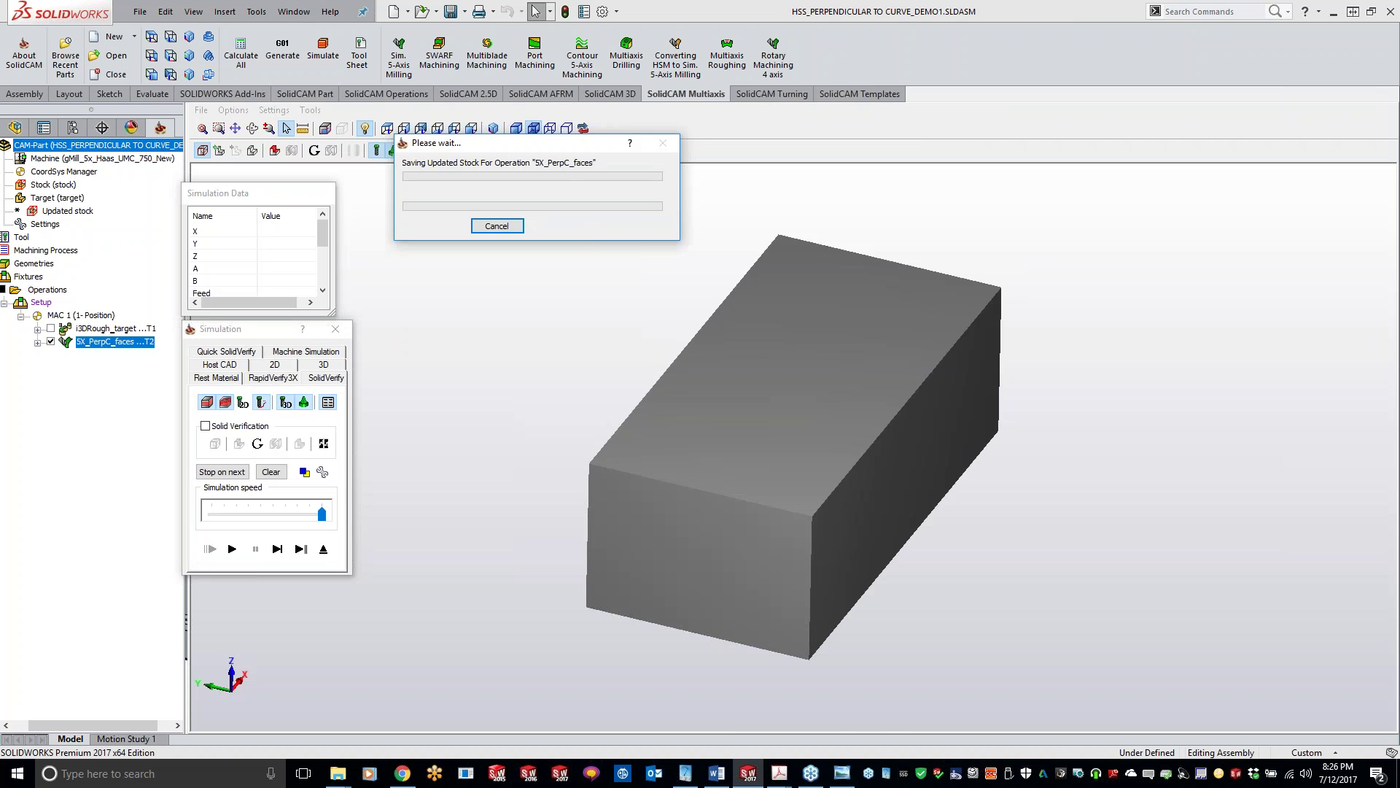
left_click(232, 548)
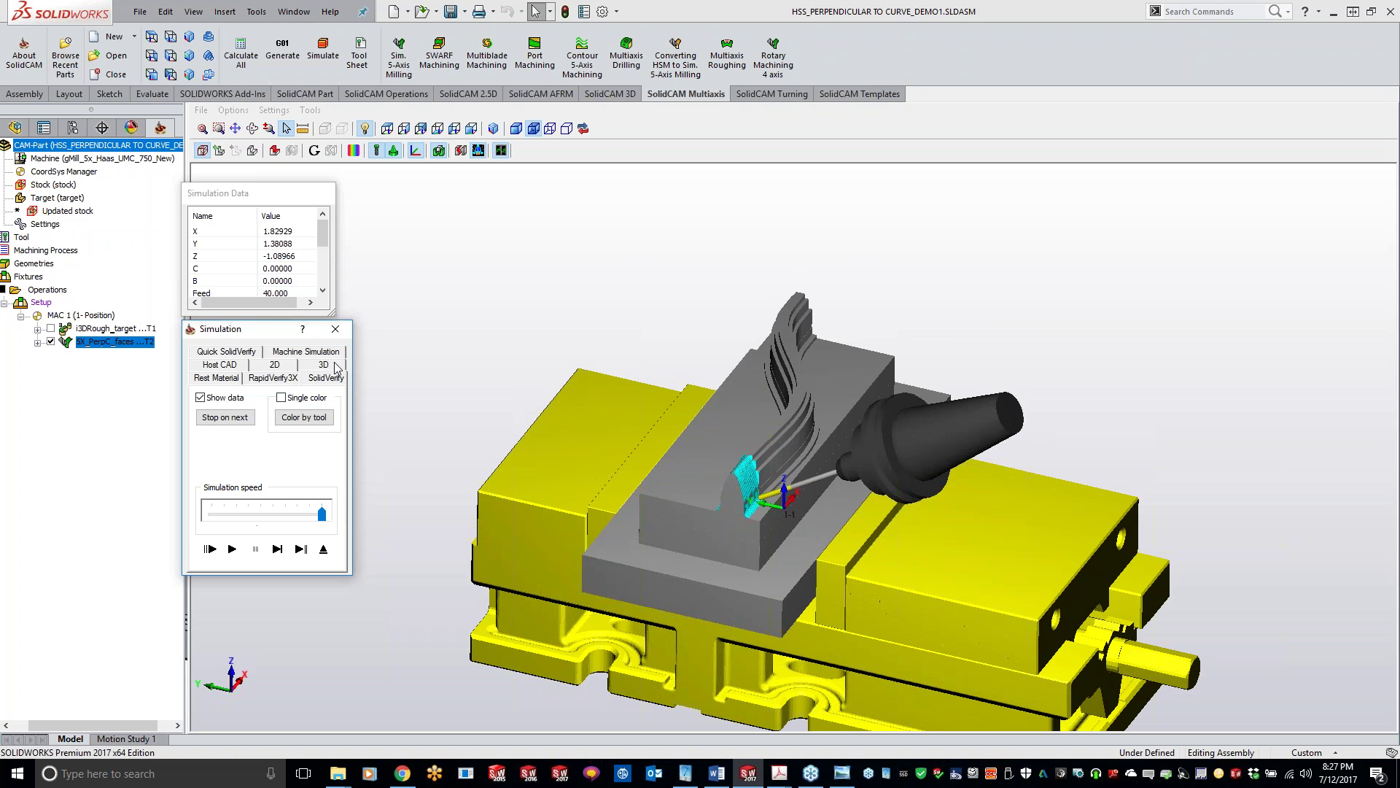
- Try the Machine Simulation of the operation on the Haas machine, then close the simulation
left_click(307, 352)
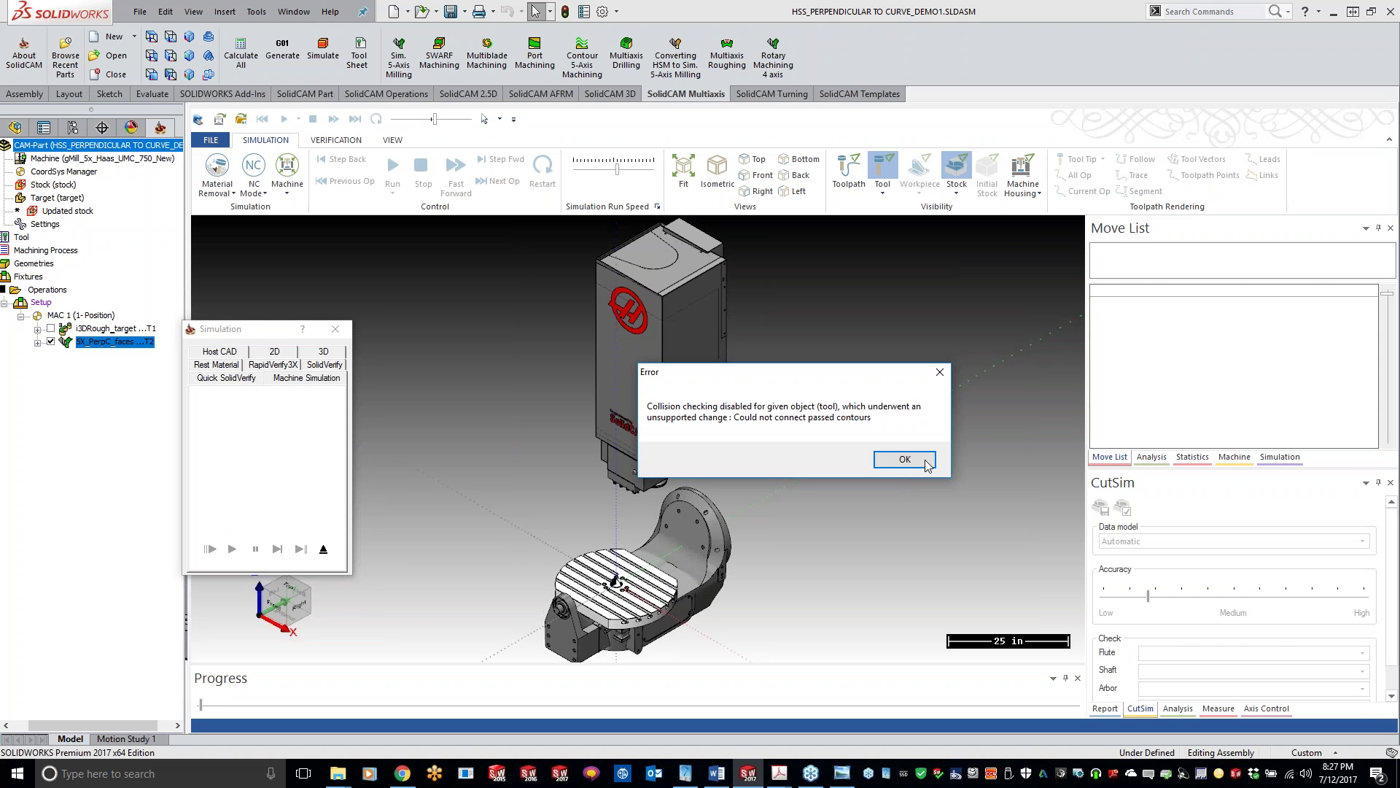
left_click(925, 461)
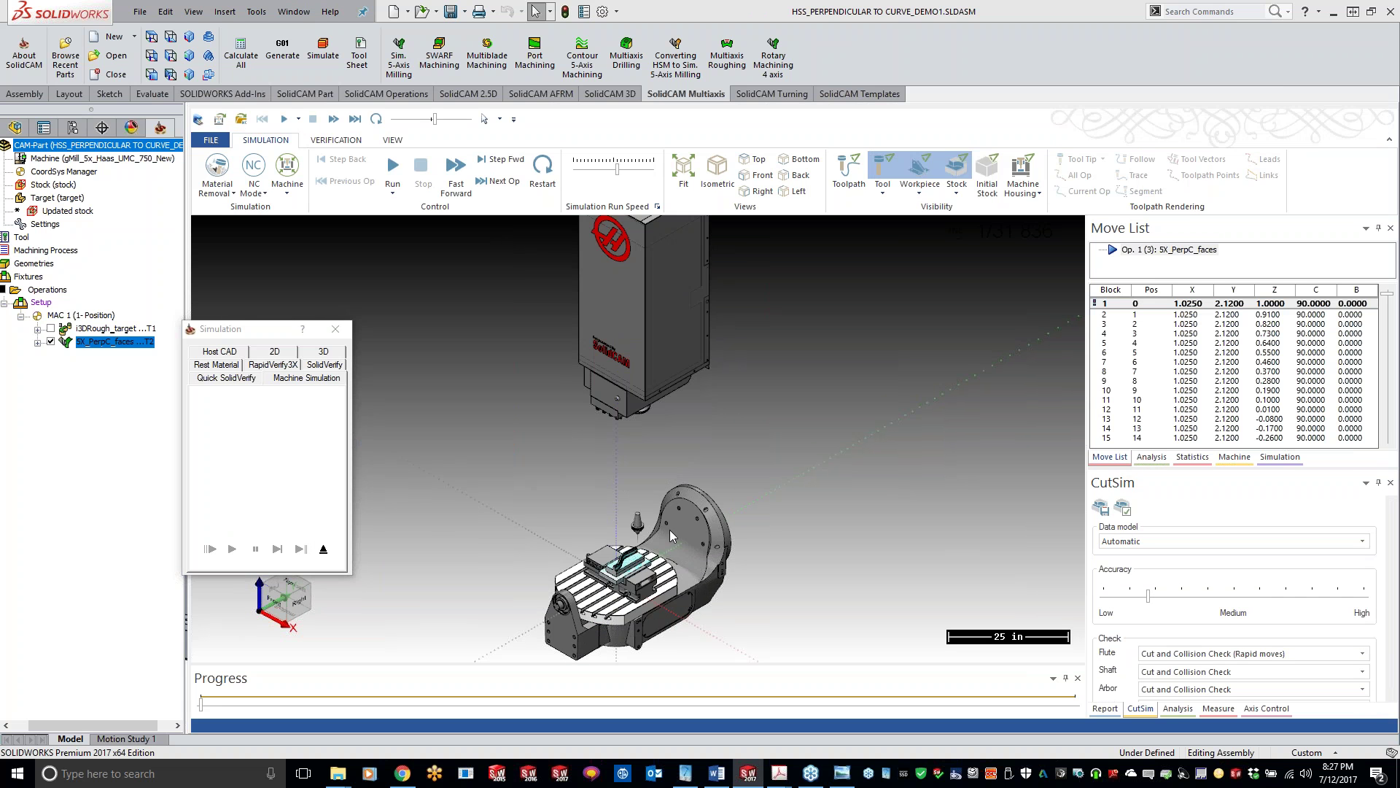
middle_click_drag(782, 443, 699, 458)
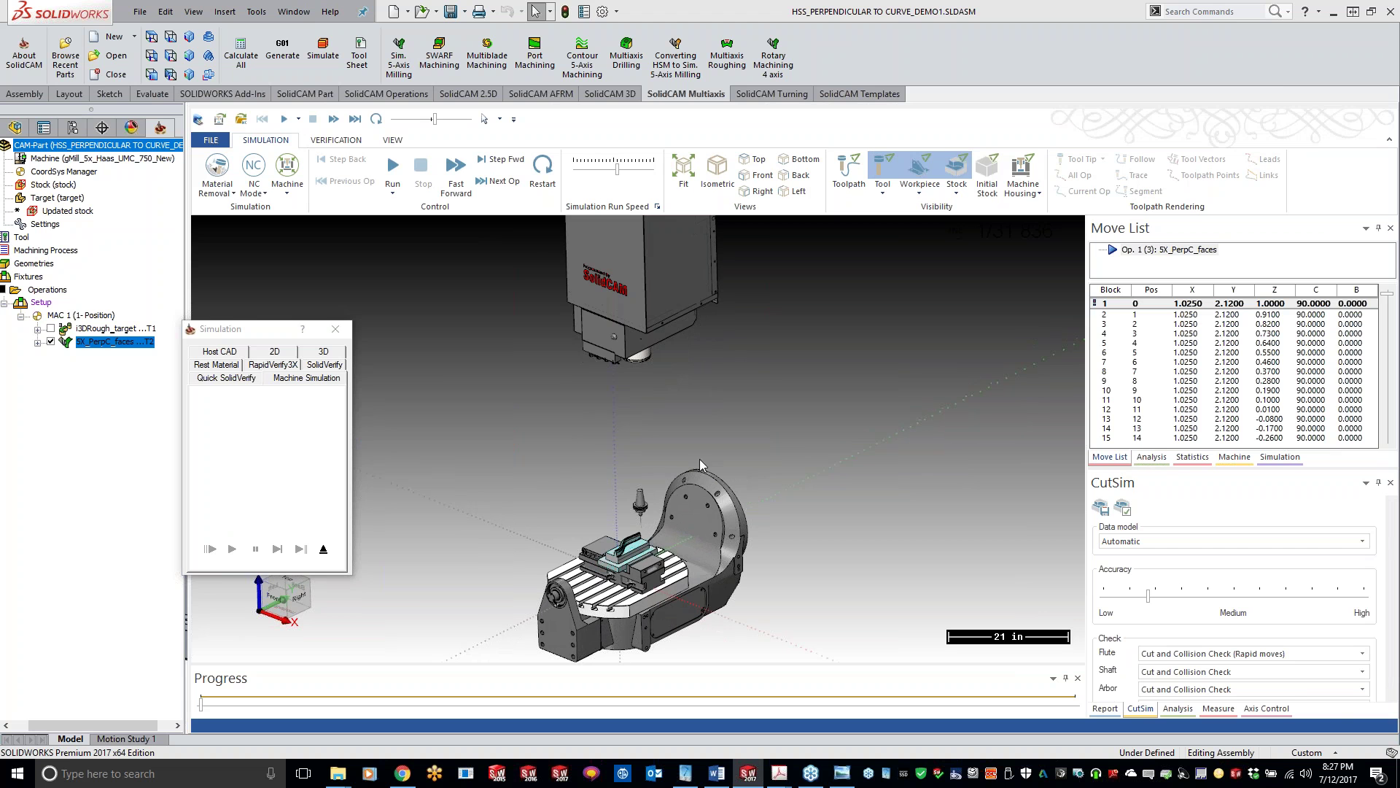
left_click(336, 329)
- Reopen the 5X_PerpC_faces operation, load it in Machine Simulation, inspect the part and tool on the machine, then close the simulation
double_click(113, 343)
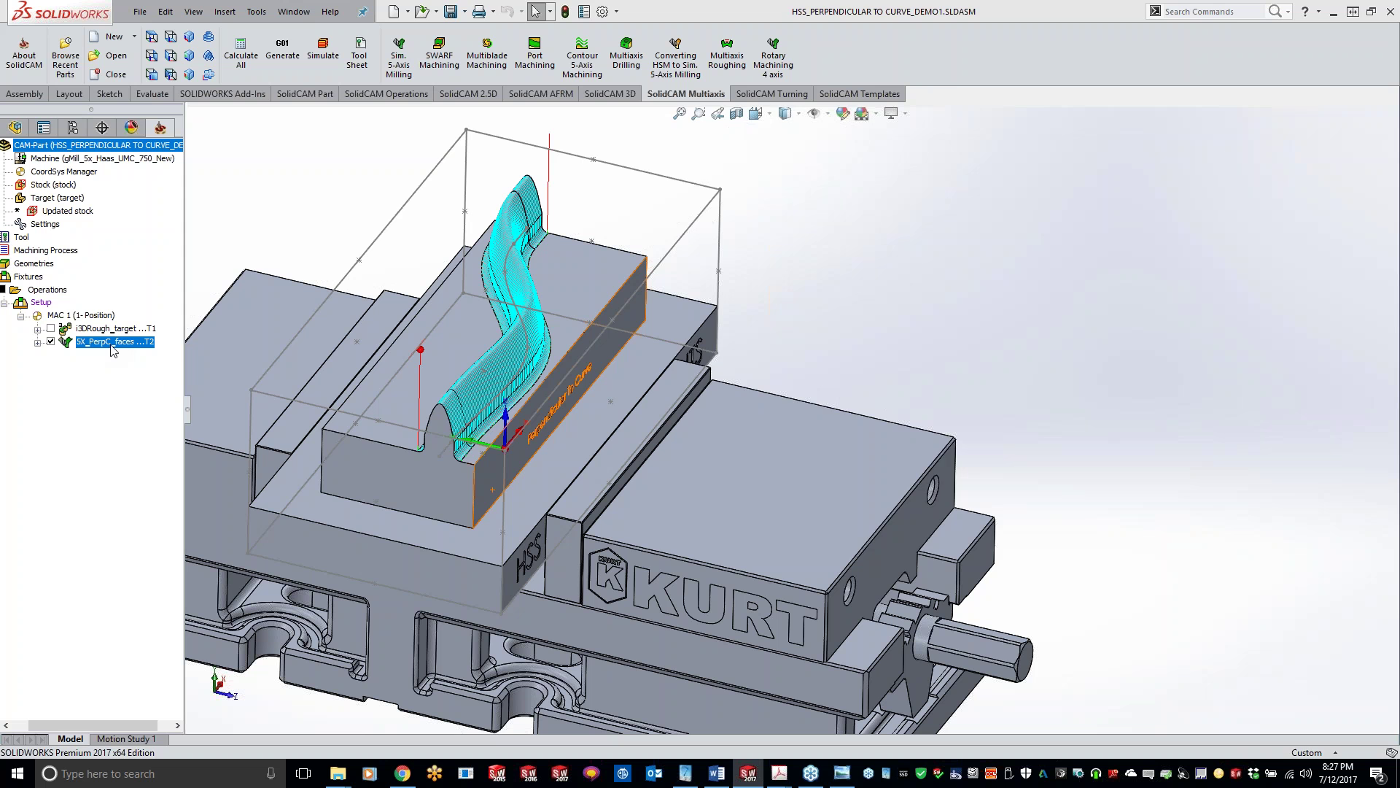
left_click(815, 526)
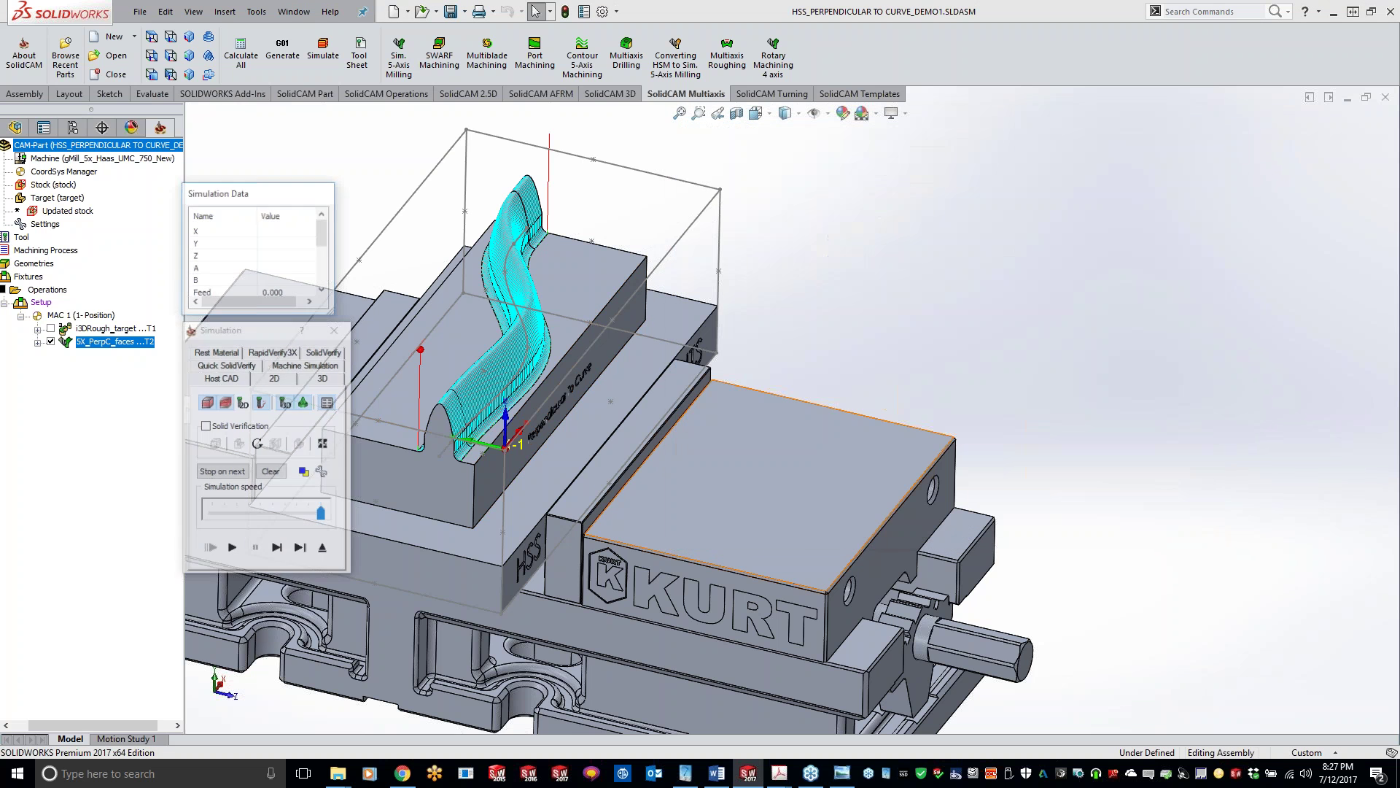
left_click(299, 375)
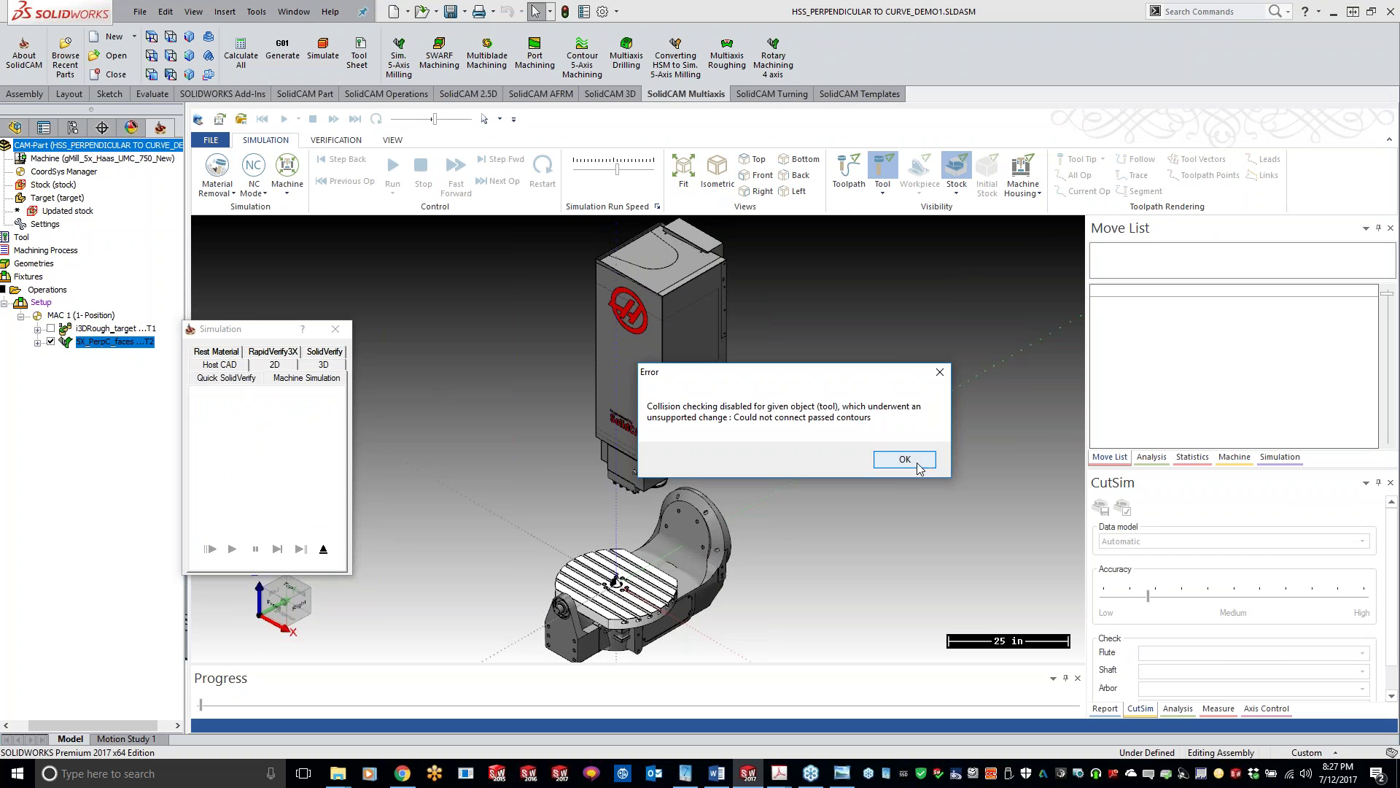
left_click(916, 464)
middle_click_drag(741, 497, 741, 494)
scroll(741, 495, "up", 3)
scroll(701, 483, "up", 2)
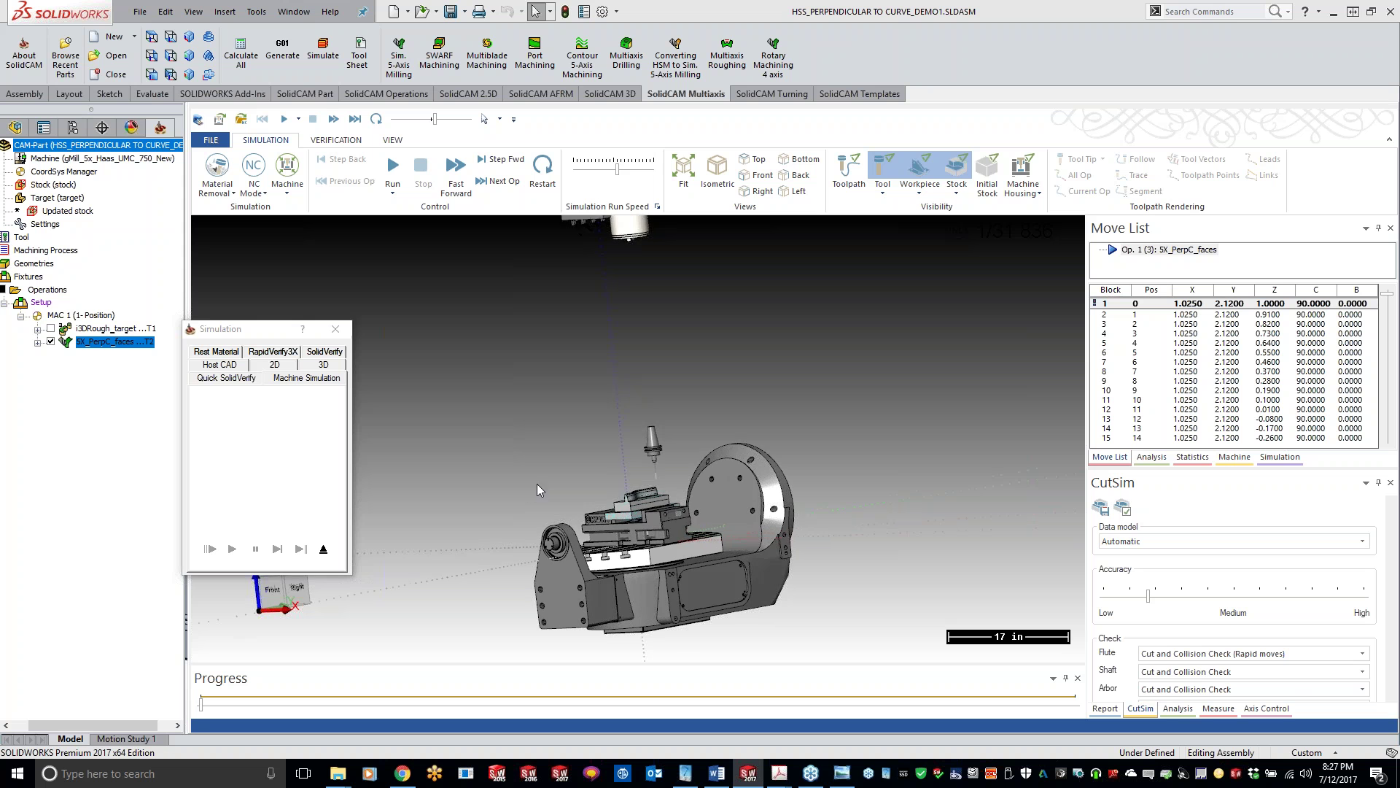
left_click(334, 329)
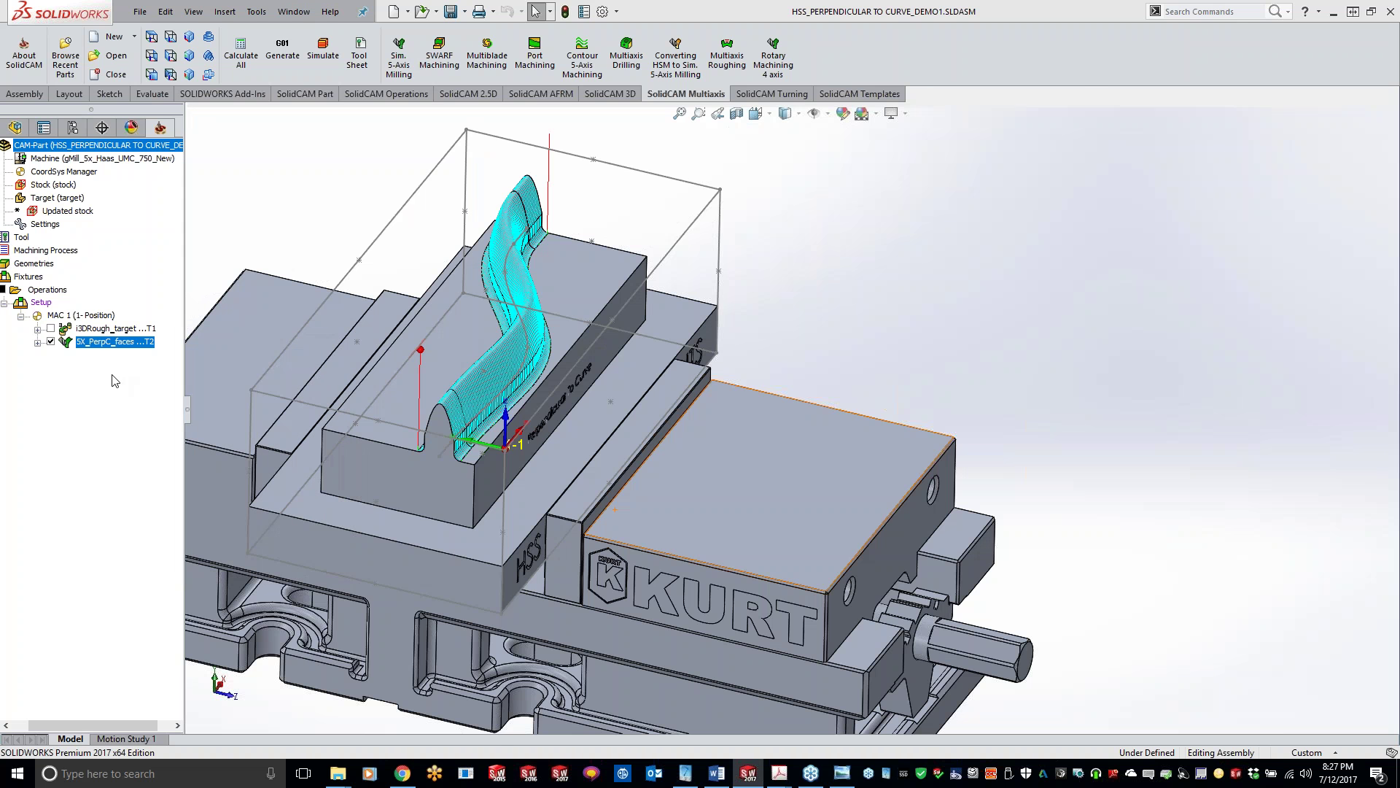
- Check the topology and length settings of the operation's ball nose mill, tool 2, then close the tool table without changes
double_click(145, 343)
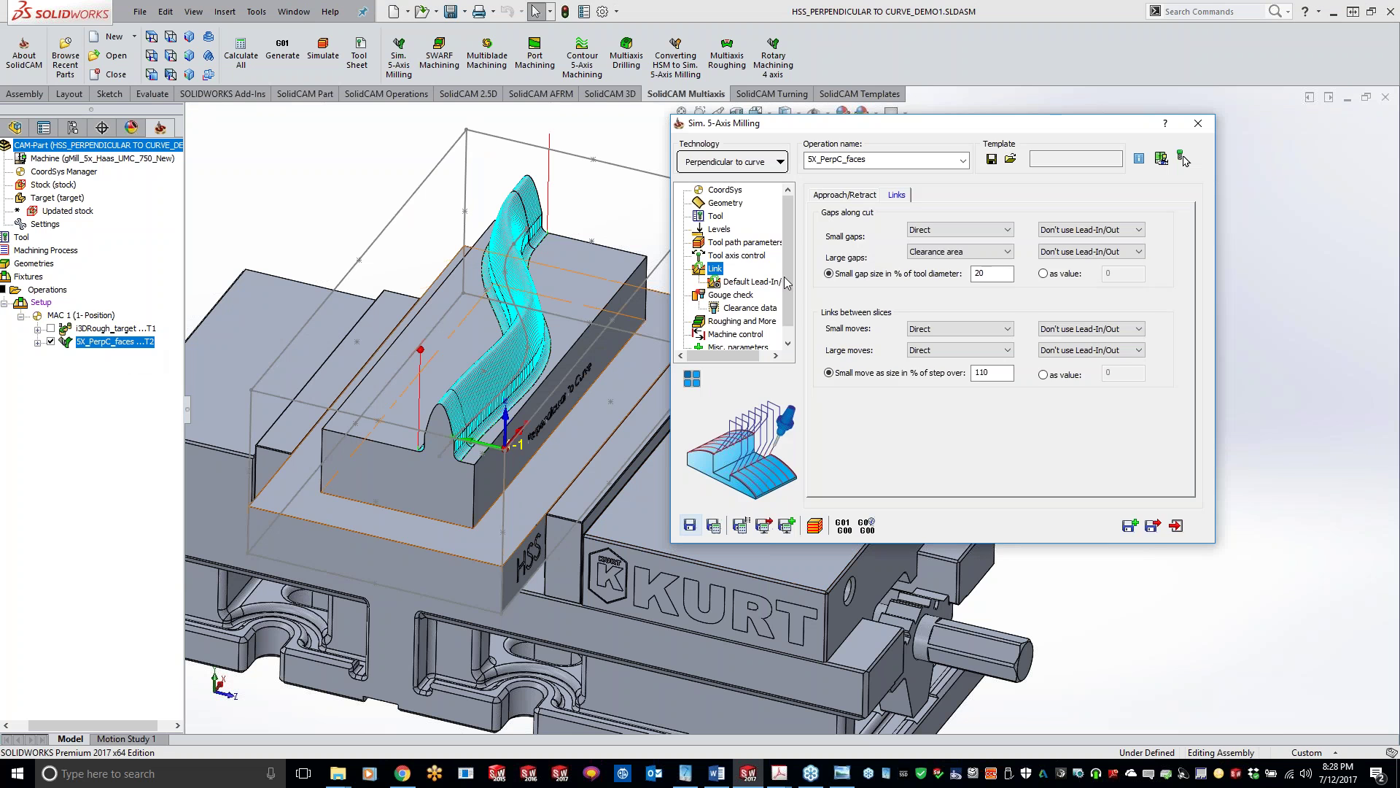
left_click(714, 217)
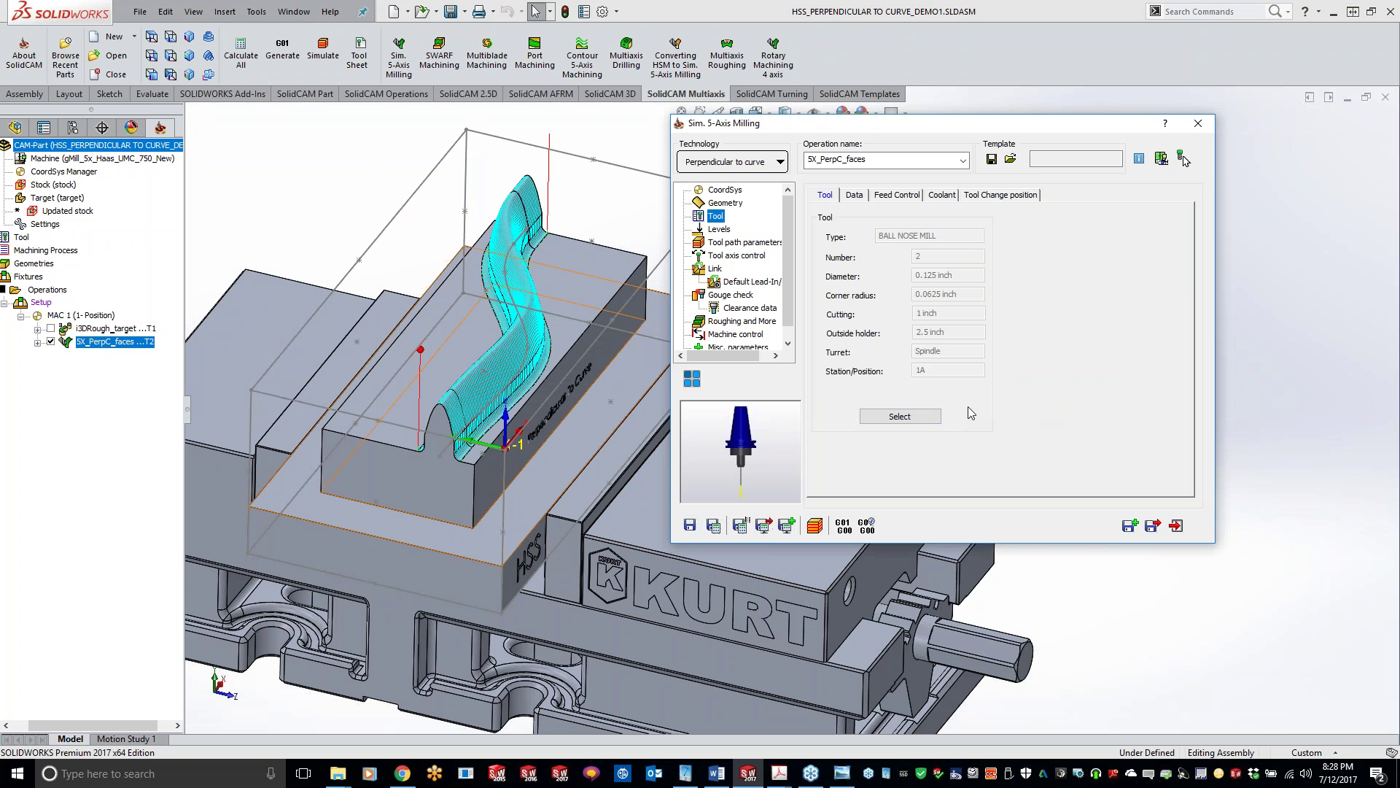
left_click(903, 416)
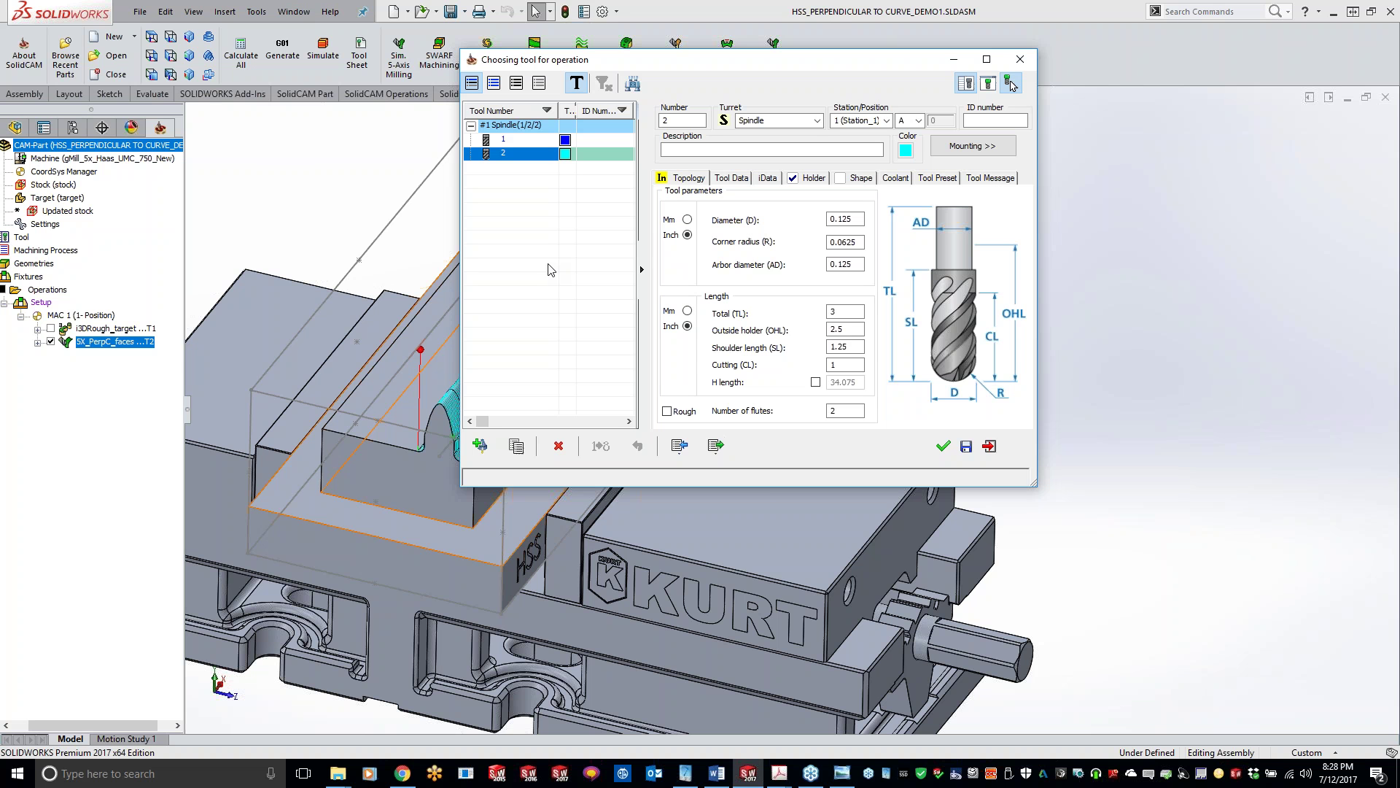
left_click(817, 384)
left_click(817, 384)
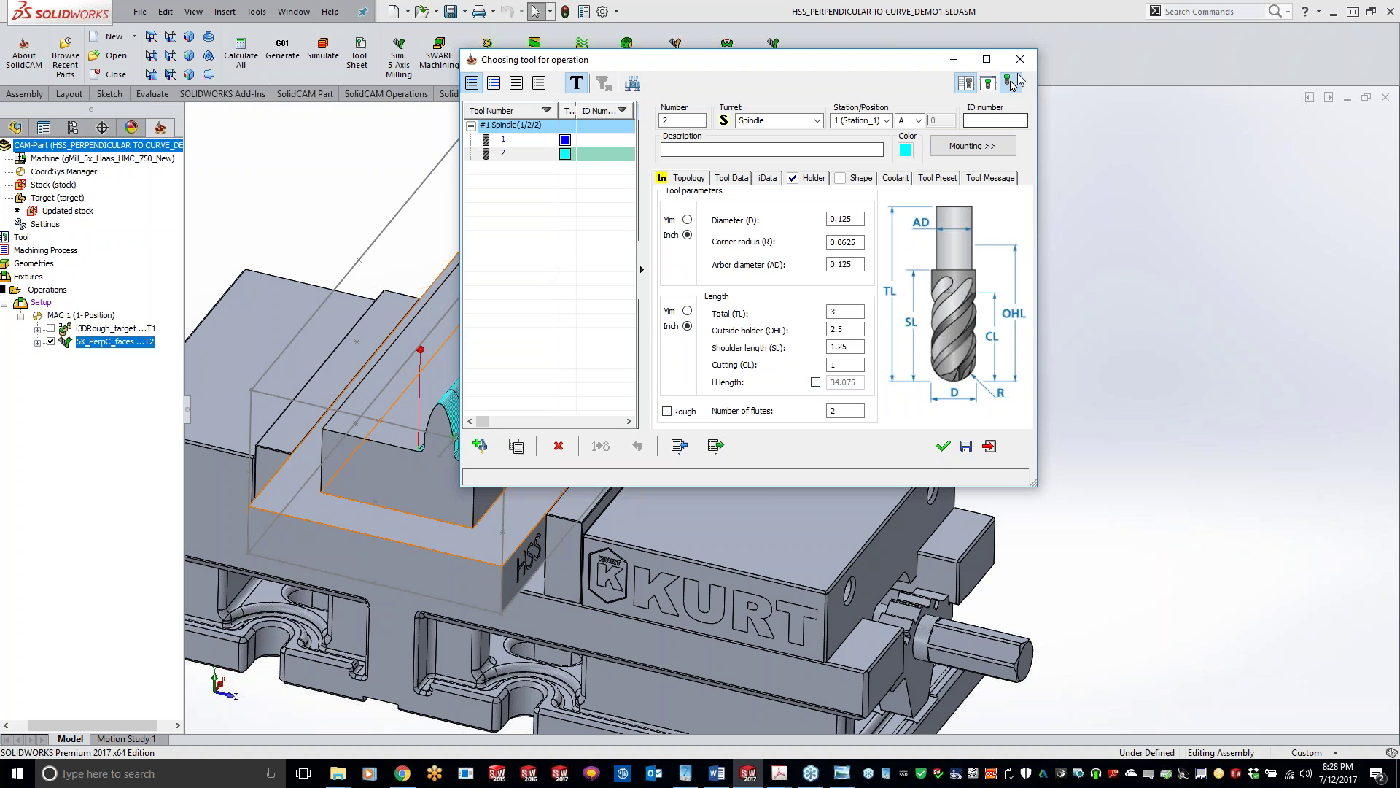
left_click(1021, 60)
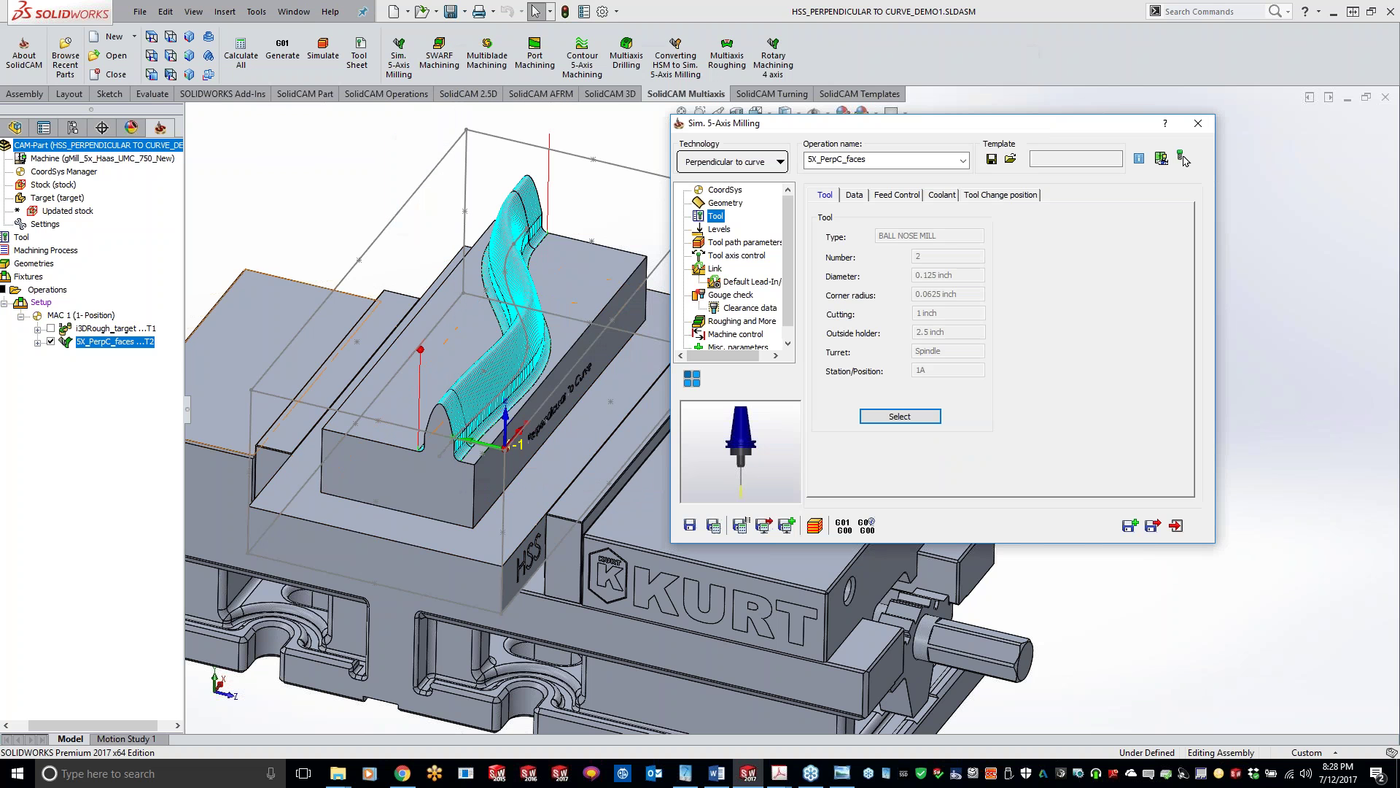
- Play the Machine Simulation of the 5X_PerpC_faces operation on the Haas machine, then close the simulation
left_click(814, 525)
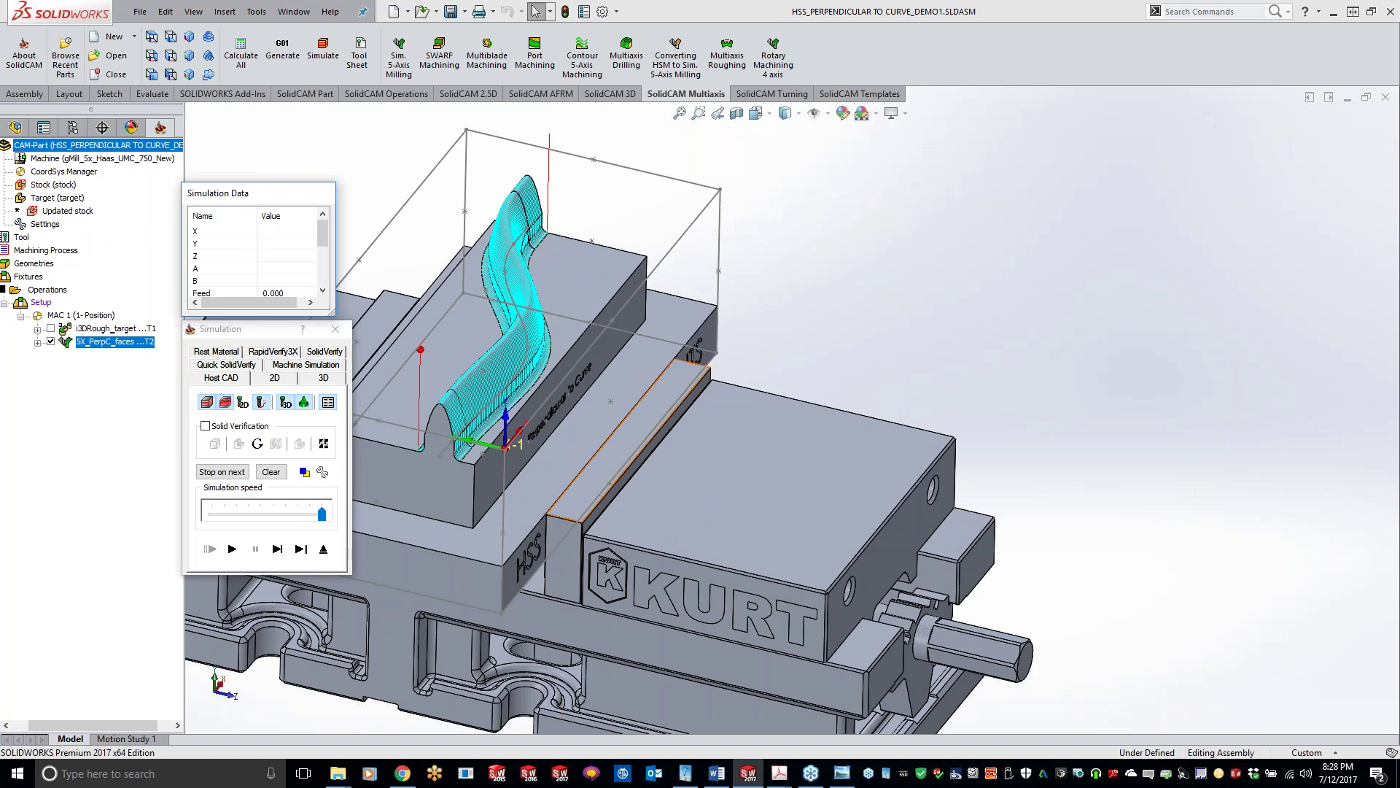
left_click(301, 364)
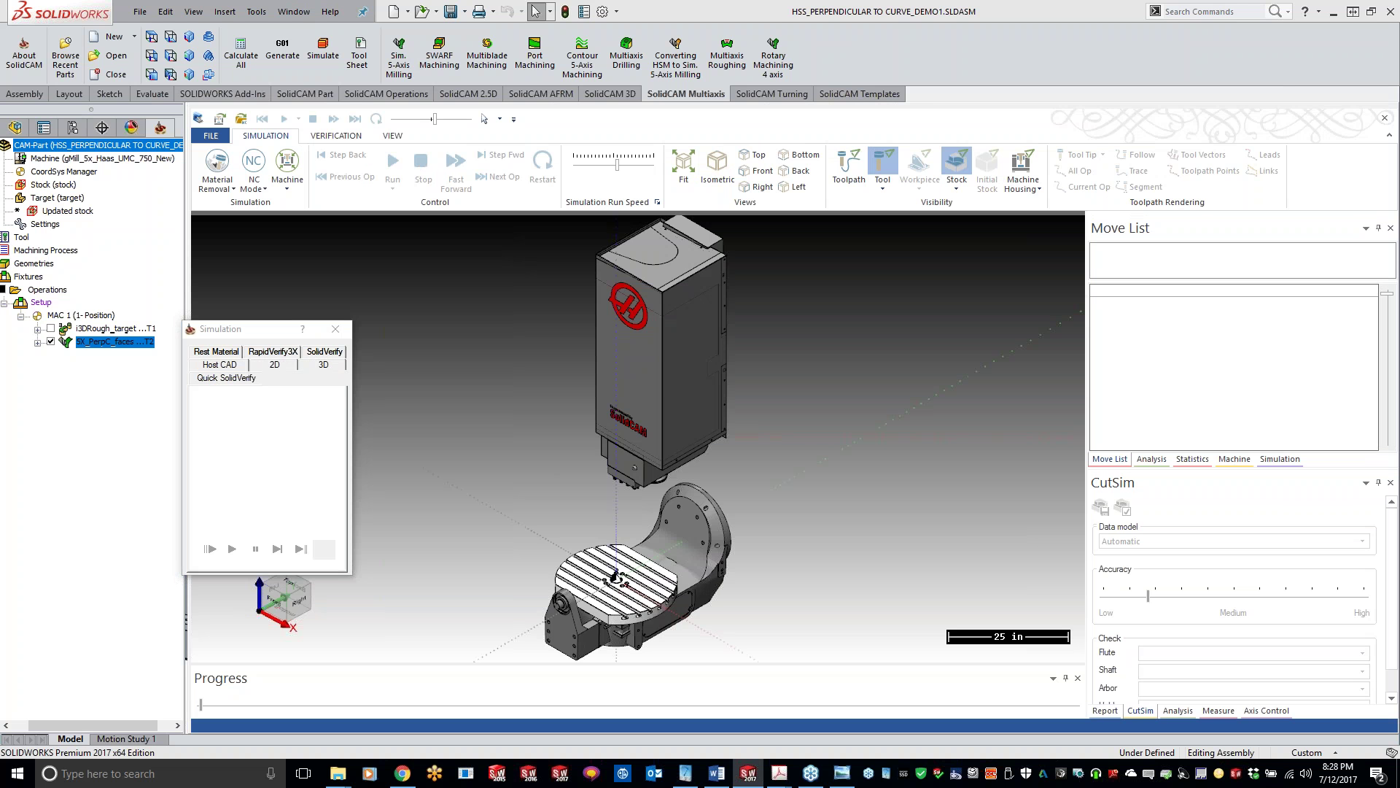
left_click(893, 457)
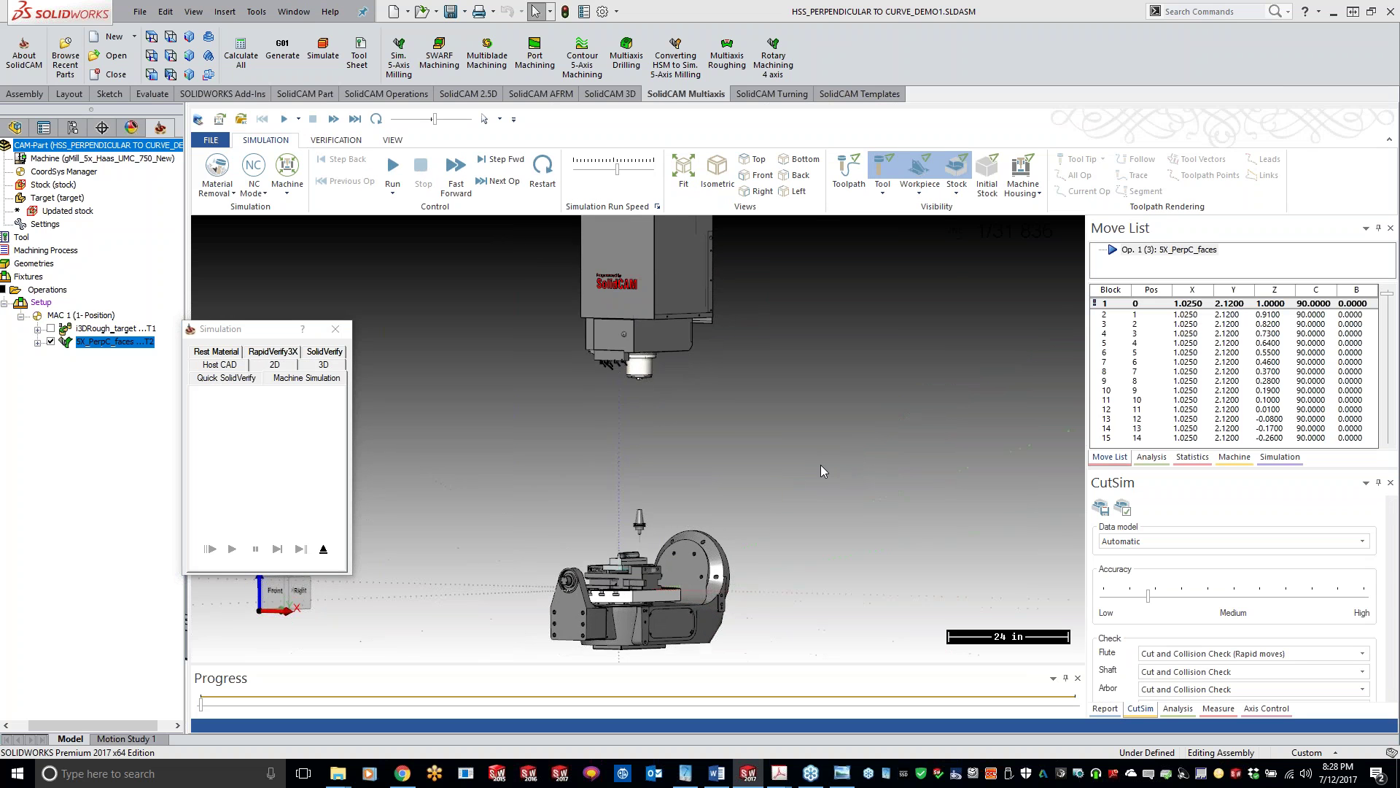
left_click(395, 191)
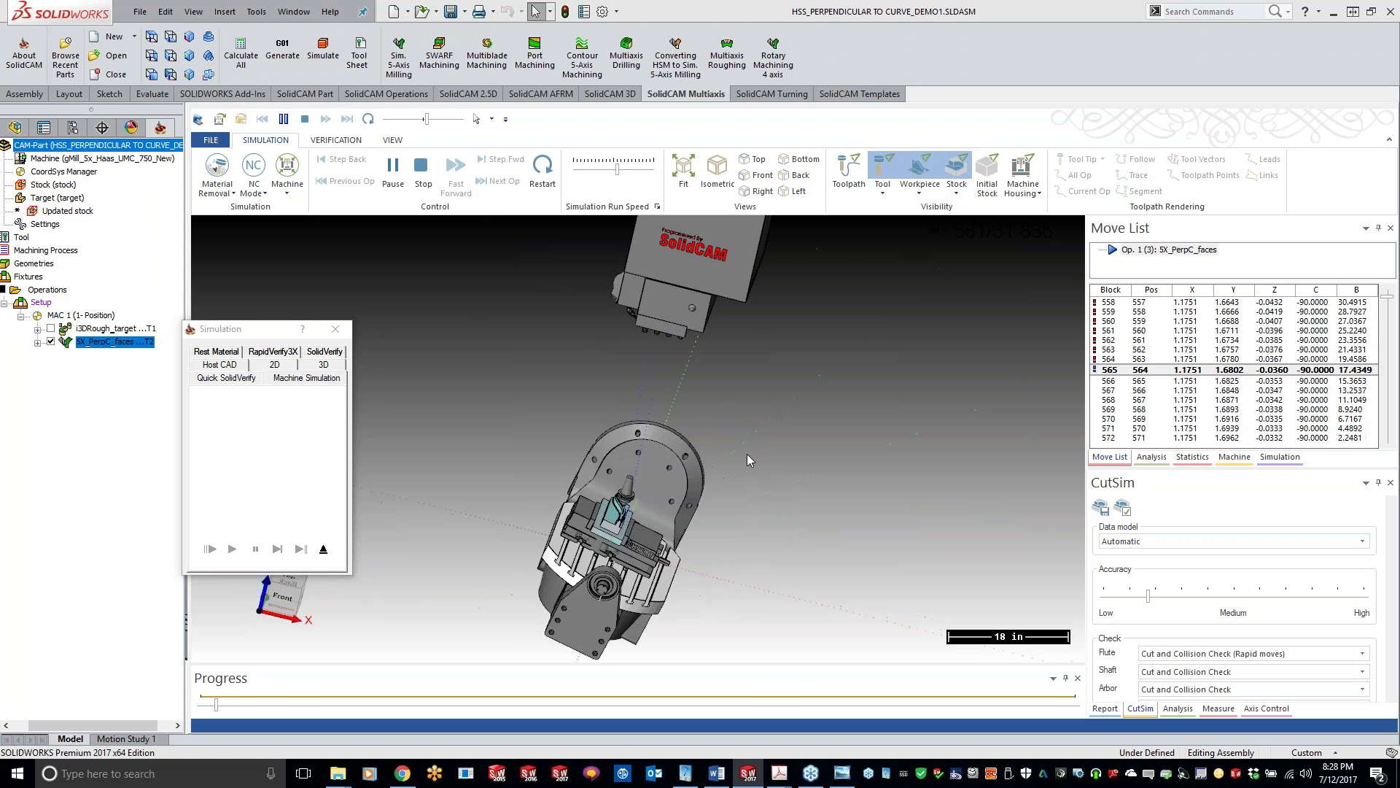
left_click(359, 314)
left_click(337, 333)
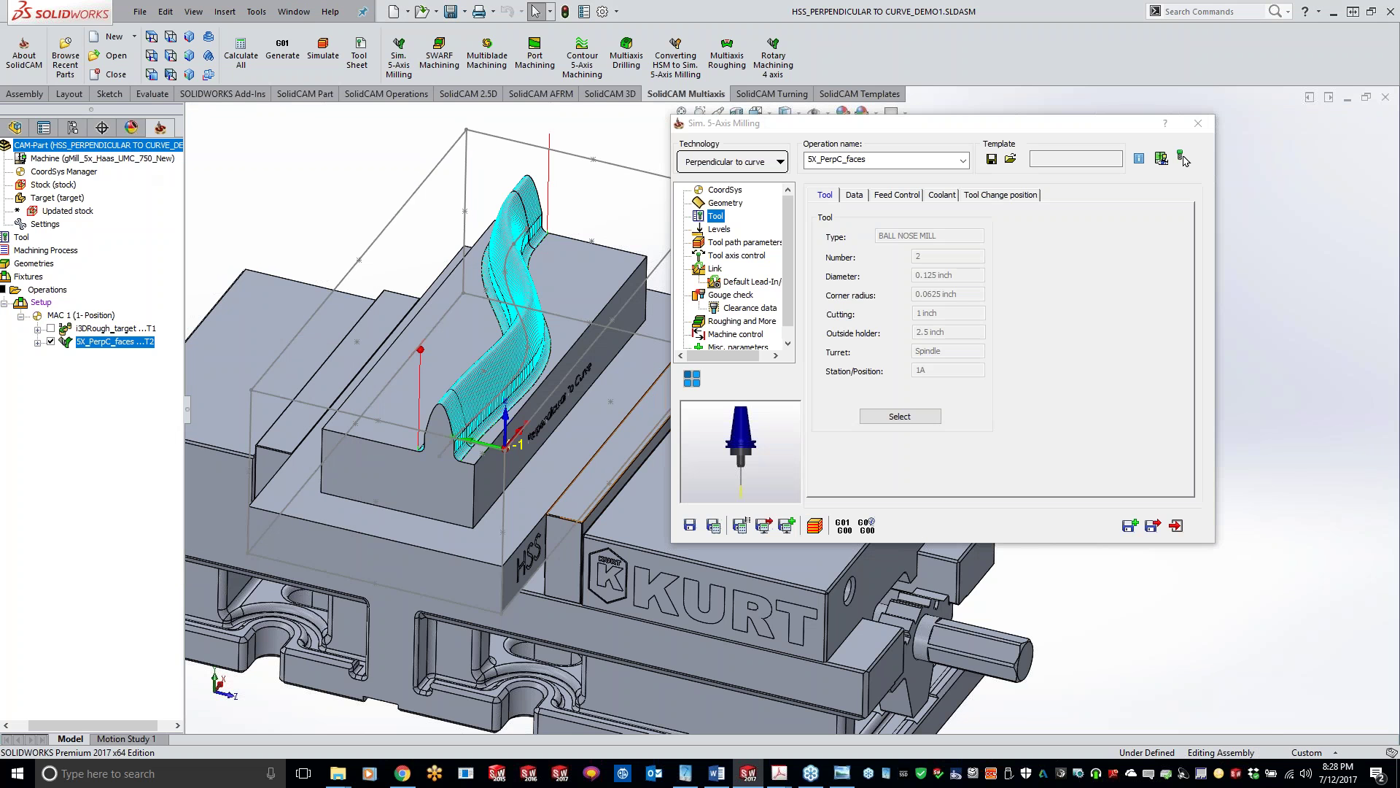
- Close the CAM-Part and reopen it from the recent CAM-Parts, declining to locate the original model manually
right_click(142, 145)
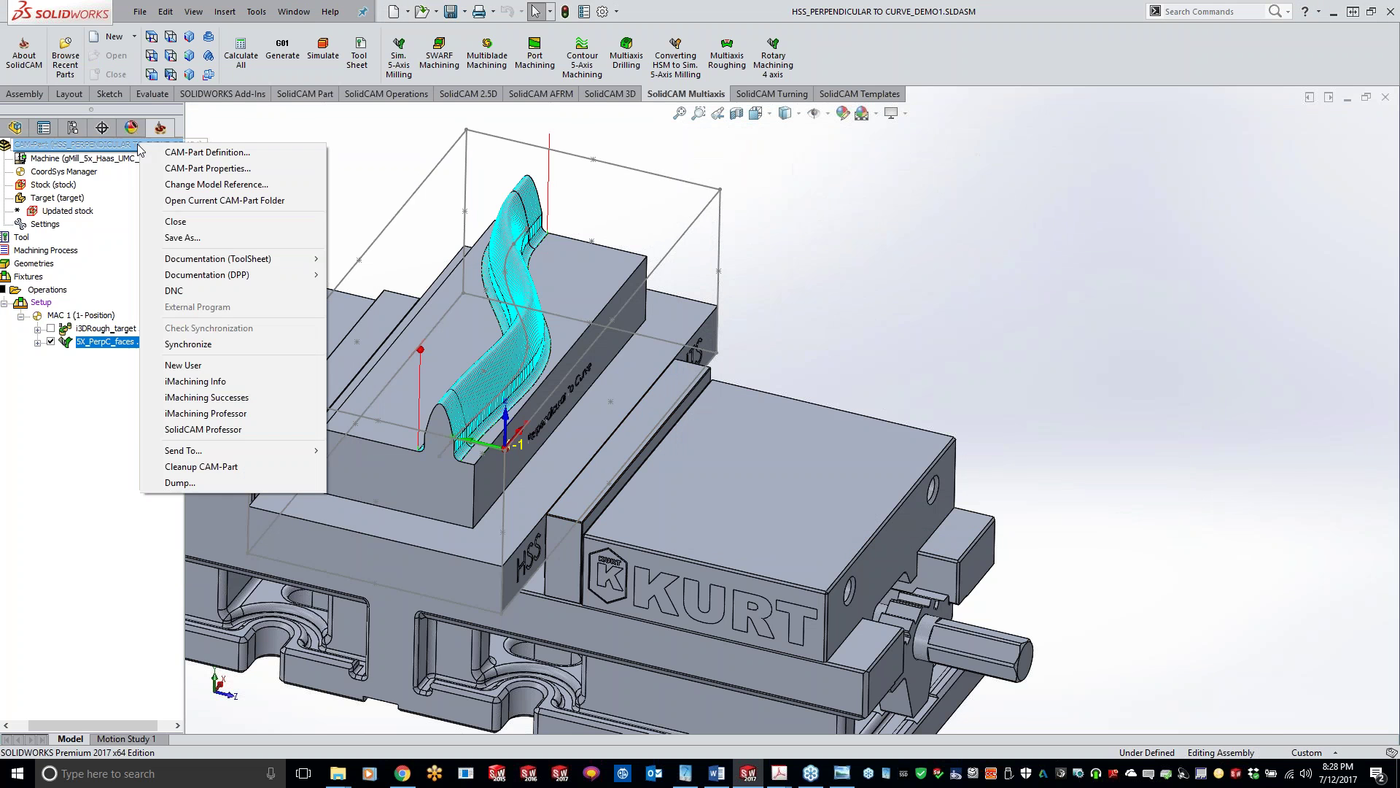
left_click(180, 224)
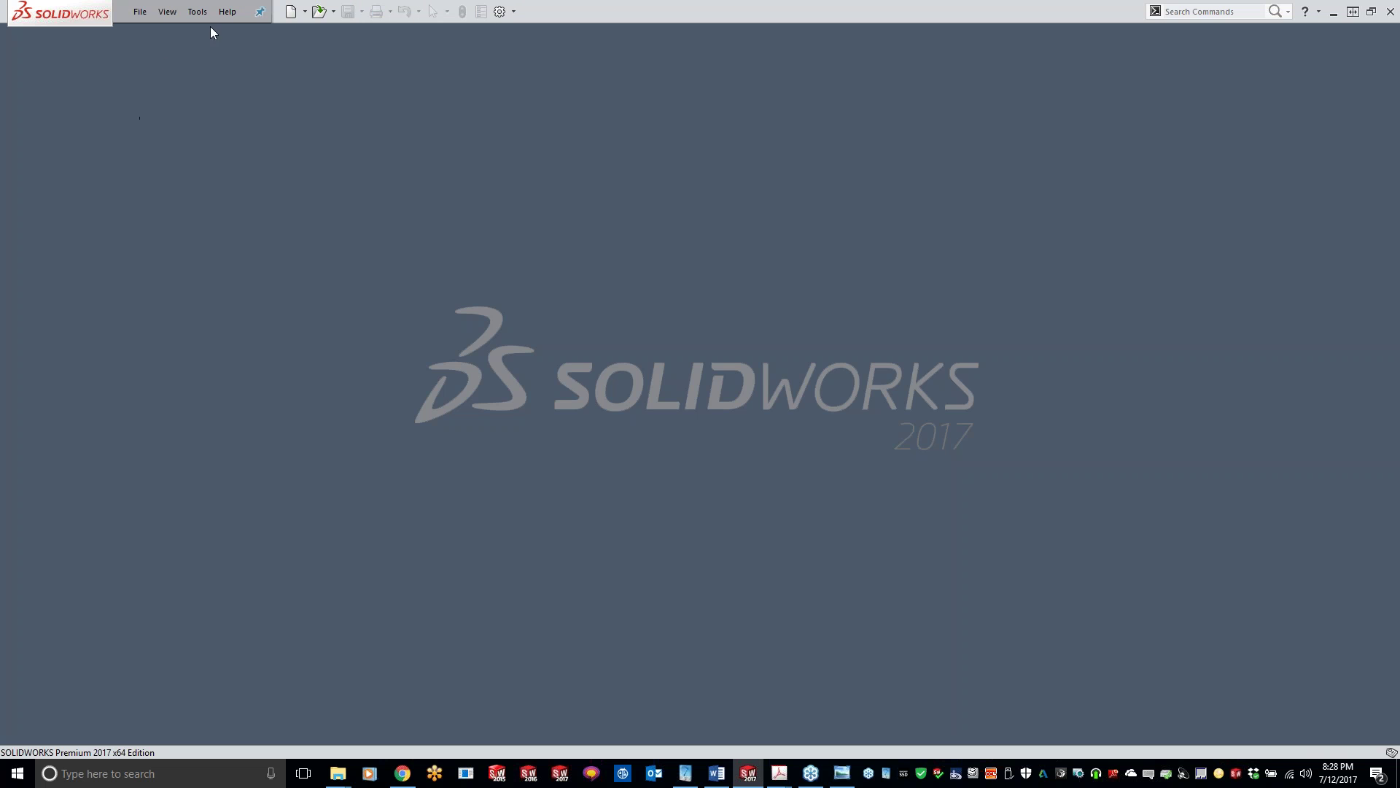
left_click(197, 11)
mouse_move(226, 68)
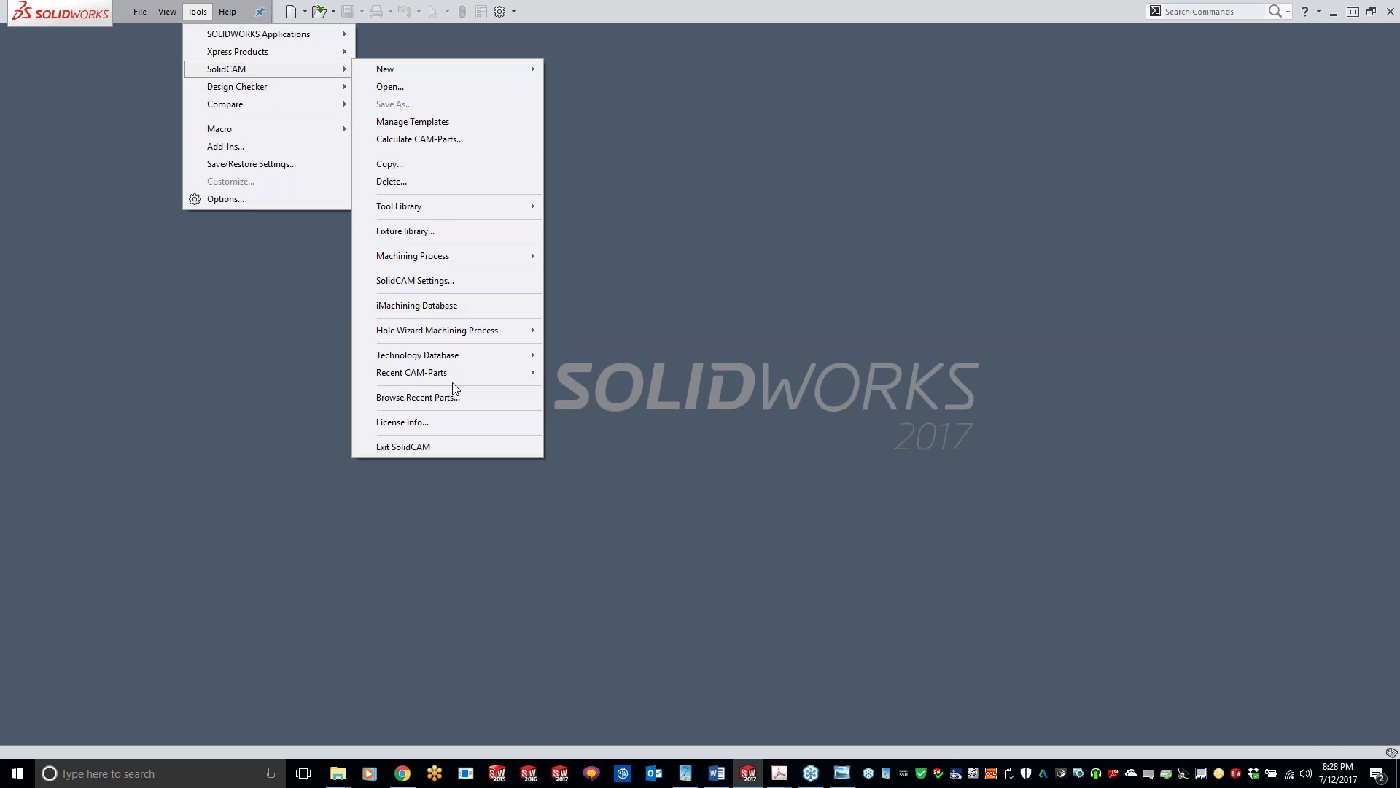
mouse_move(453, 374)
left_click(623, 372)
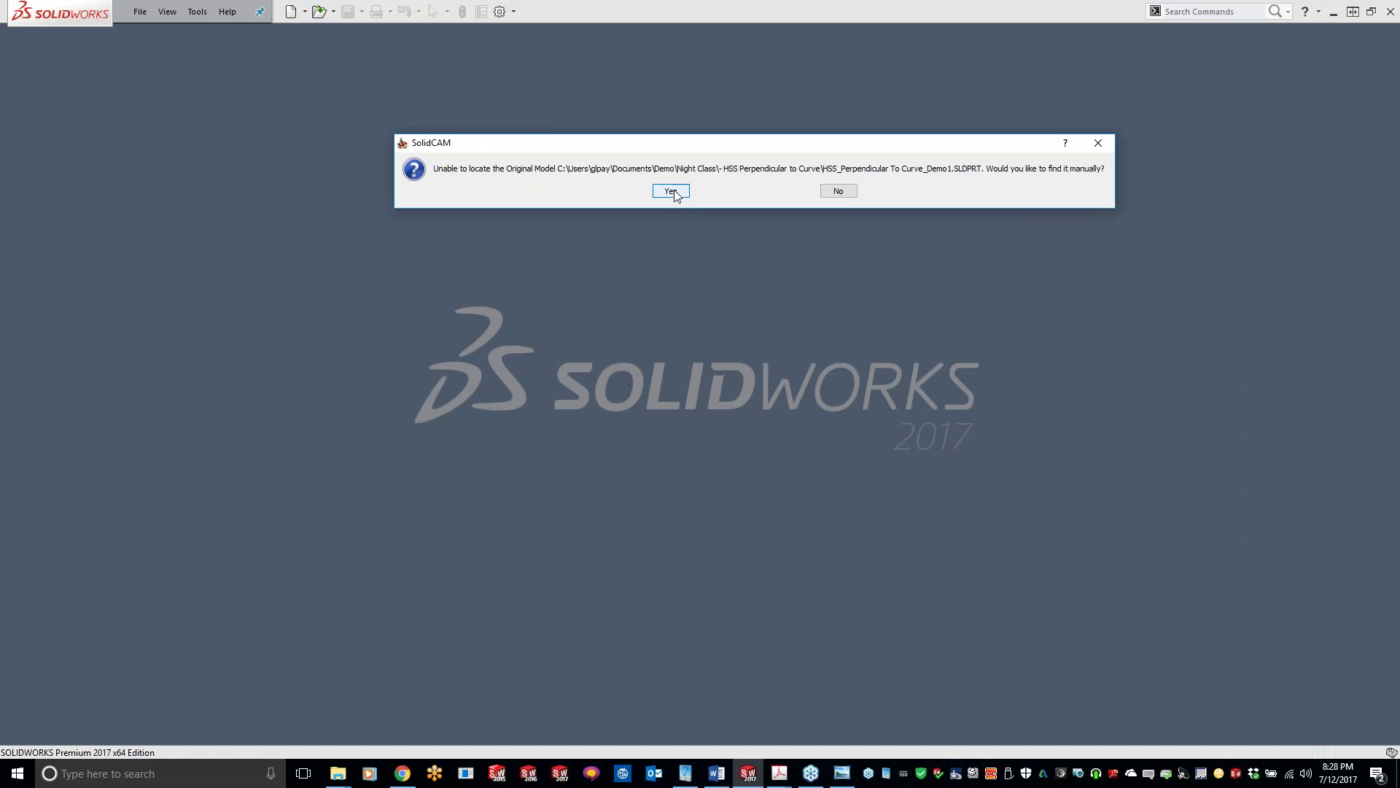
left_click(848, 193)
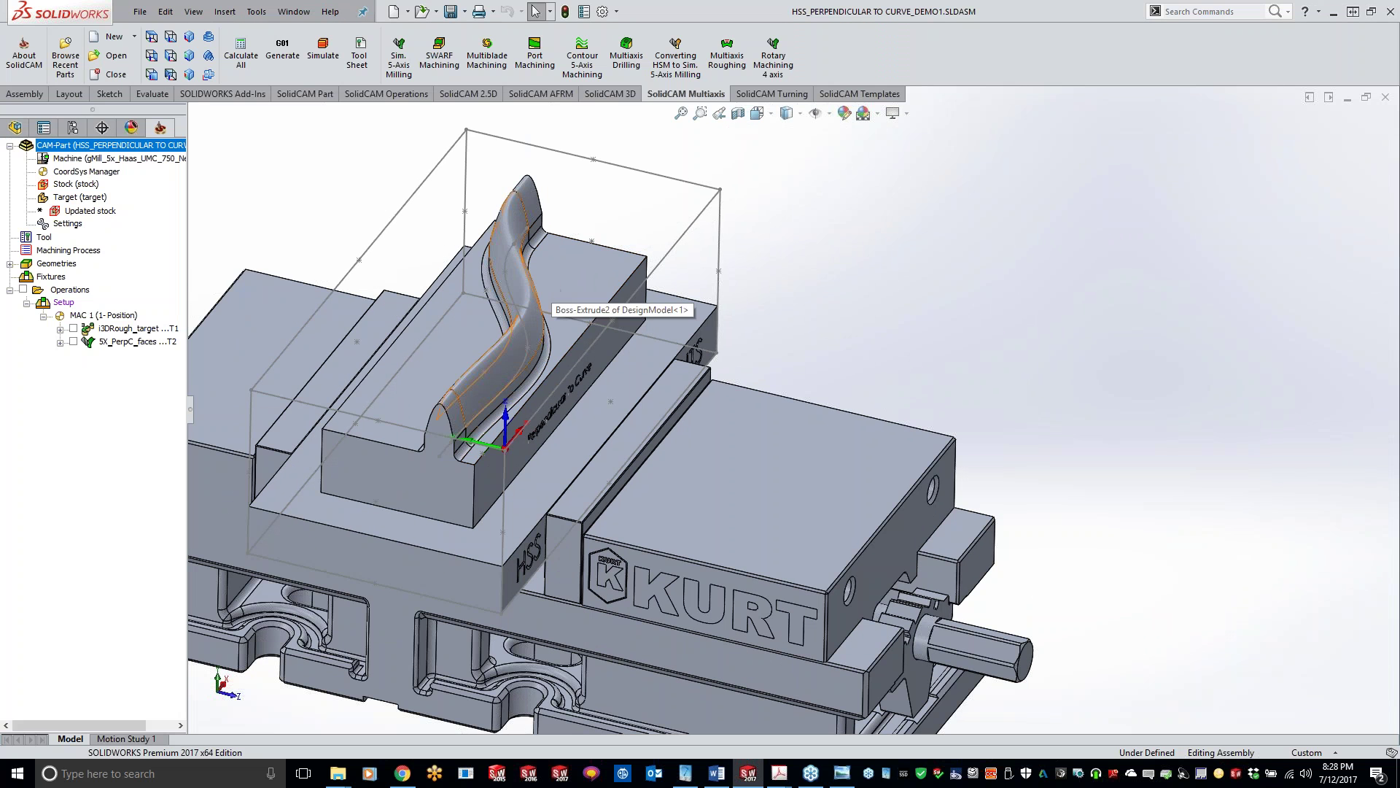
- Review the 5X_PerpC_faces operation's geometry, tool, levels, tool path, tool axis control, link and default lead-in settings
double_click(131, 343)
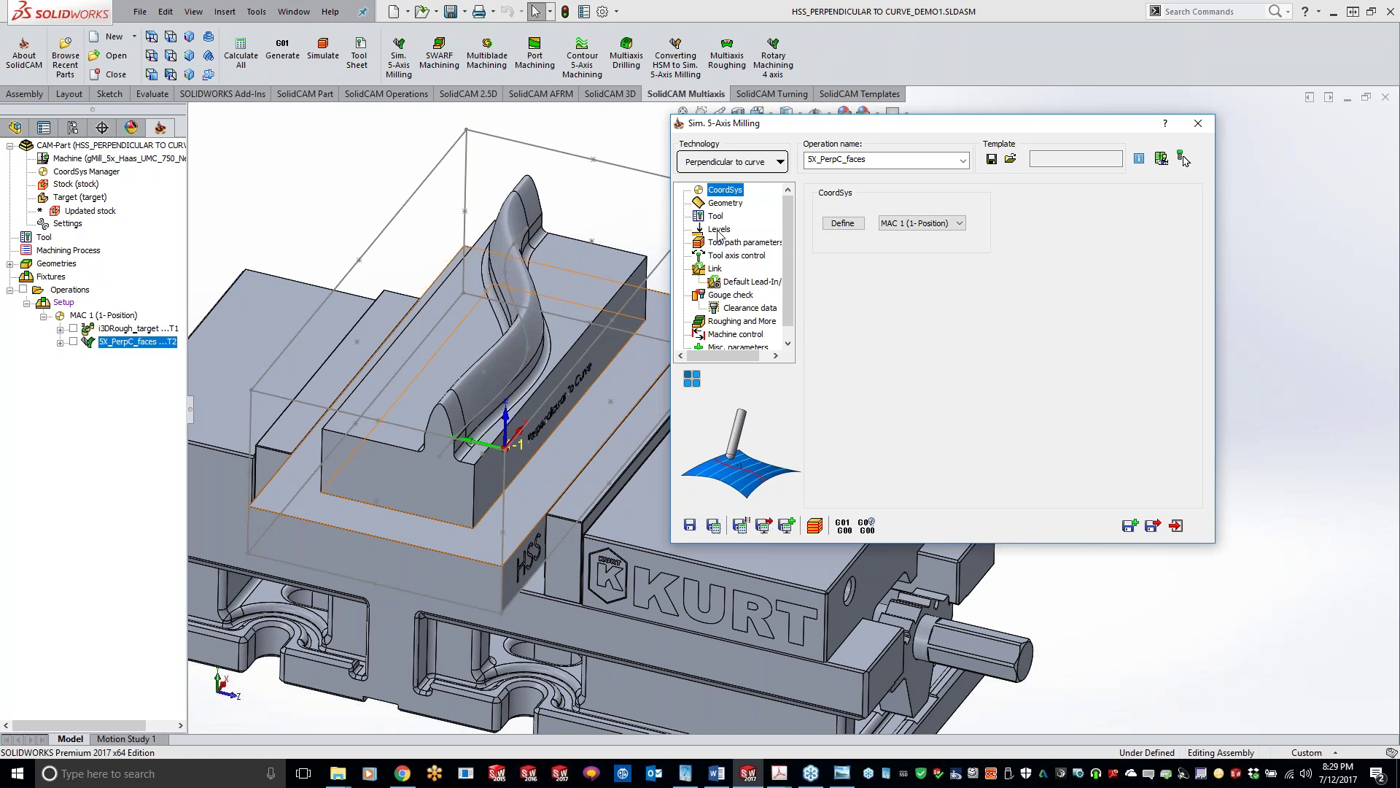
left_click(722, 203)
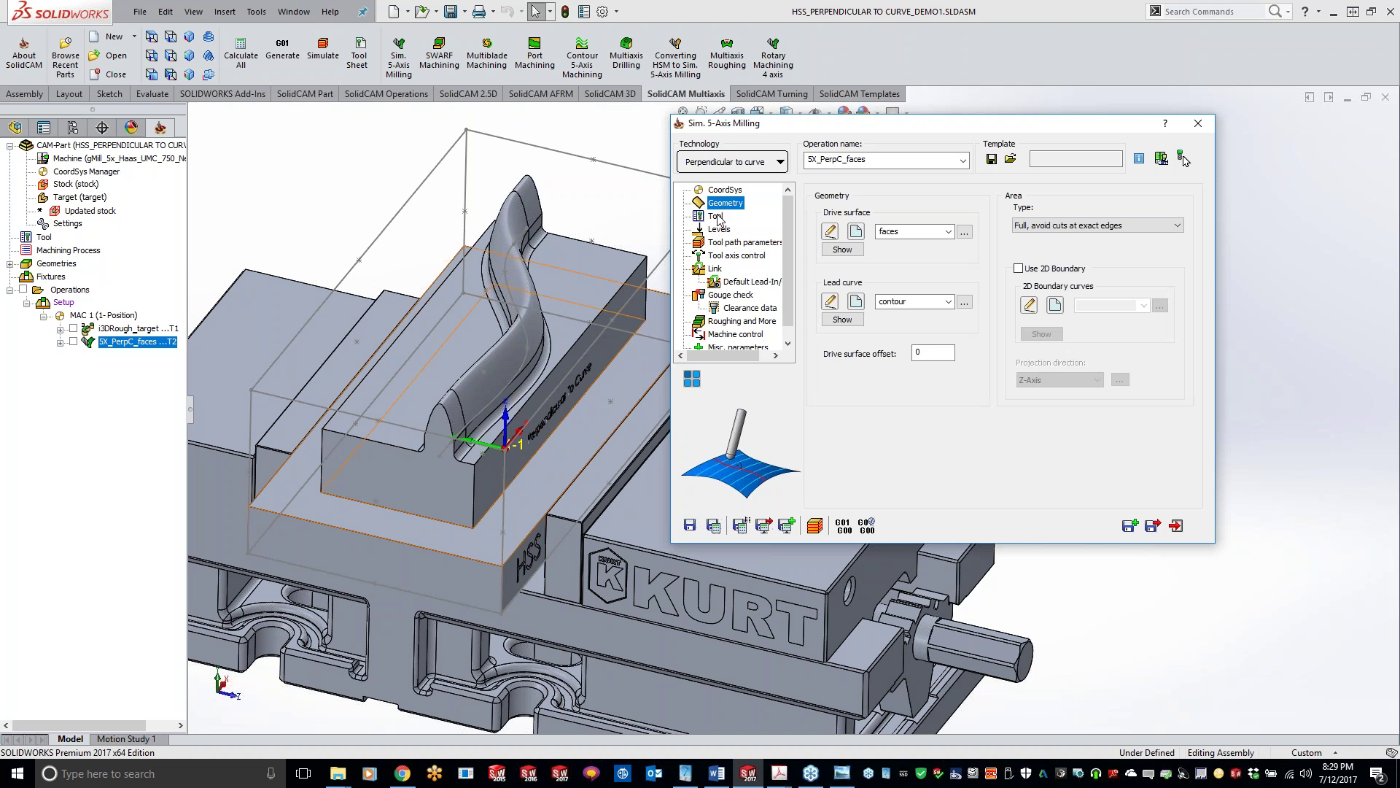
left_click(717, 217)
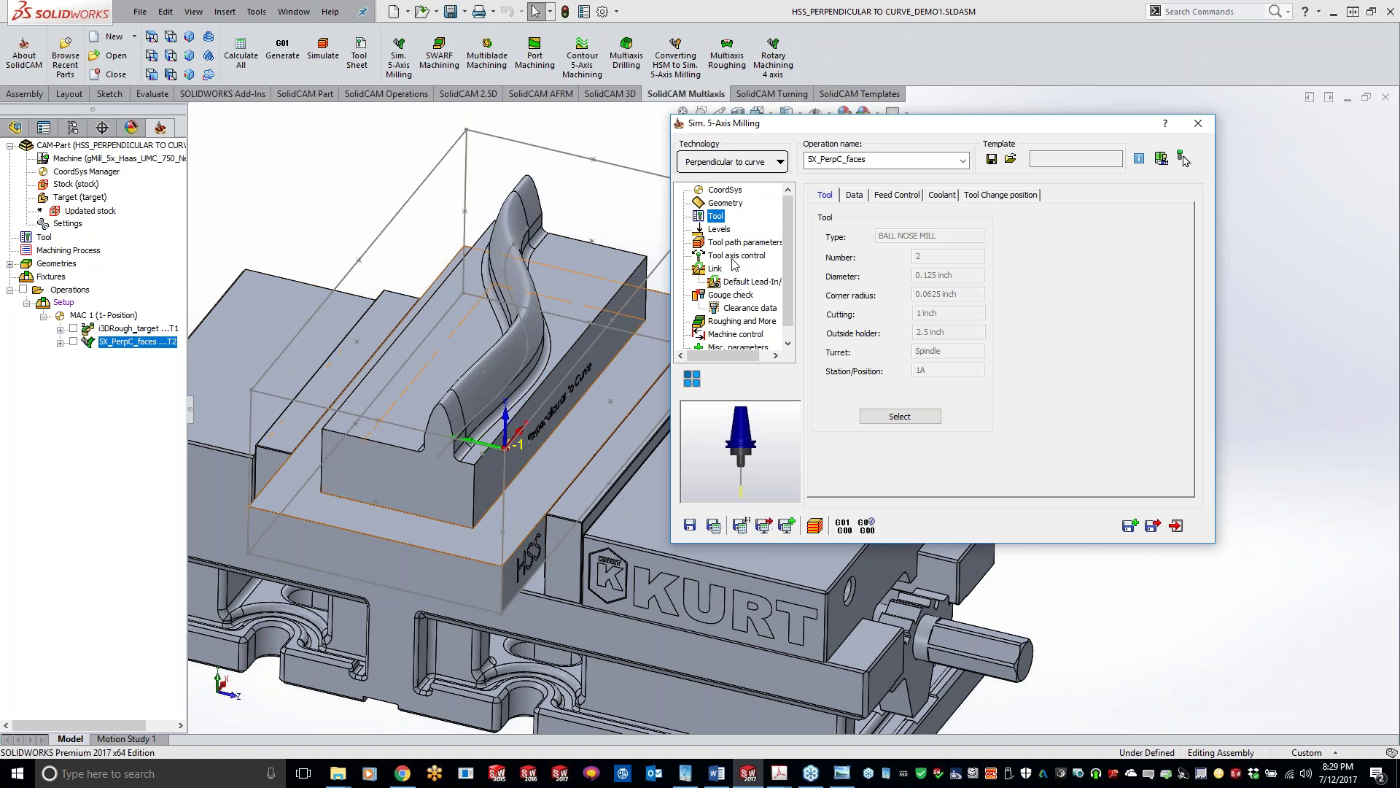
left_click(719, 230)
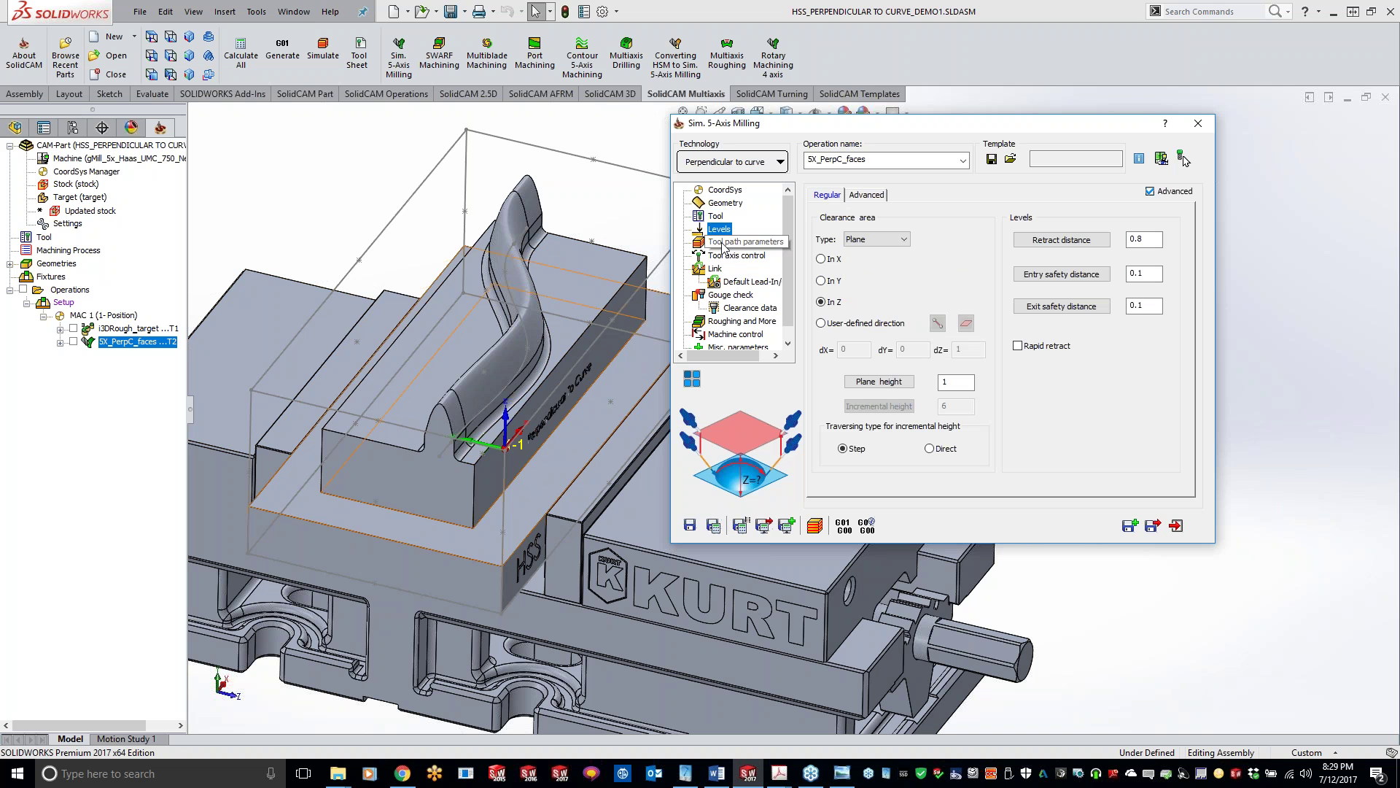
left_click(724, 244)
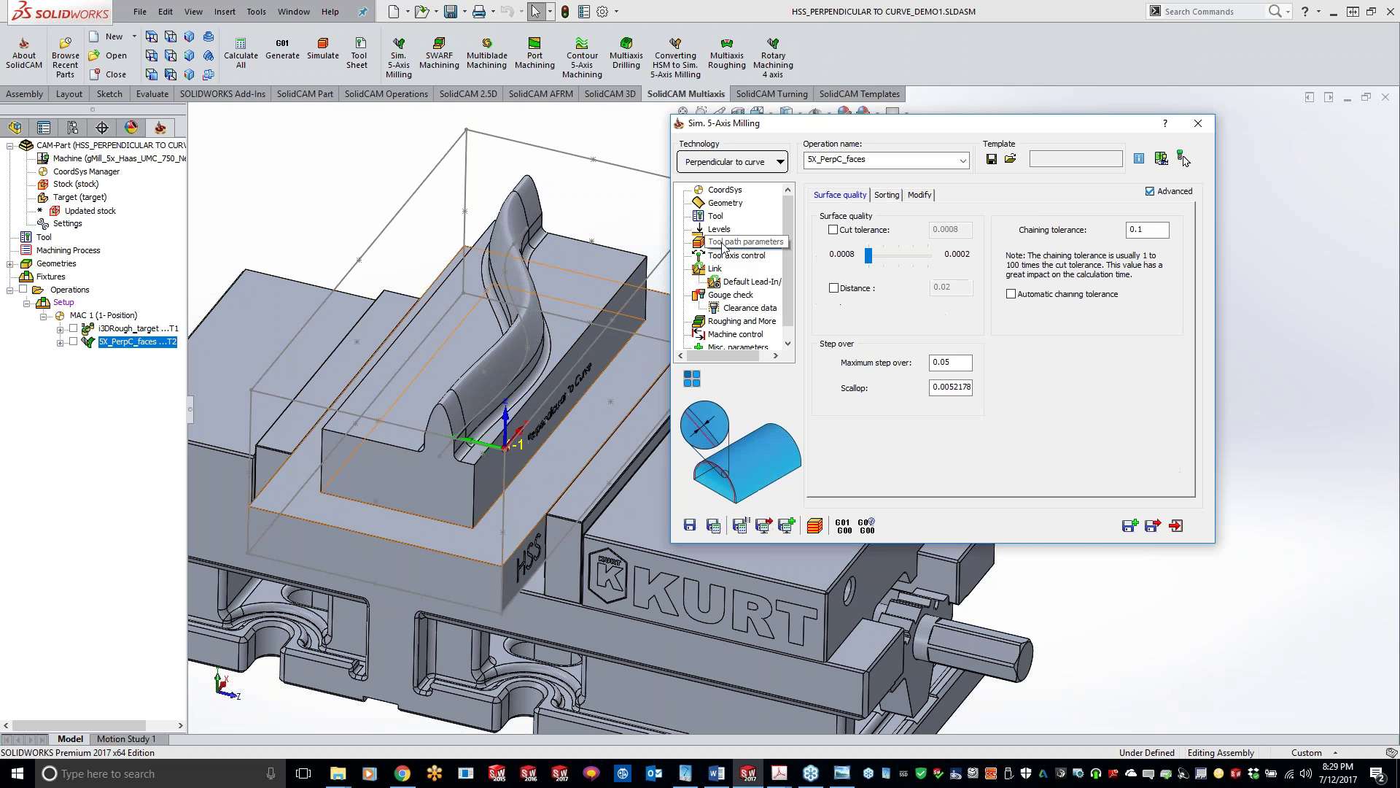
left_click(728, 257)
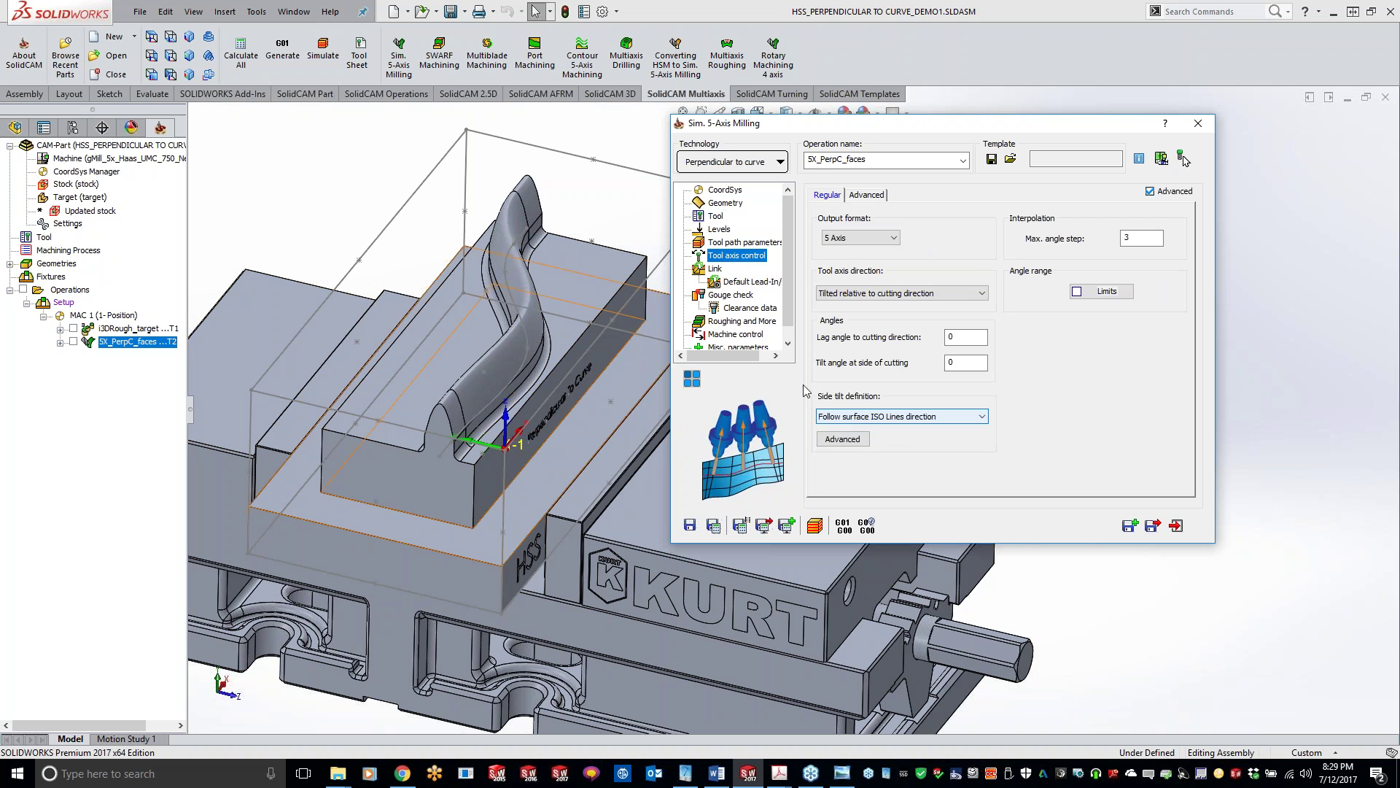
left_click(714, 268)
left_click(747, 281)
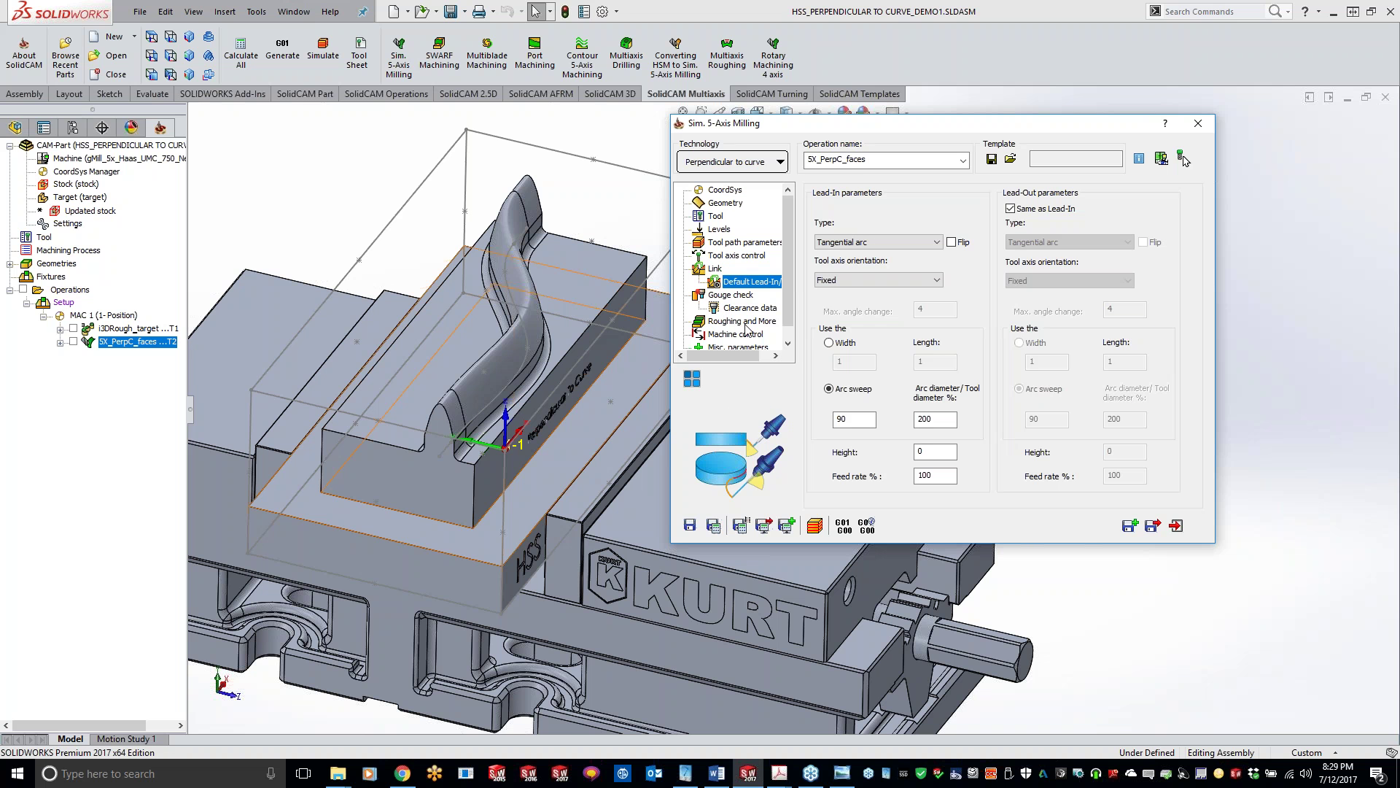
- Save and recalculate the 5X_PerpC_faces operation, view it in Machine Simulation, then close the simulation and the operation
left_click(1182, 158)
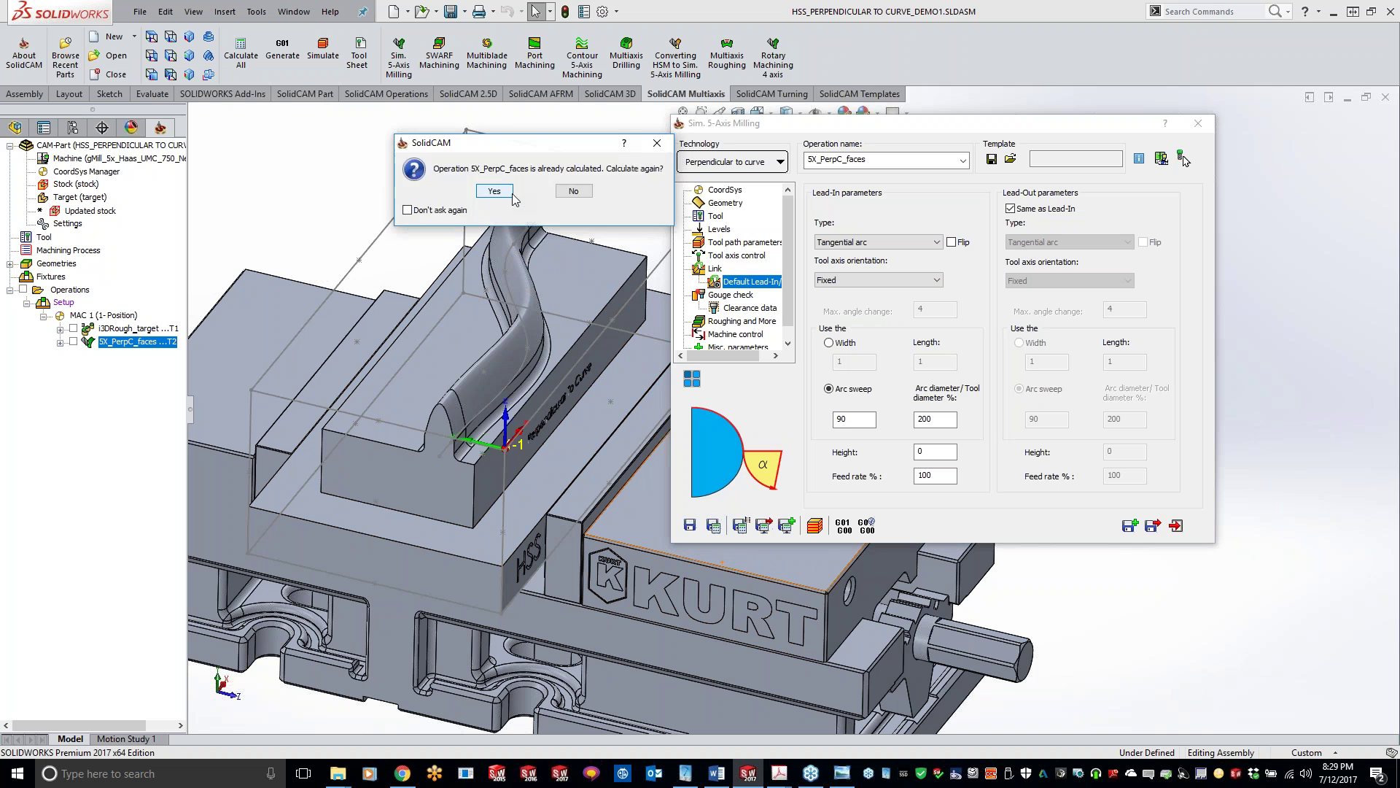
left_click(503, 192)
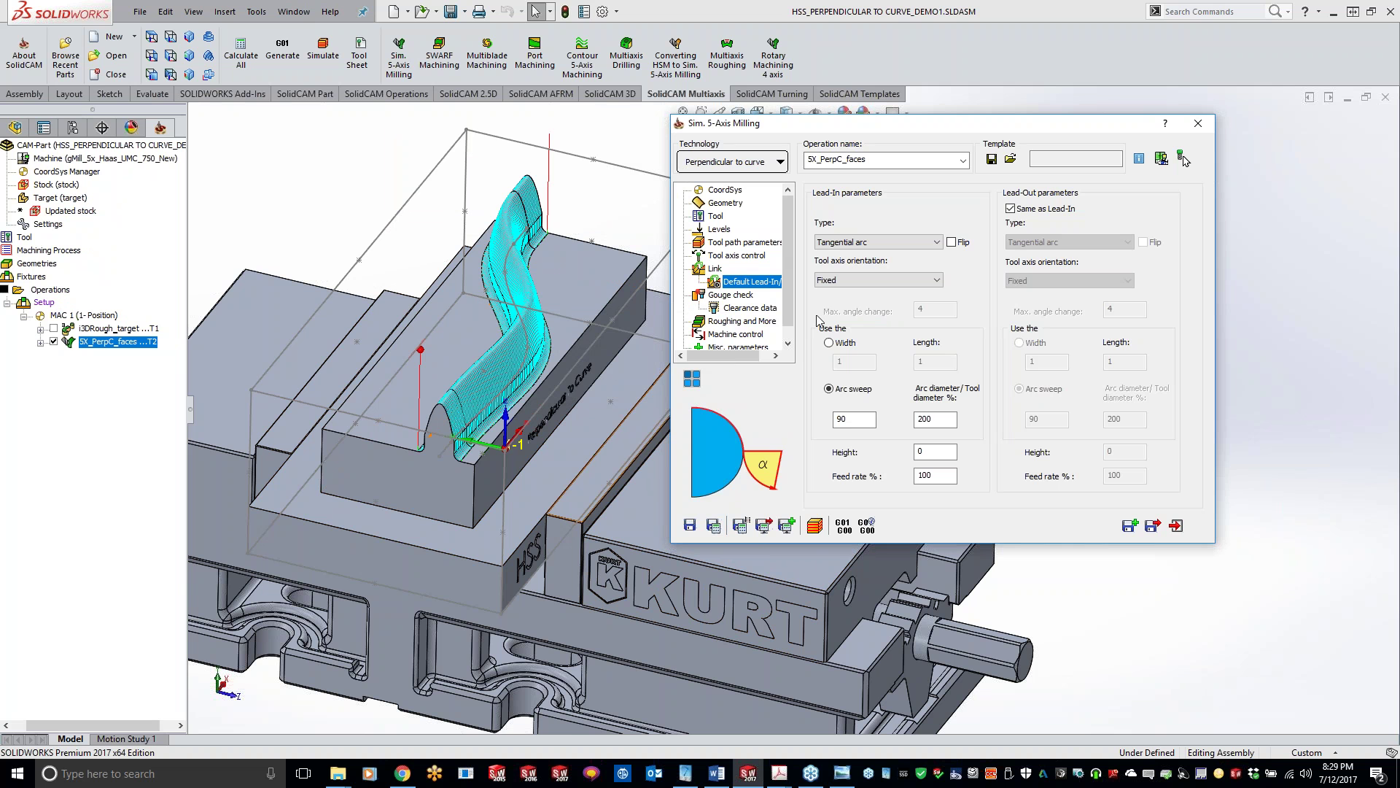
left_click(813, 526)
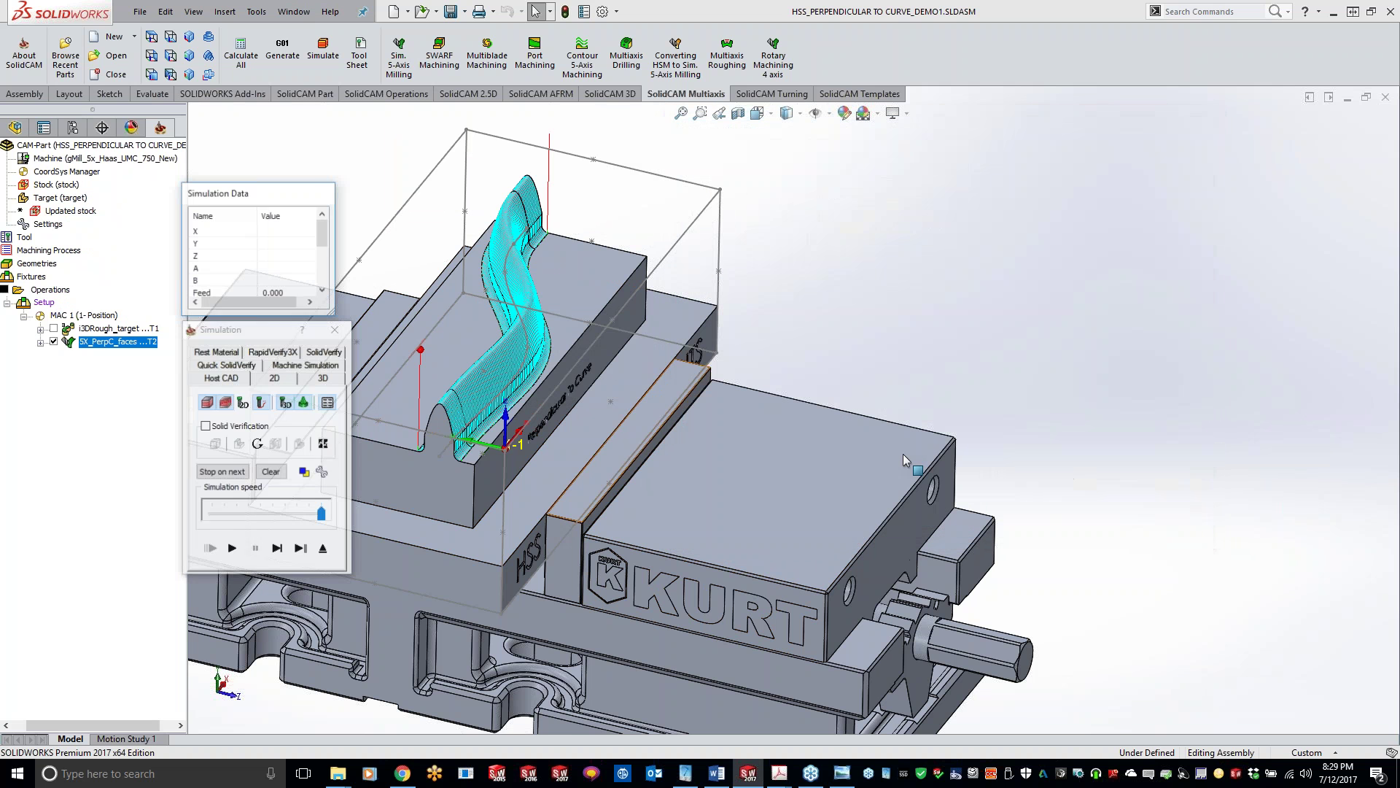
left_click(288, 365)
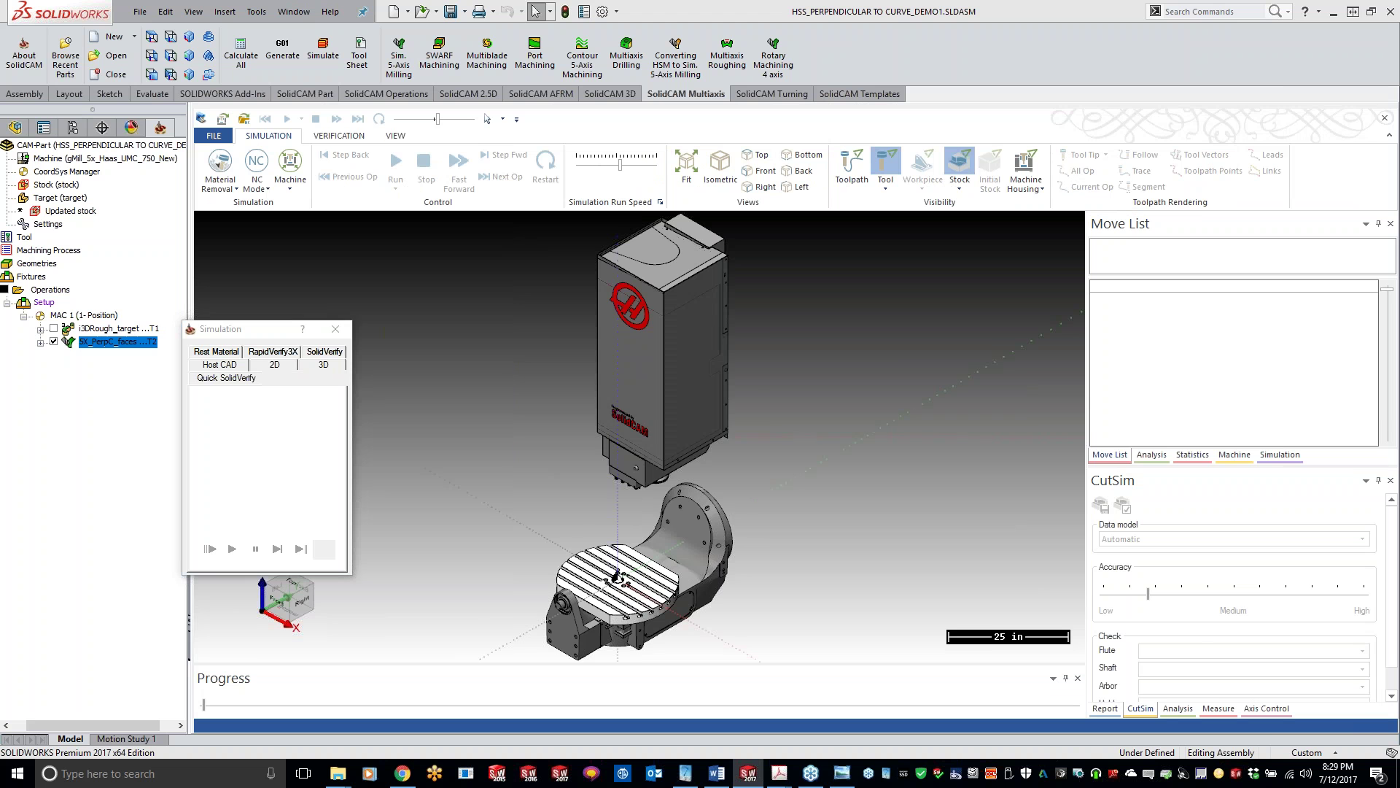
key("Return")
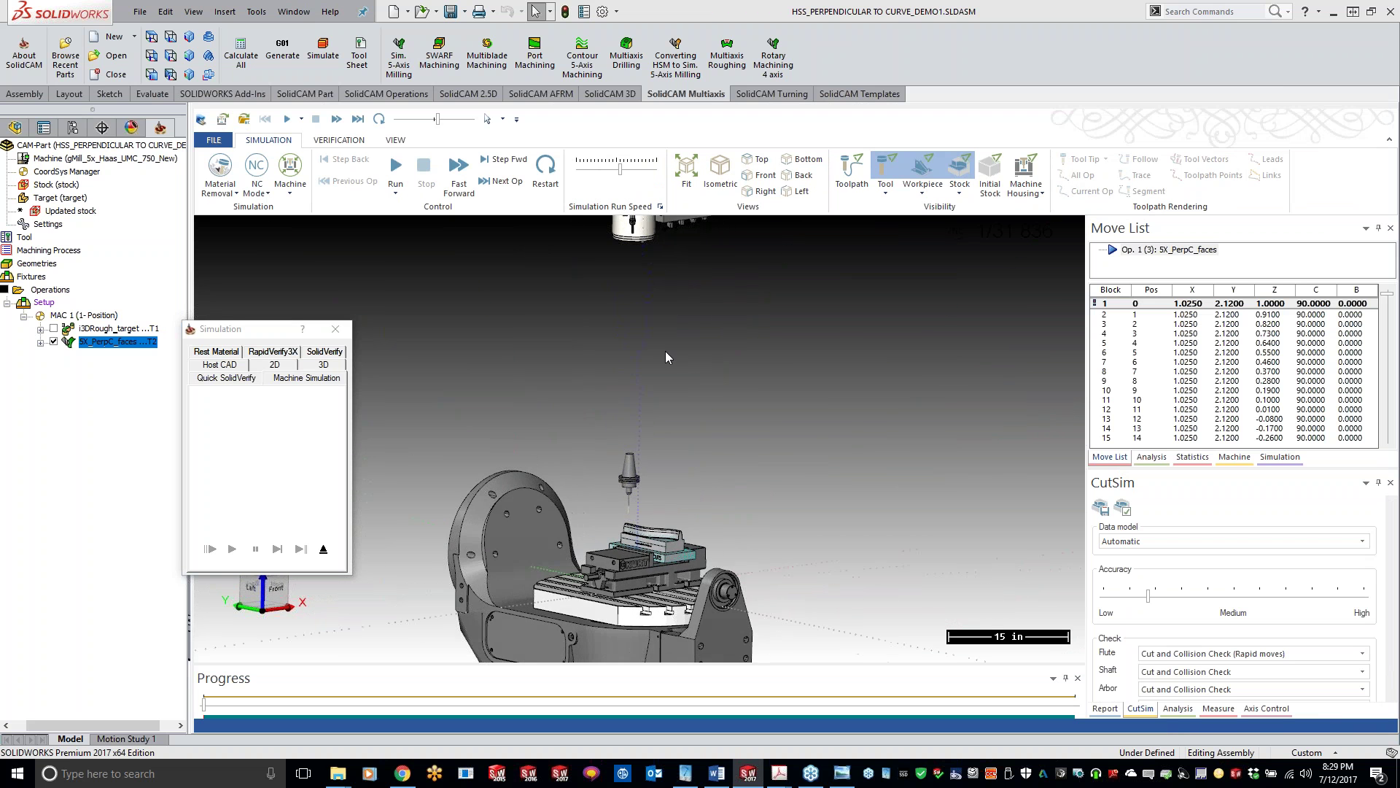
left_click(348, 335)
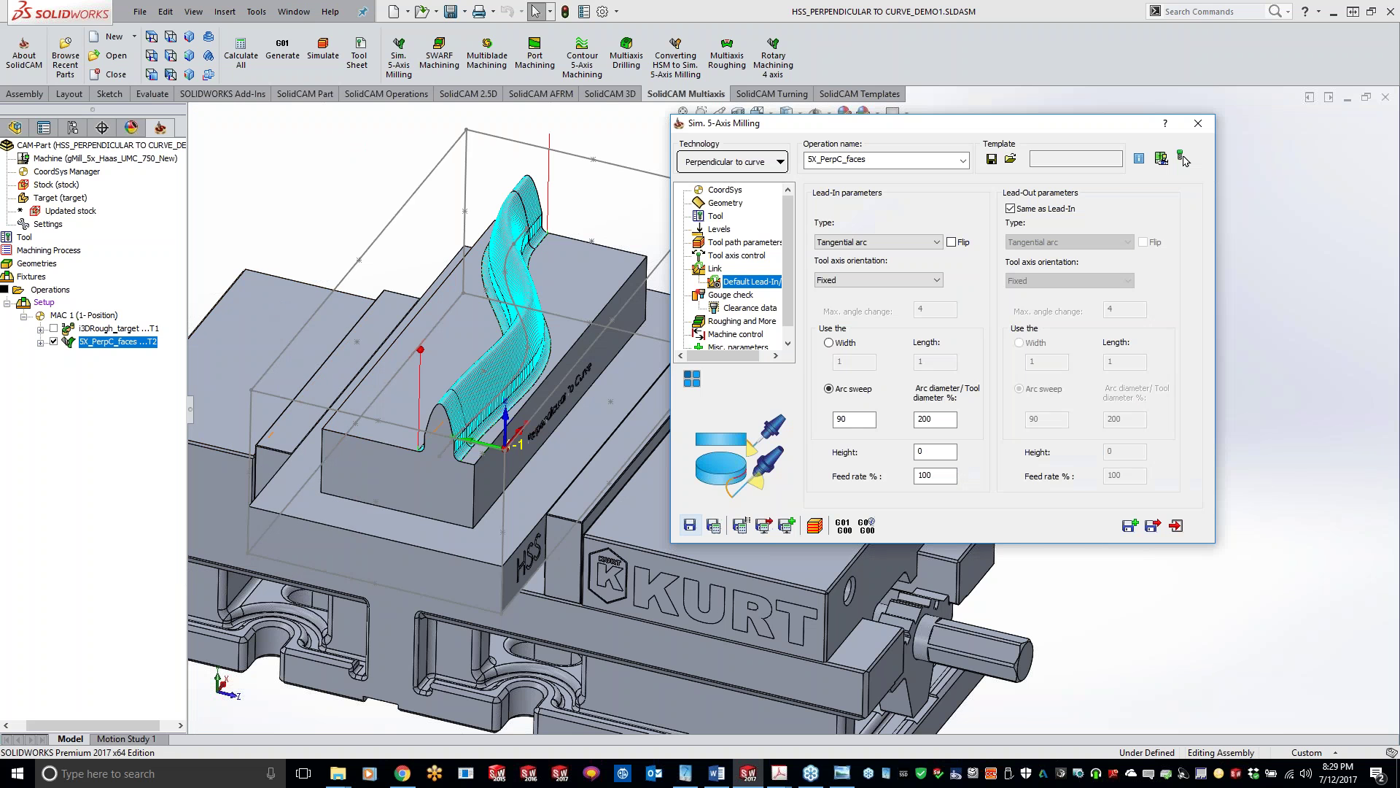
left_click(1197, 124)
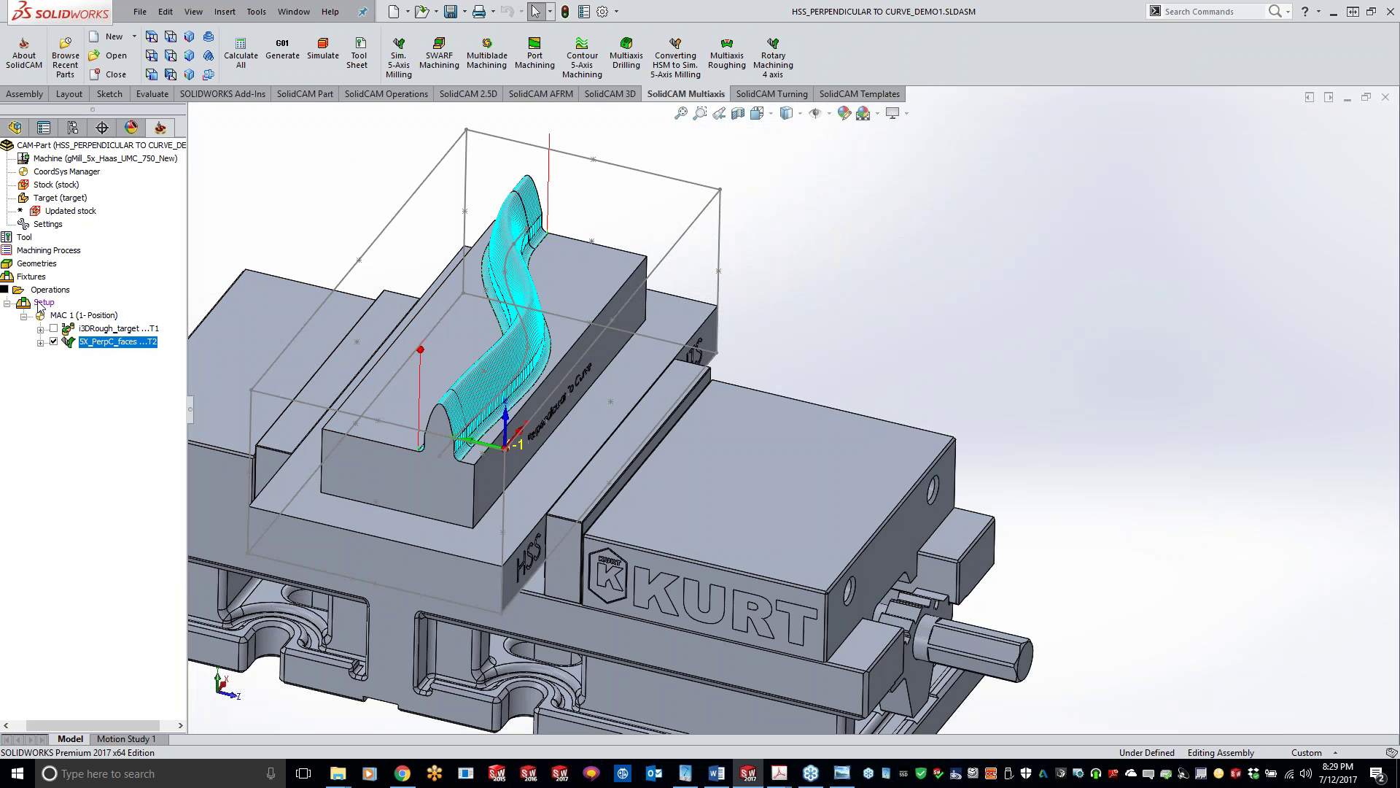
- Check the Setup's table and fixture offsets, then open the 5X_PerpC_faces operation for editing
double_click(41, 304)
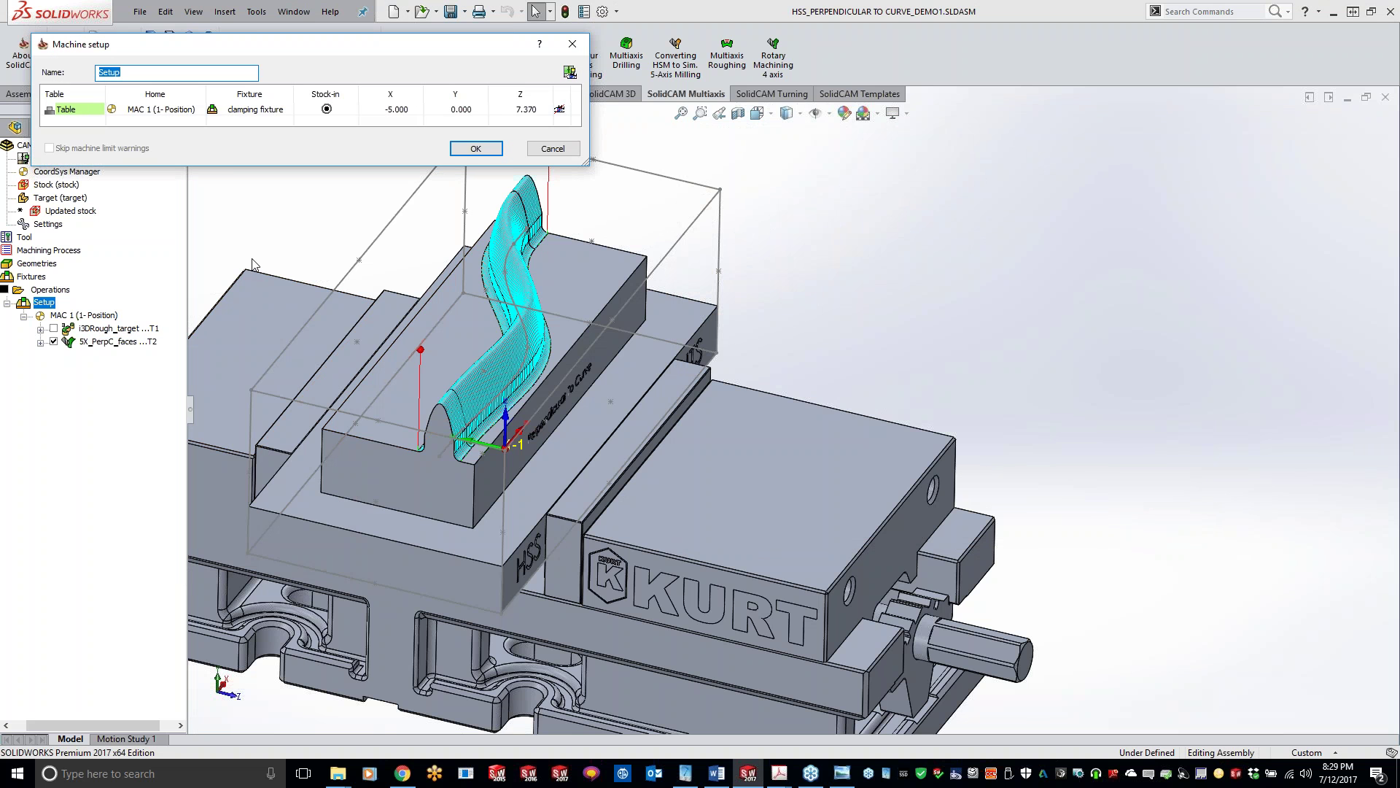
left_click(475, 149)
left_click(129, 343)
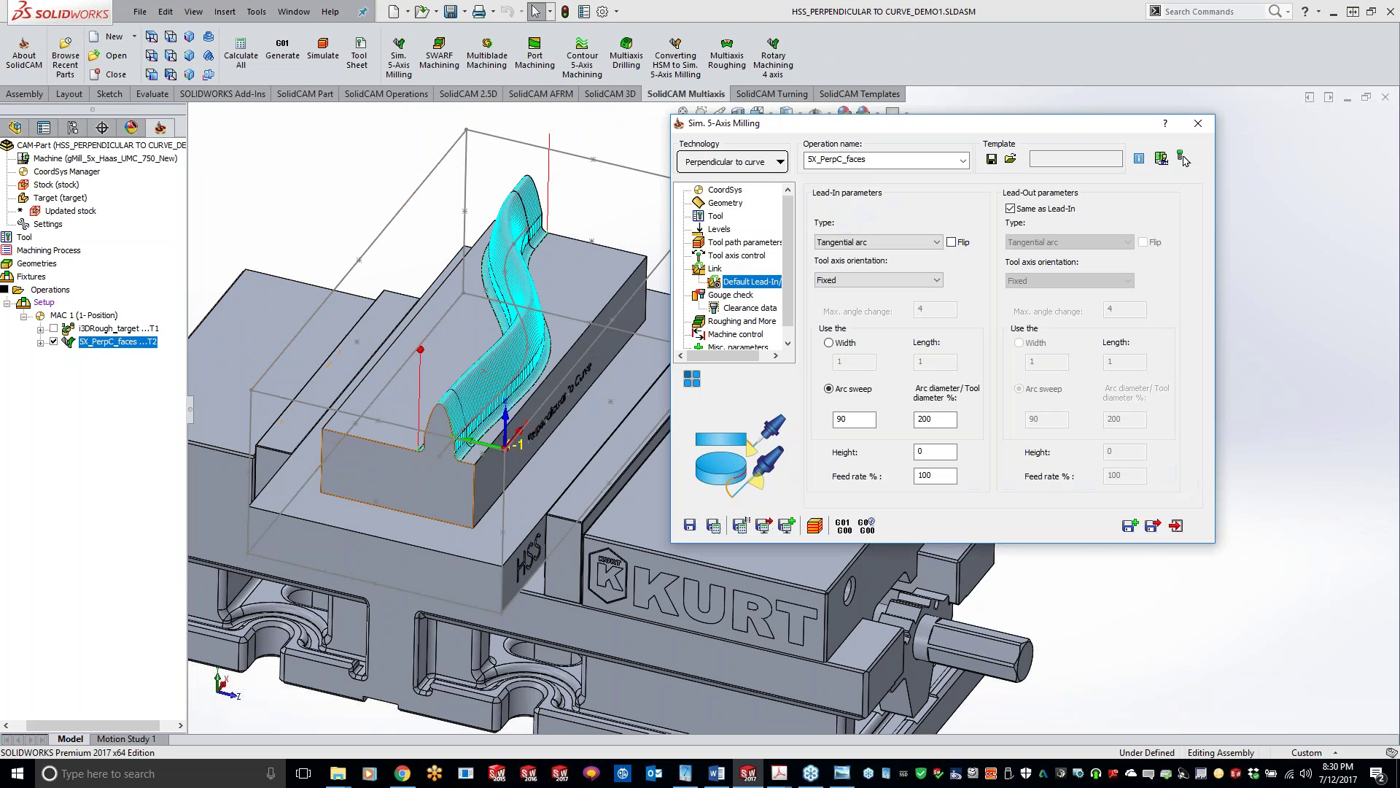
- Add a new ball nose mill with a 0.125 inch diameter to the tool table for the 5X_PerpC_faces operation
left_click(716, 217)
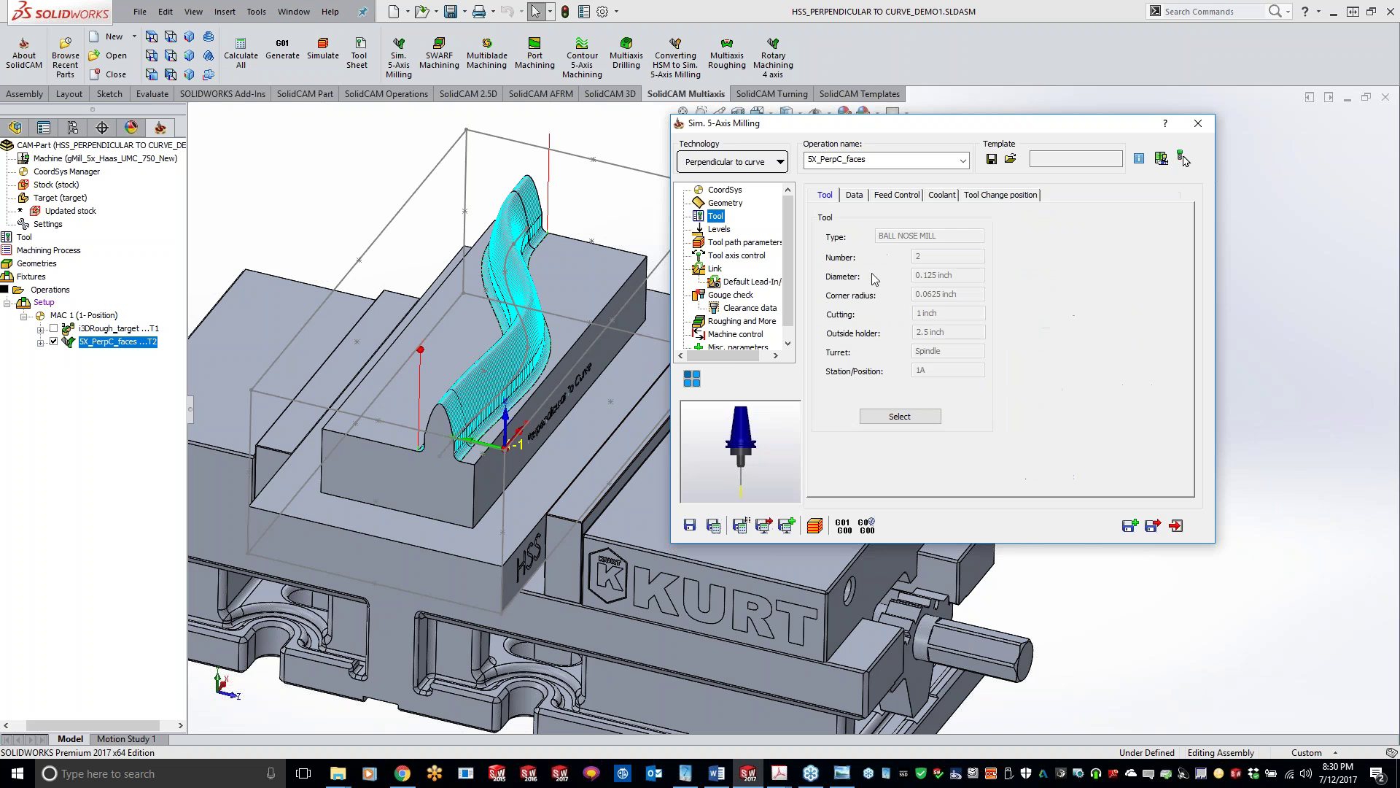
left_click(890, 417)
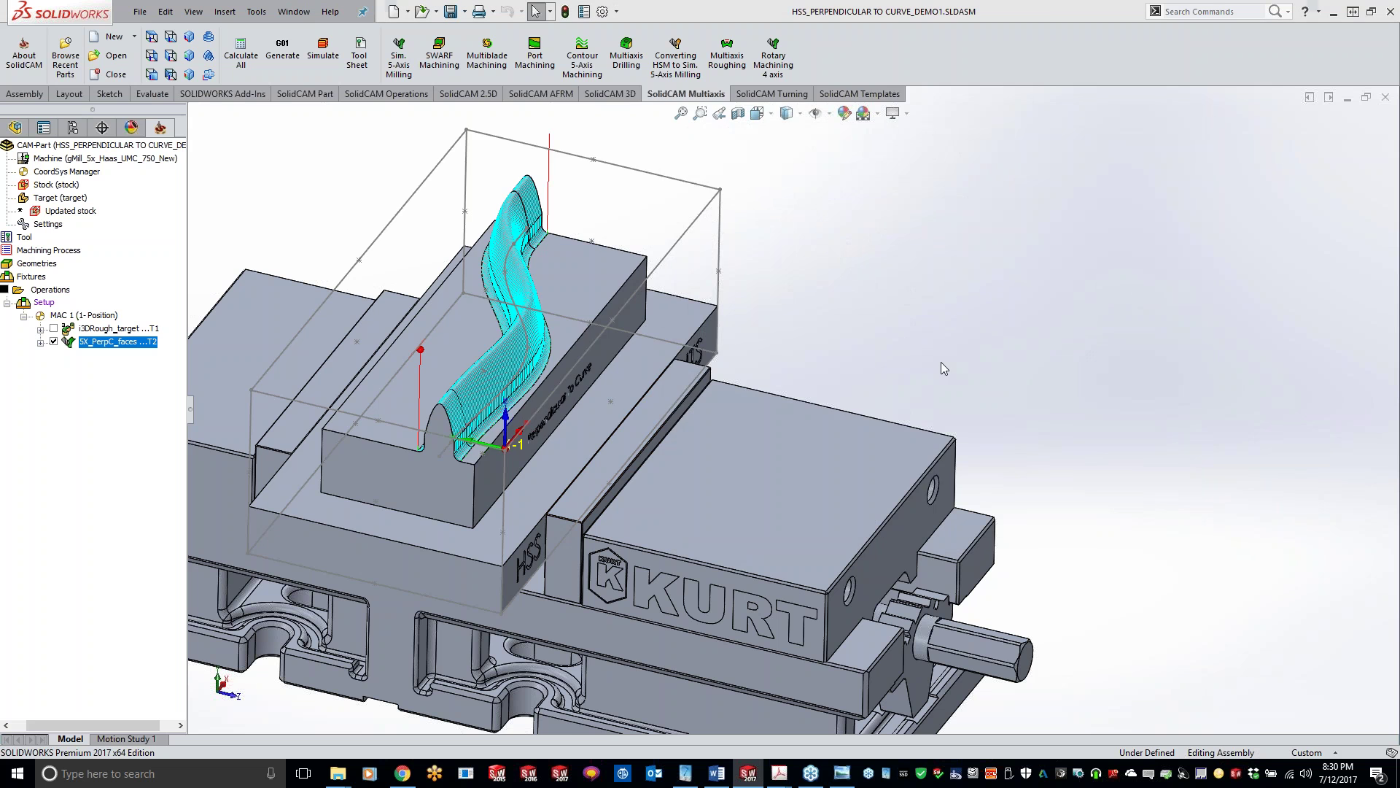
left_click(480, 444)
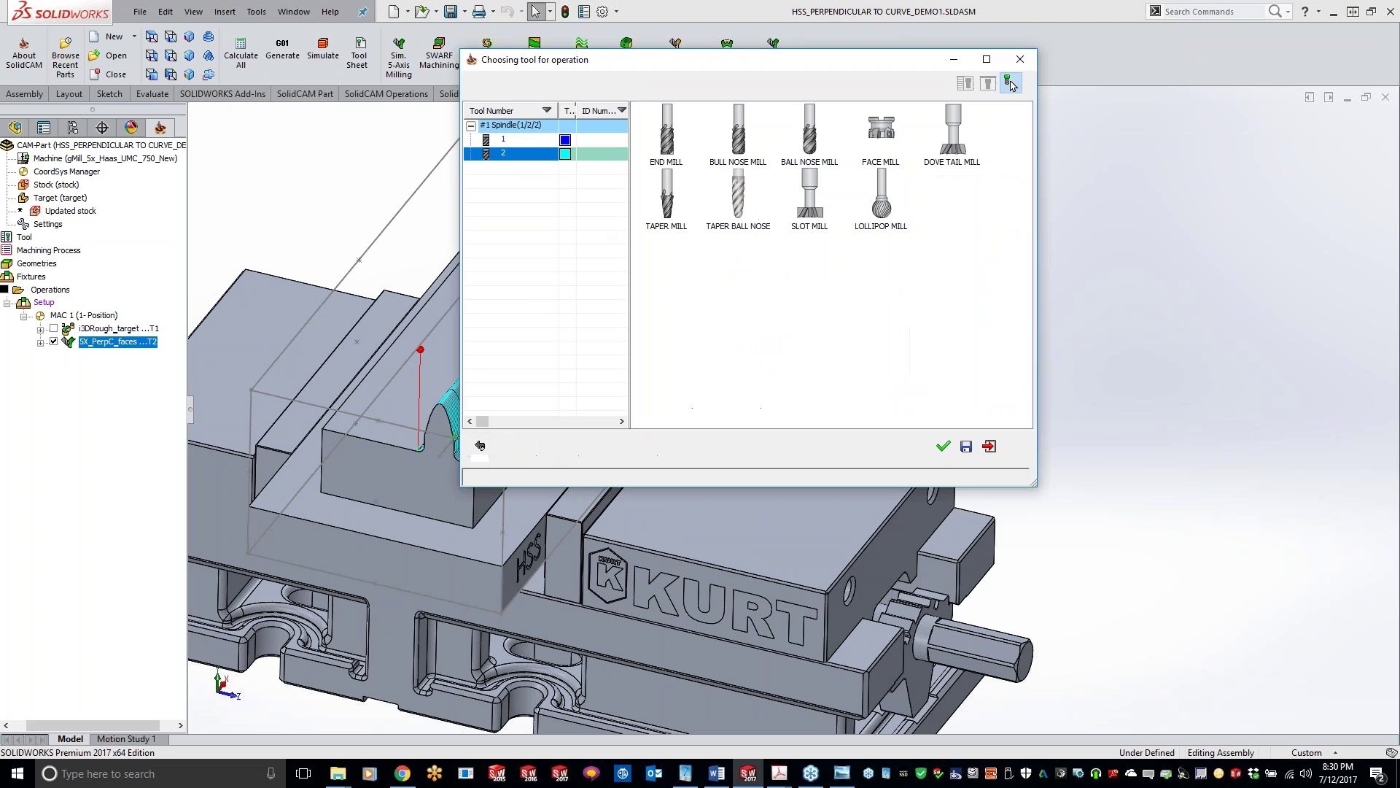
left_click(810, 138)
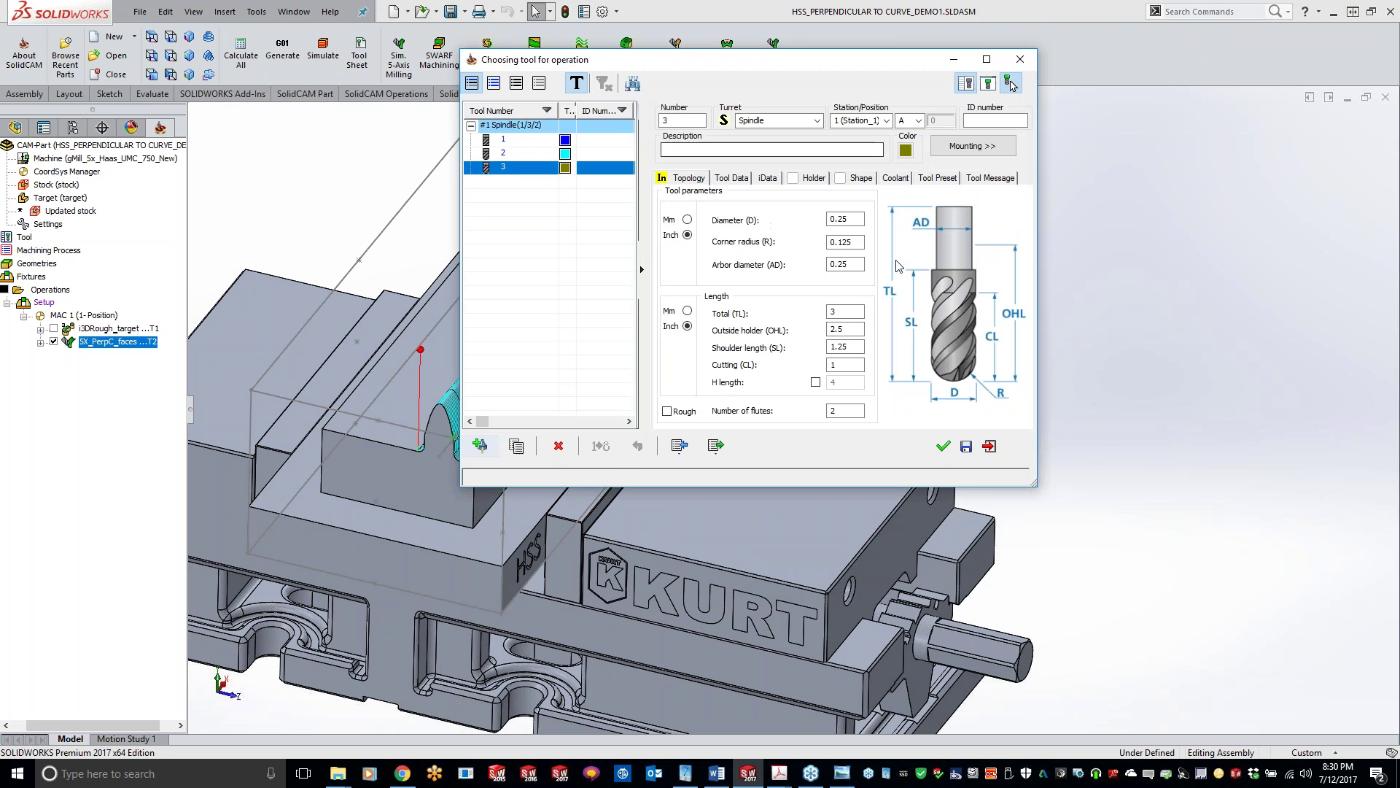
left_click(841, 219)
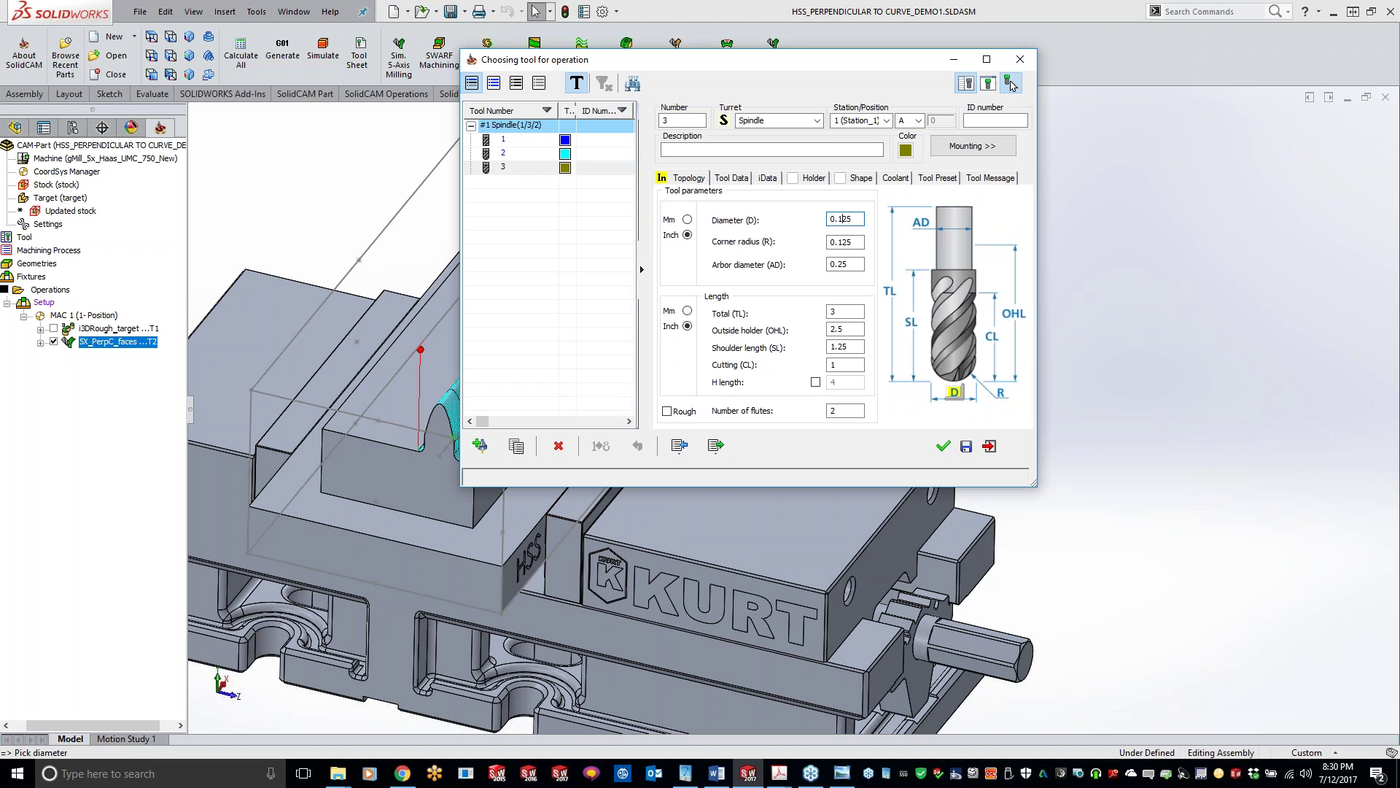
left_click(854, 310)
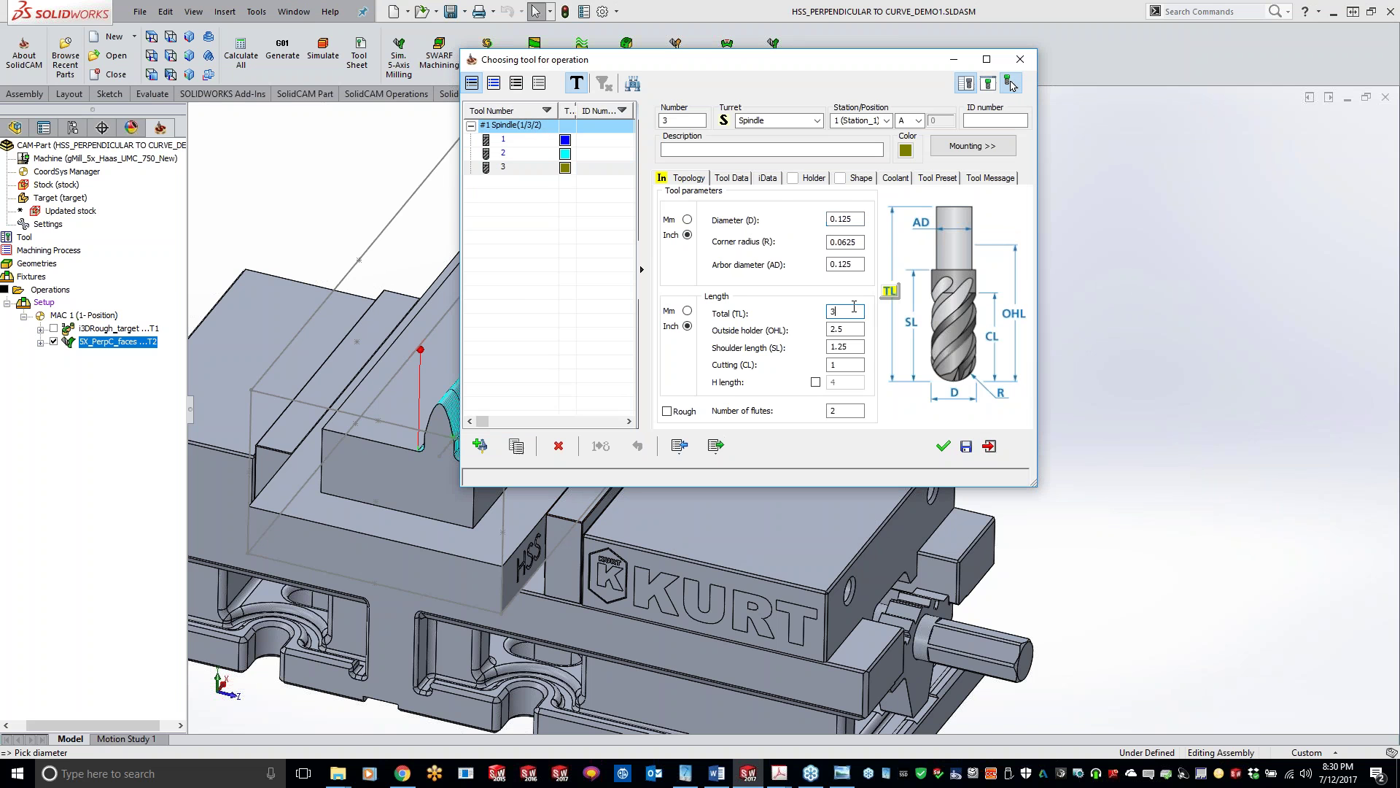
- Assign the local 1/8" Endmill 1.625" Long holder to the new ball nose mill and use the tool in the operation
left_click(812, 178)
left_click(749, 248)
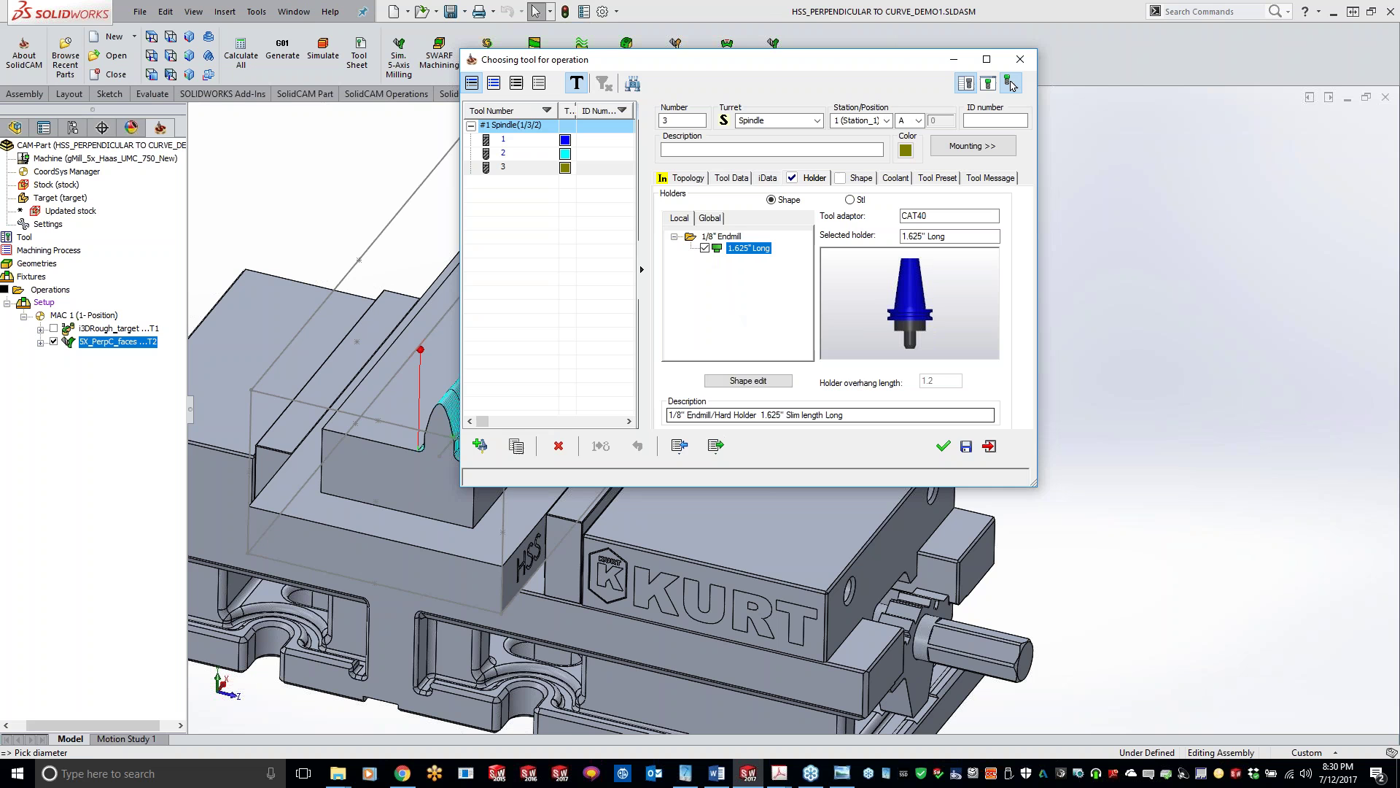
left_click(944, 446)
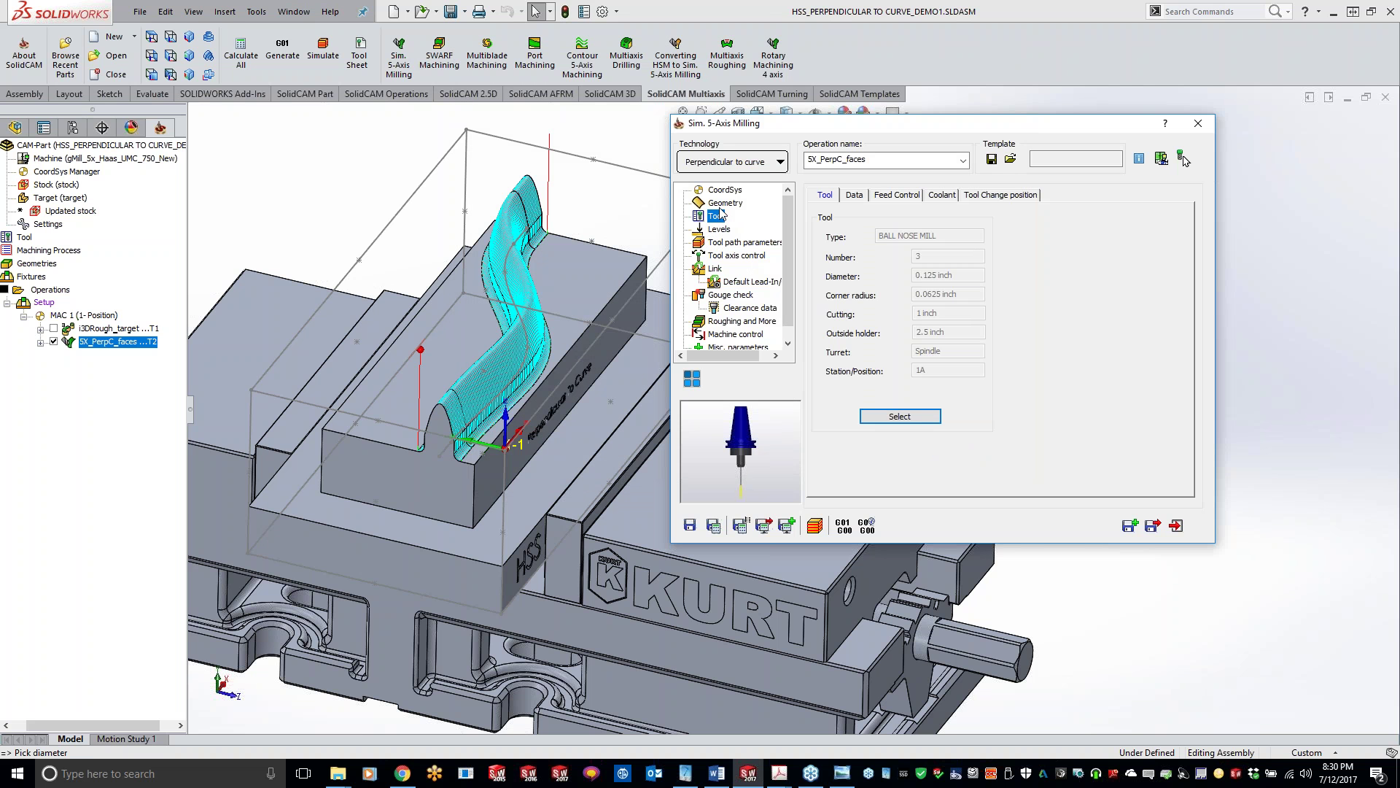
- Compare tool 2 with tool 3, keep tool 3 for the 5X_PerpC_faces operation, and save and calculate it
left_click(900, 417)
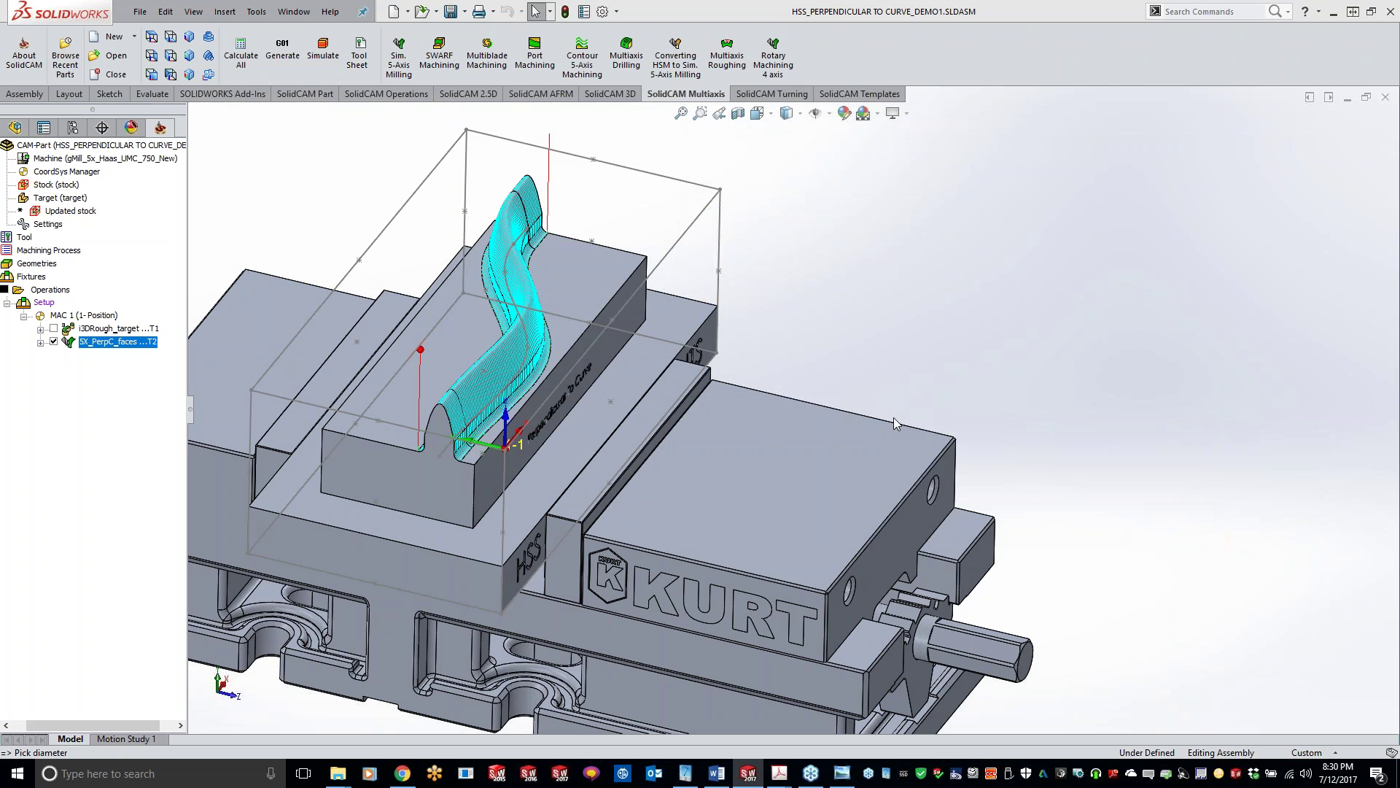
left_click(525, 153)
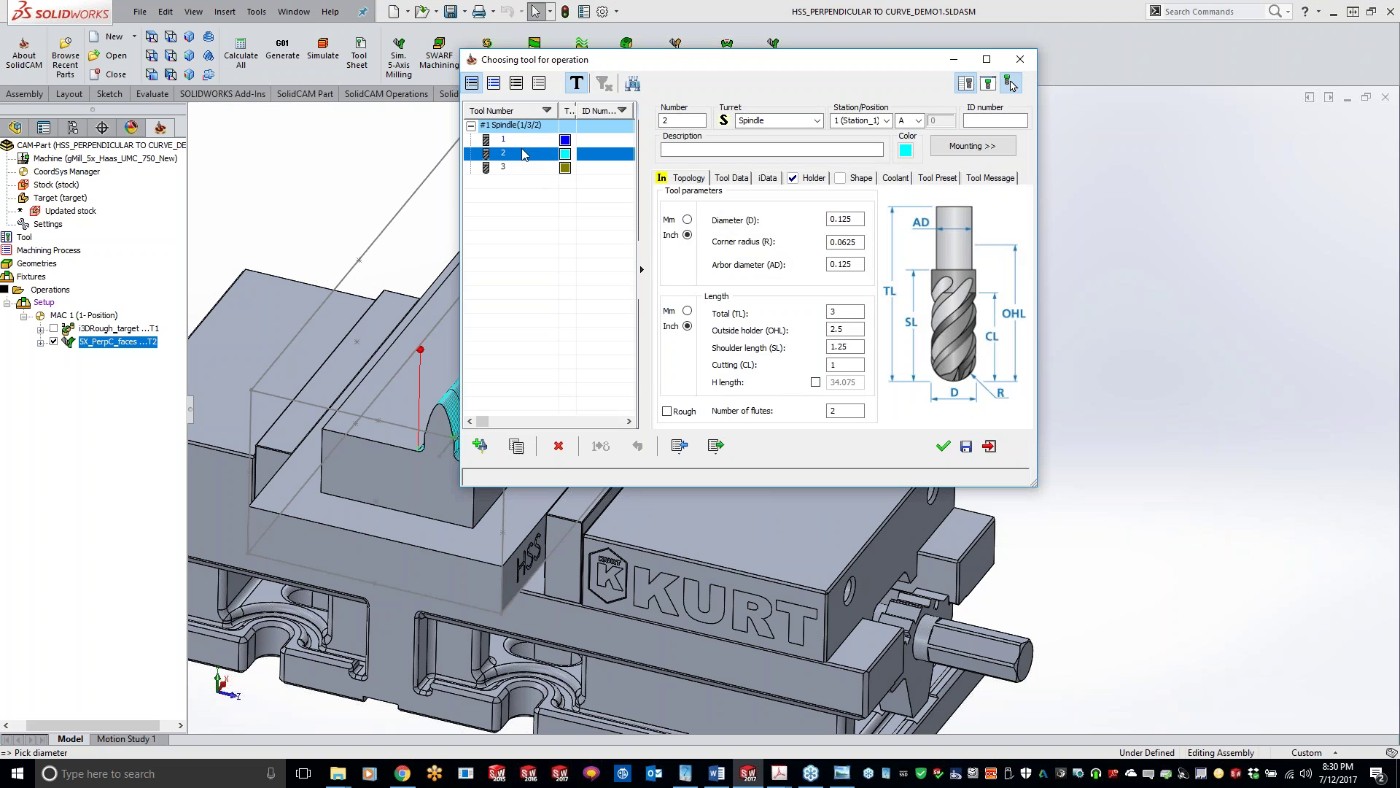
left_click(527, 168)
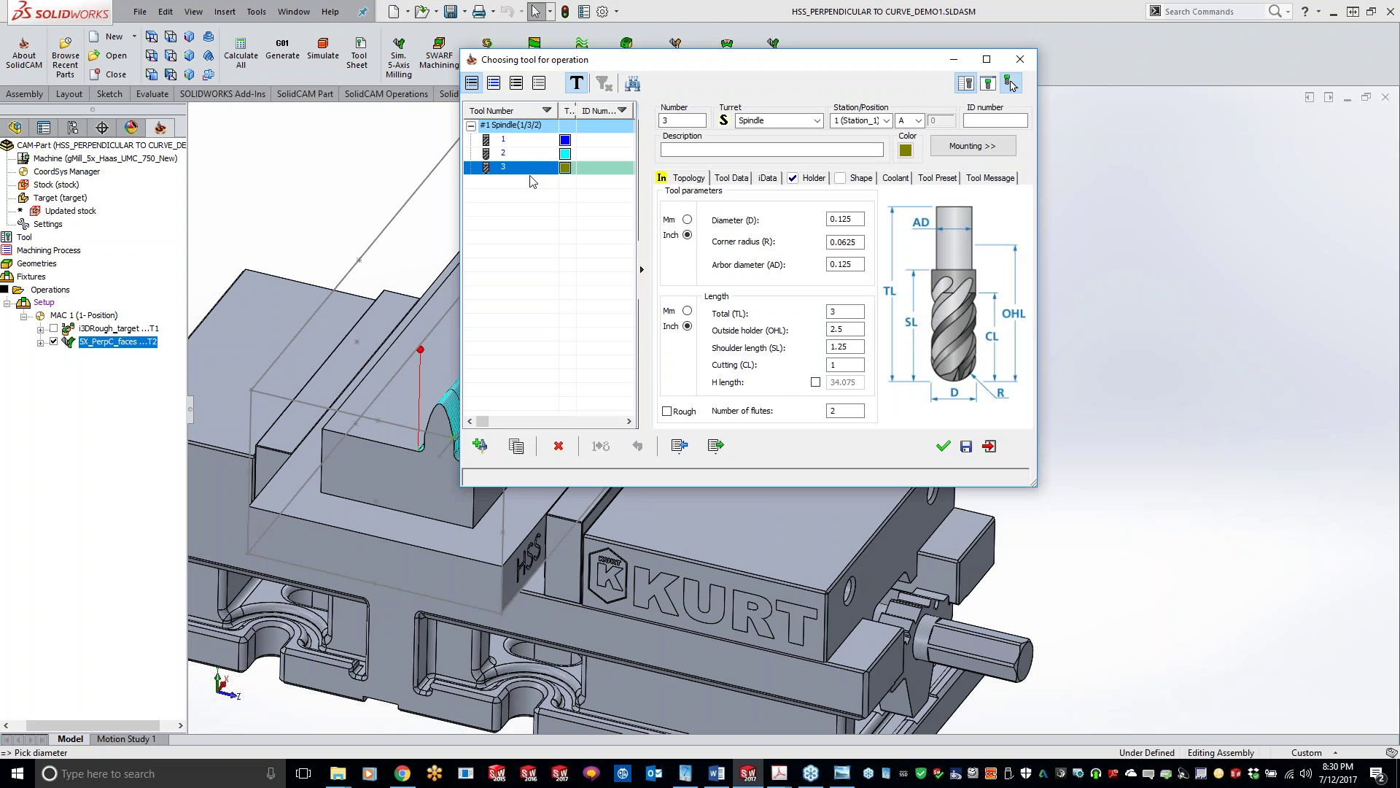
left_click(943, 445)
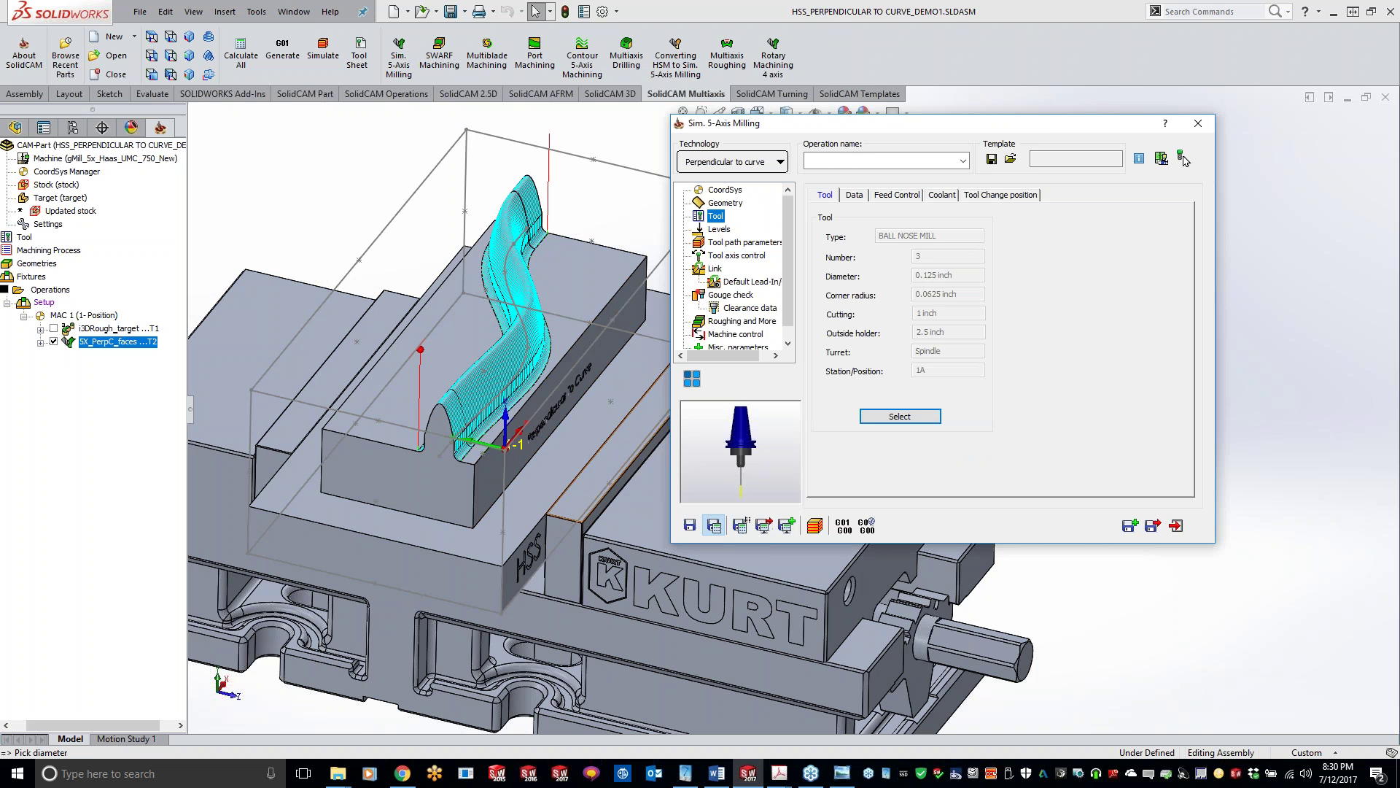
left_click(1182, 159)
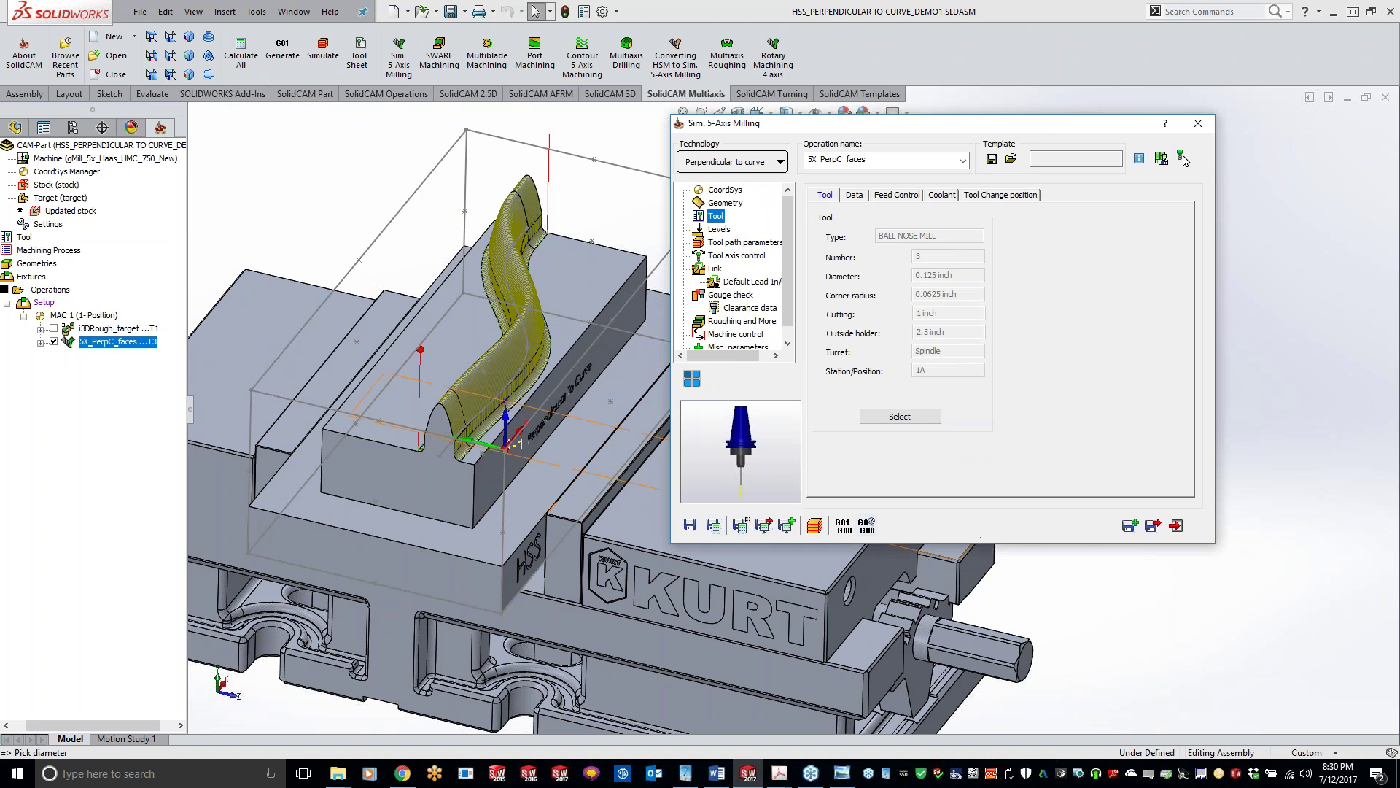
- Open the Machine Simulation of the recalculated 5X_PerpC_faces operation and dismiss the collision checking error
left_click(816, 525)
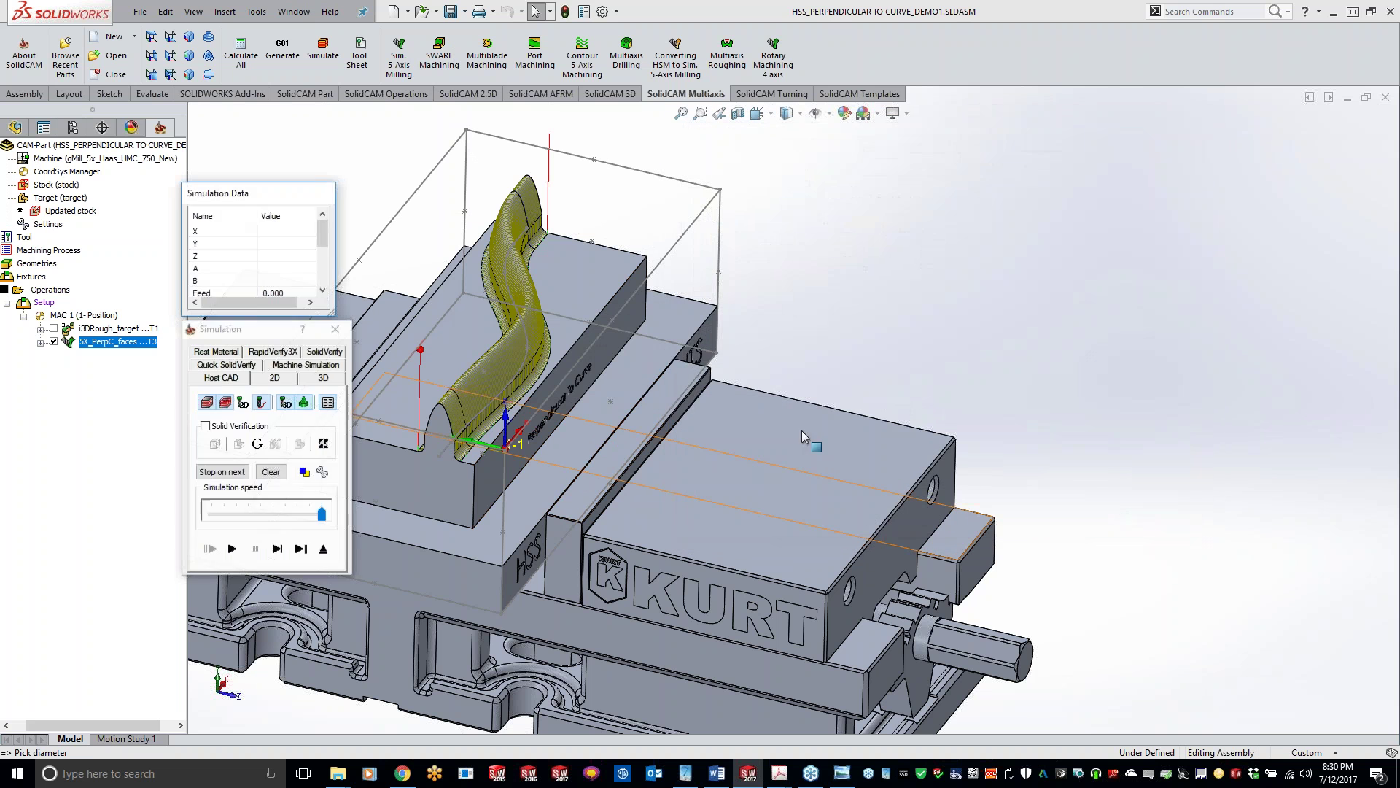
left_click(312, 366)
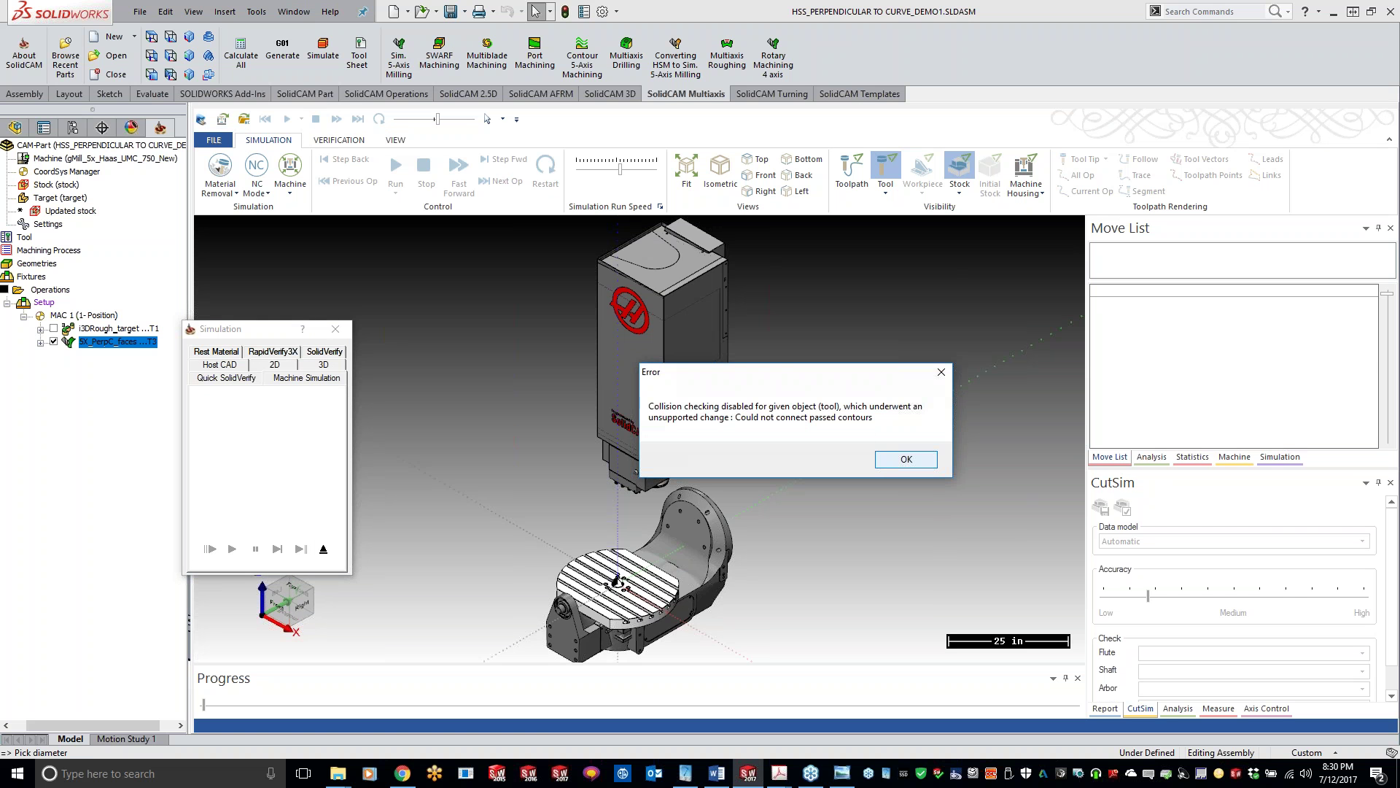
left_click(906, 459)
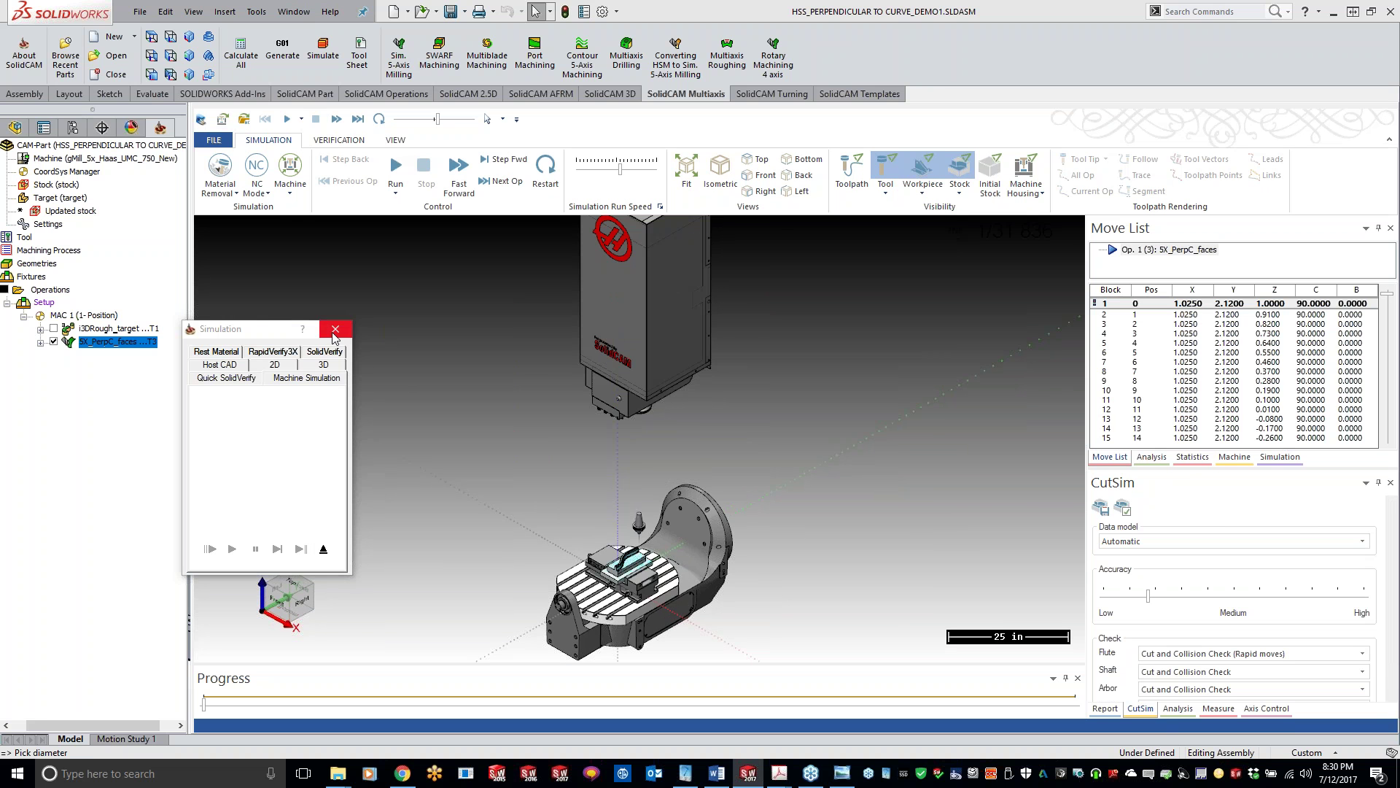
- Cycle the tool visibility in the Machine Simulation and inspect the tool, vise and part on the tilting table up close
middle_click_drag(767, 522, 810, 491)
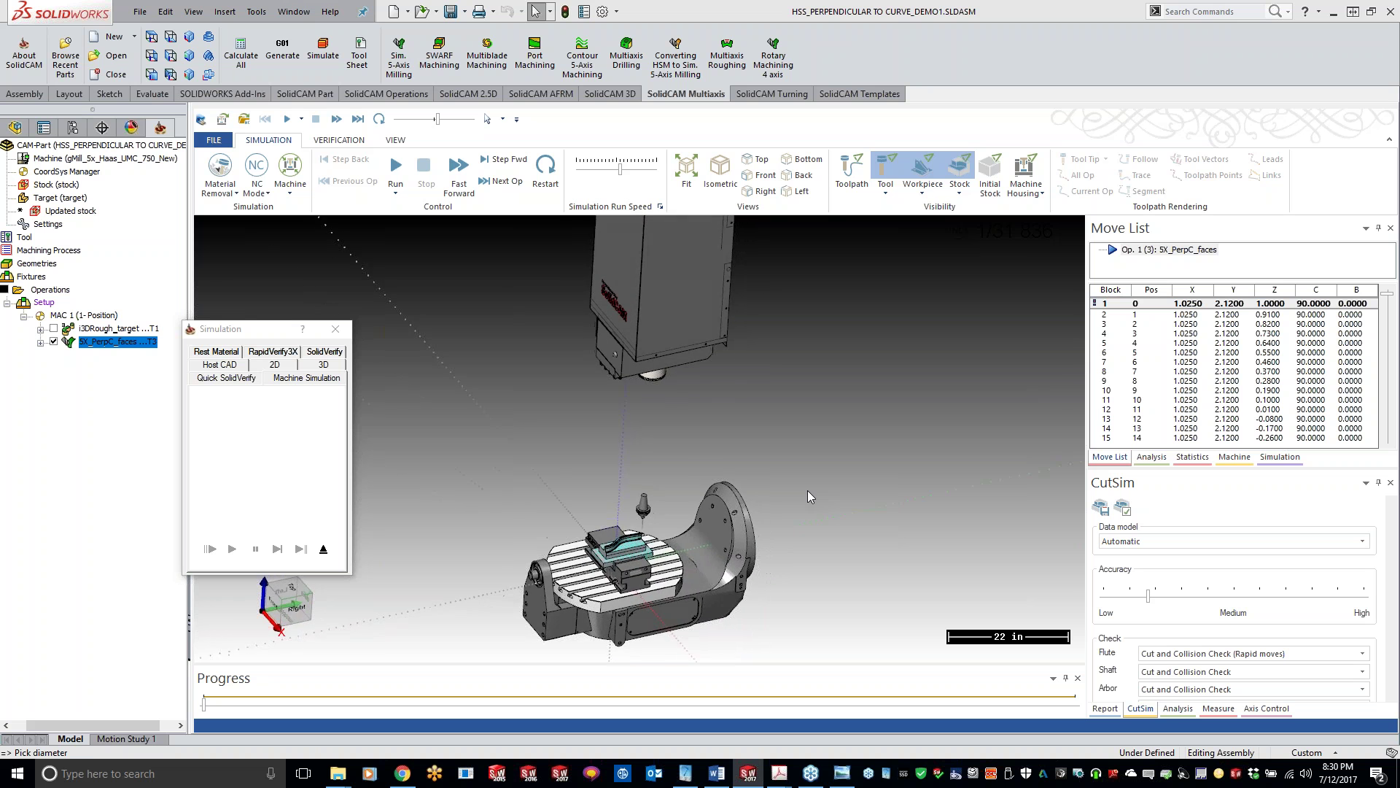
middle_click_drag(808, 491, 519, 420)
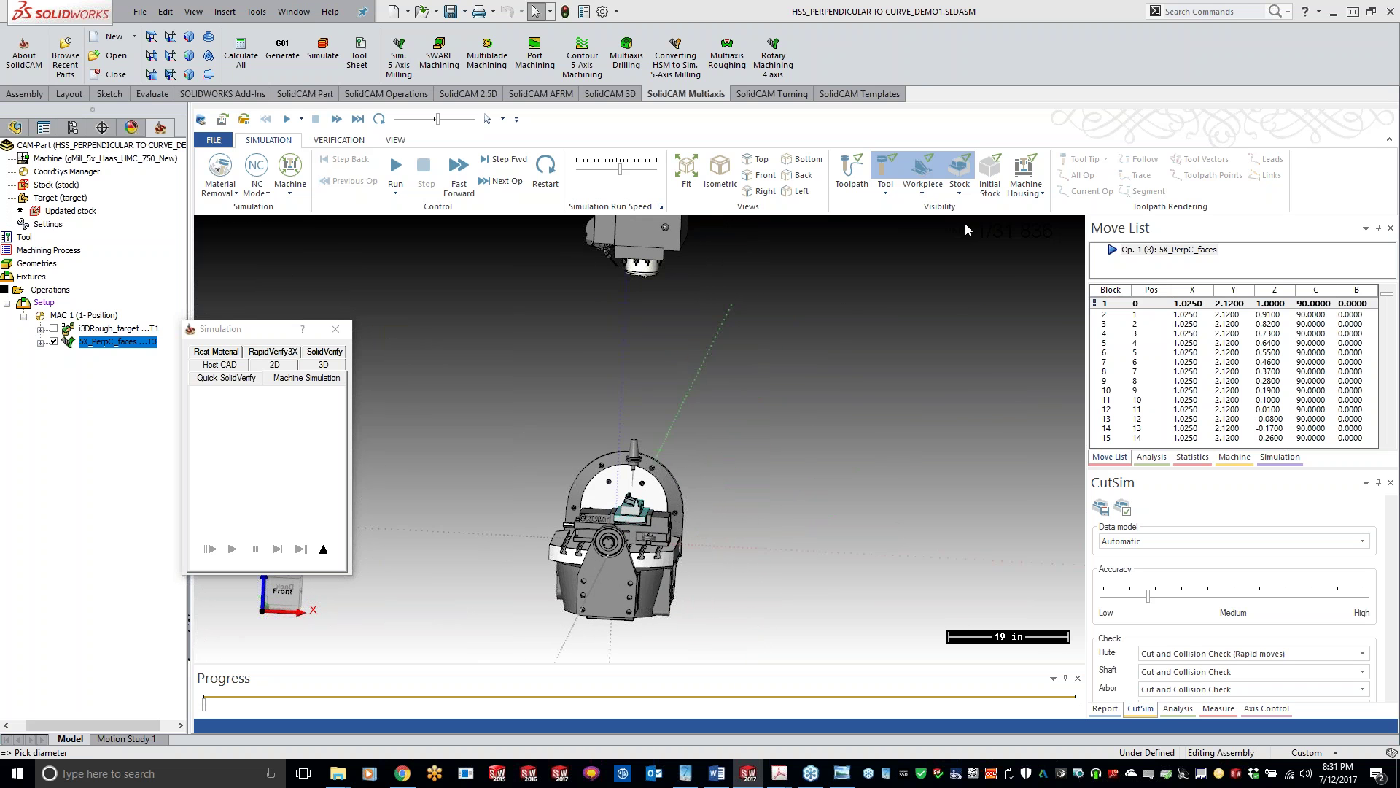
left_click(890, 172)
left_click(890, 172)
left_click(890, 172)
scroll(522, 413, "up", 5)
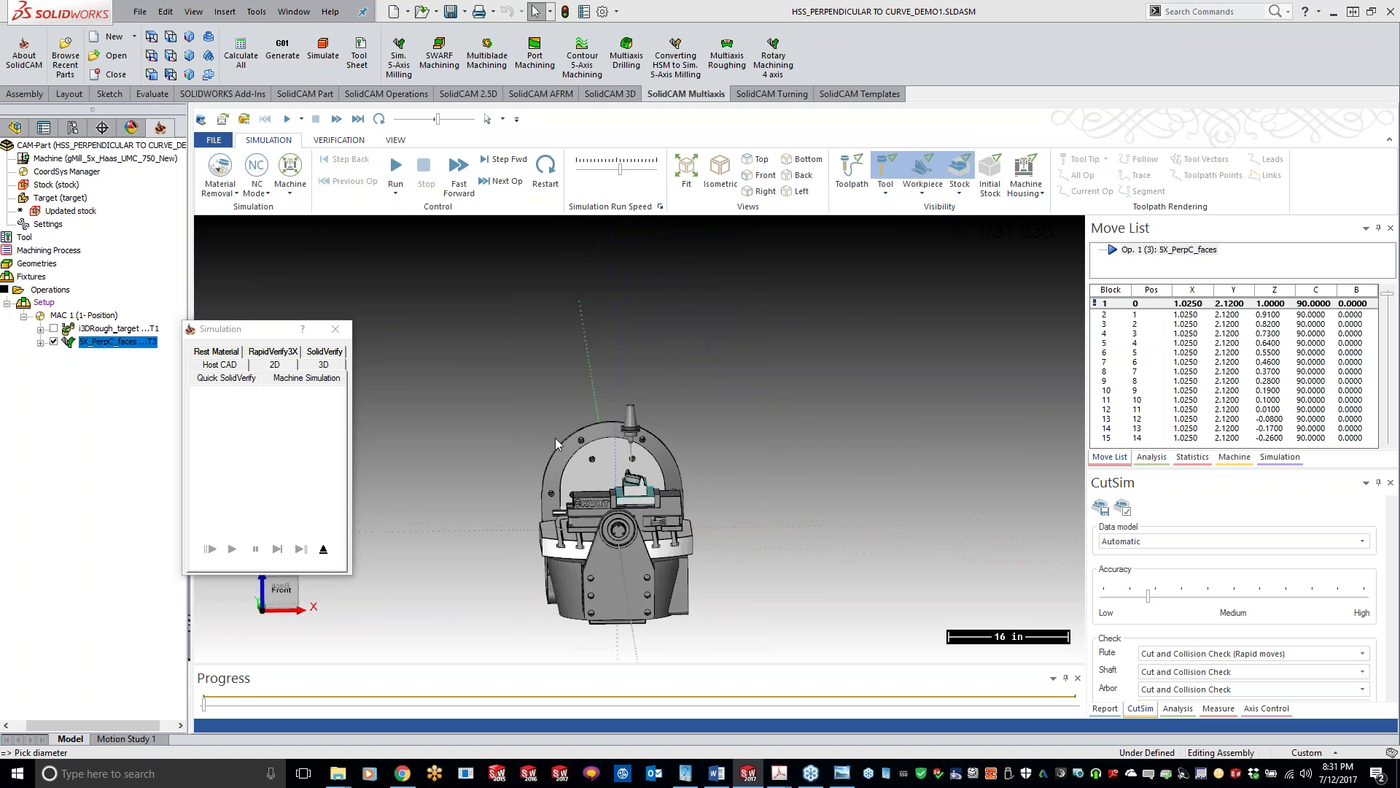
middle_click_drag(681, 414, 576, 436)
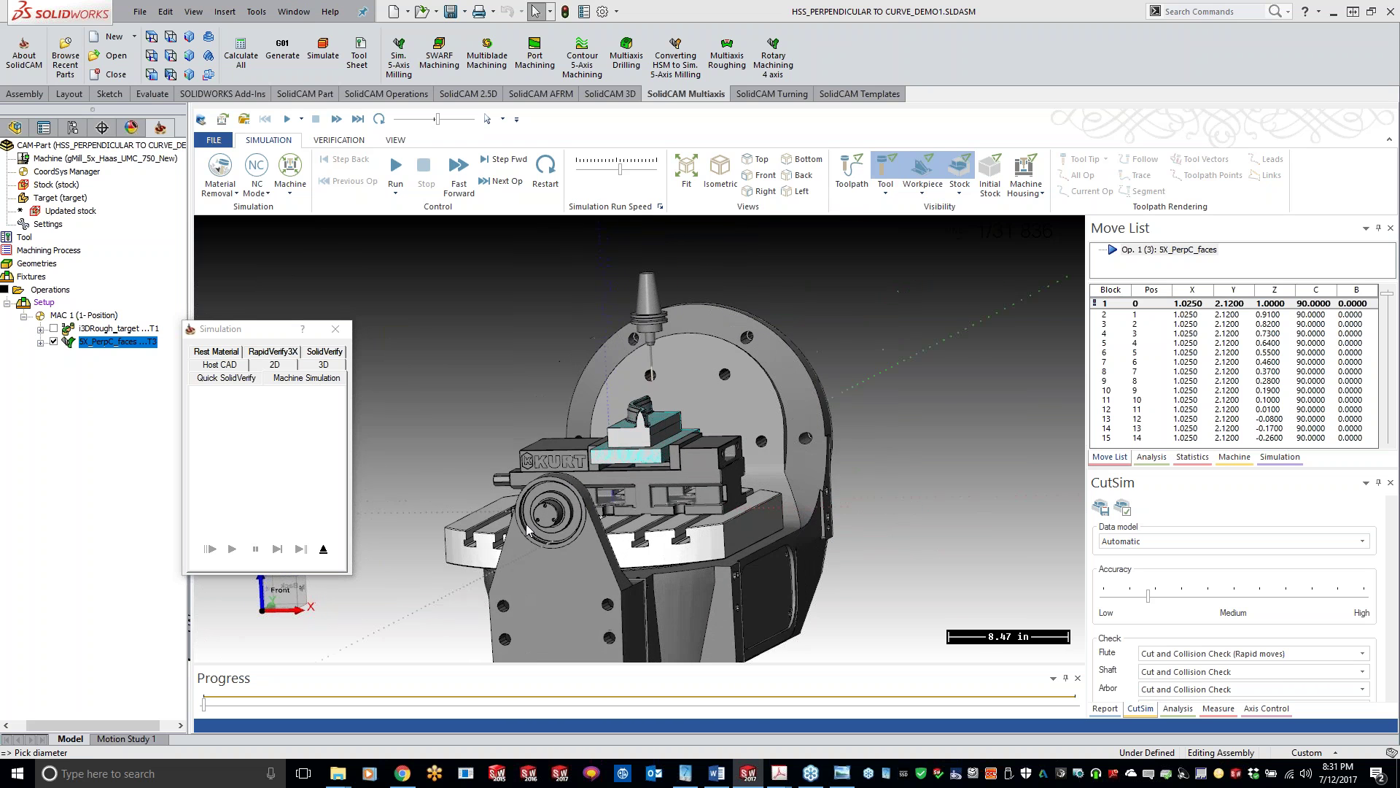
scroll(576, 436, "up", 3)
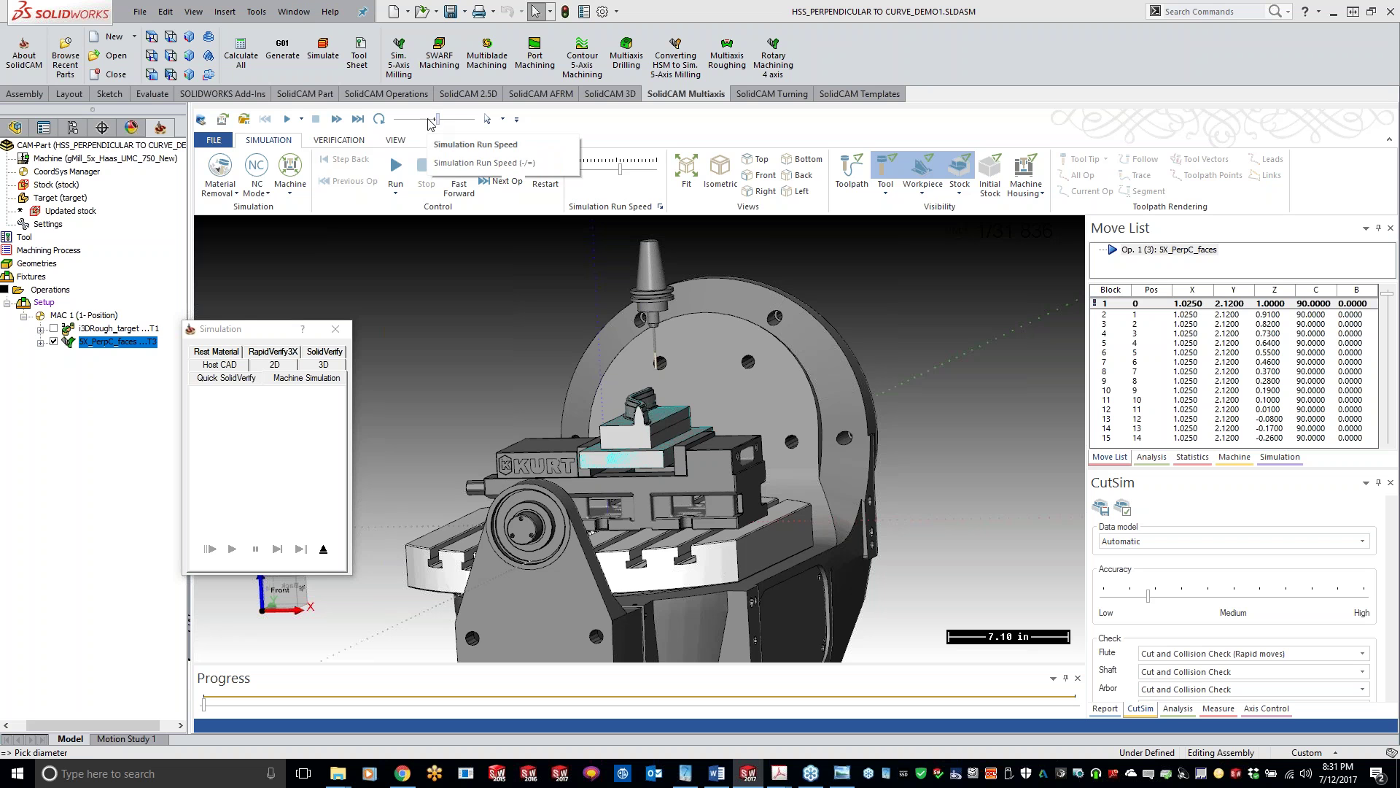
- Run the Machine Simulation at a reduced speed, look over the verification options, then close the simulation
left_click_drag(437, 118, 407, 125)
left_click(394, 173)
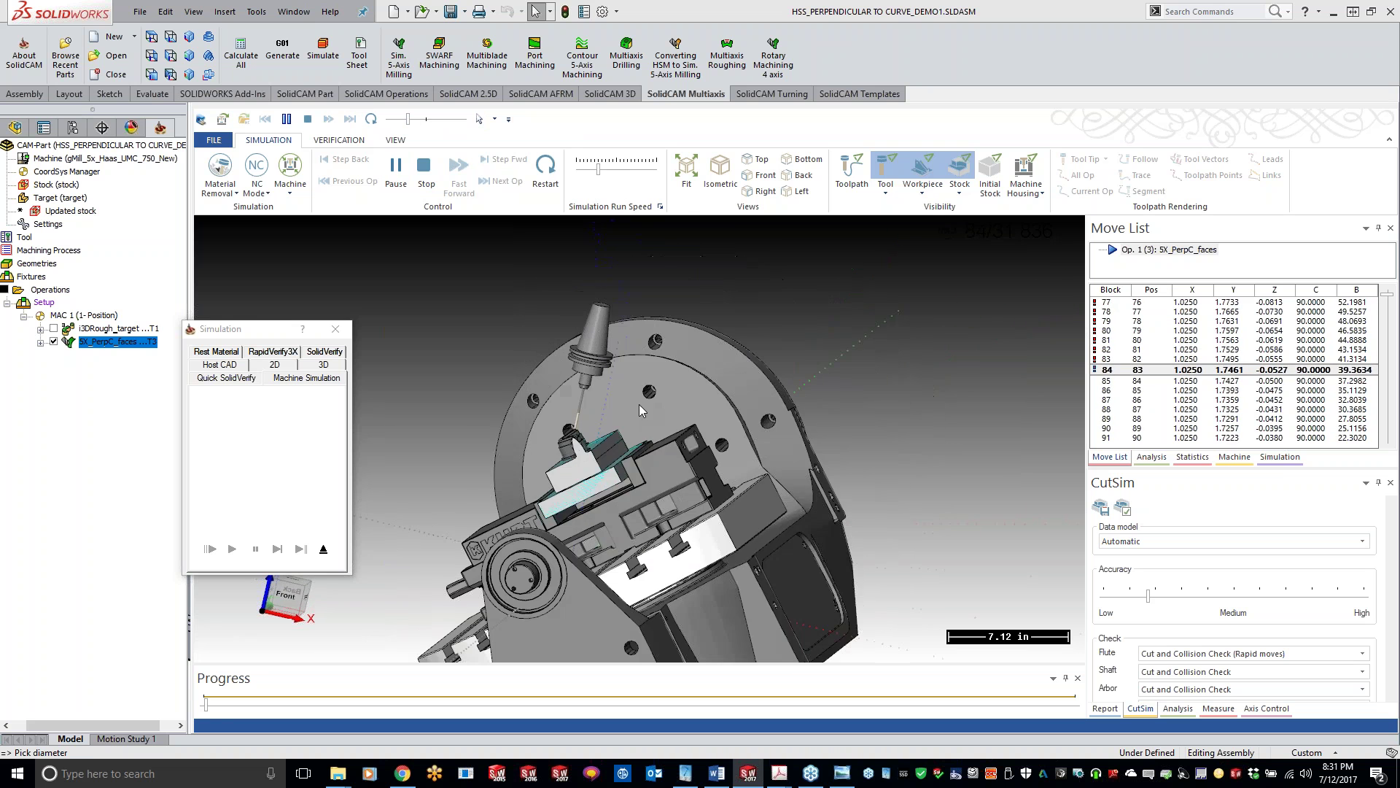
scroll(721, 353, "down", 3)
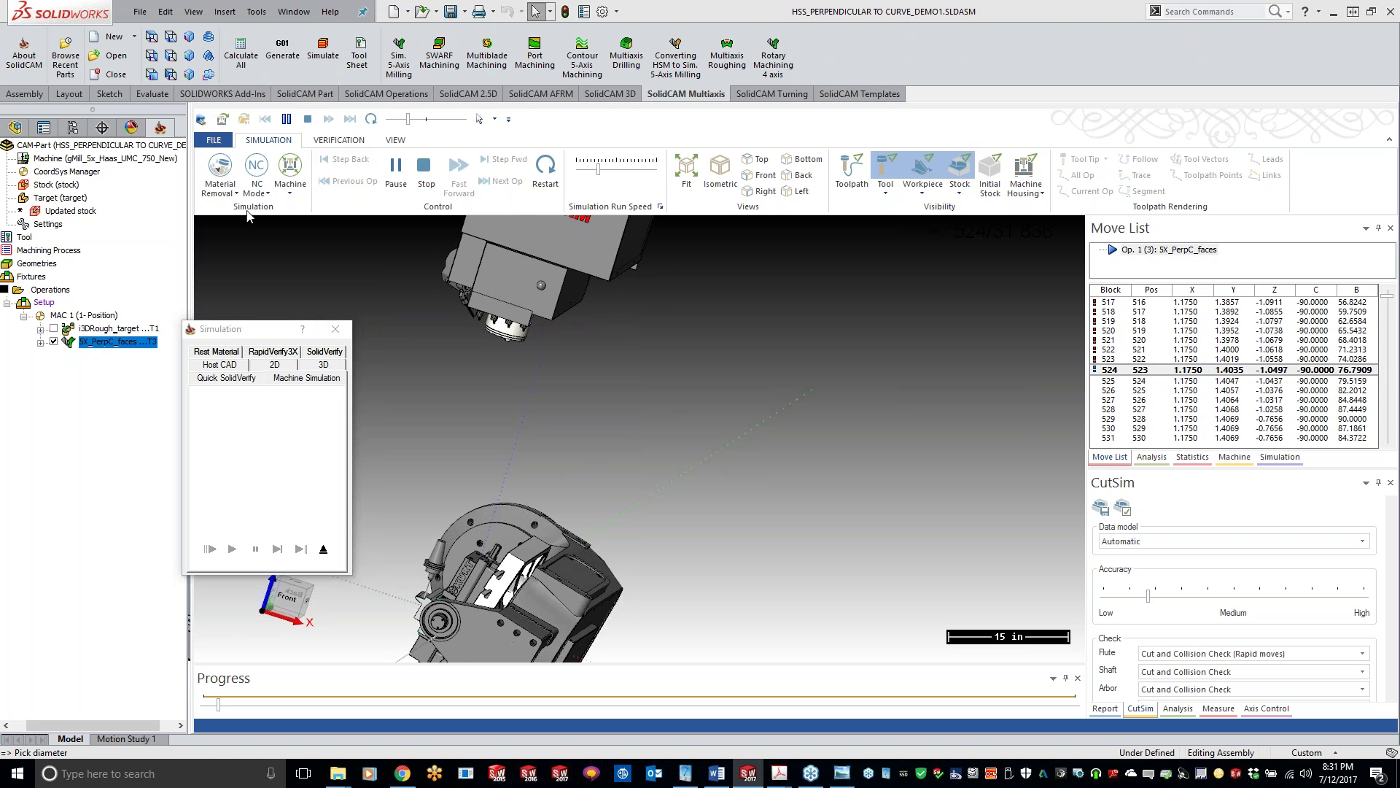
left_click(326, 142)
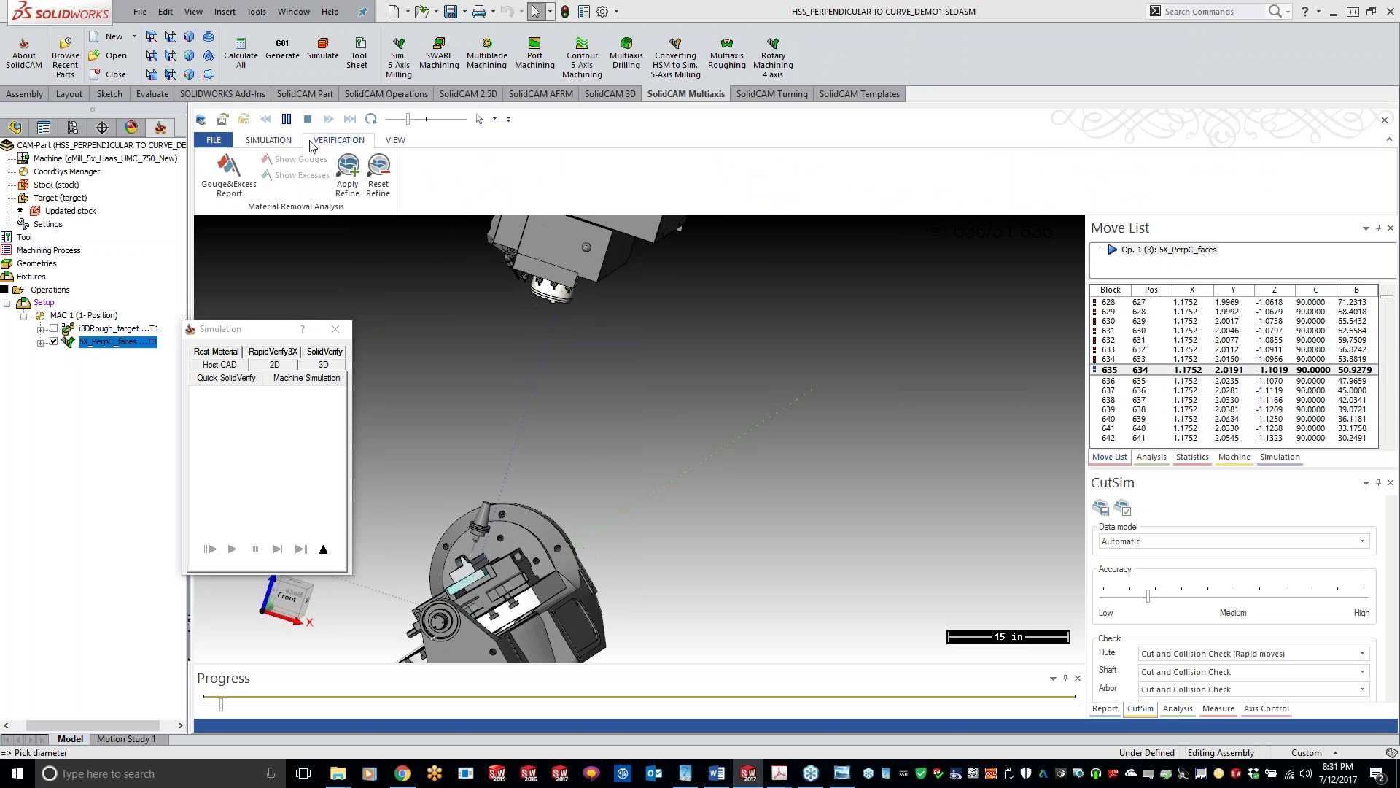
left_click(269, 139)
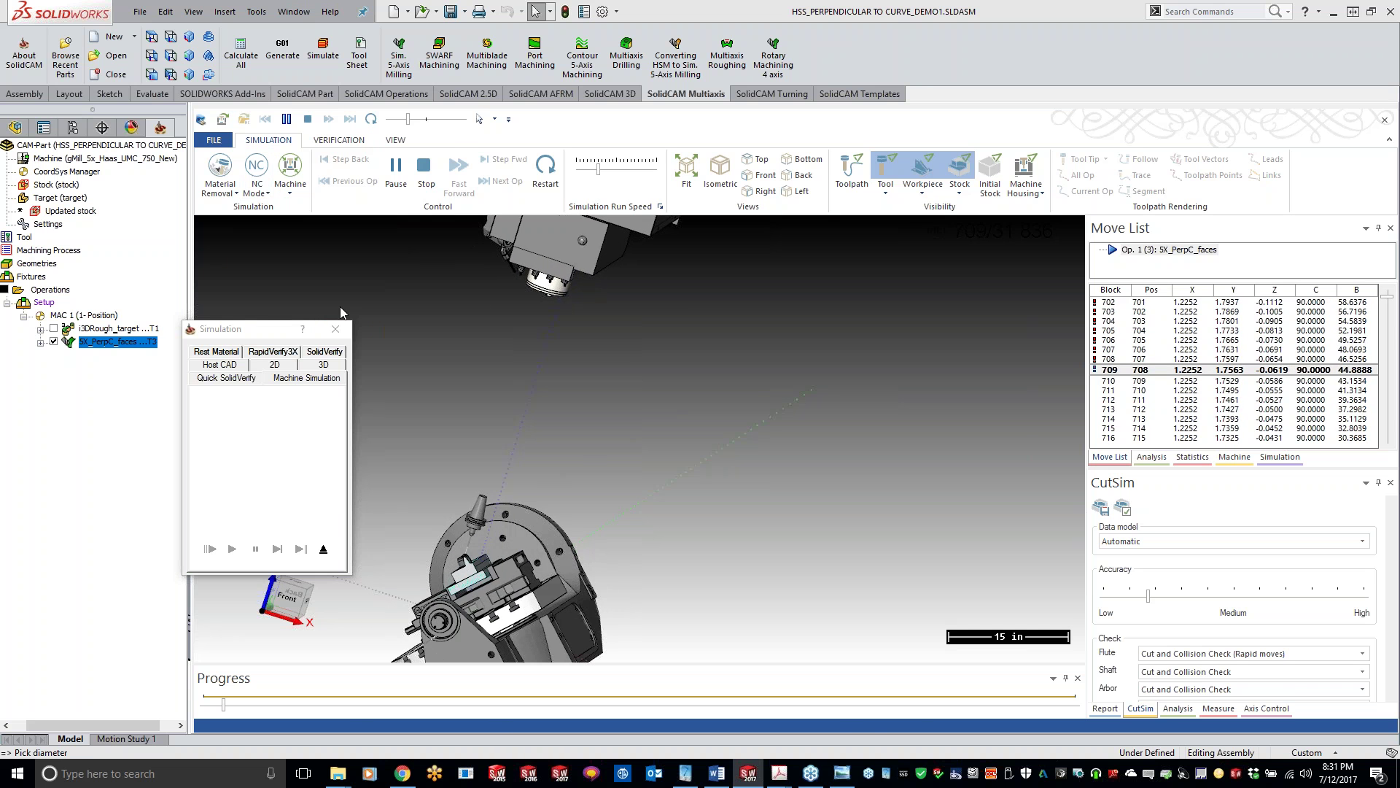
left_click(335, 328)
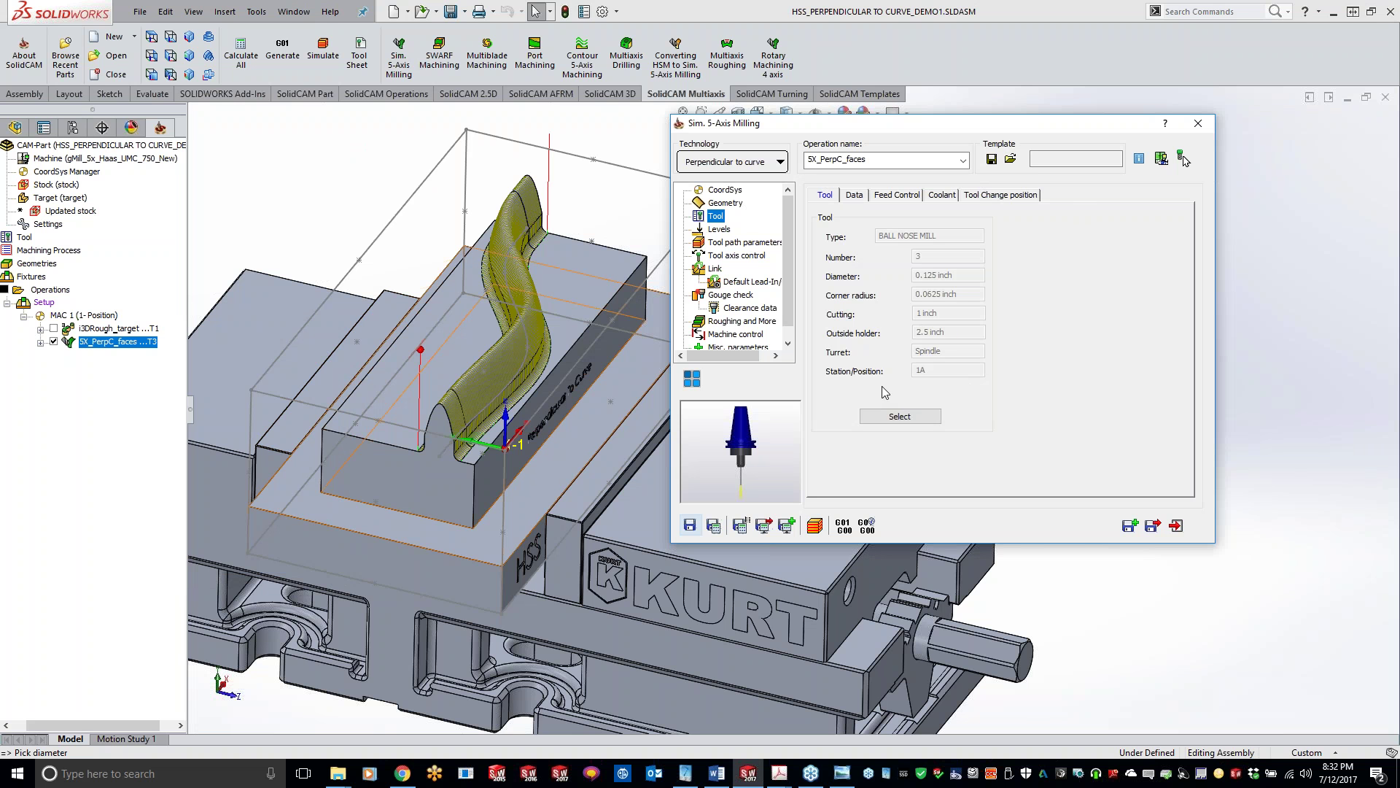
- Review the operation's gouge check, default lead-in/out, link, tool axis control and tool path parameters
left_click(731, 296)
left_click(733, 283)
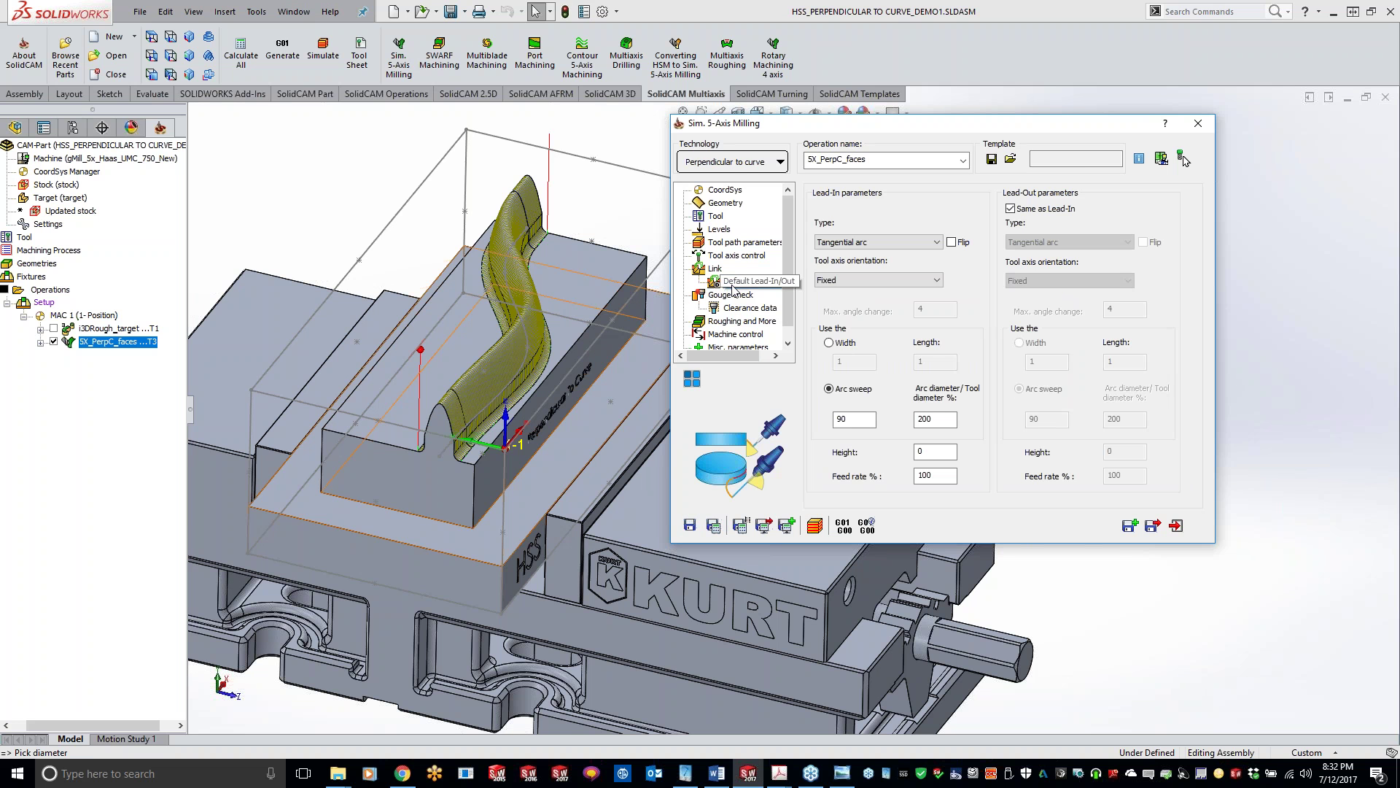
left_click(719, 269)
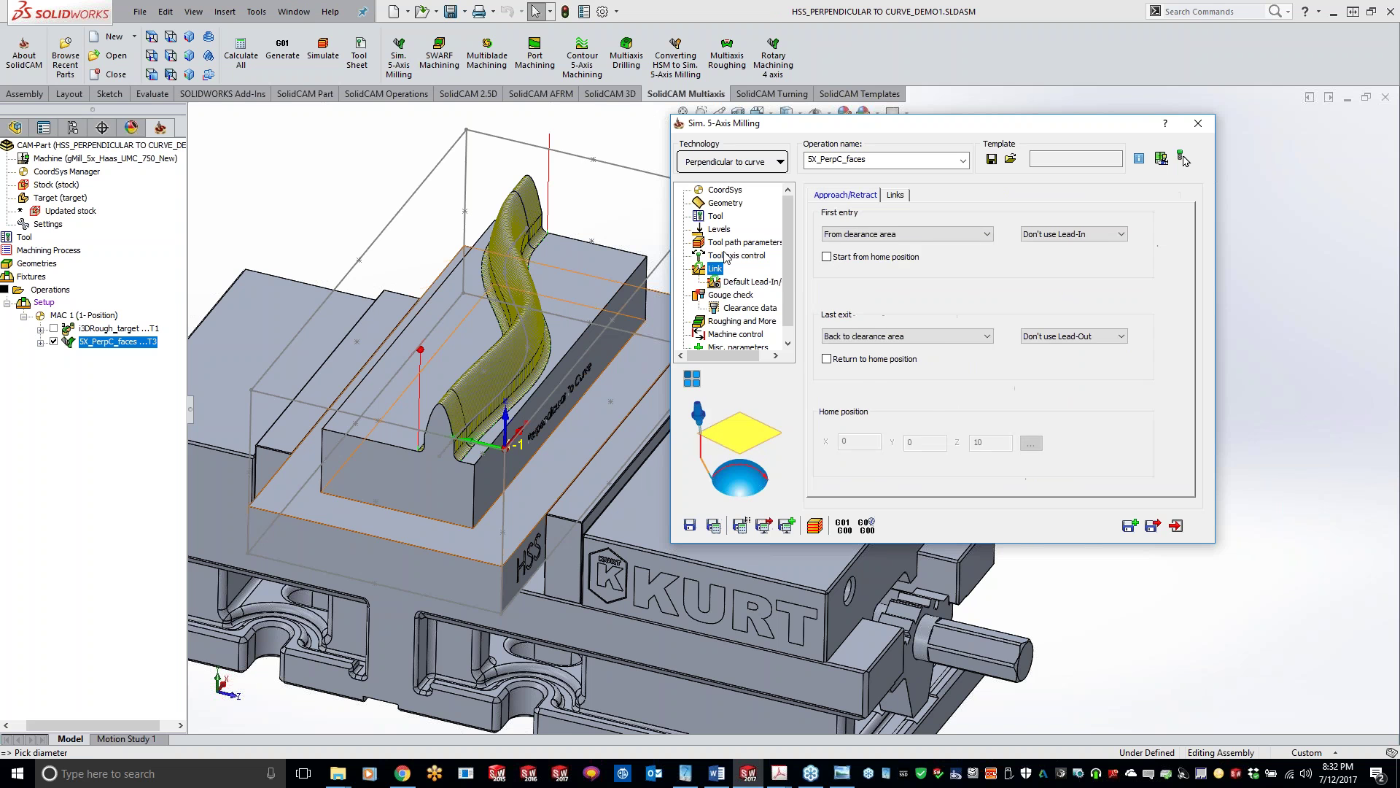
left_click(730, 255)
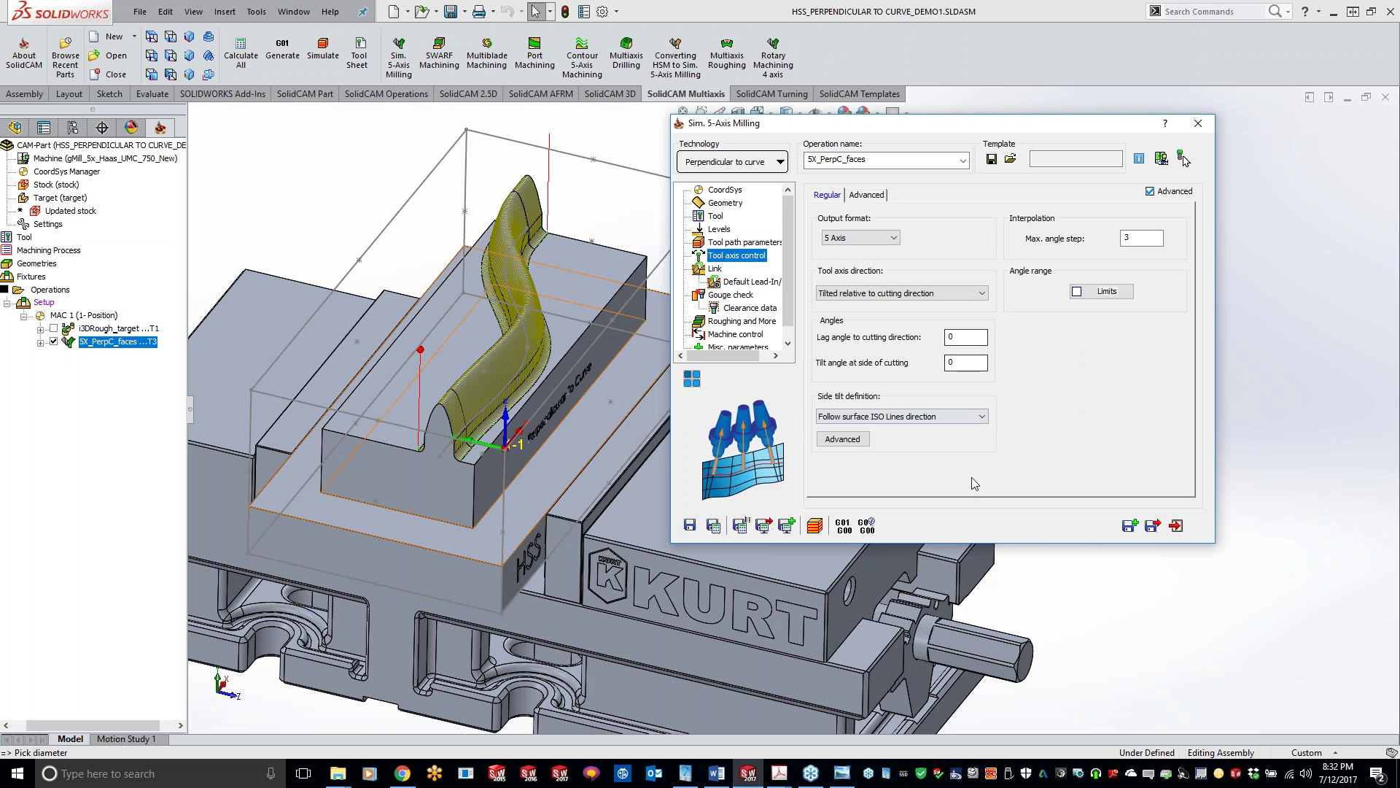
left_click(739, 245)
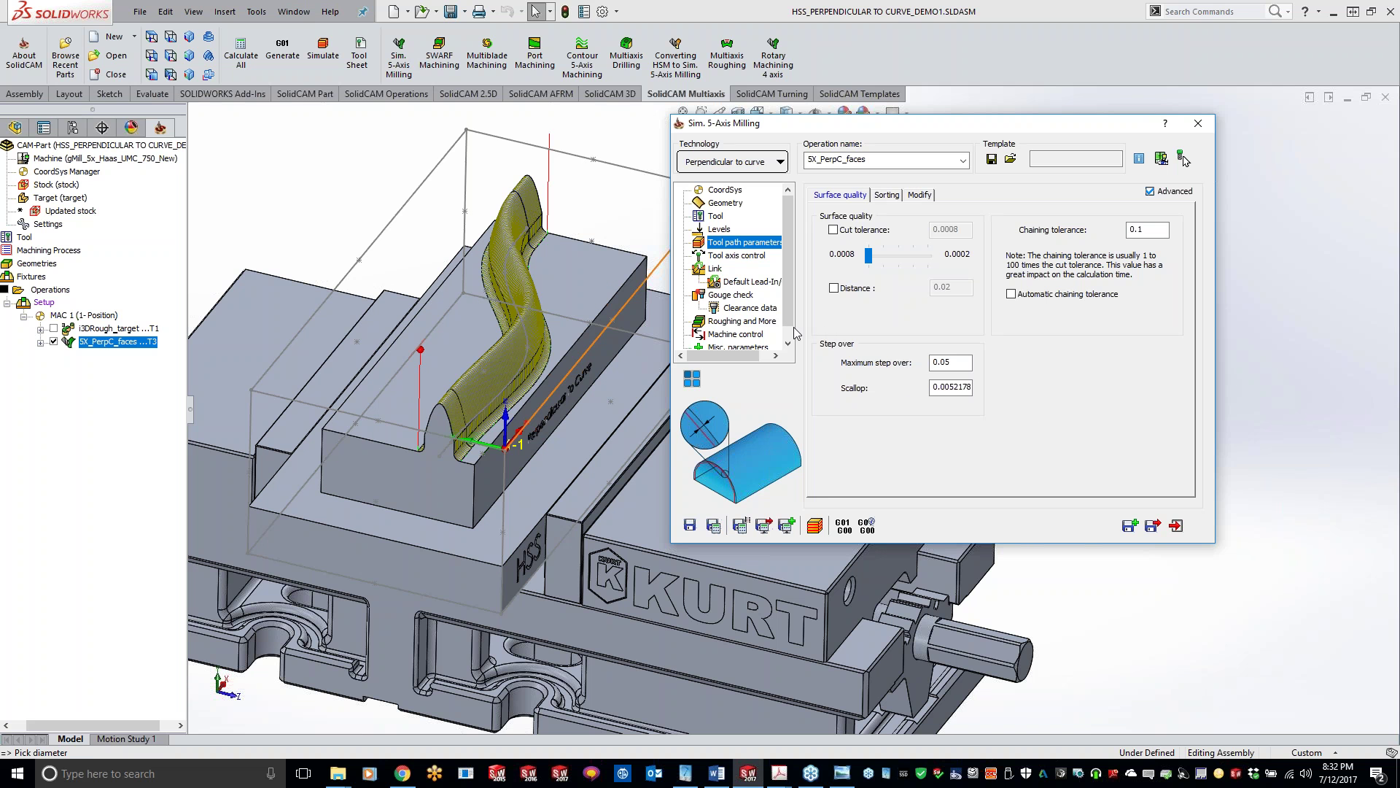
- Collapse the operation dialog to inspect the calculated tool path over the curved faces, then restore the dialog
double_click(882, 125)
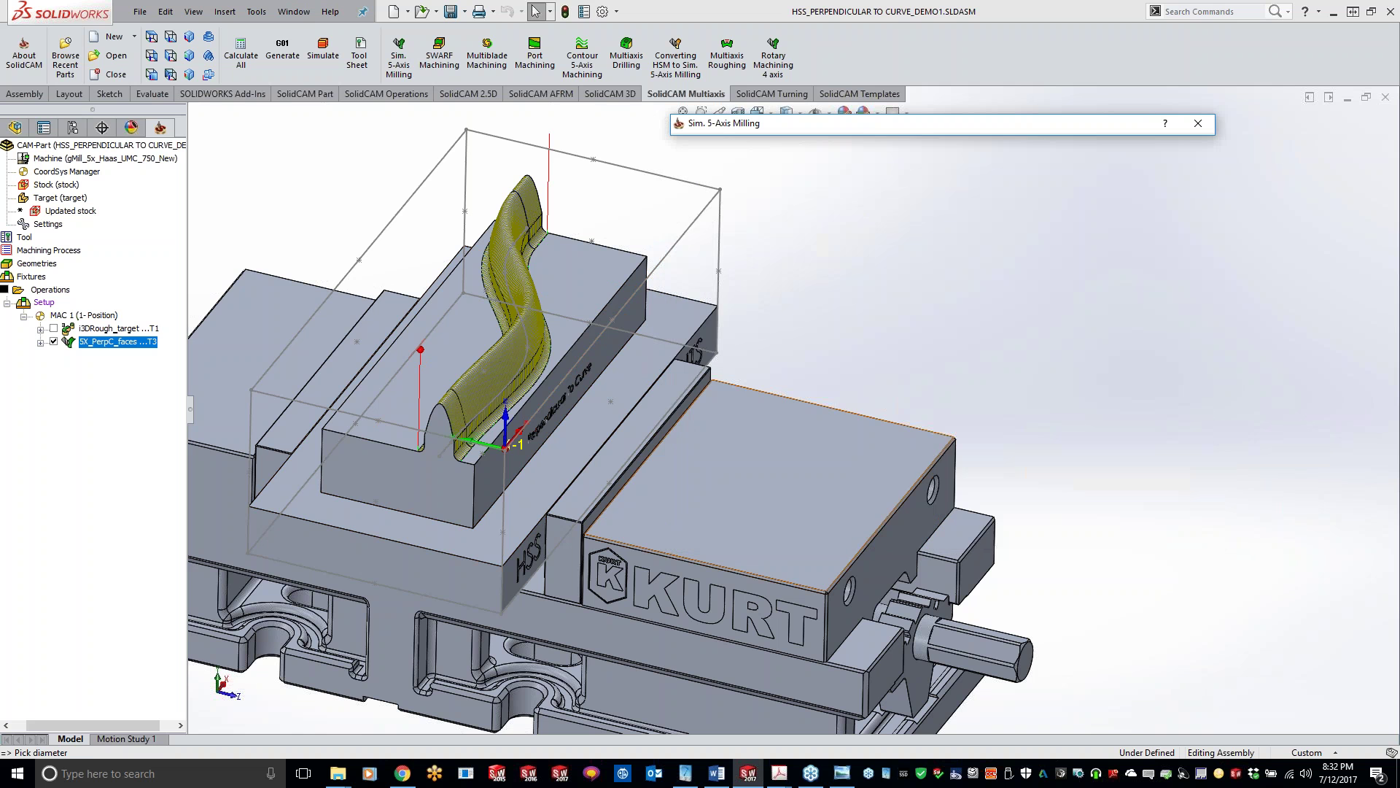
middle_click_drag(514, 417, 553, 323)
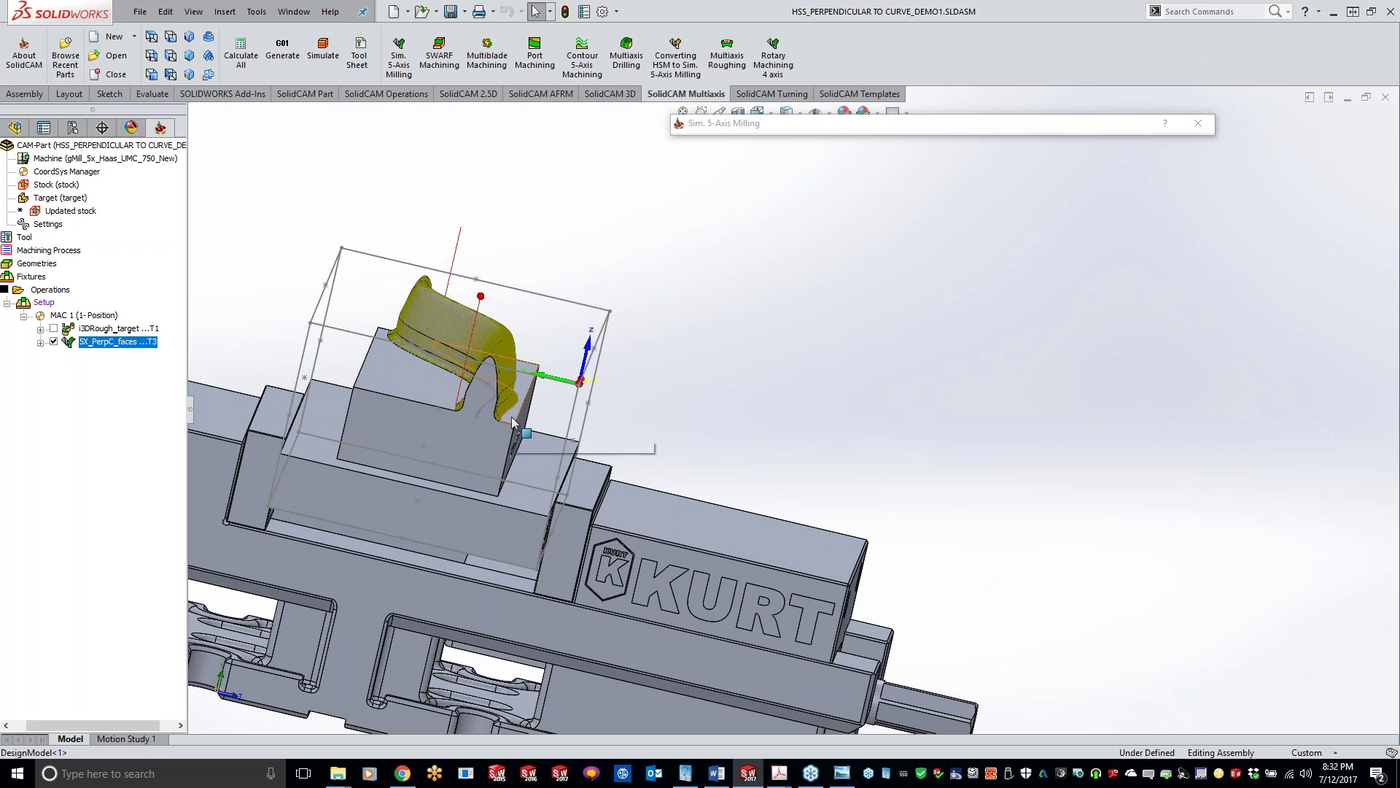
left_click(856, 124)
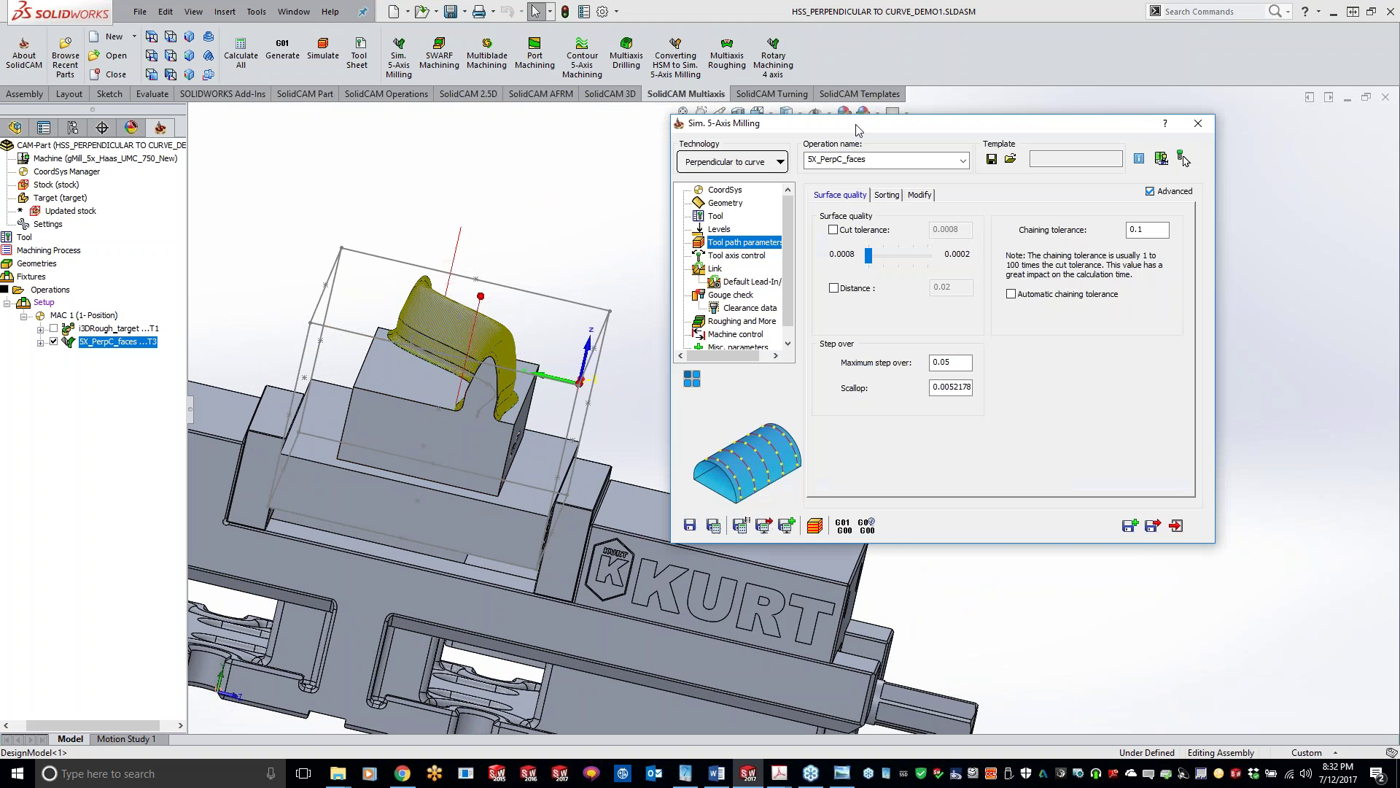
- Limit the tool axis angle range in the YZ plane with a1 at 30, and recalculate the 5X_PerpC_faces operation
left_click(735, 255)
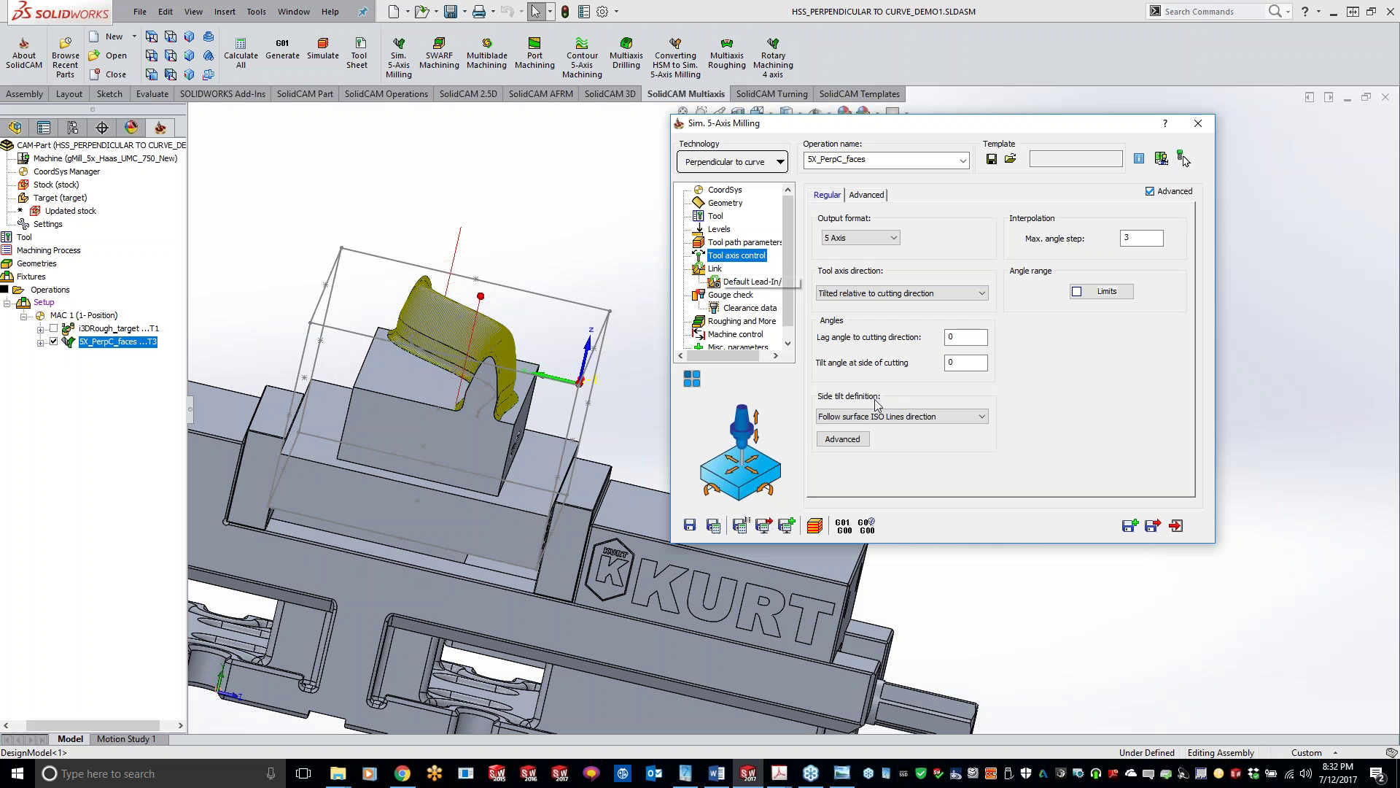
left_click(1103, 293)
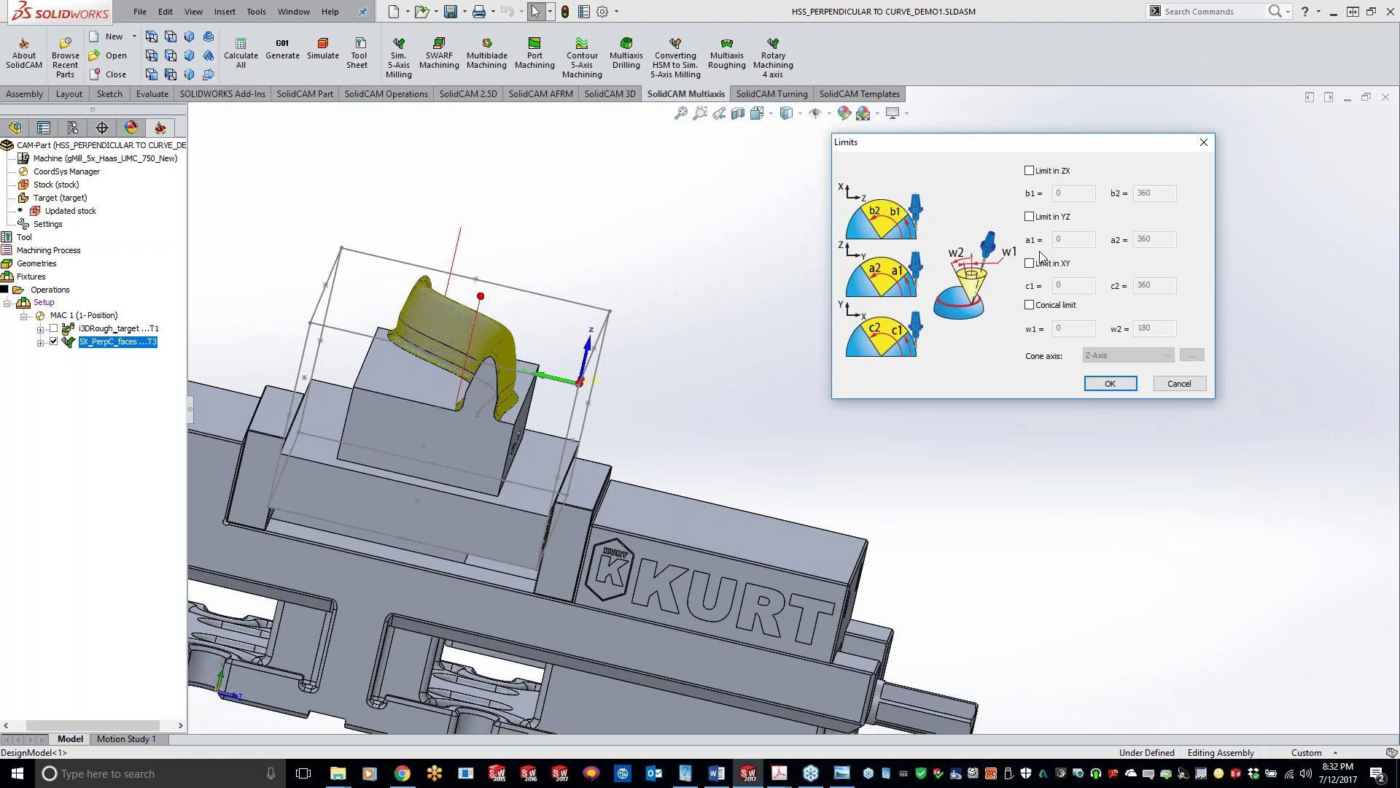
left_click_drag(989, 150, 850, 177)
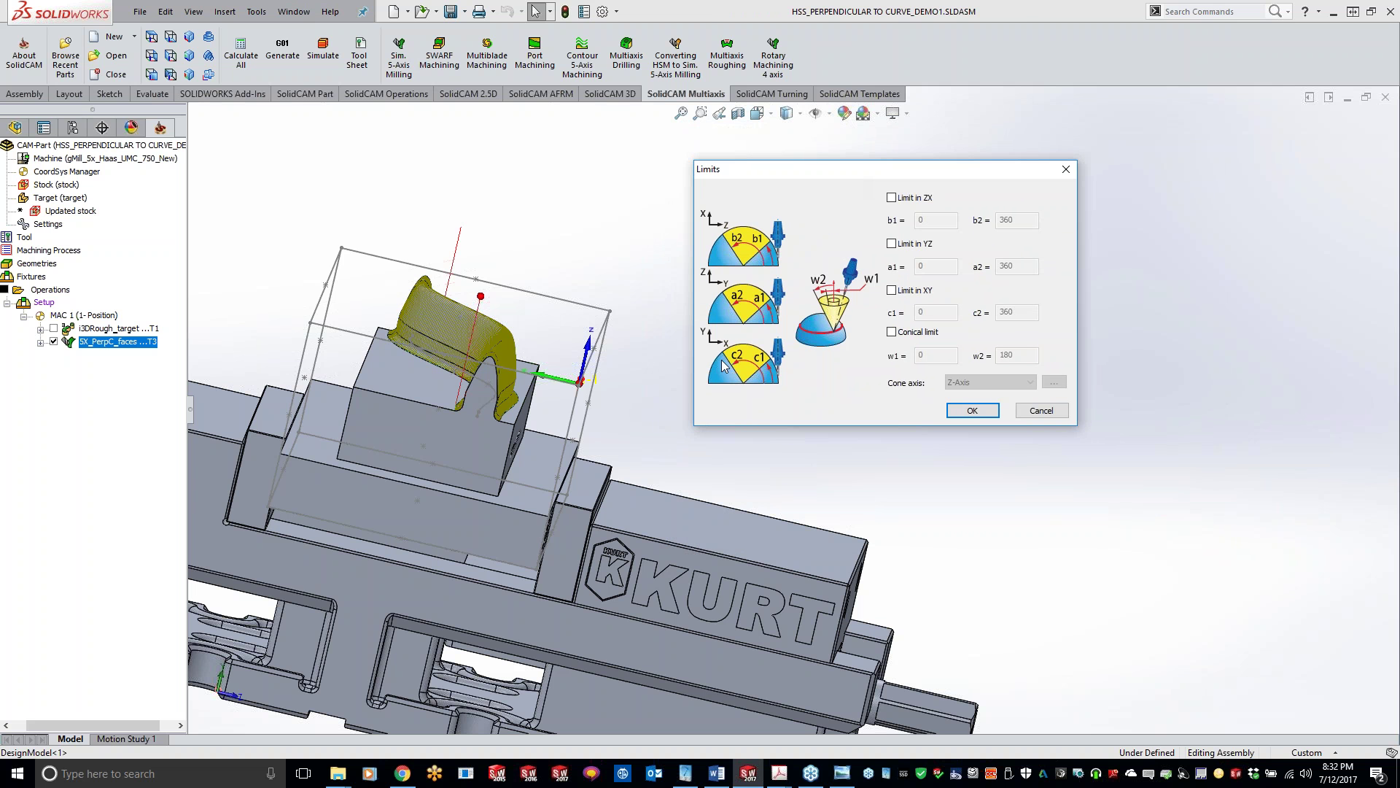
left_click(891, 244)
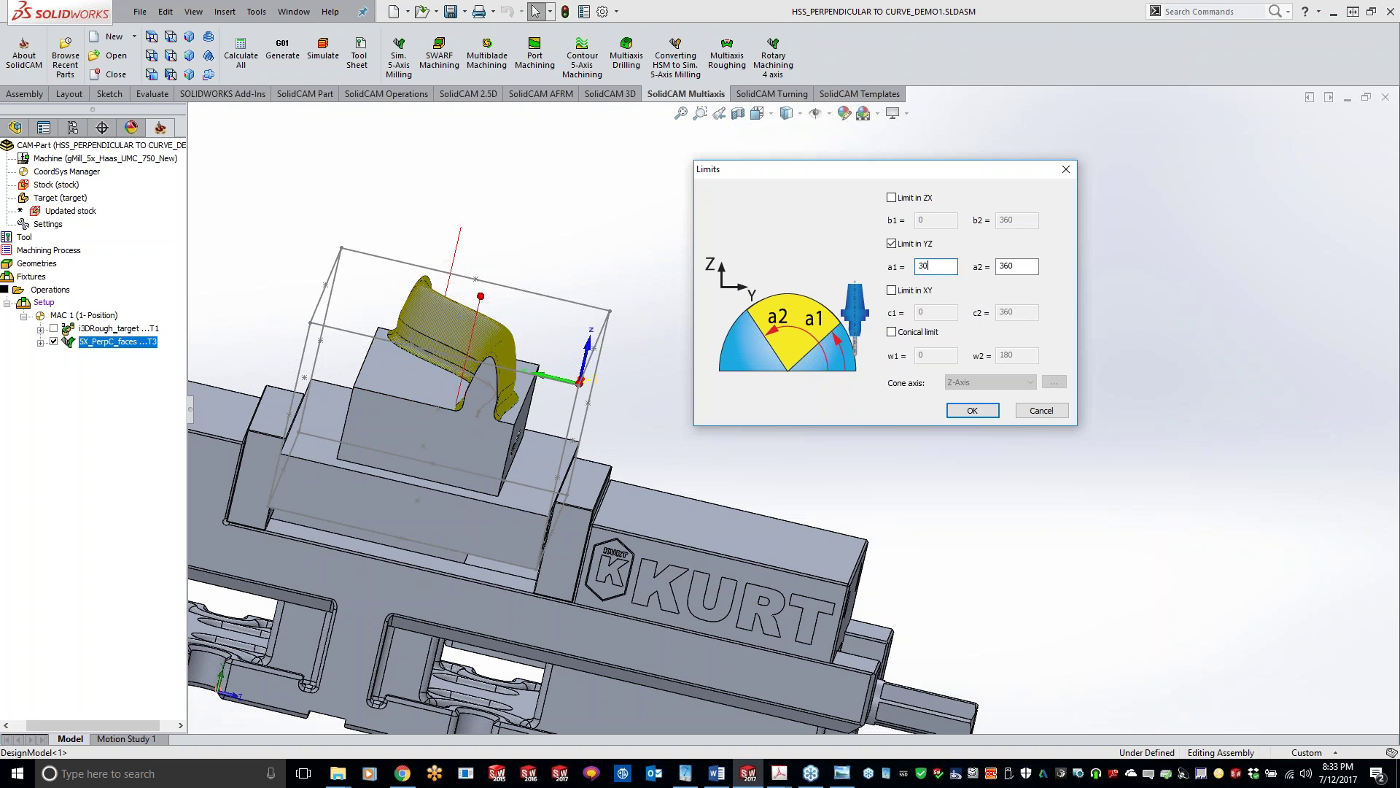
key("Tab")
left_click(971, 410)
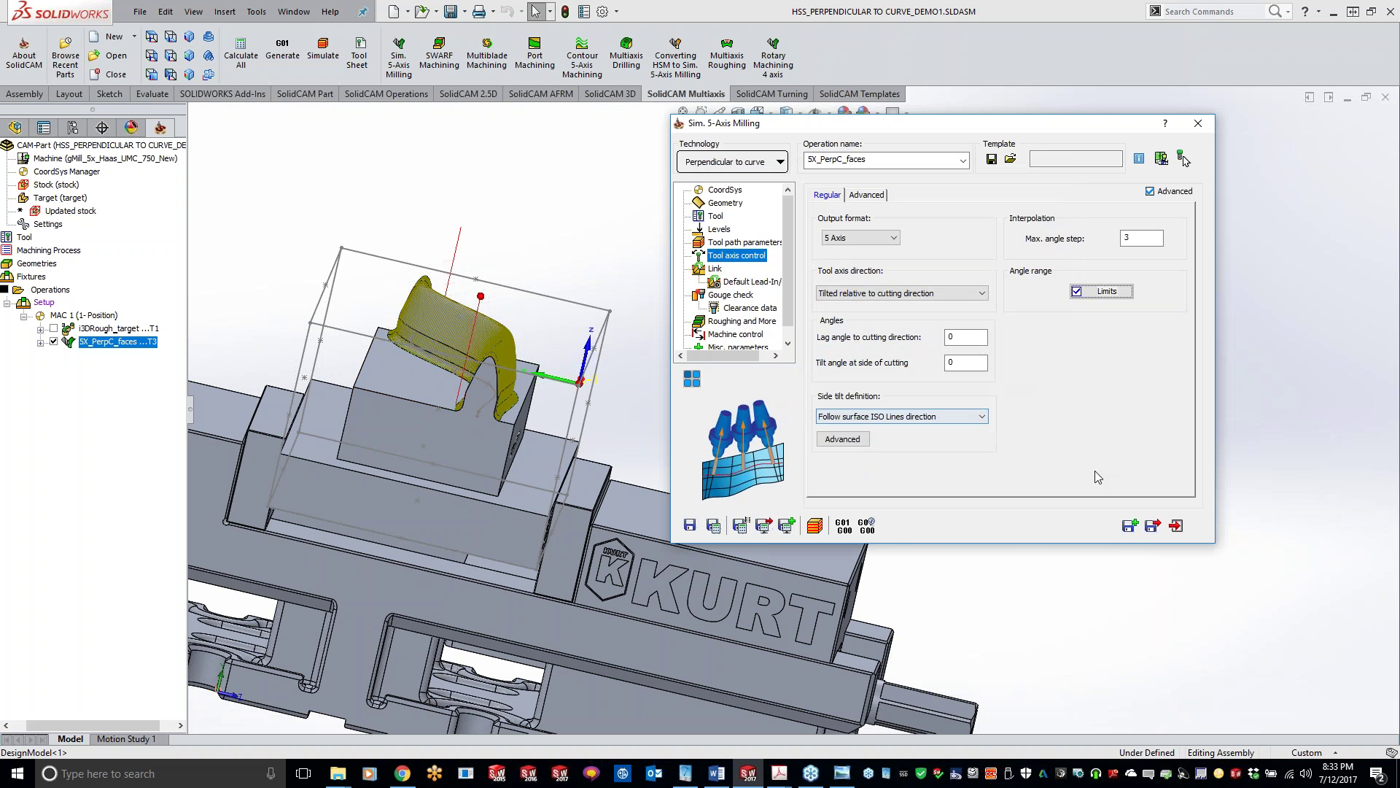
left_click(713, 526)
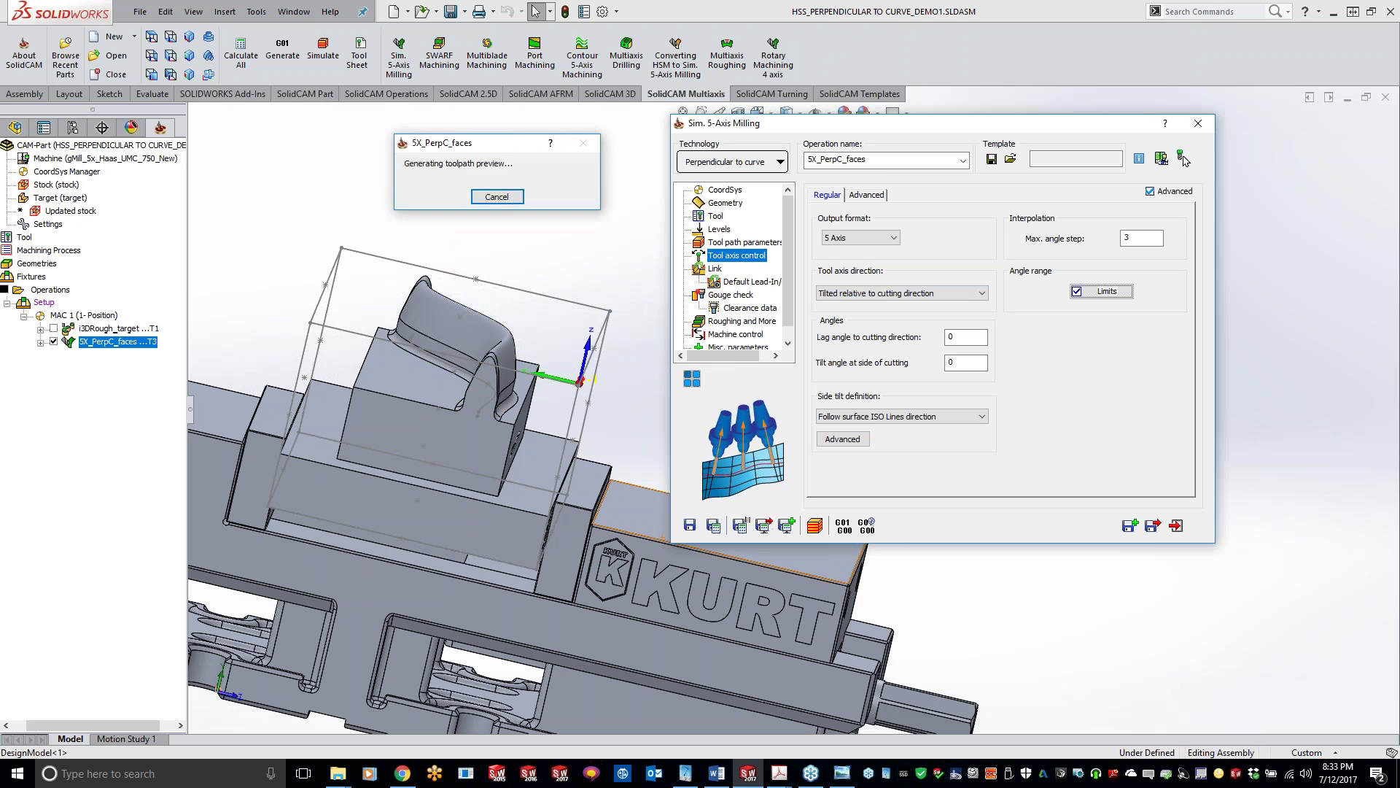
- Simulate the recalculated operation in SolidVerify at a reduced speed, then close the simulation
left_click(815, 526)
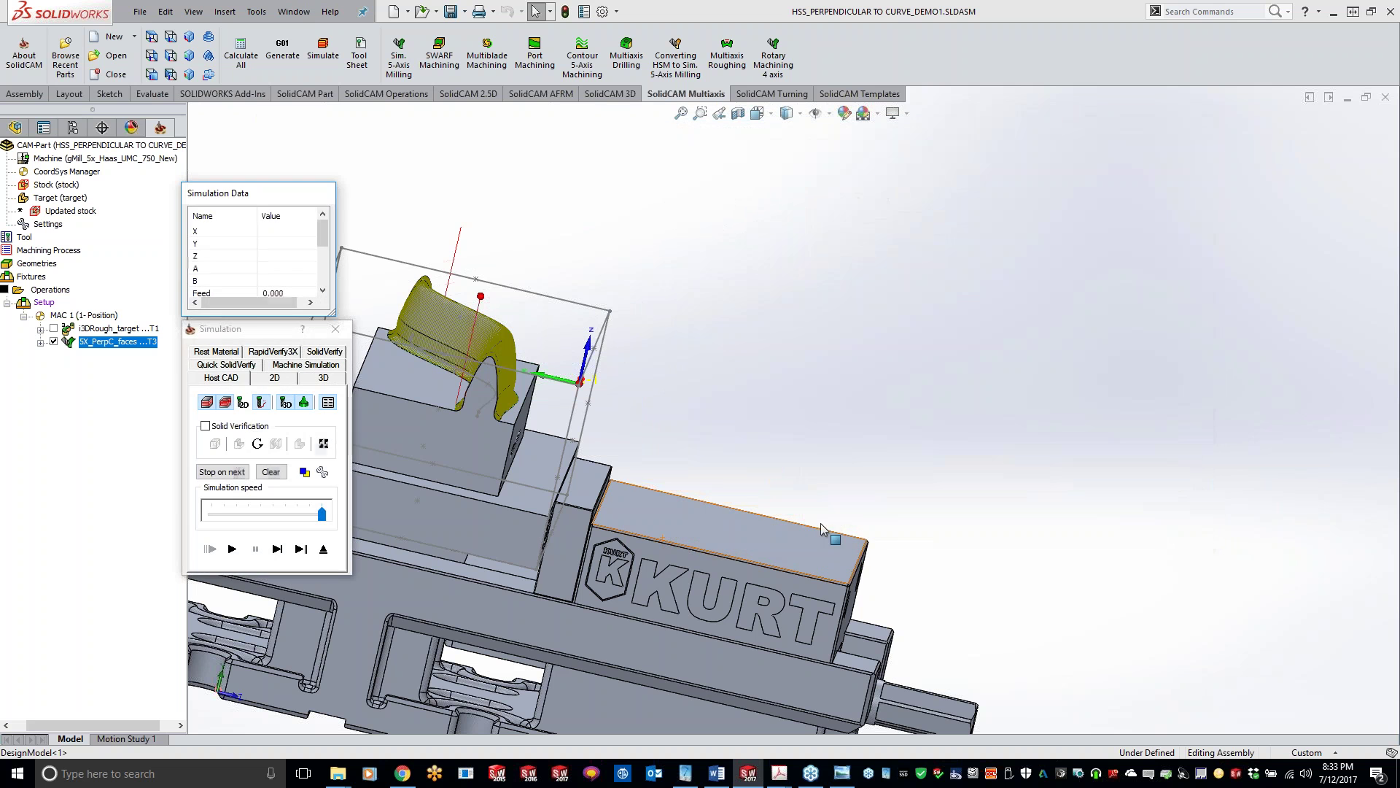
left_click(328, 353)
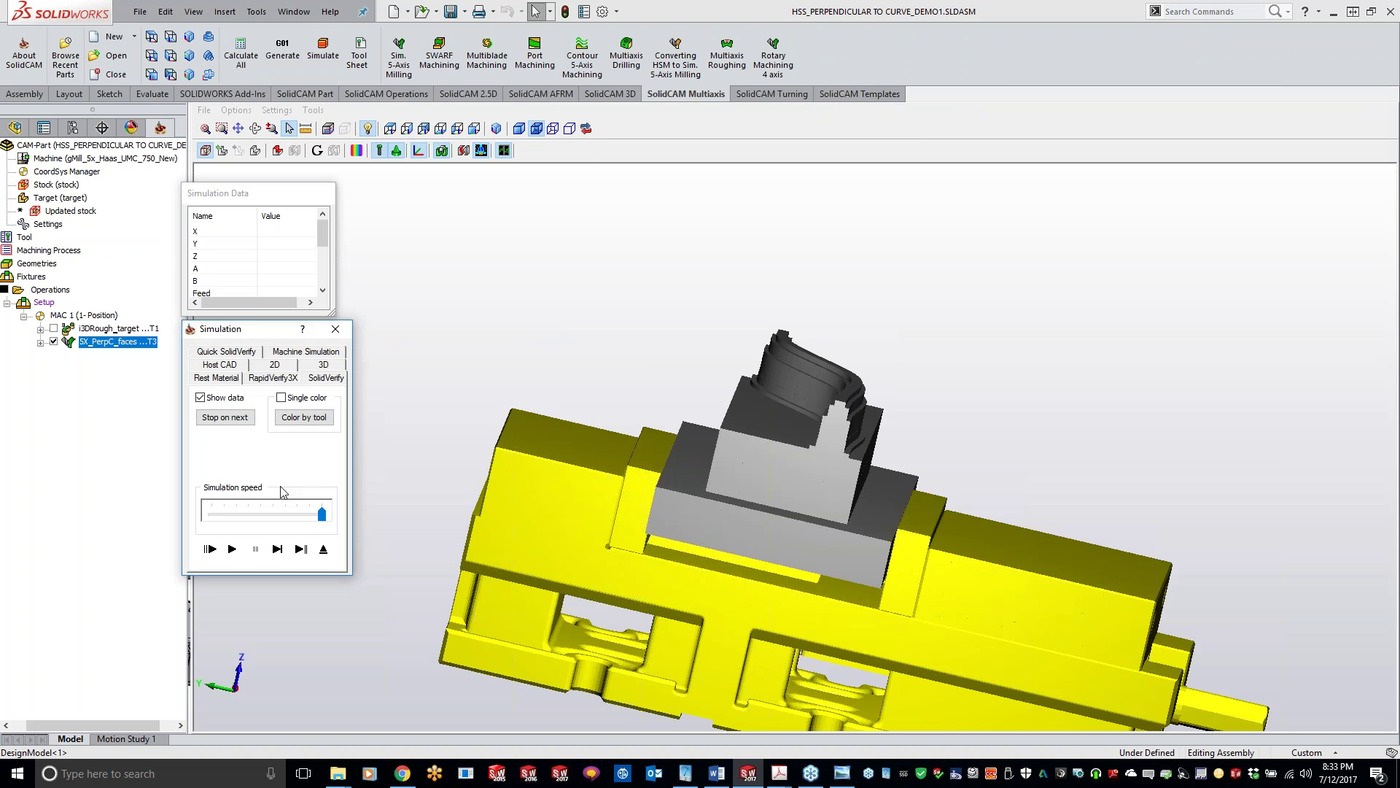
left_click_drag(321, 514, 248, 515)
left_click(231, 549)
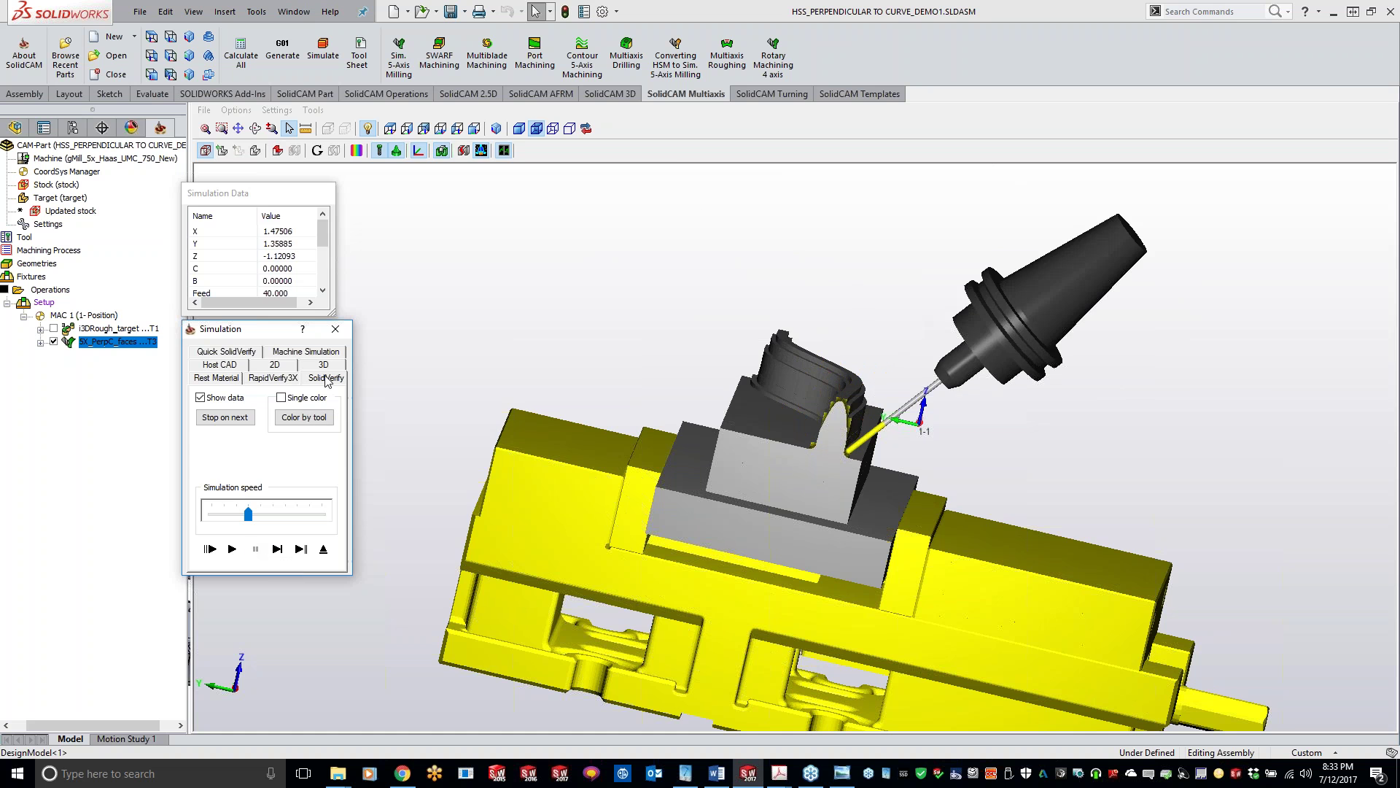
left_click(335, 329)
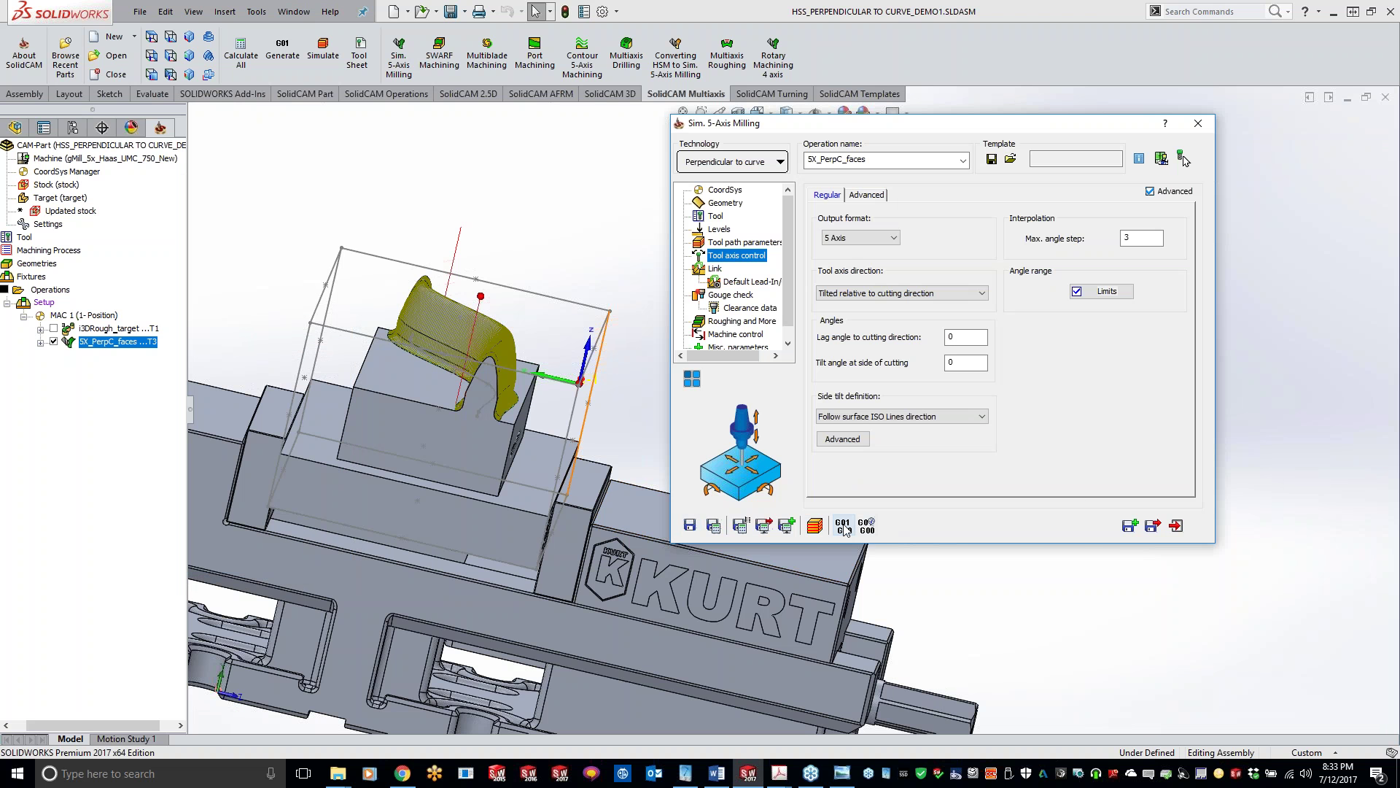
- Load the operation in the Machine Simulation, dismiss the collision checking error, and close the simulation
left_click(815, 526)
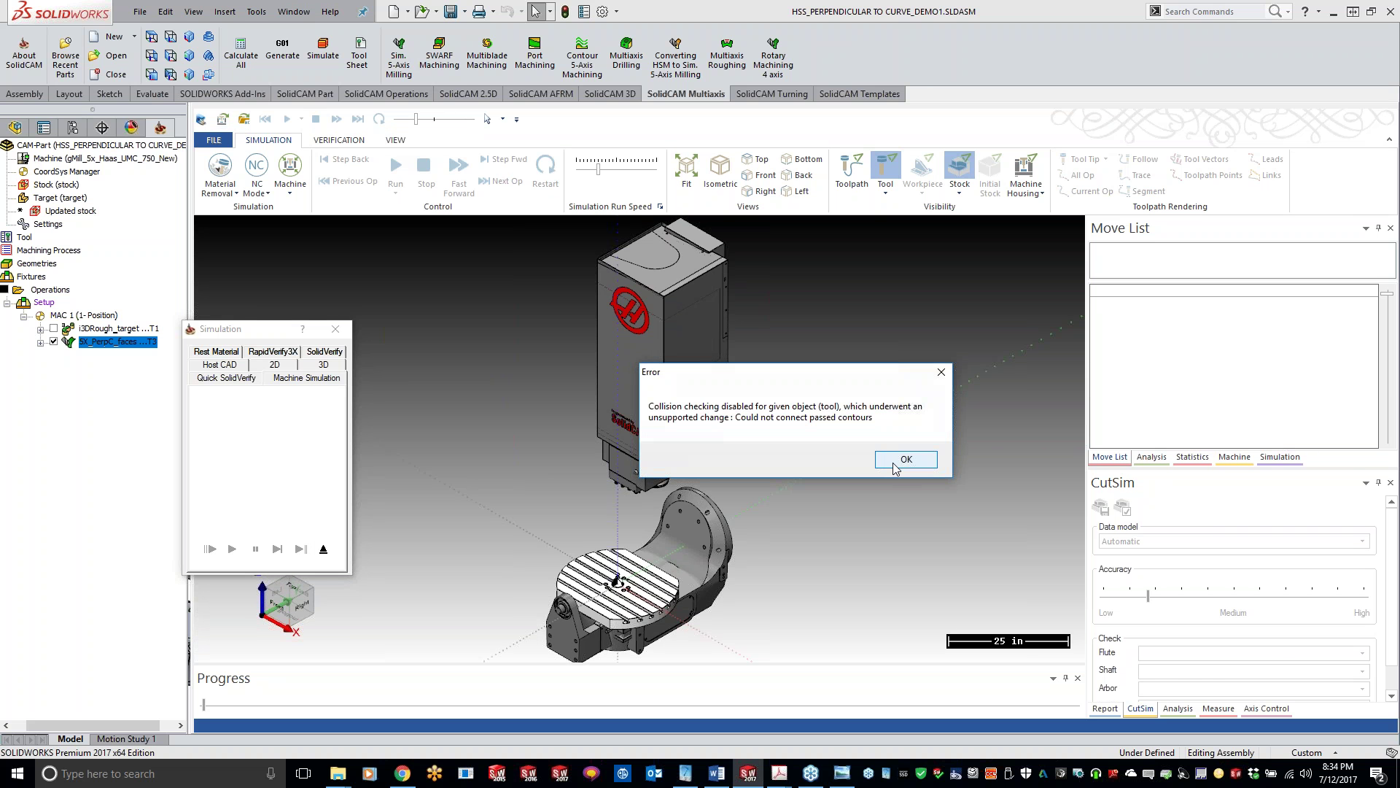
left_click(896, 465)
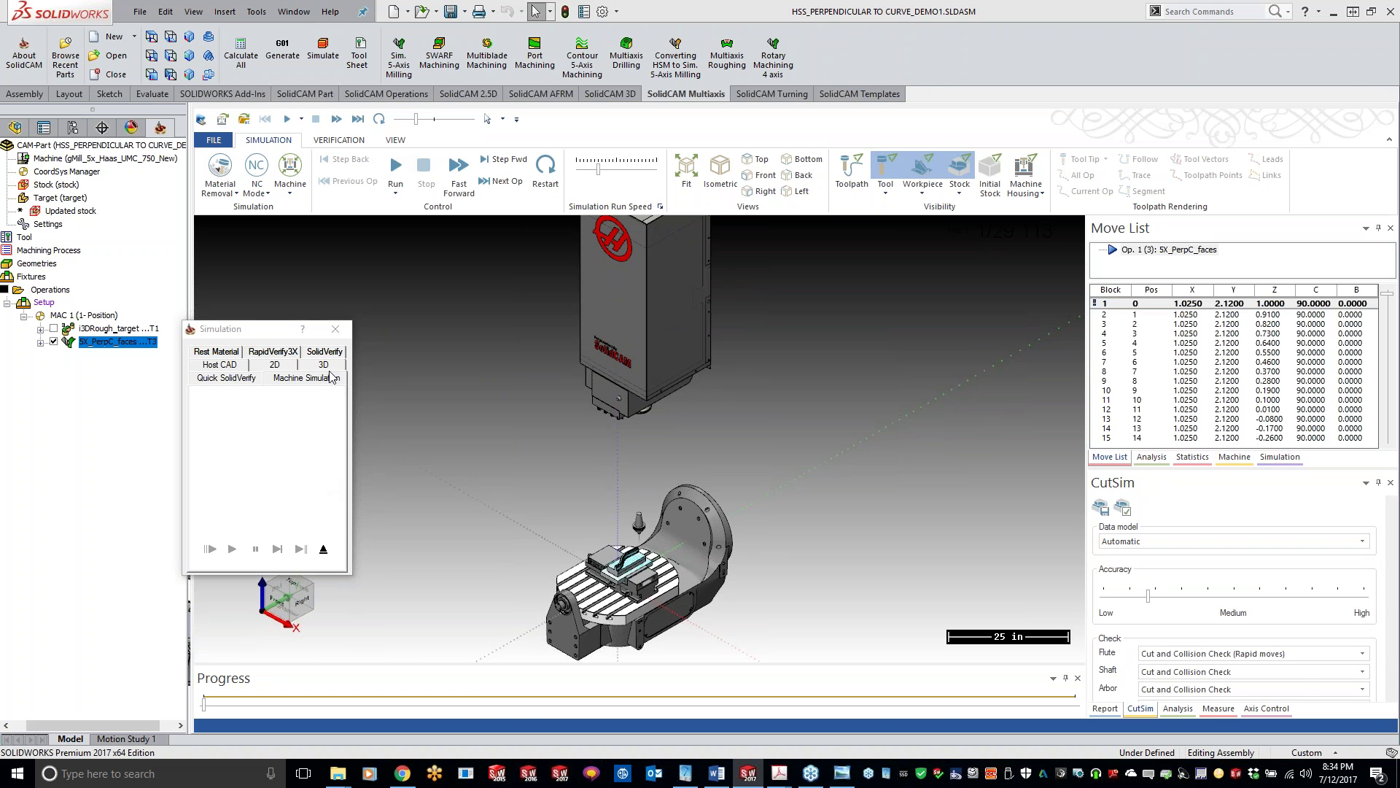
left_click(335, 329)
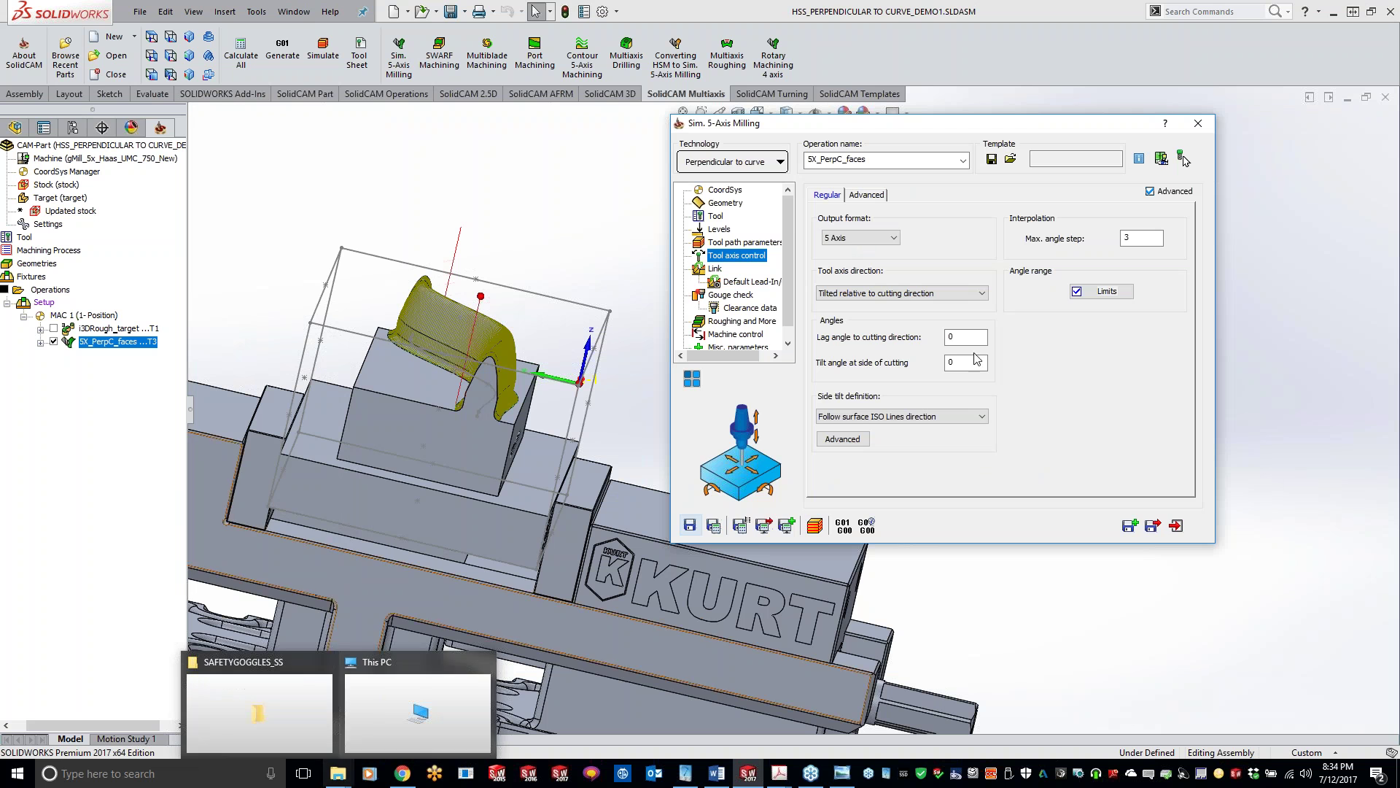
- Close the operation dialog and extract the 5x_HSS_PERPENDICULAR TO CURVE_DEMO1 archive, replacing the existing files in the destination
left_click(1198, 123)
mouse_move(336, 782)
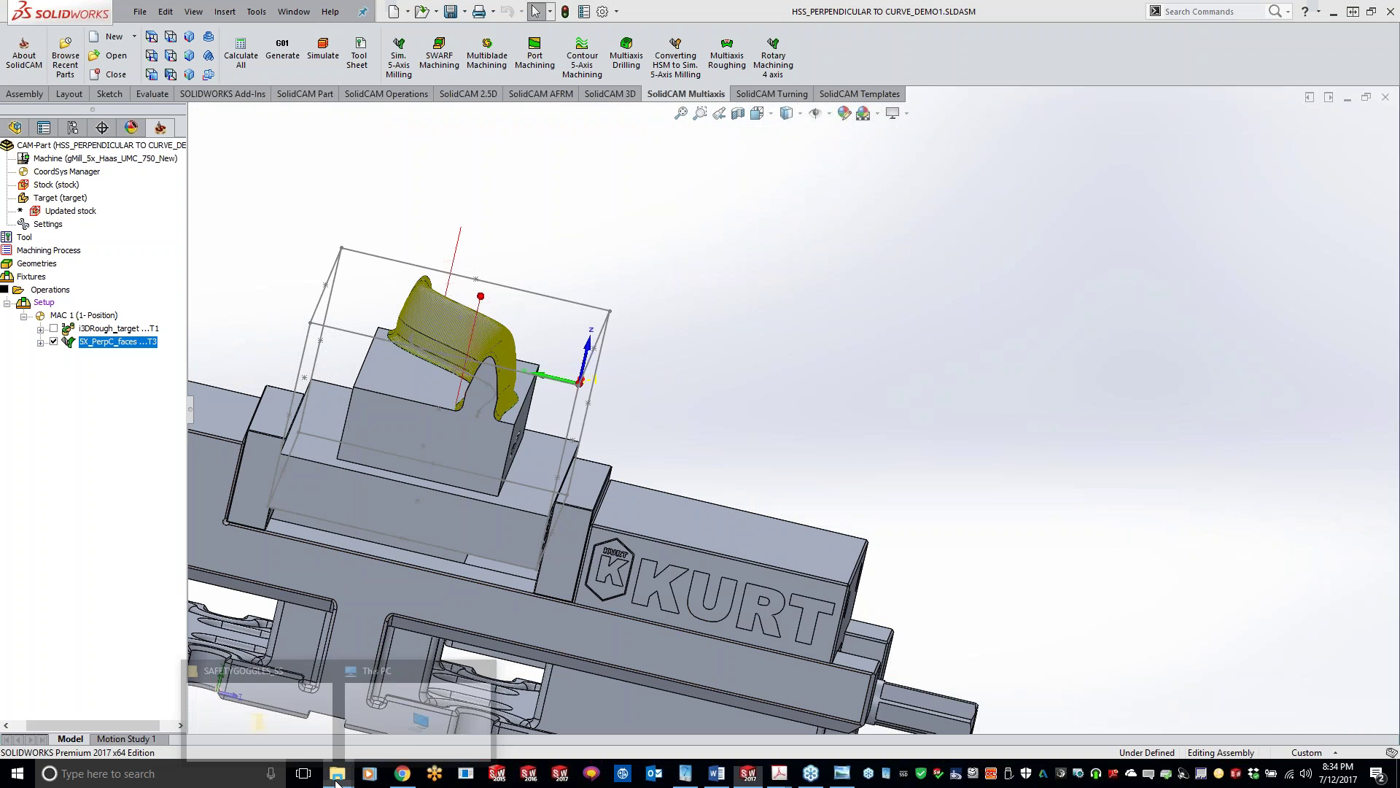
left_click(291, 699)
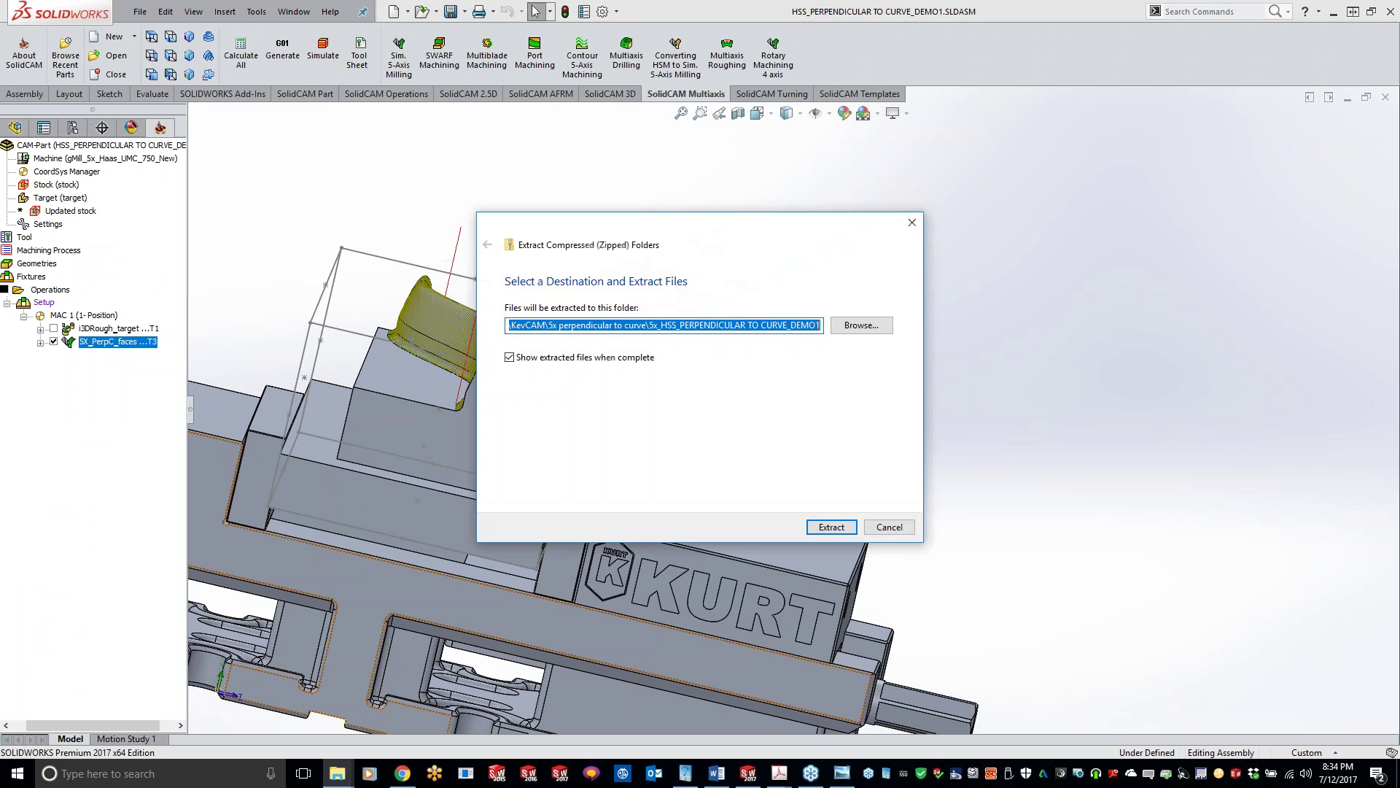
left_click(832, 527)
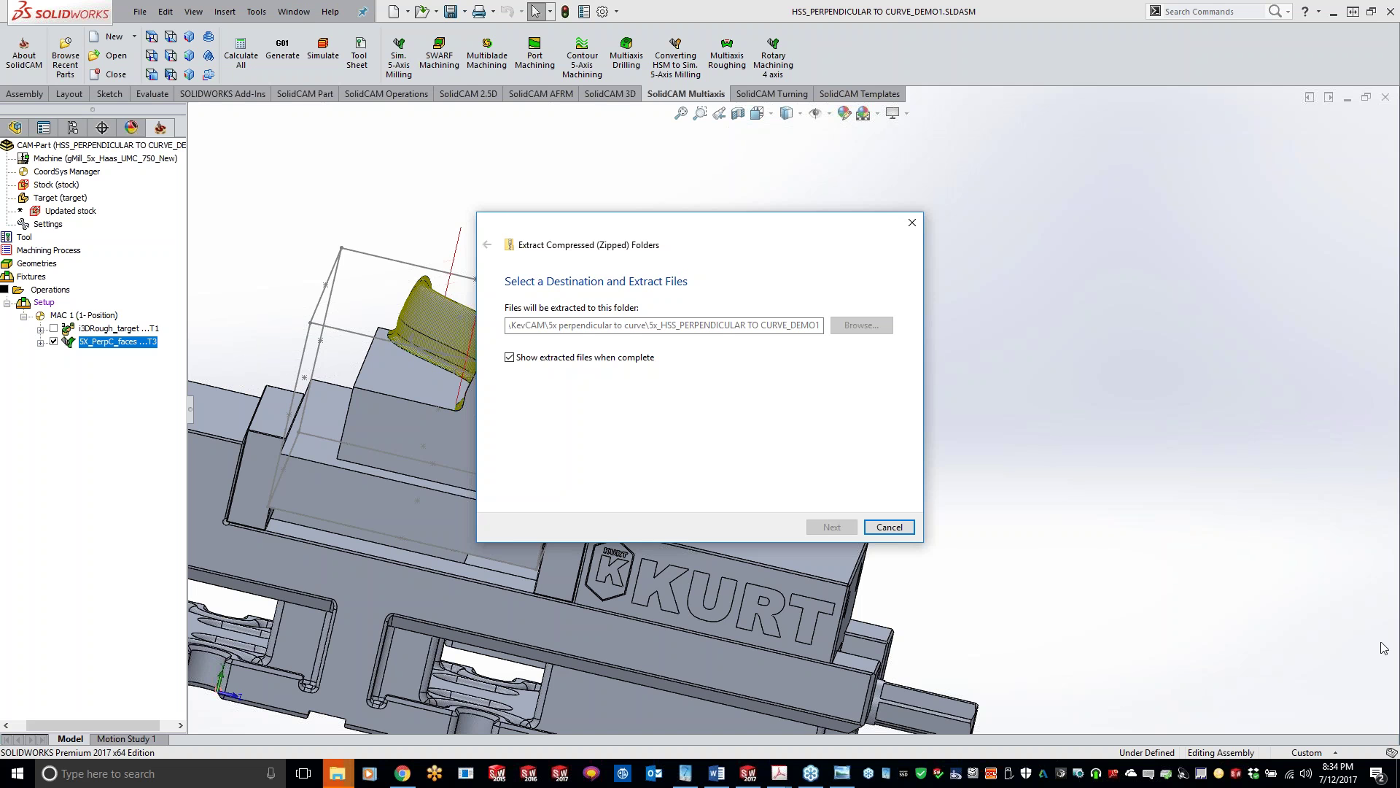
left_click(340, 773)
left_click(540, 708)
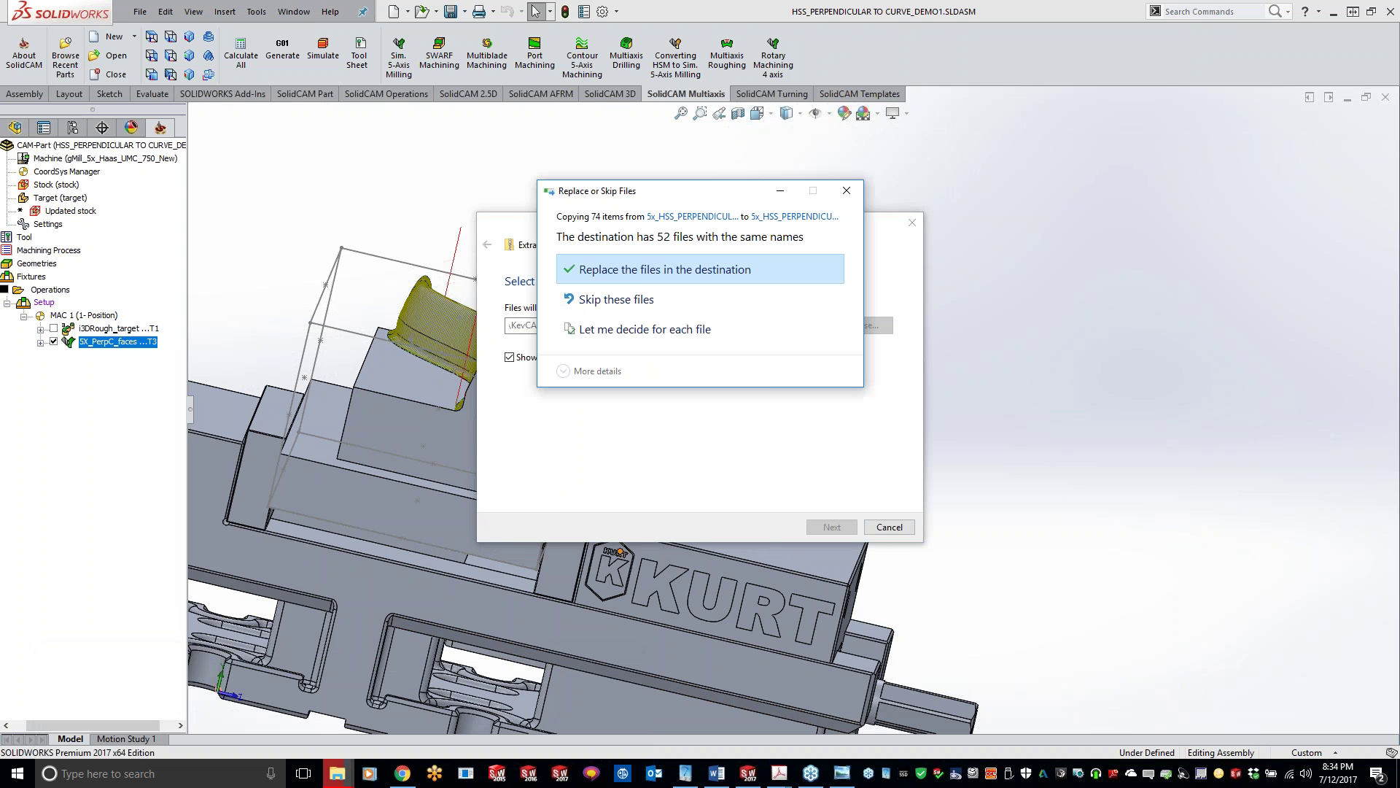
left_click(639, 274)
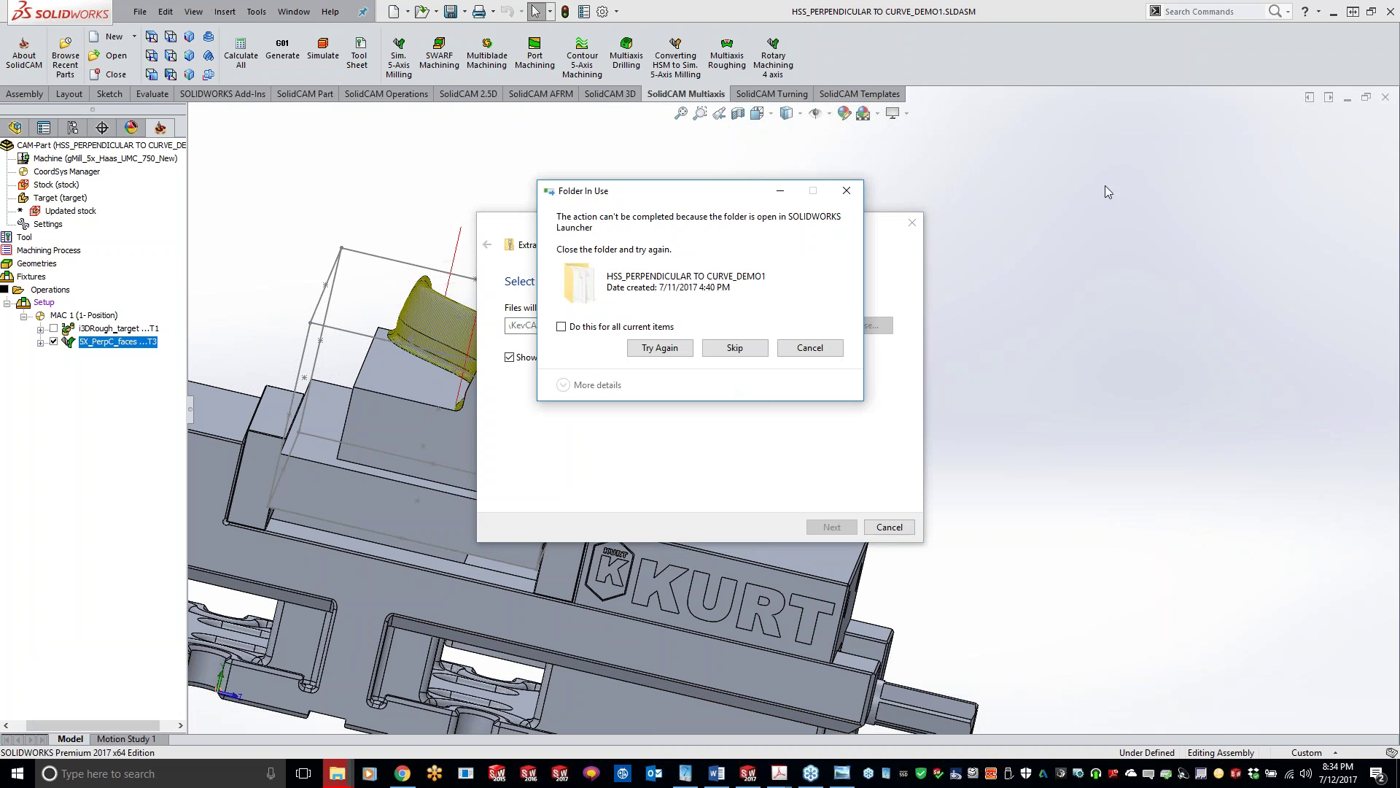
- Close the open CAM-part that locks the folder and retry the archive extraction
left_click(898, 526)
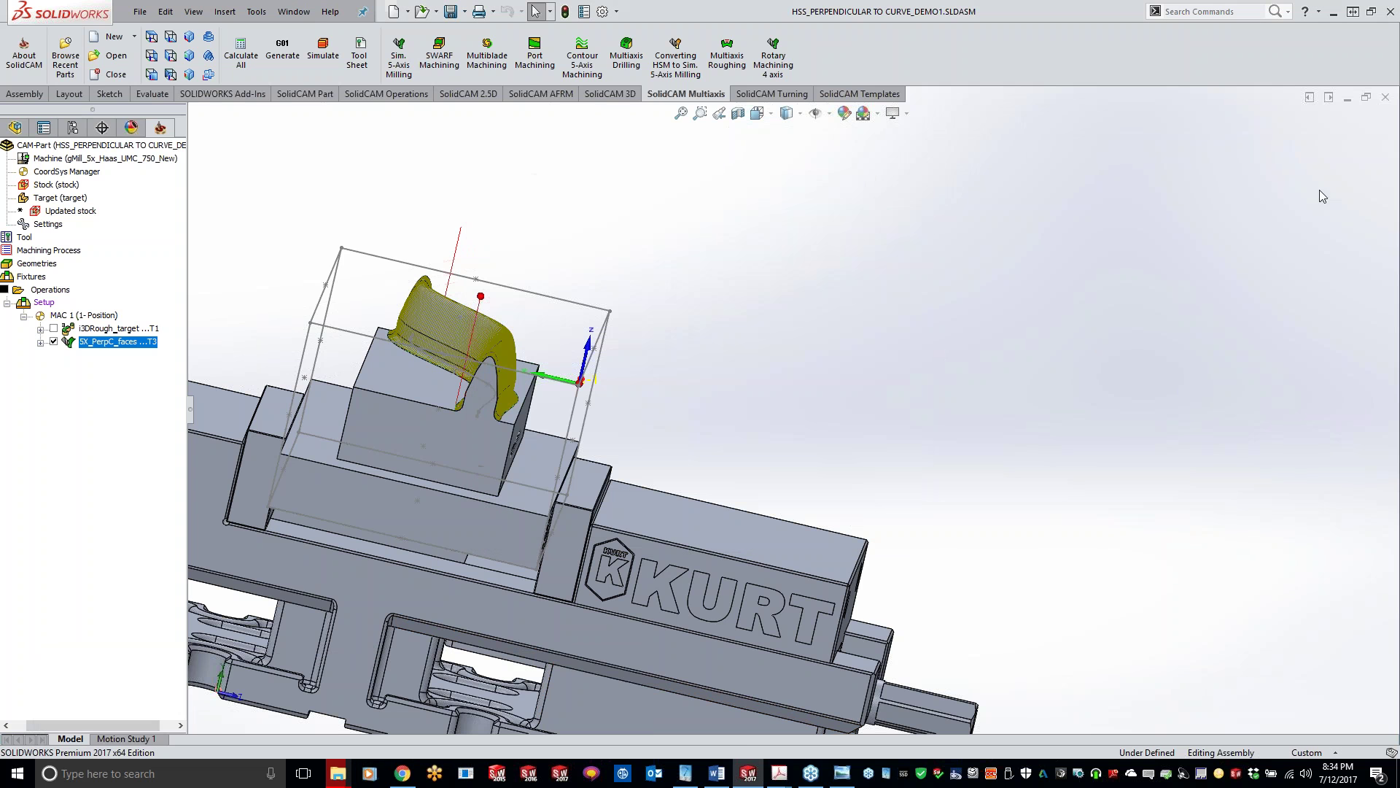
left_click(1385, 97)
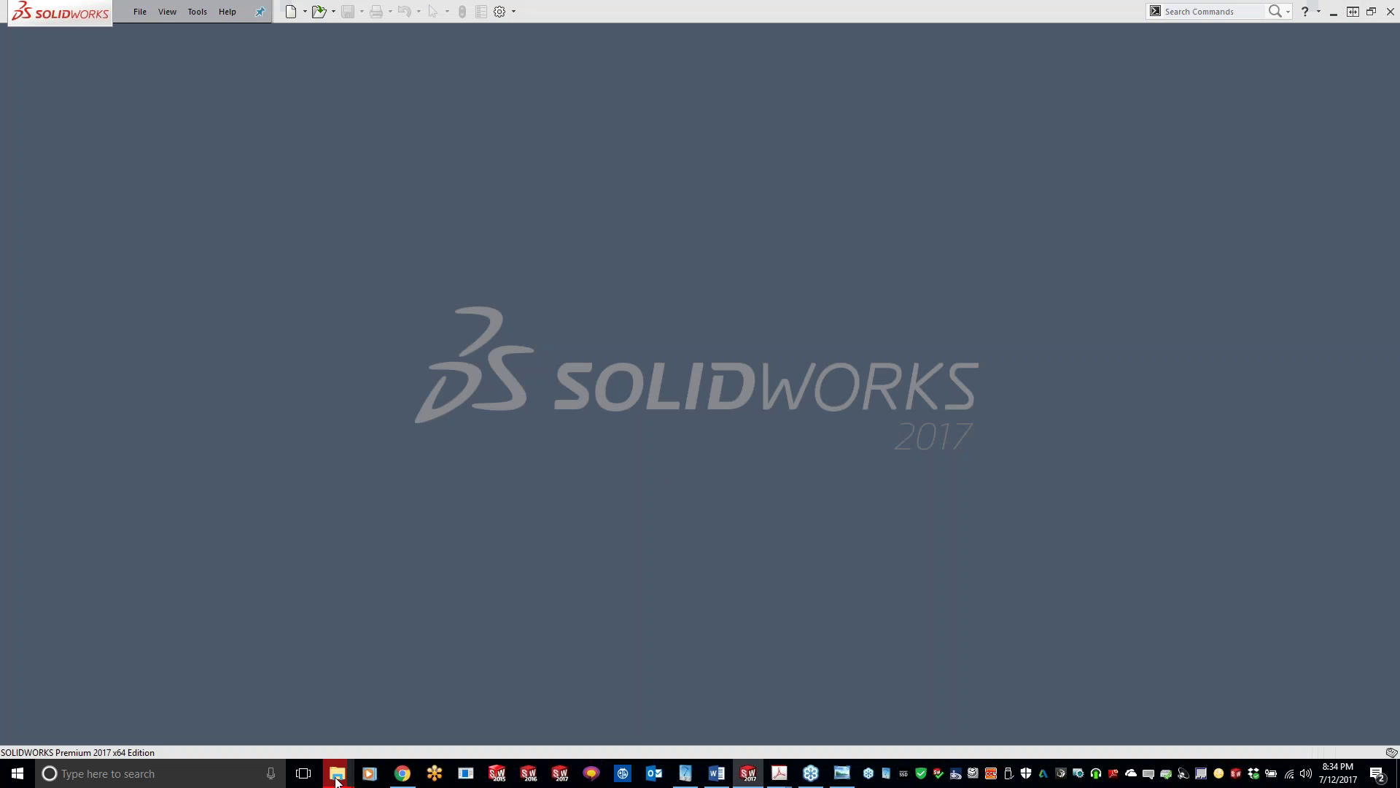
mouse_move(338, 773)
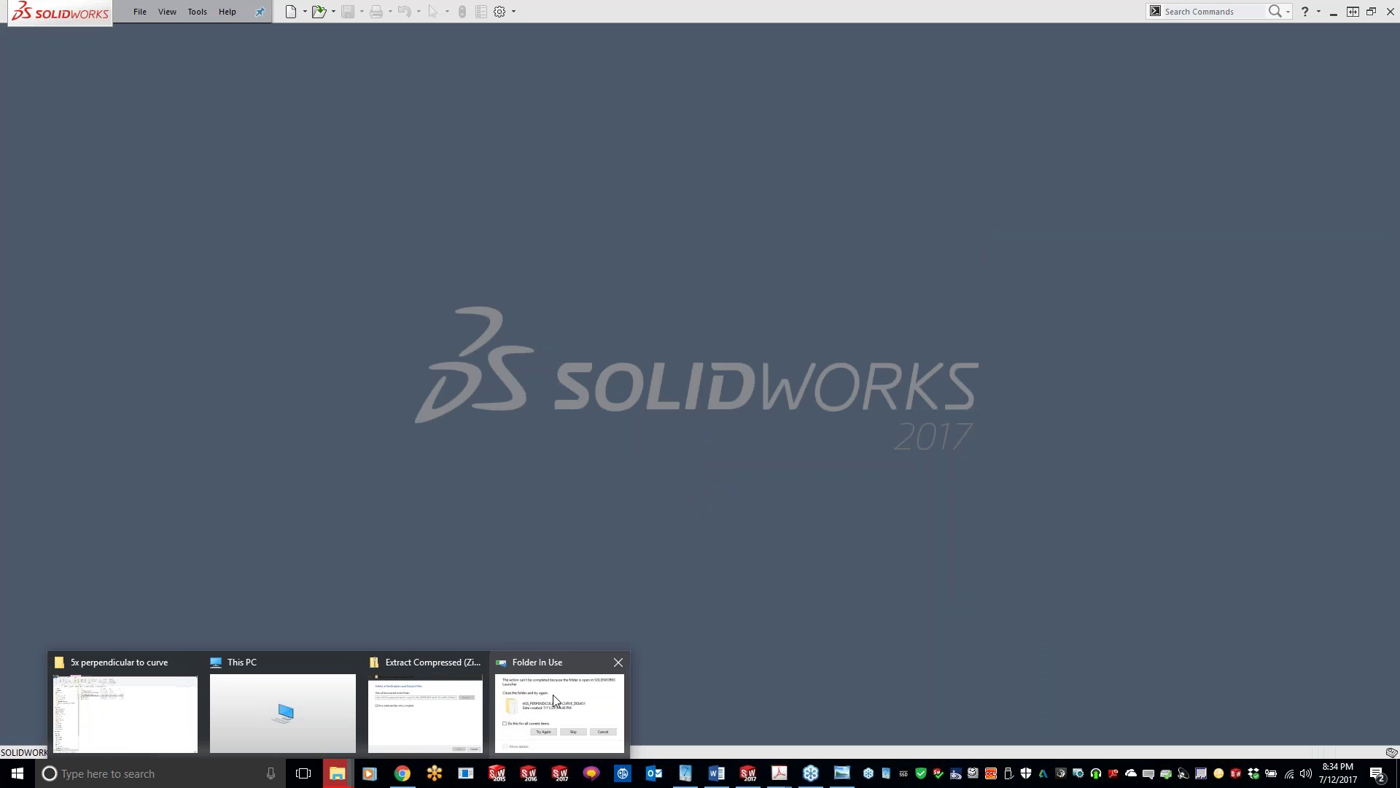
left_click(554, 700)
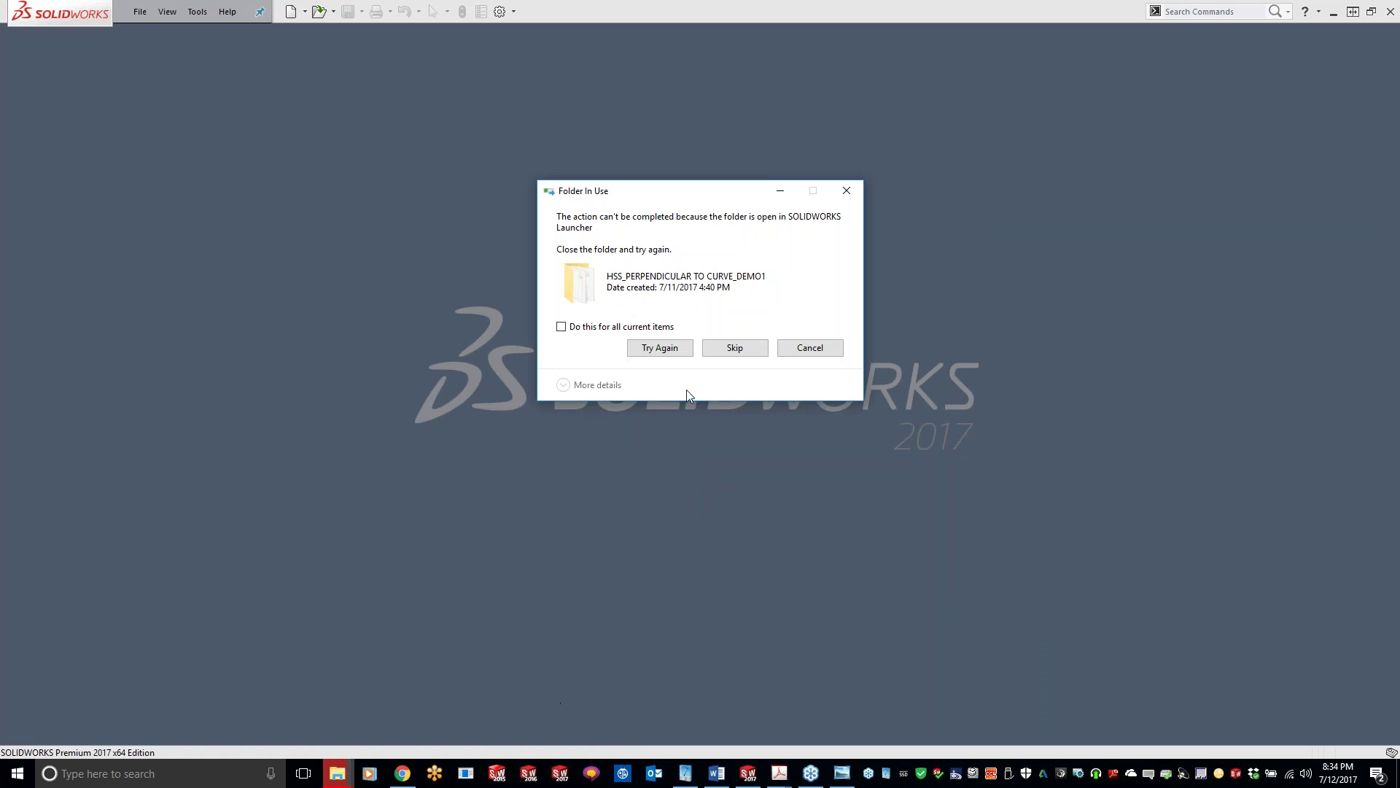
left_click(667, 353)
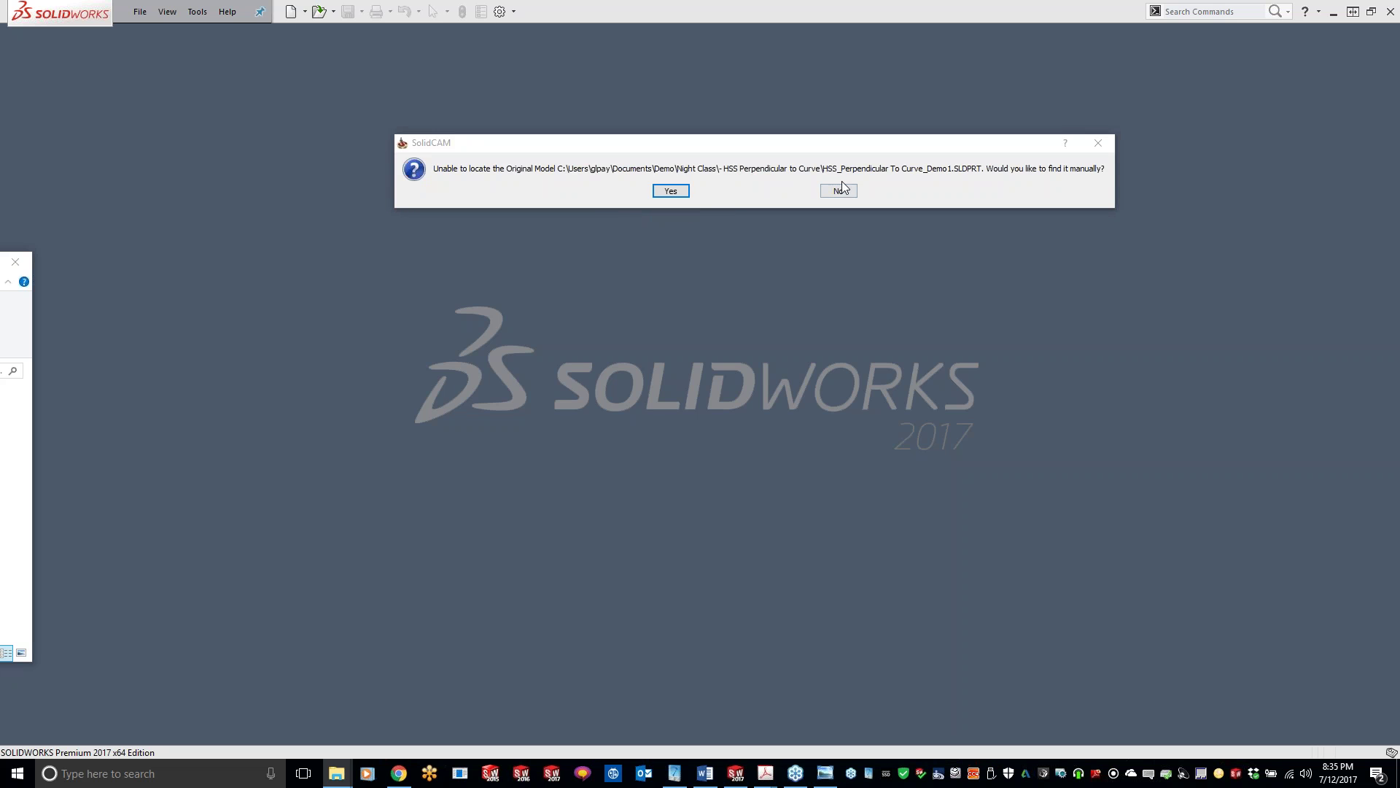
- Decline locating the original model manually and load the 5X_PerpC_faces operation in the Machine Simulation
left_click(840, 189)
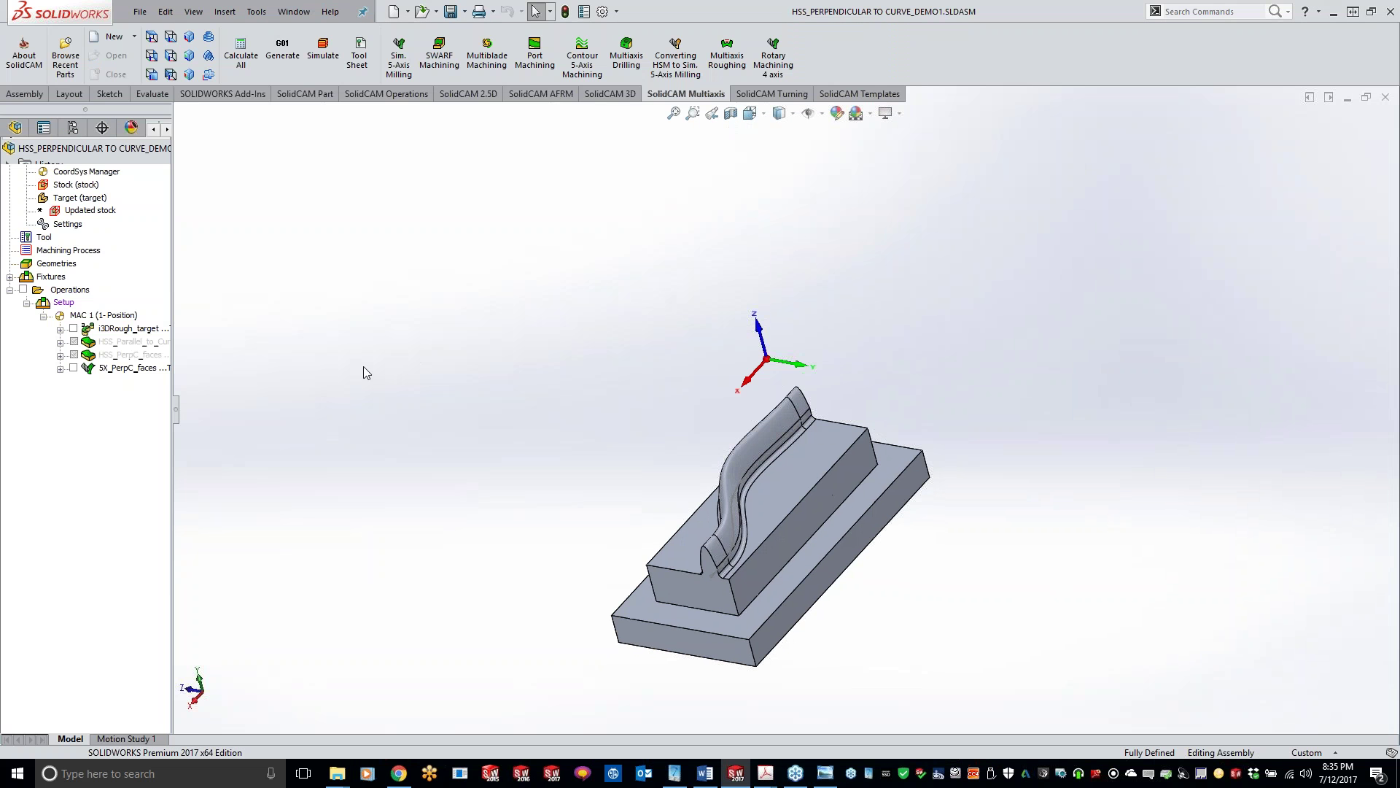
right_click(135, 375)
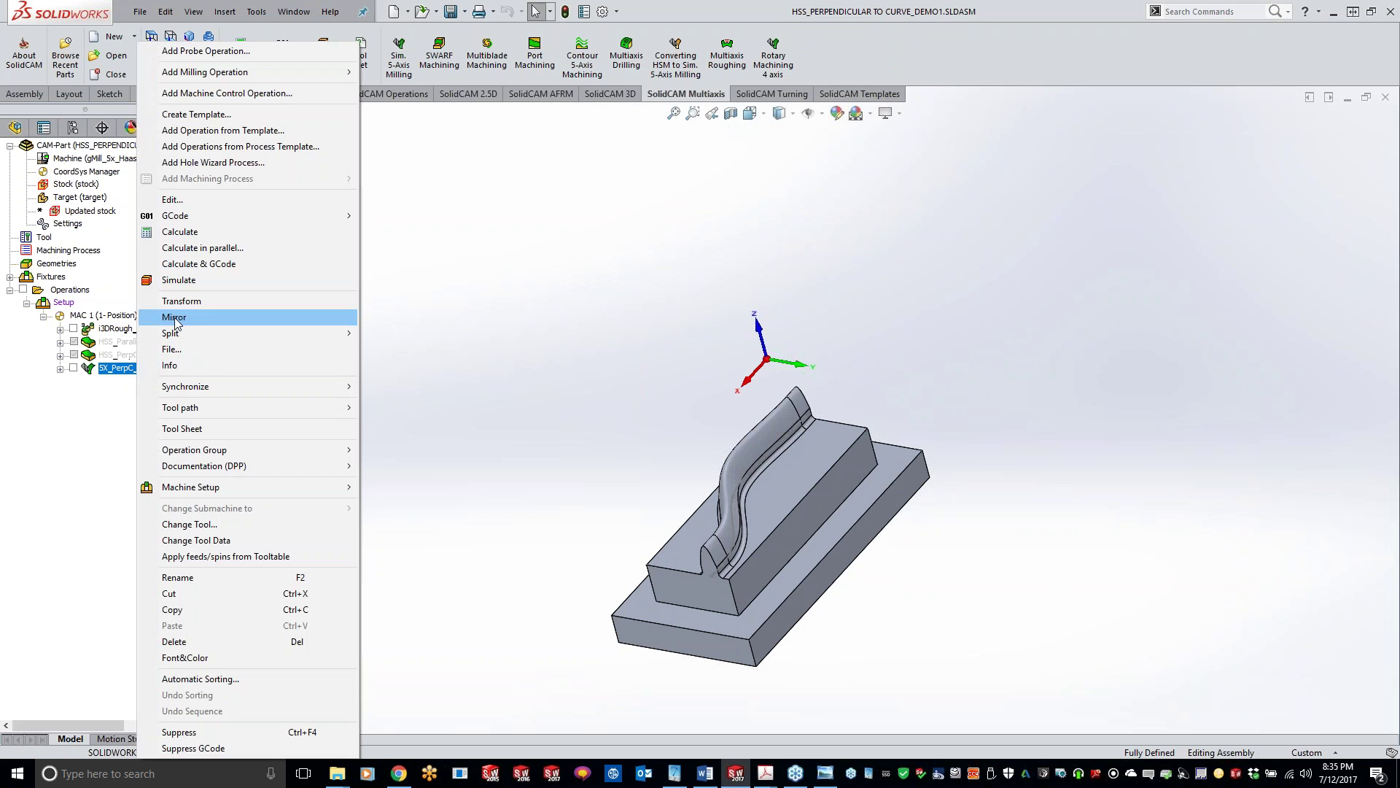
left_click(193, 280)
left_click(315, 365)
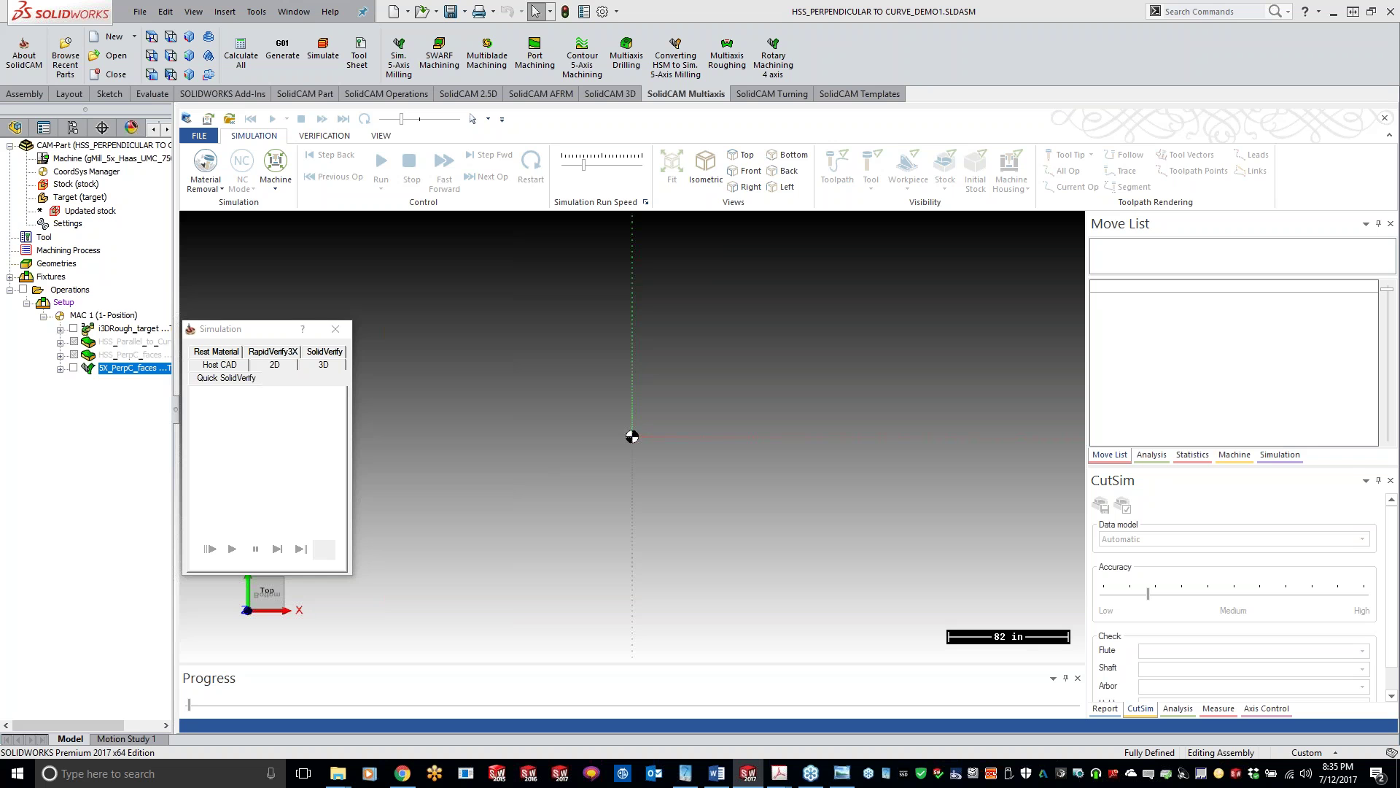
left_click(895, 458)
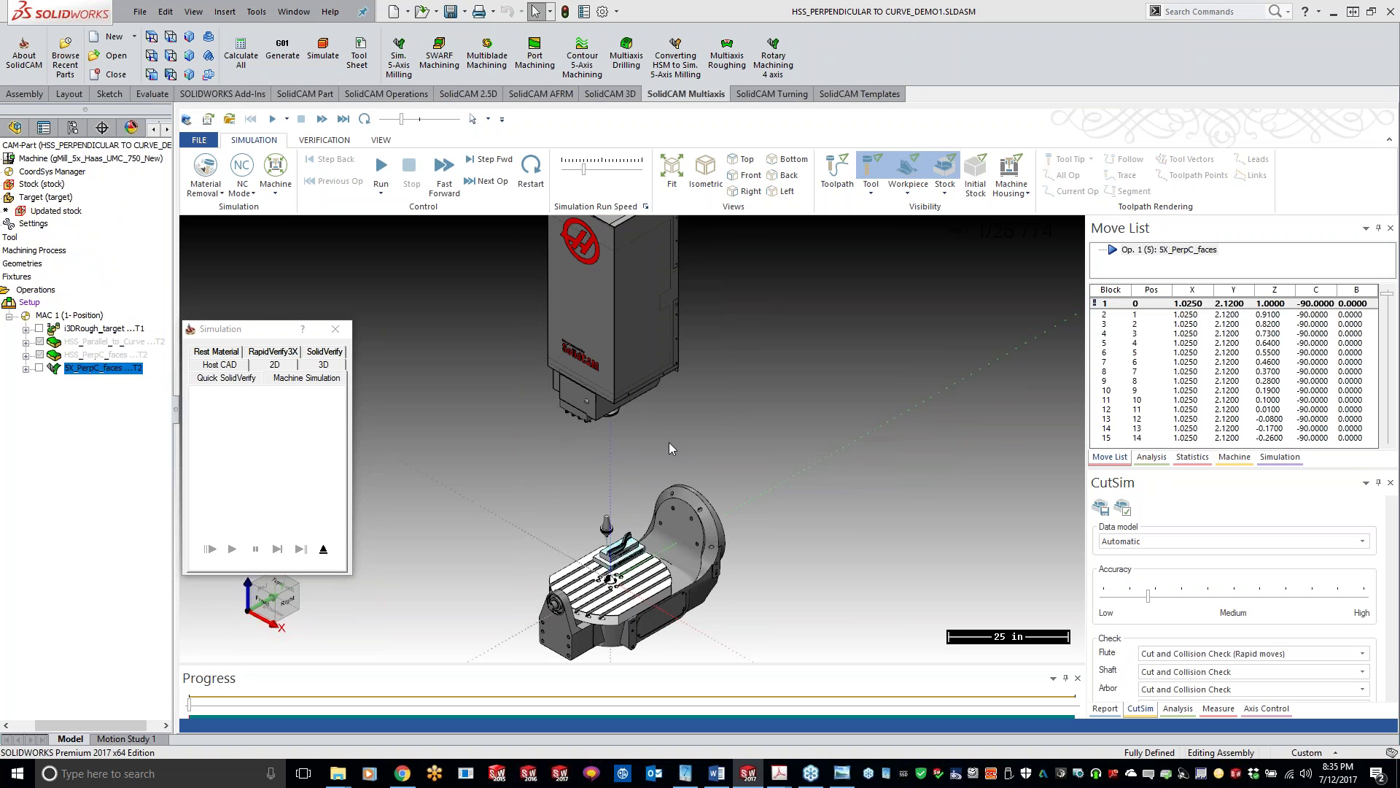
- Run the Machine Simulation with the part and tilting table in close view, then exit the simulation
middle_click_drag(643, 384, 563, 505)
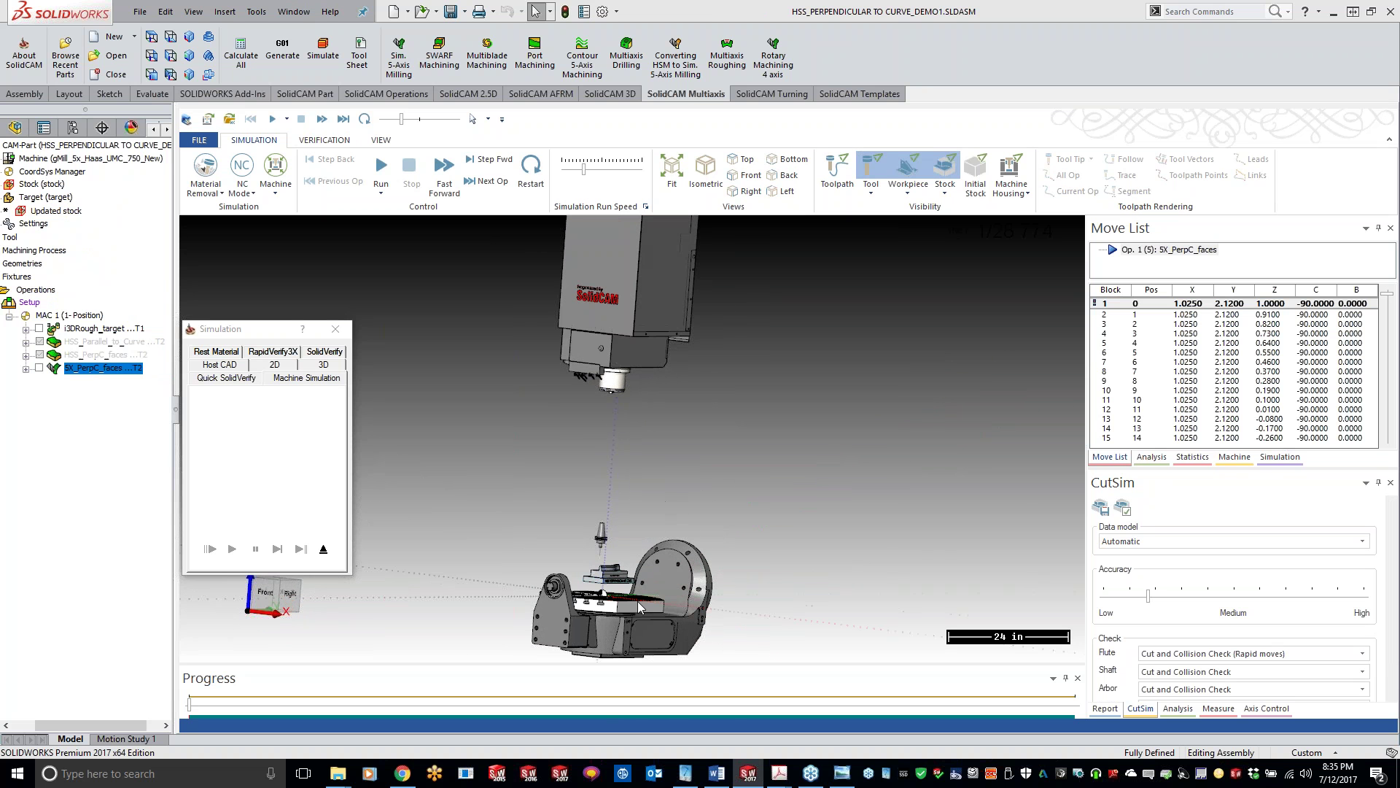
middle_click_drag(676, 611, 590, 483)
scroll(603, 496, "up", 4)
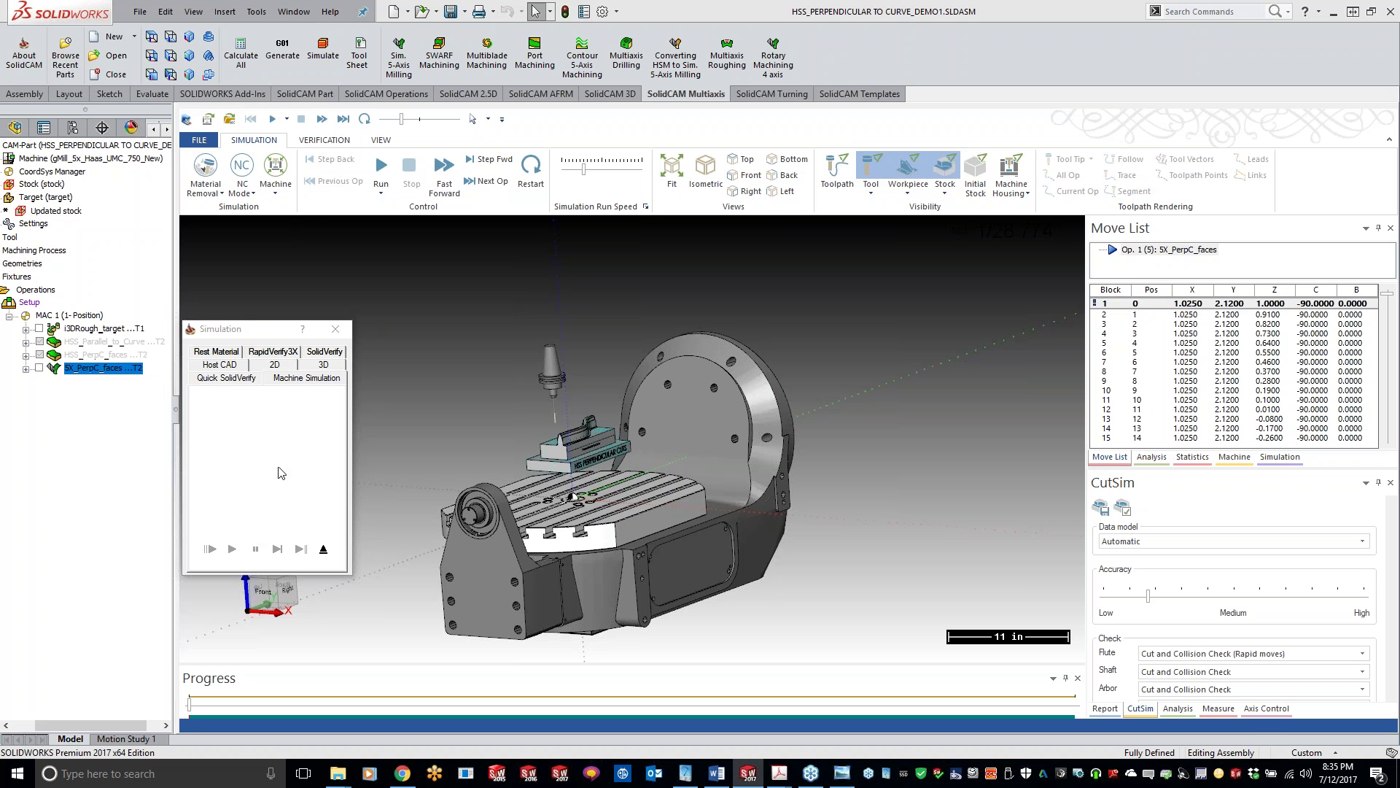
left_click(381, 174)
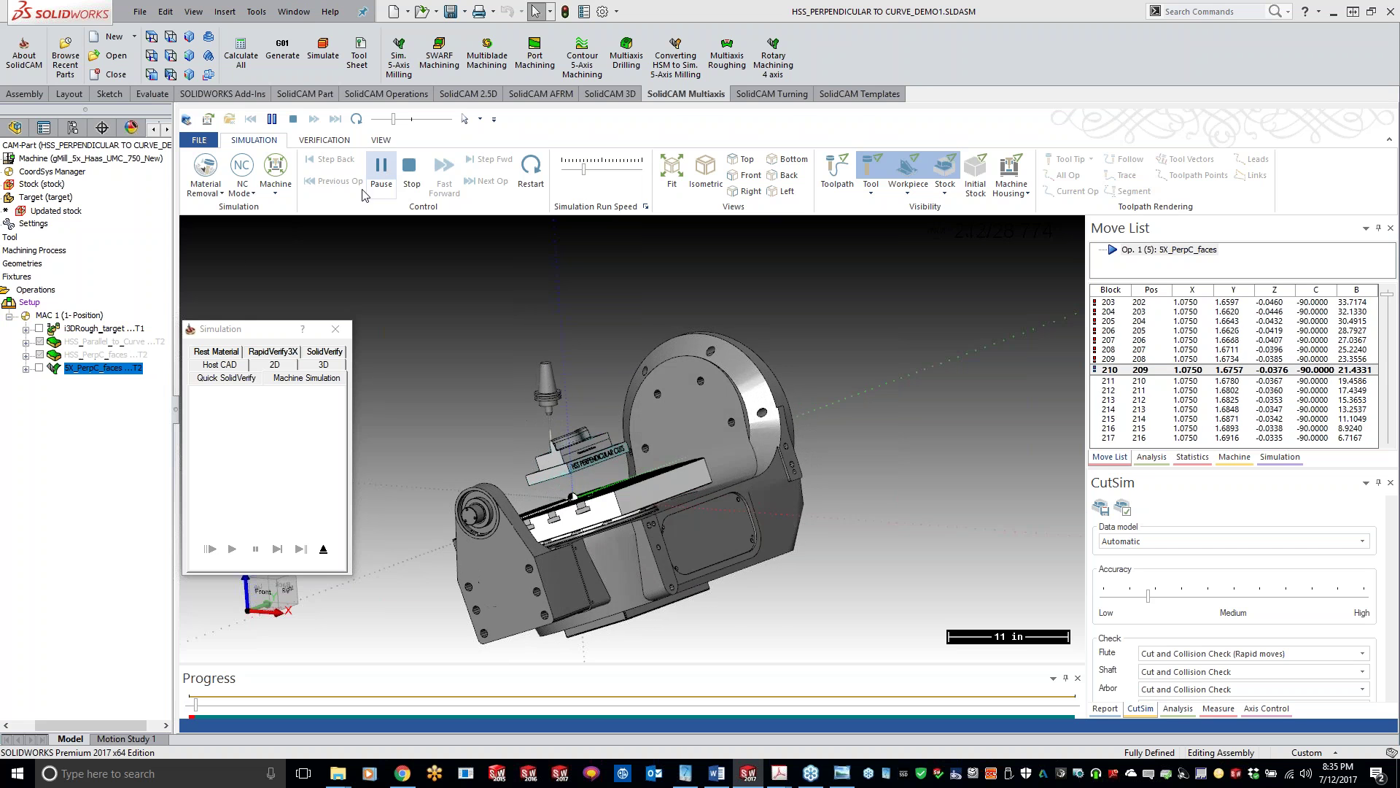
left_click(324, 549)
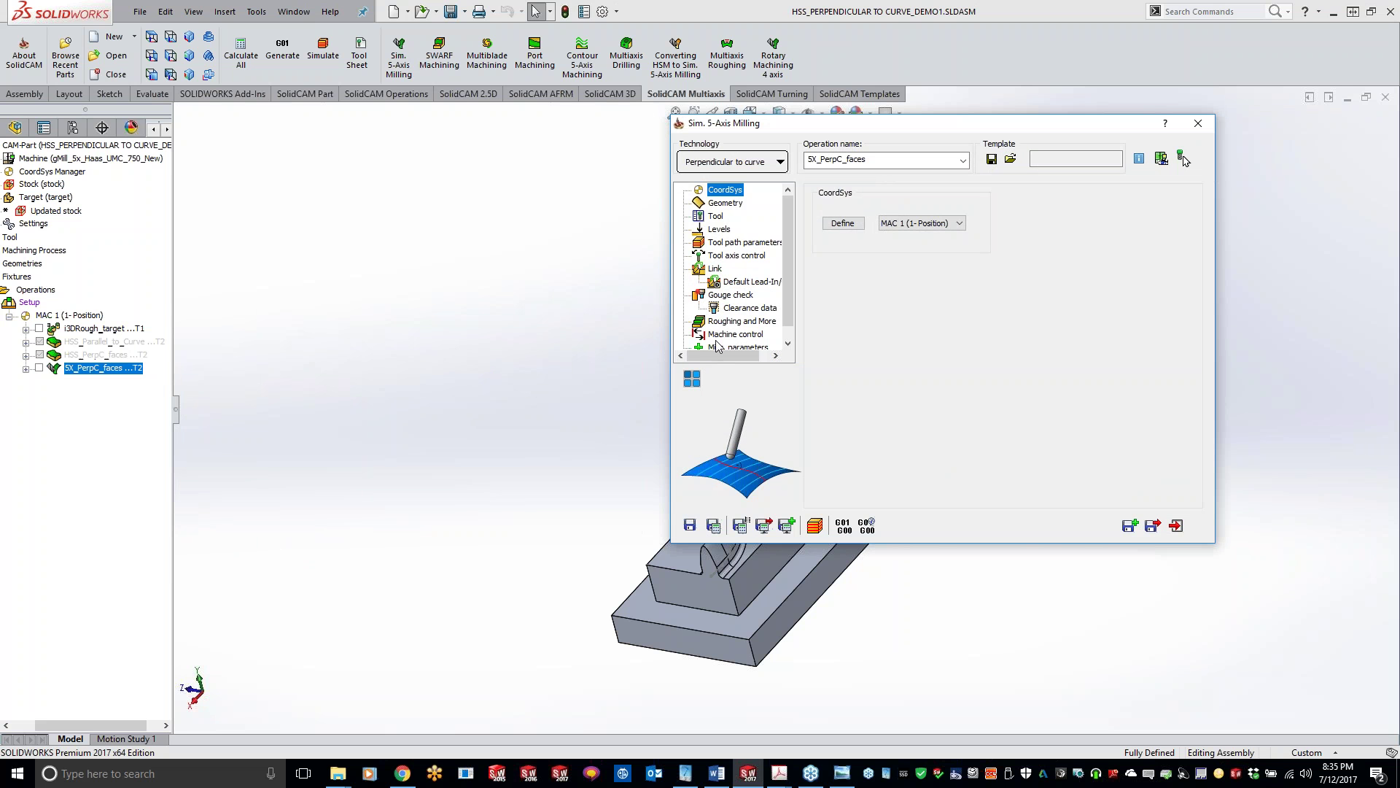
- In the operation's machine control settings, turn off Minimum angle change and set the machine limits to Limits All
left_click(728, 335)
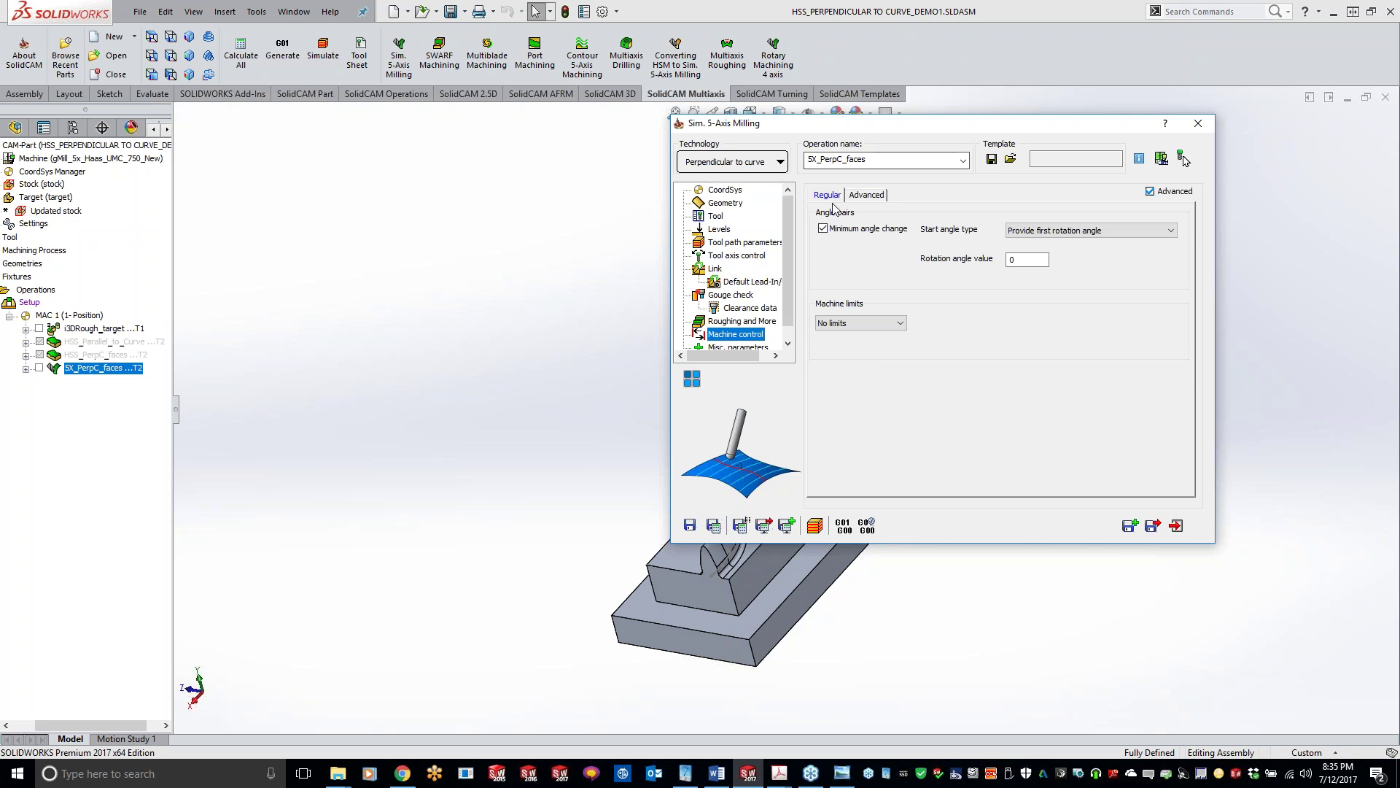
left_click(823, 229)
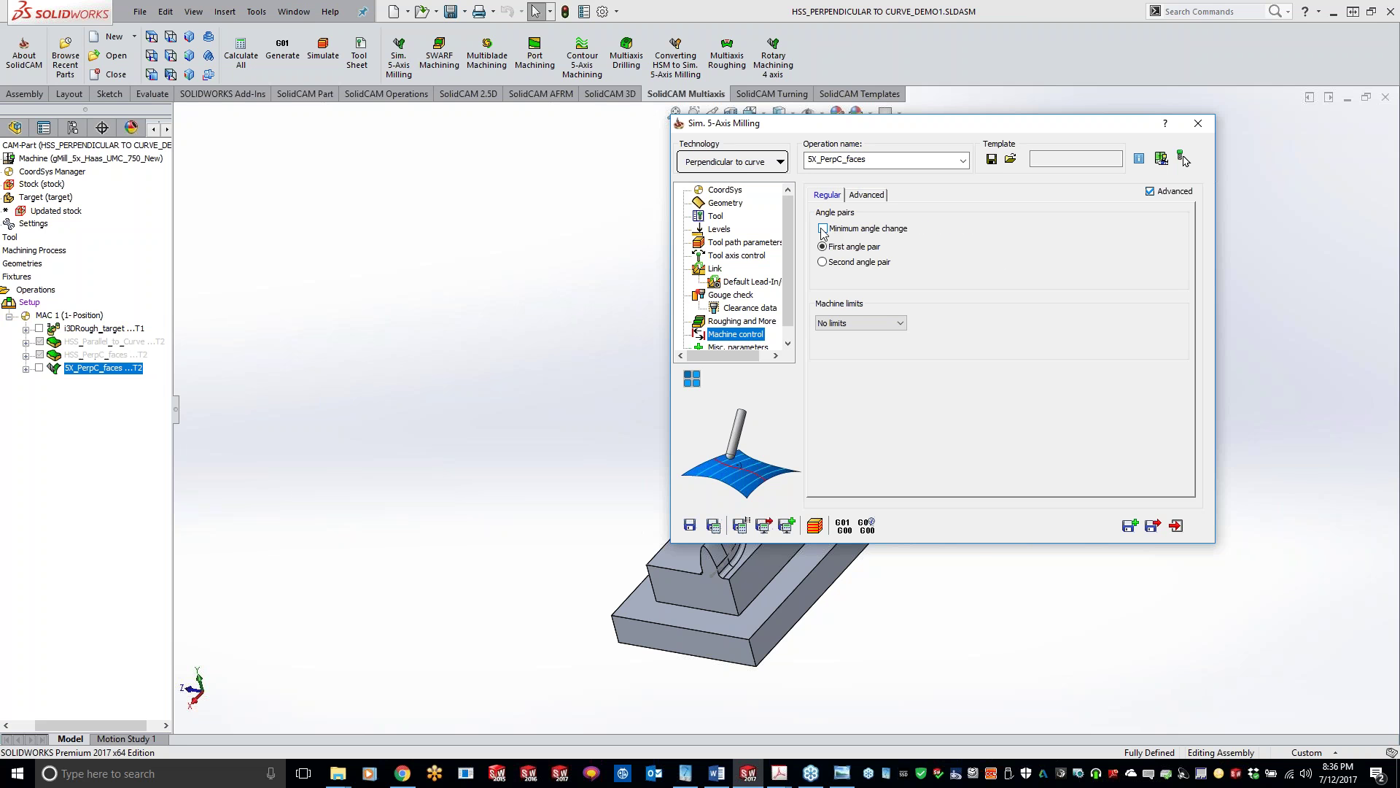
left_click(858, 323)
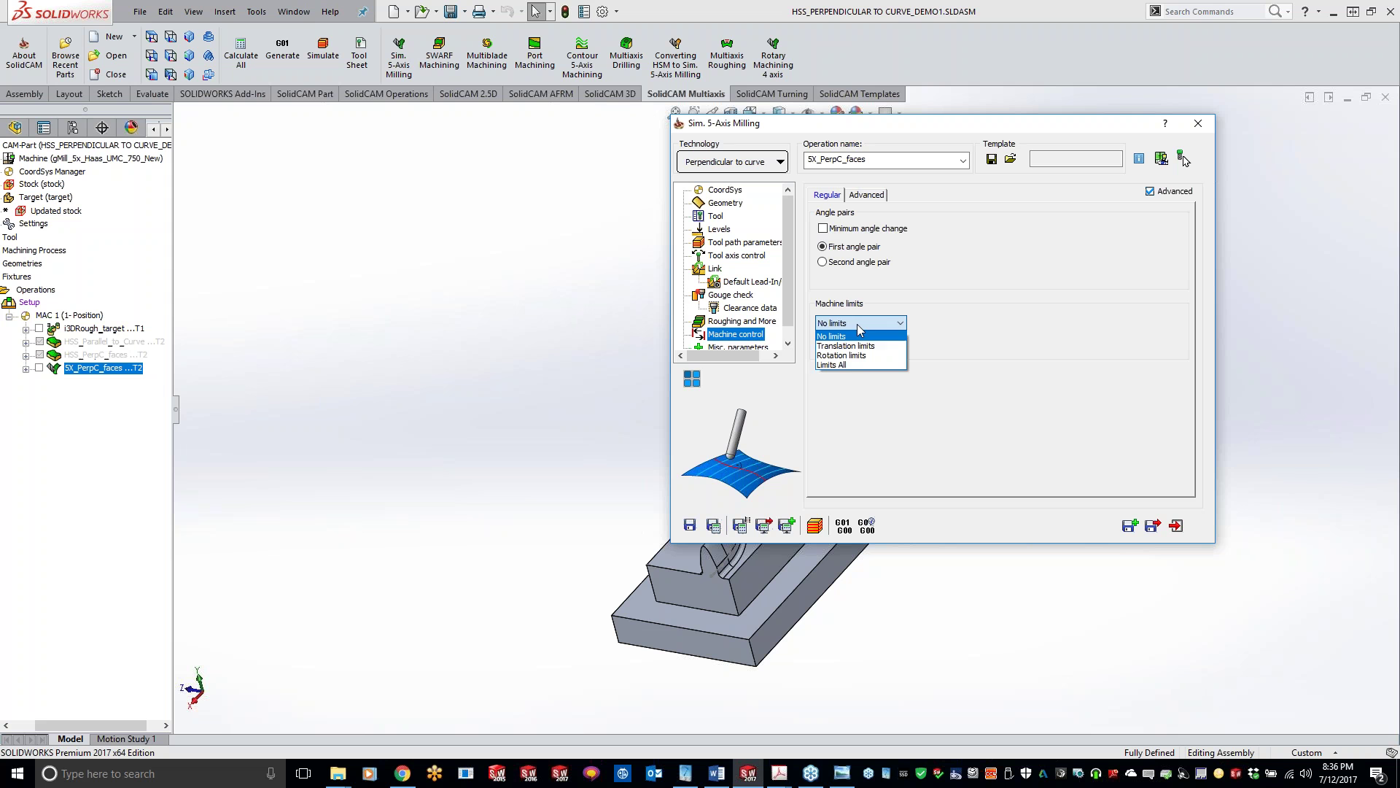
left_click(850, 365)
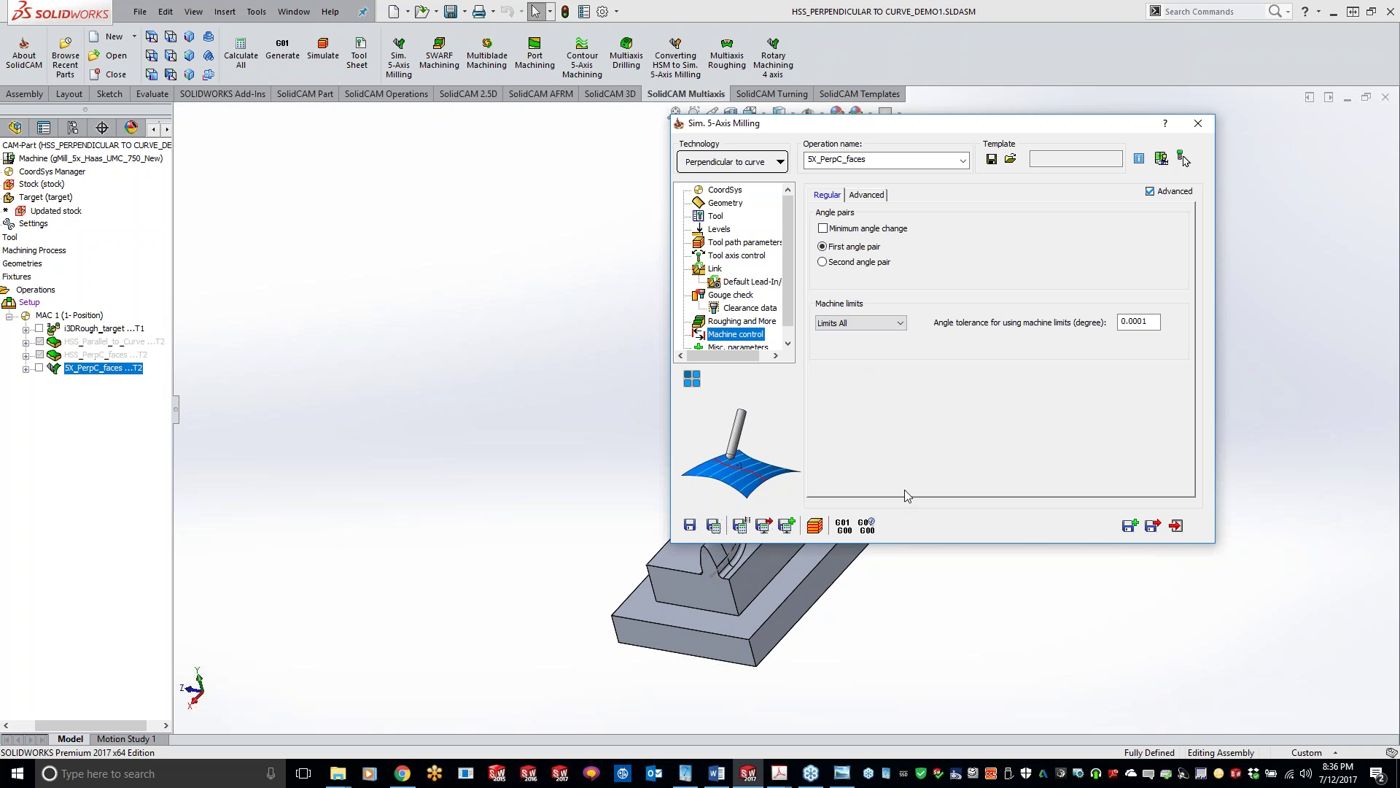
- Keep the machine limits at Limits All and save and recalculate the 5X_PerpC_faces operation
left_click(857, 323)
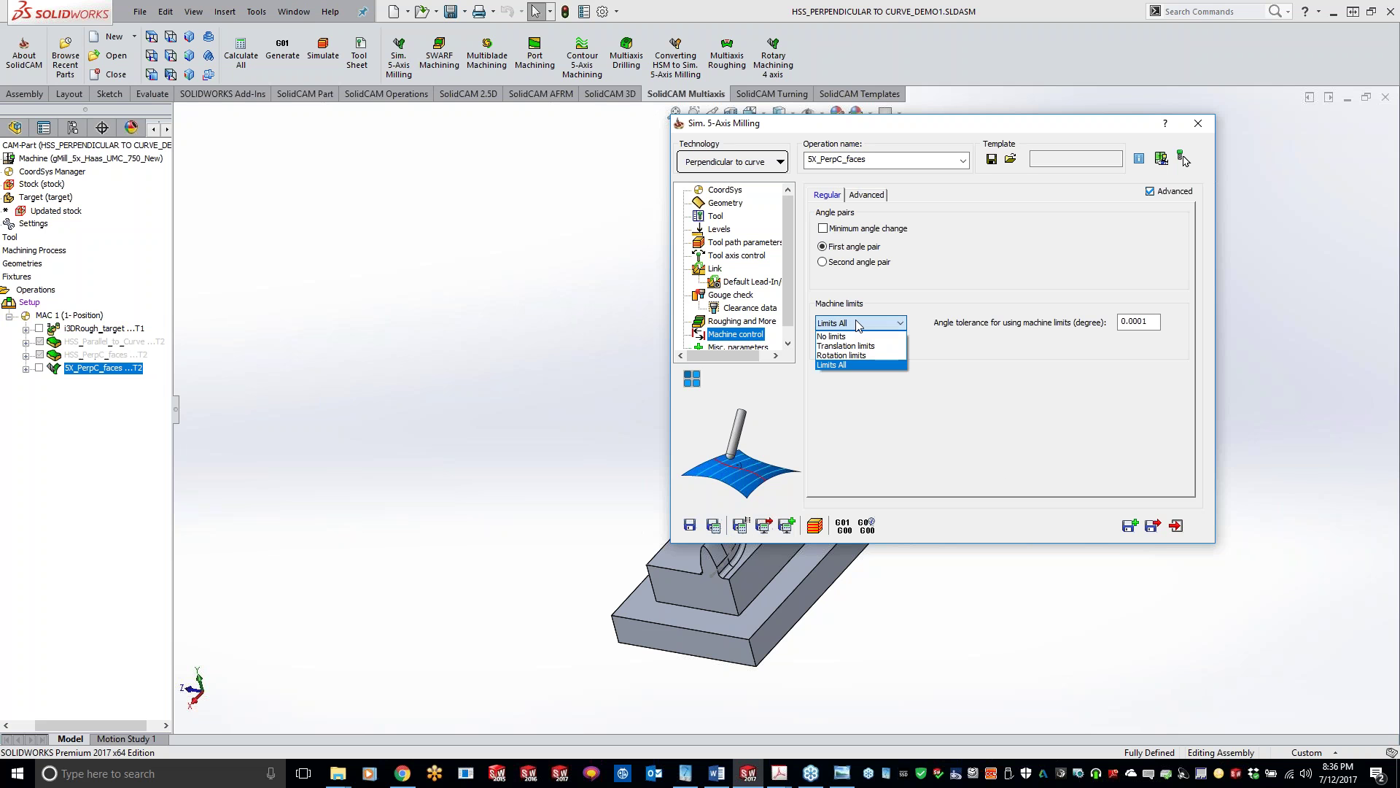
left_click(858, 324)
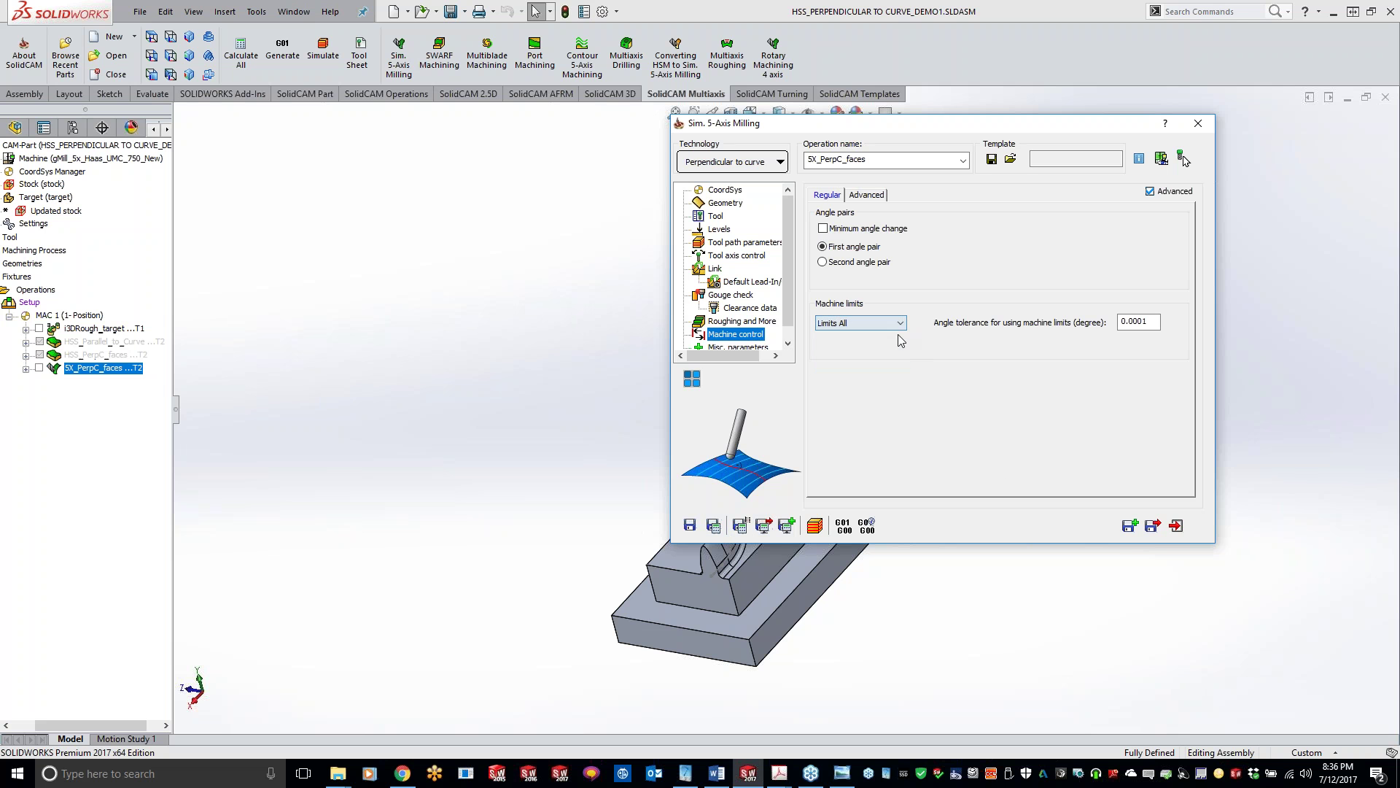
left_click(714, 525)
left_click(494, 190)
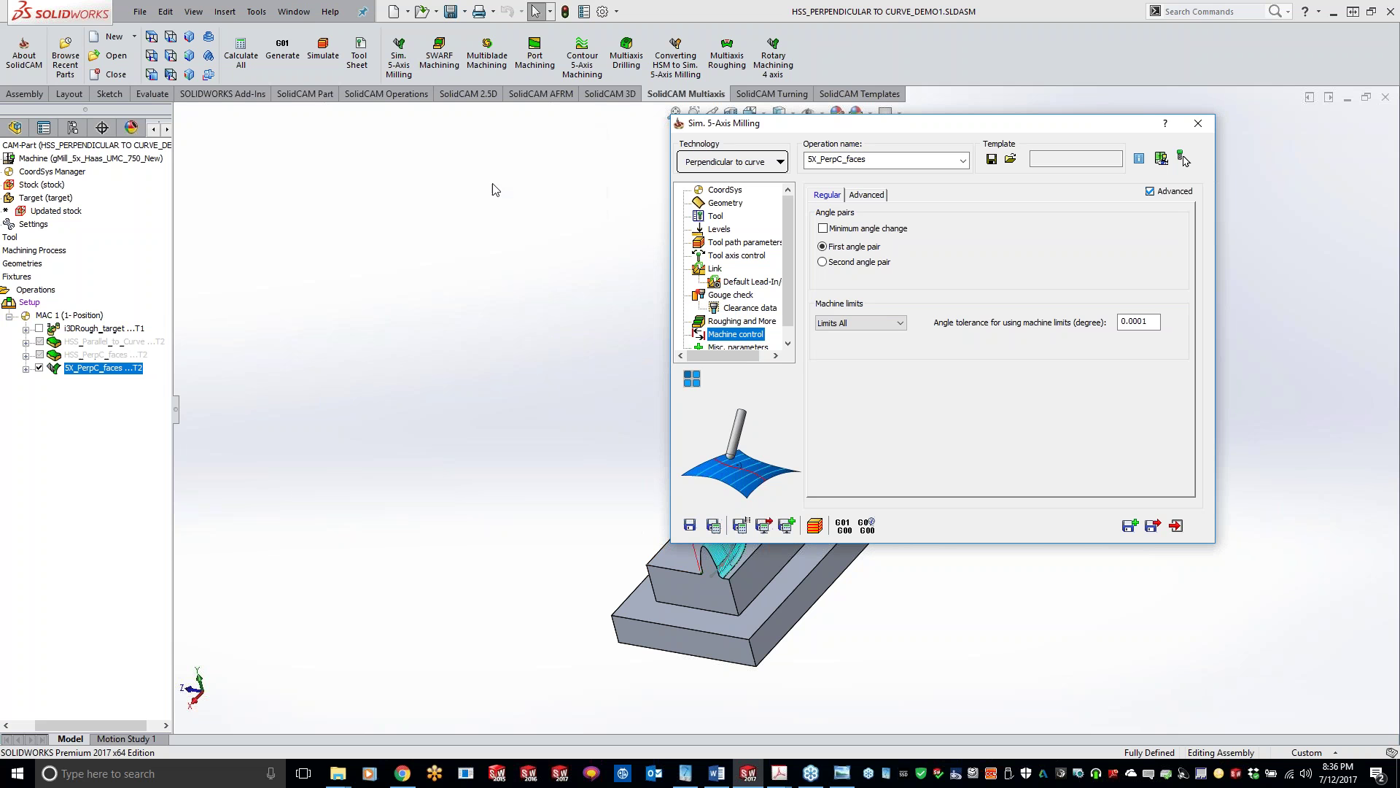
- Run the recalculated 5X_PerpC_faces operation in the Machine Simulation, then stop and exit the simulation
left_click(1183, 159)
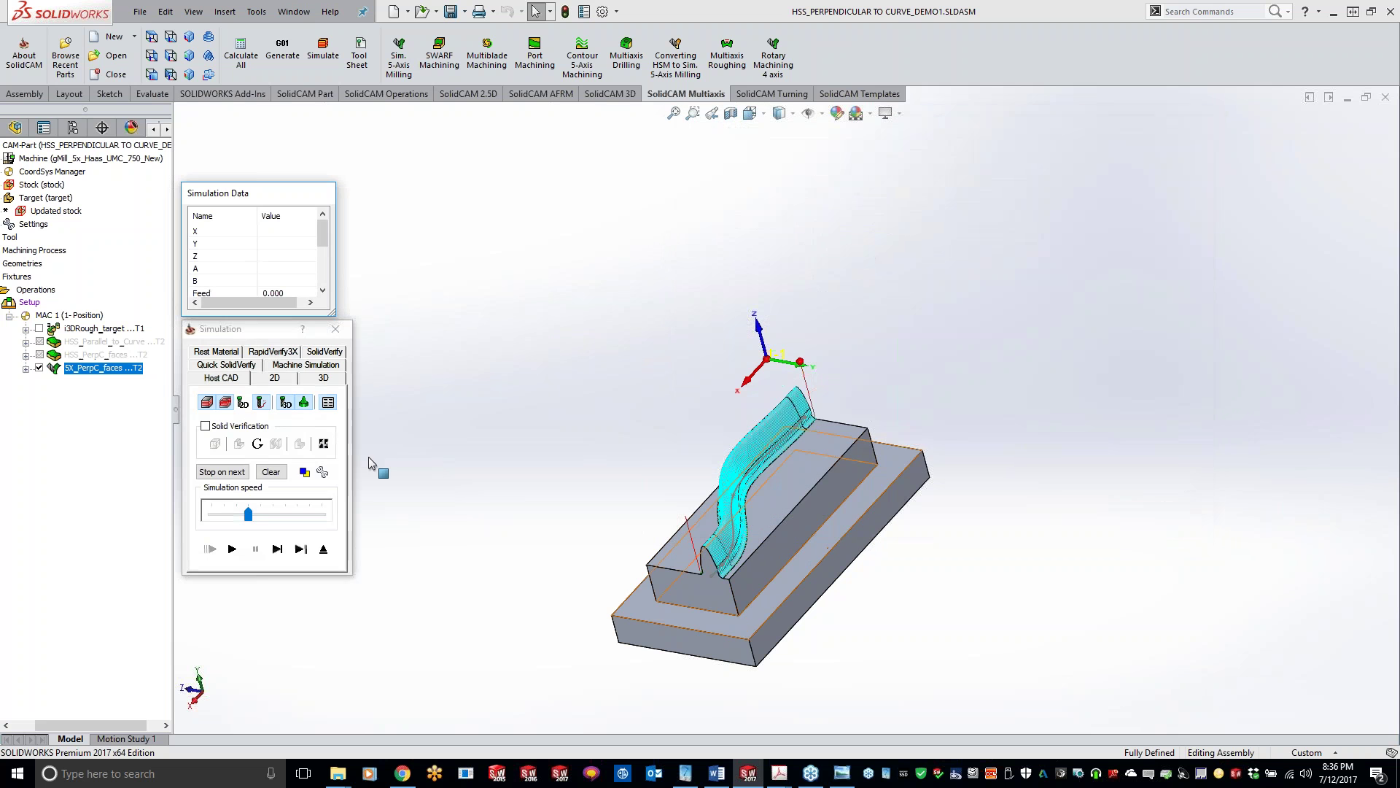
left_click(316, 363)
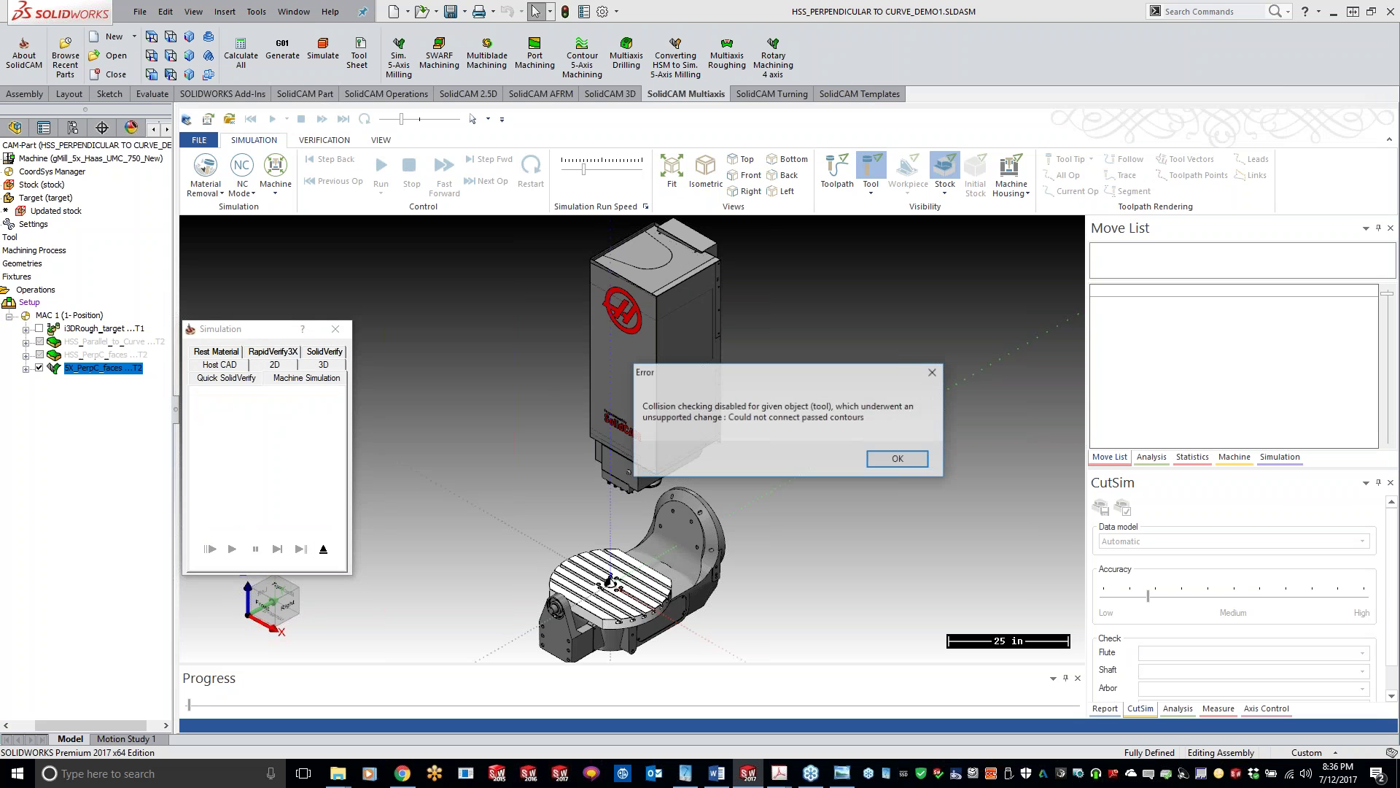
left_click(901, 457)
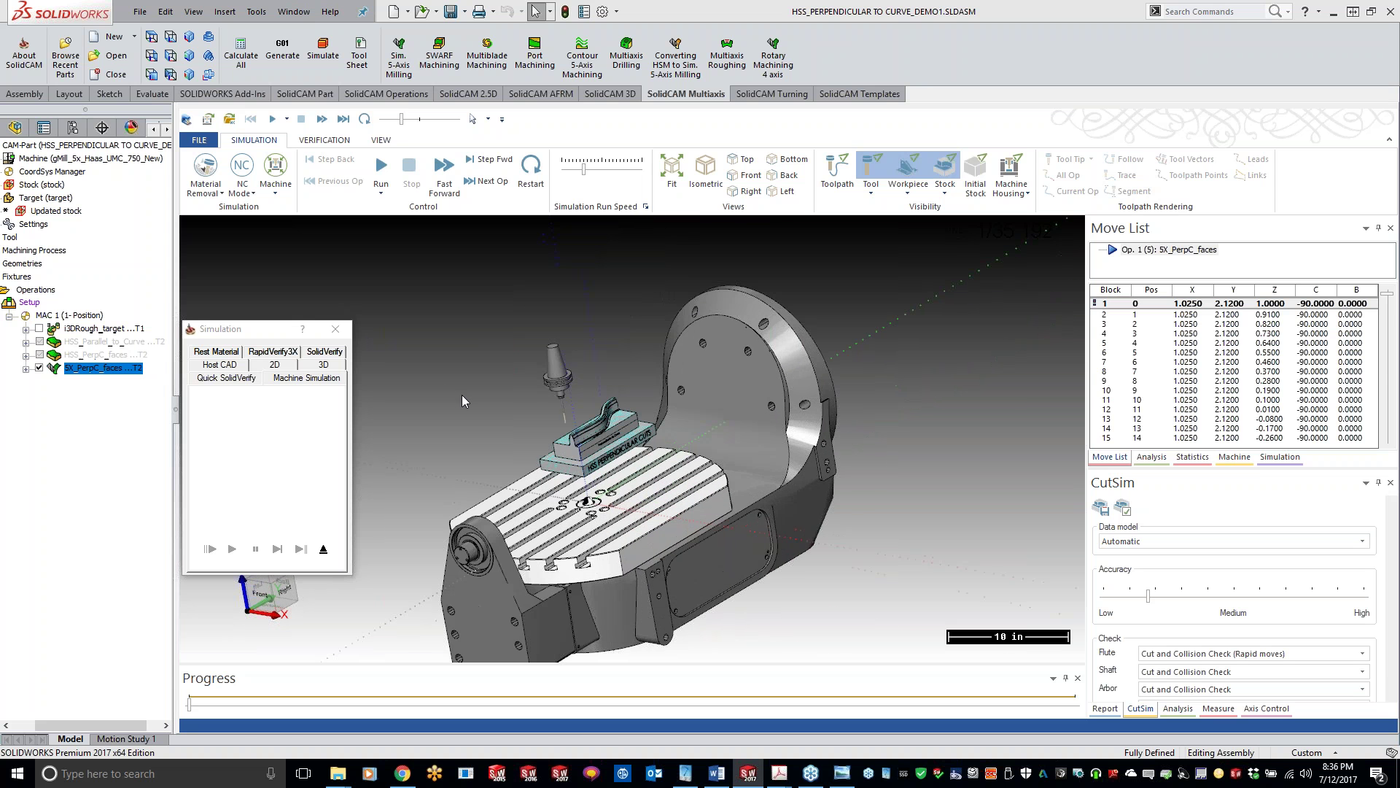
left_click(392, 186)
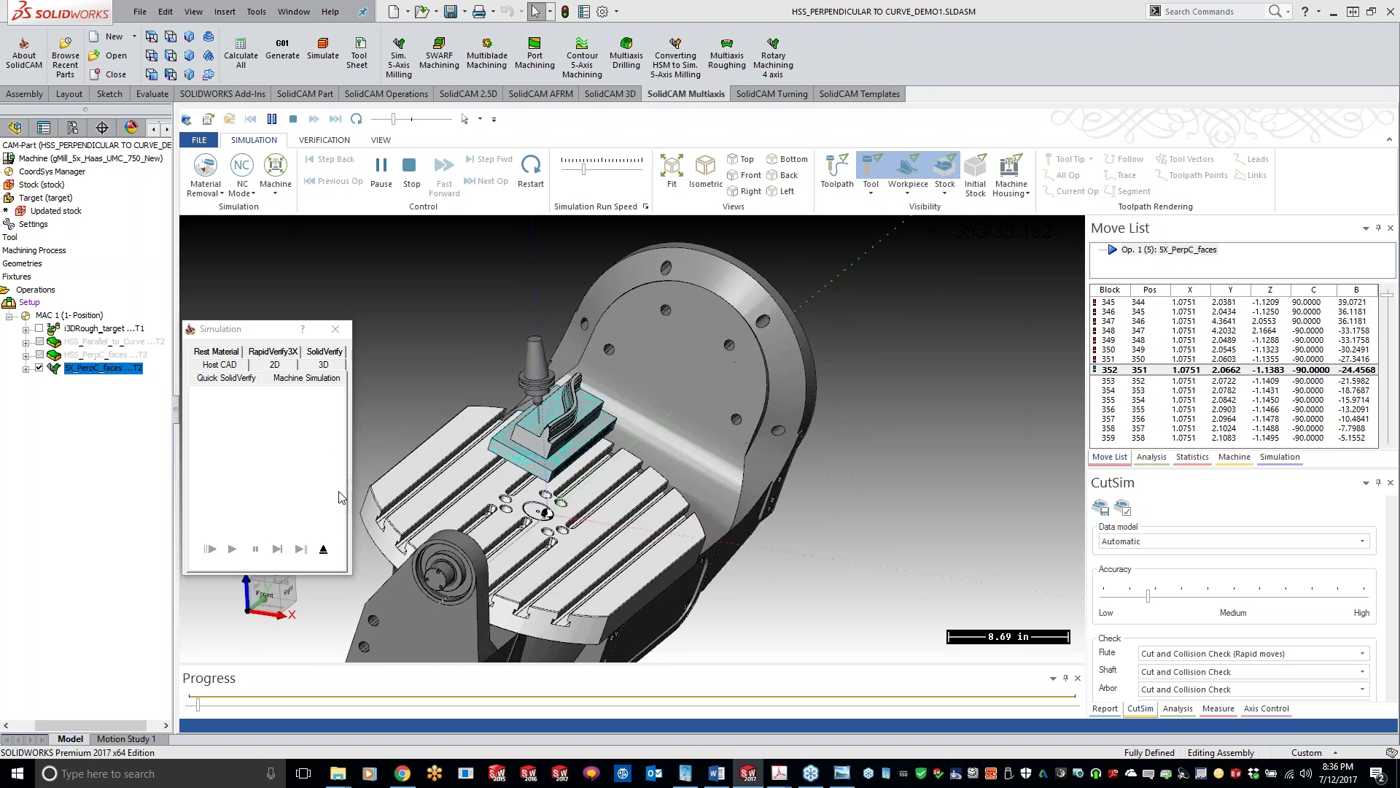
left_click(411, 172)
left_click(335, 329)
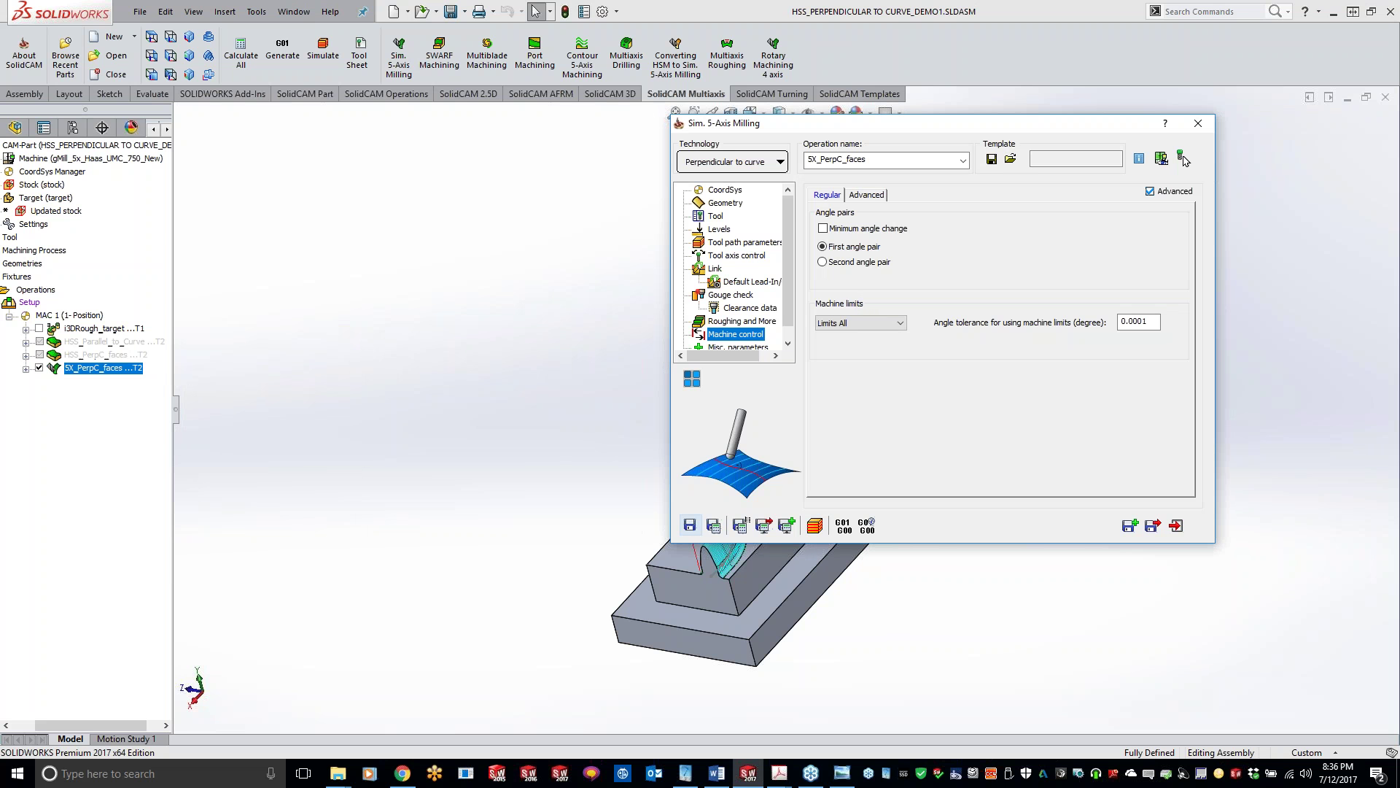
- Turn on Minimum angle change, set the machine limits to No limits, and recalculate the operation
left_click(823, 229)
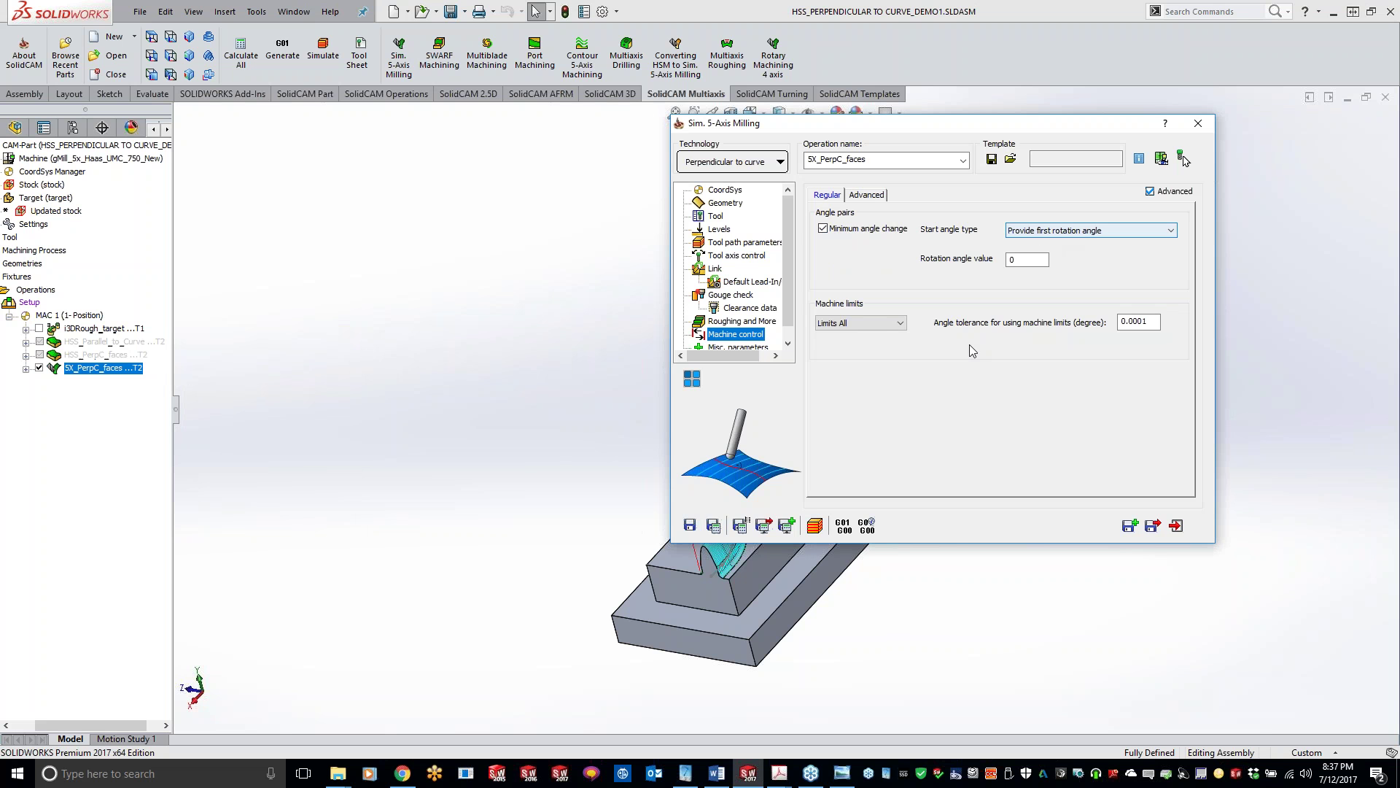
left_click(879, 324)
left_click(866, 347)
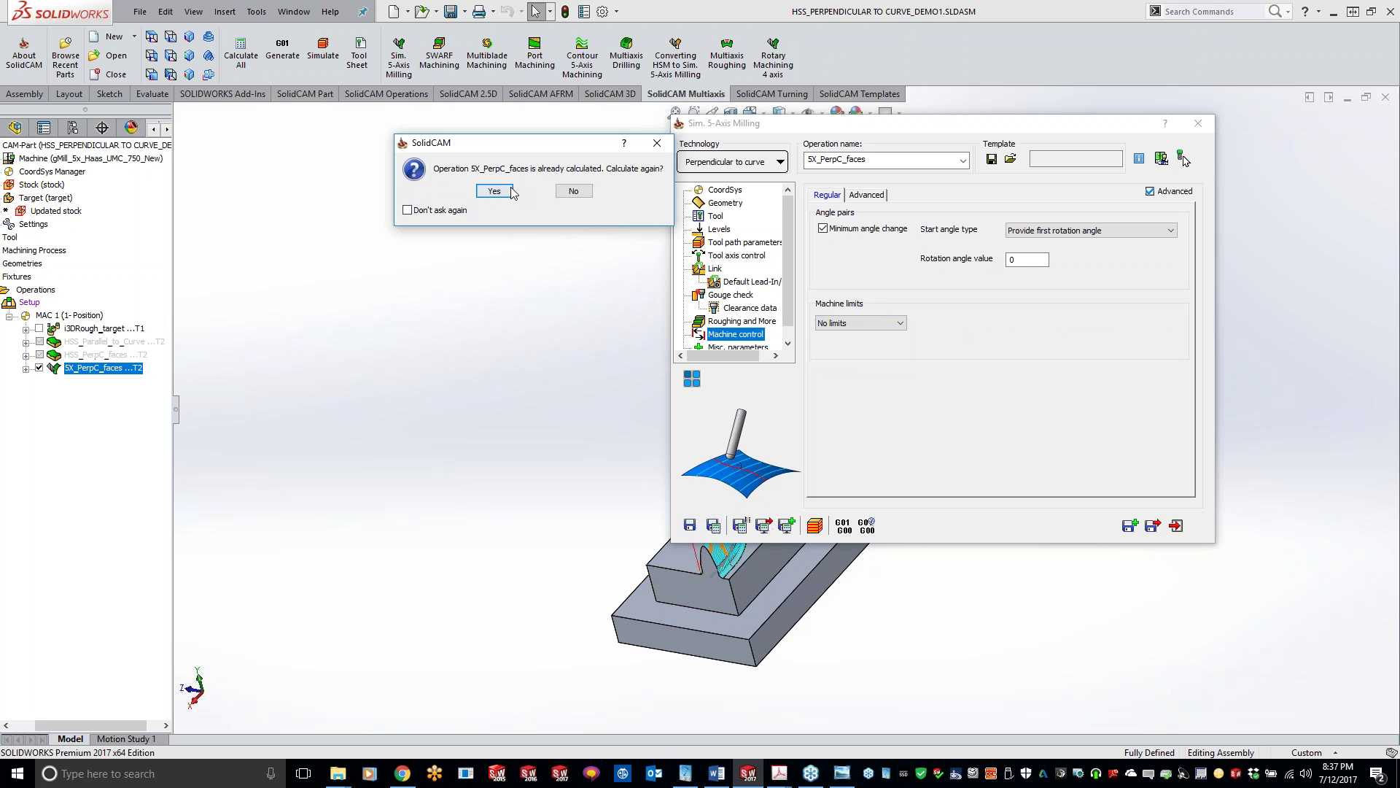
left_click(495, 191)
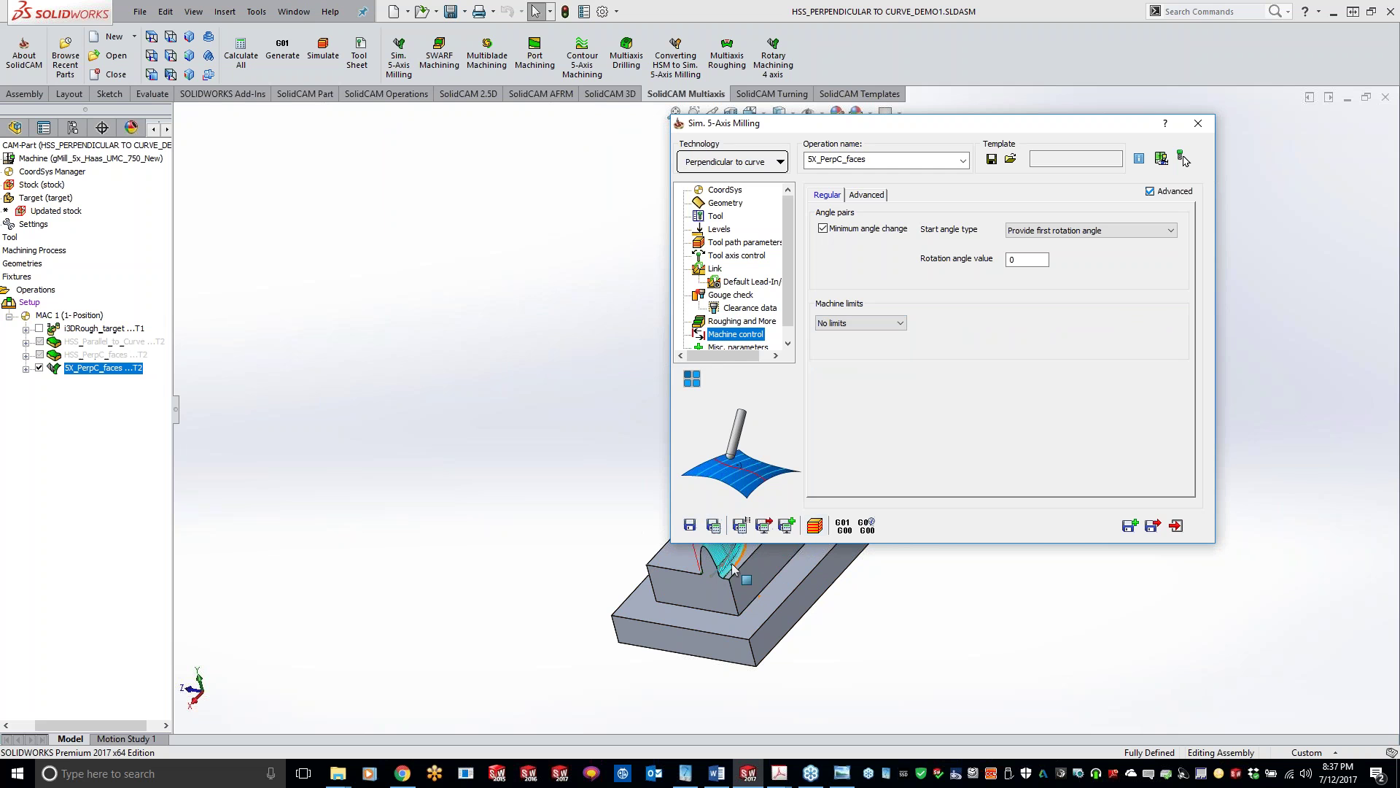
- Run the recalculated operation in the Machine Simulation and gradually increase the simulation run speed
left_click(815, 526)
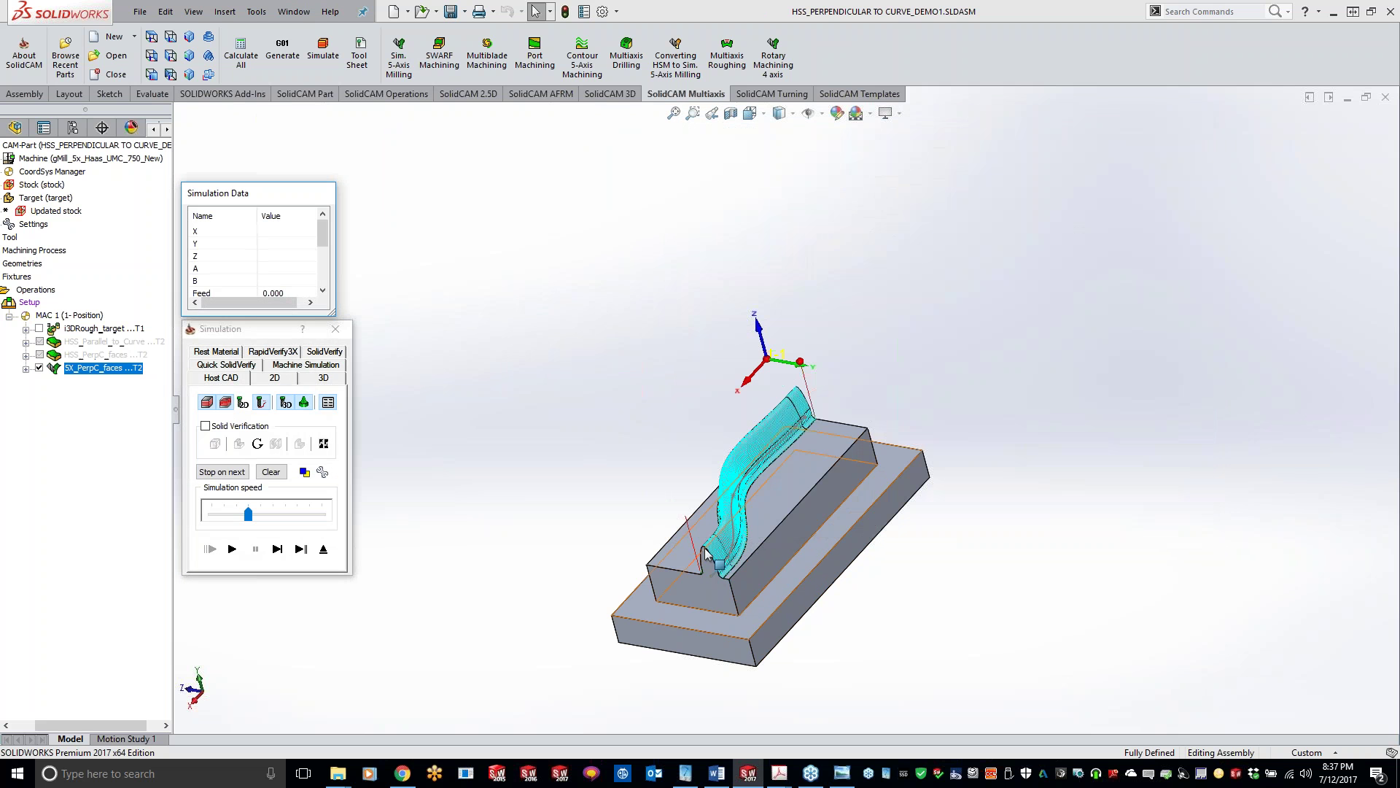
left_click(317, 366)
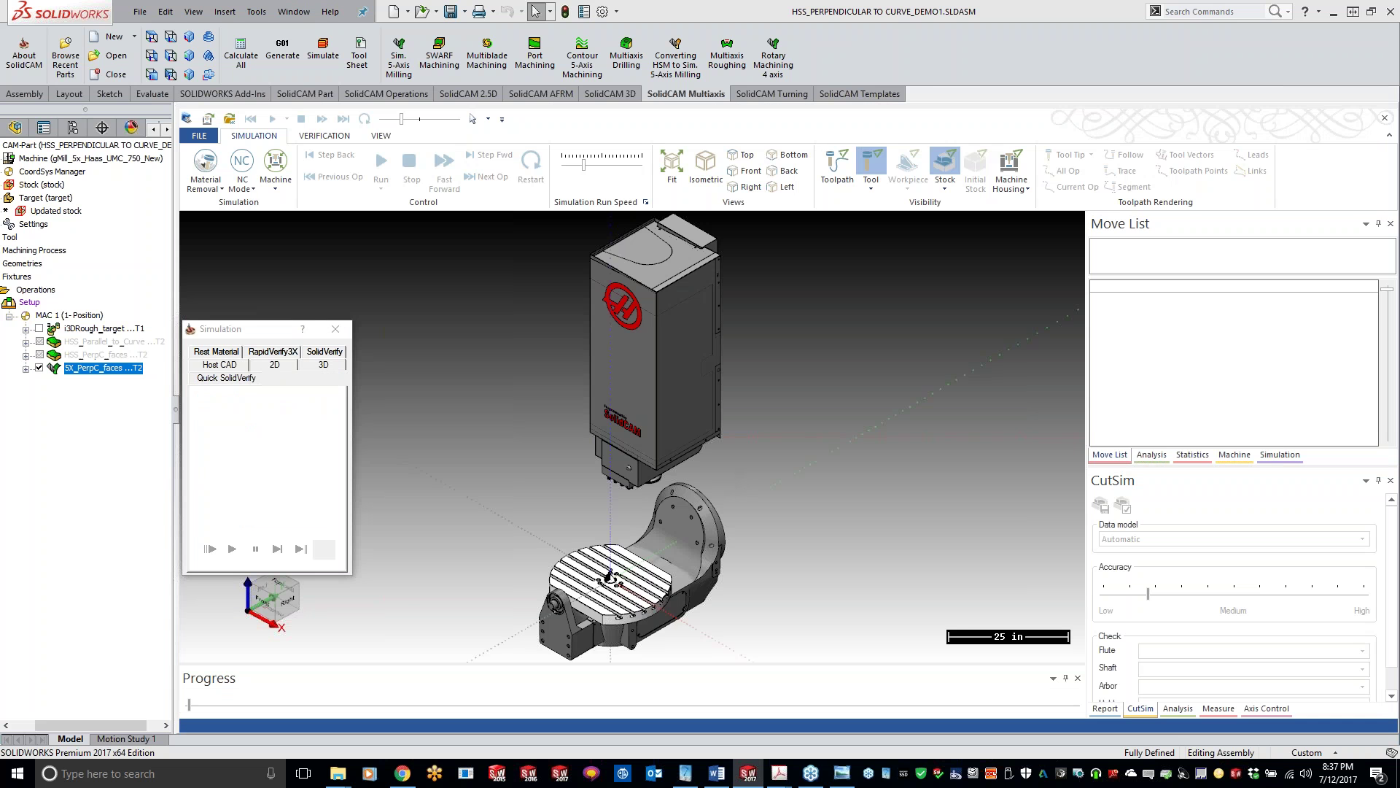
left_click(900, 459)
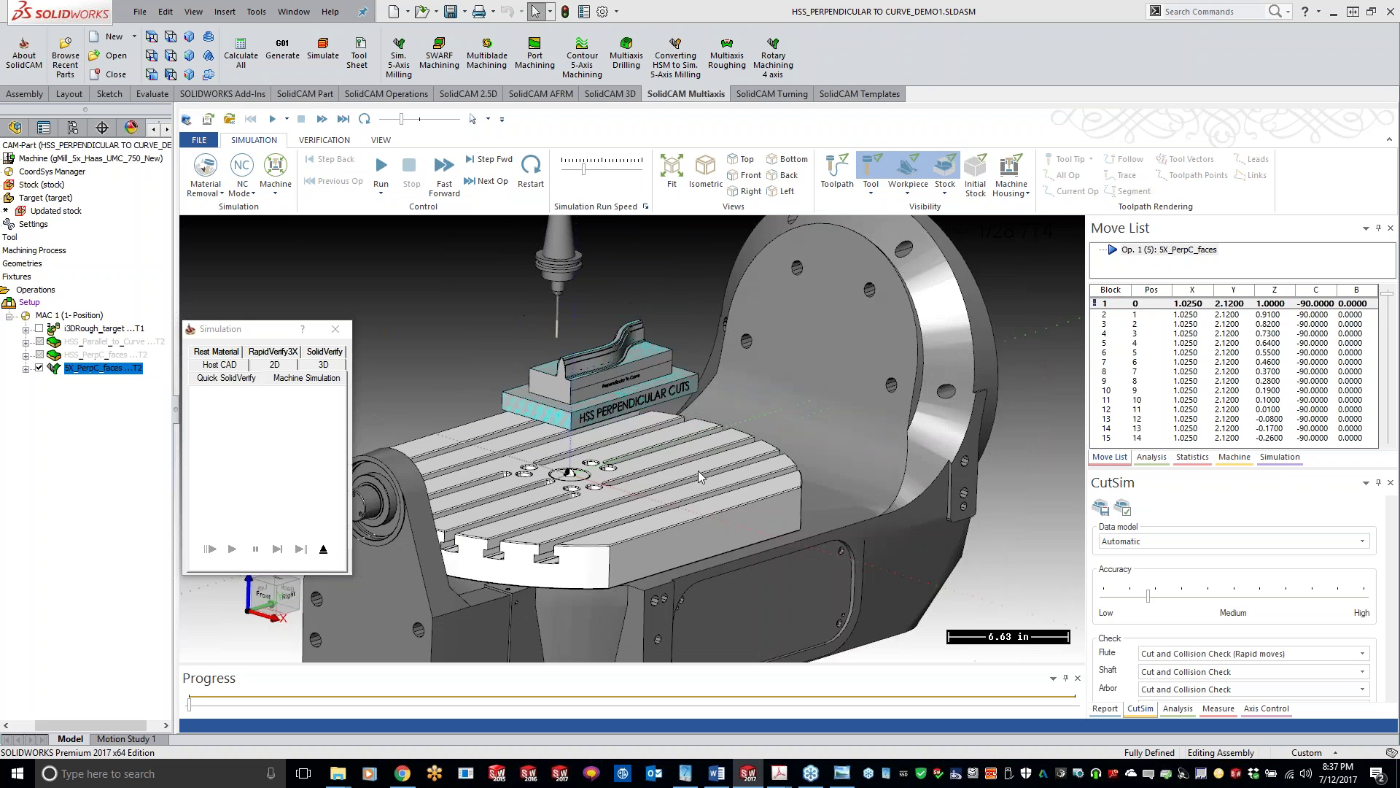
left_click(378, 177)
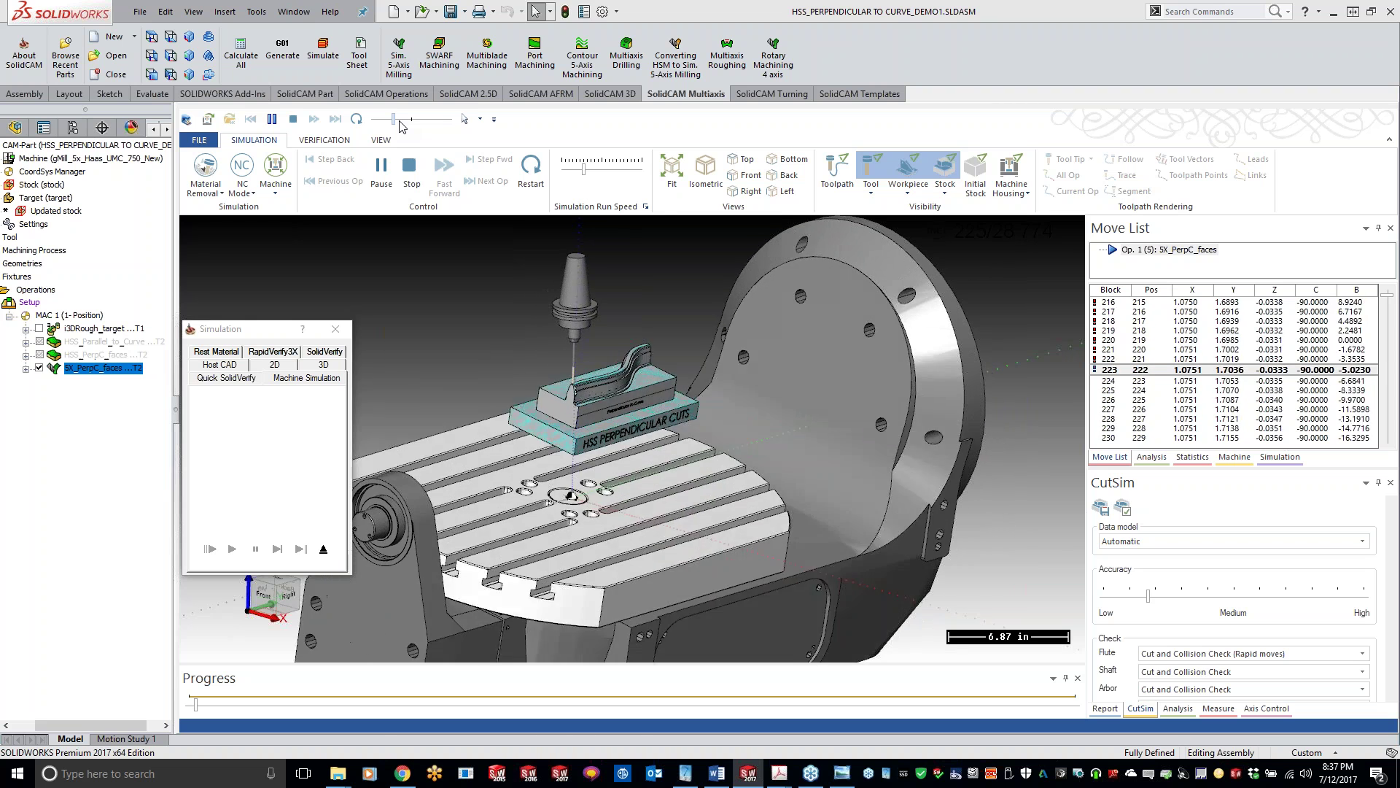
left_click(400, 121)
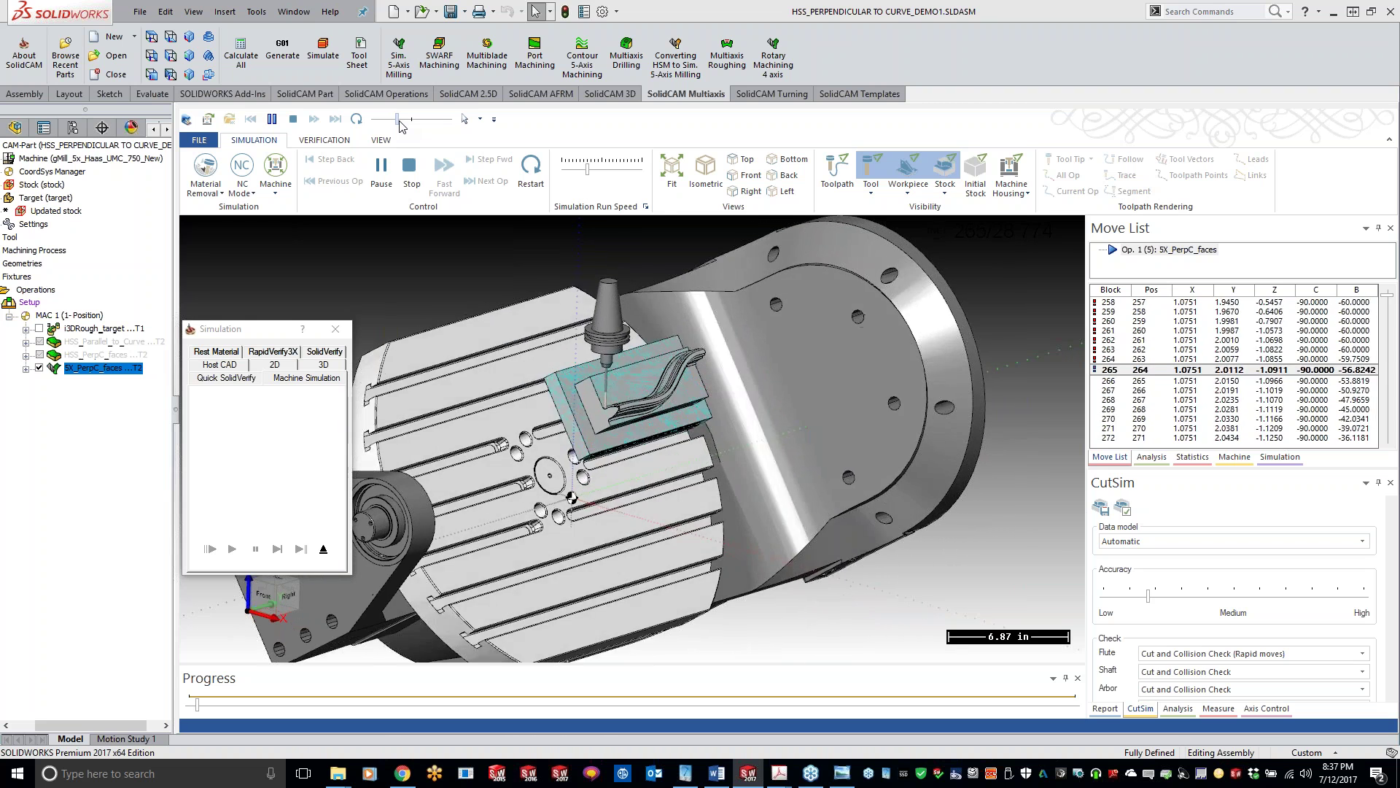
left_click(402, 121)
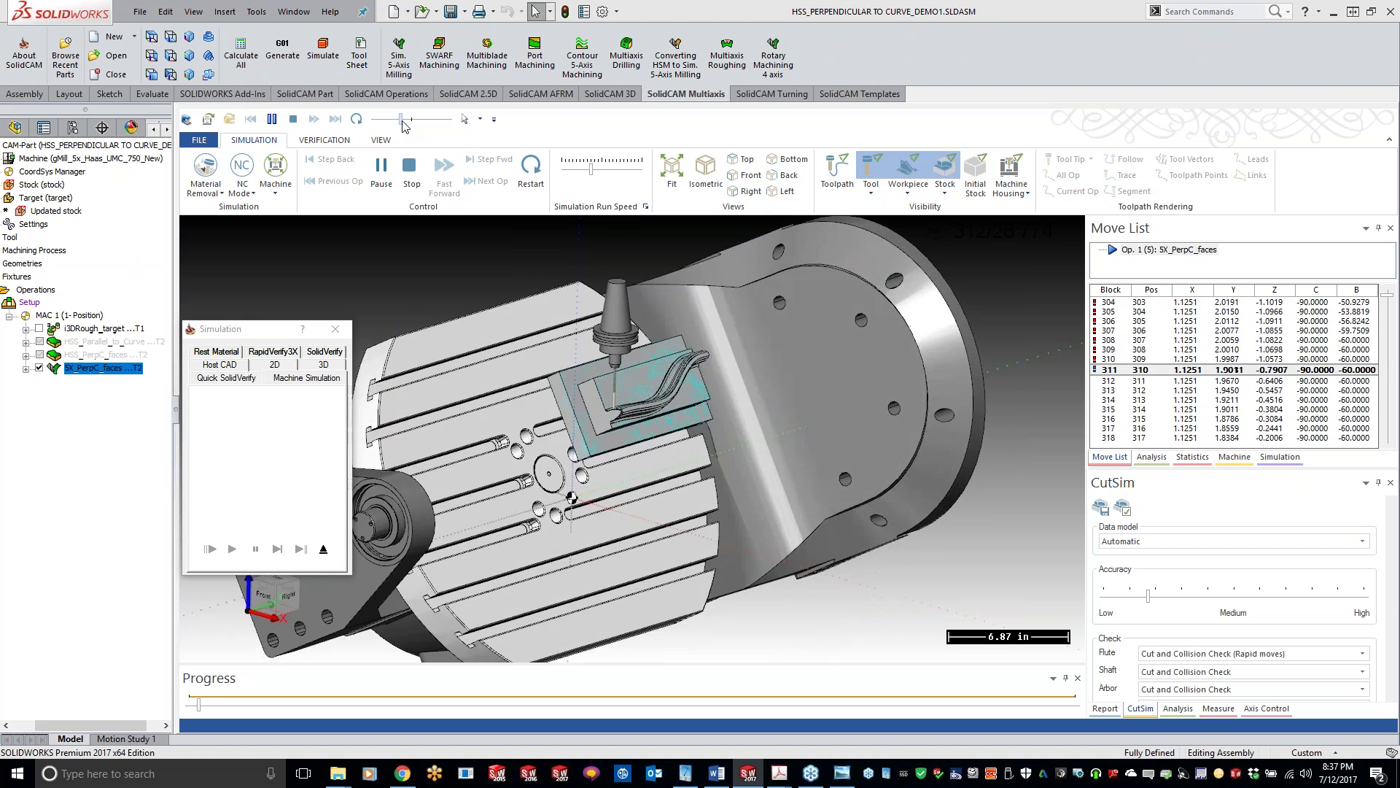
left_click(406, 122)
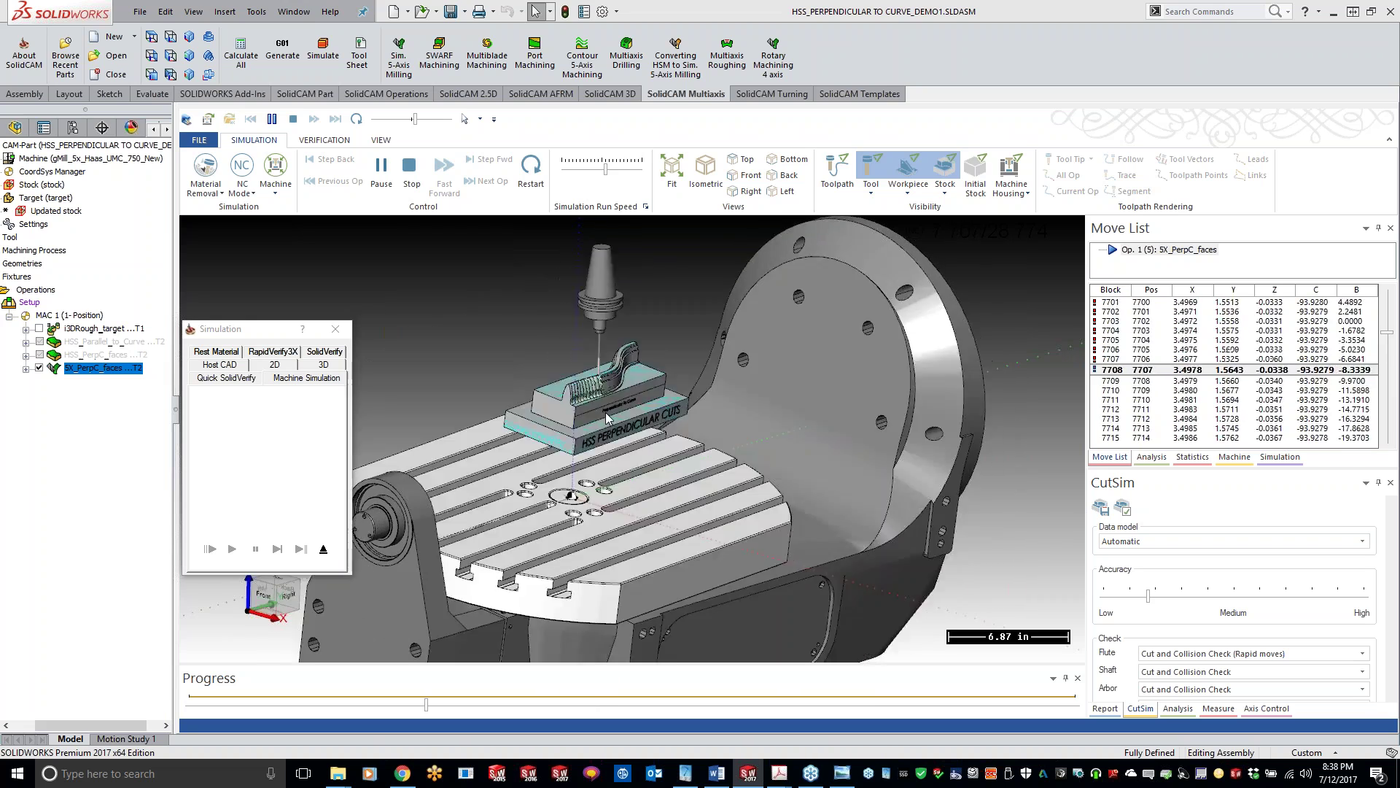
- Show the machine housing around the running simulation, with the tilting table and part in closer view
left_click(1010, 173)
scroll(720, 485, "up", 5)
scroll(722, 492, "up", 1)
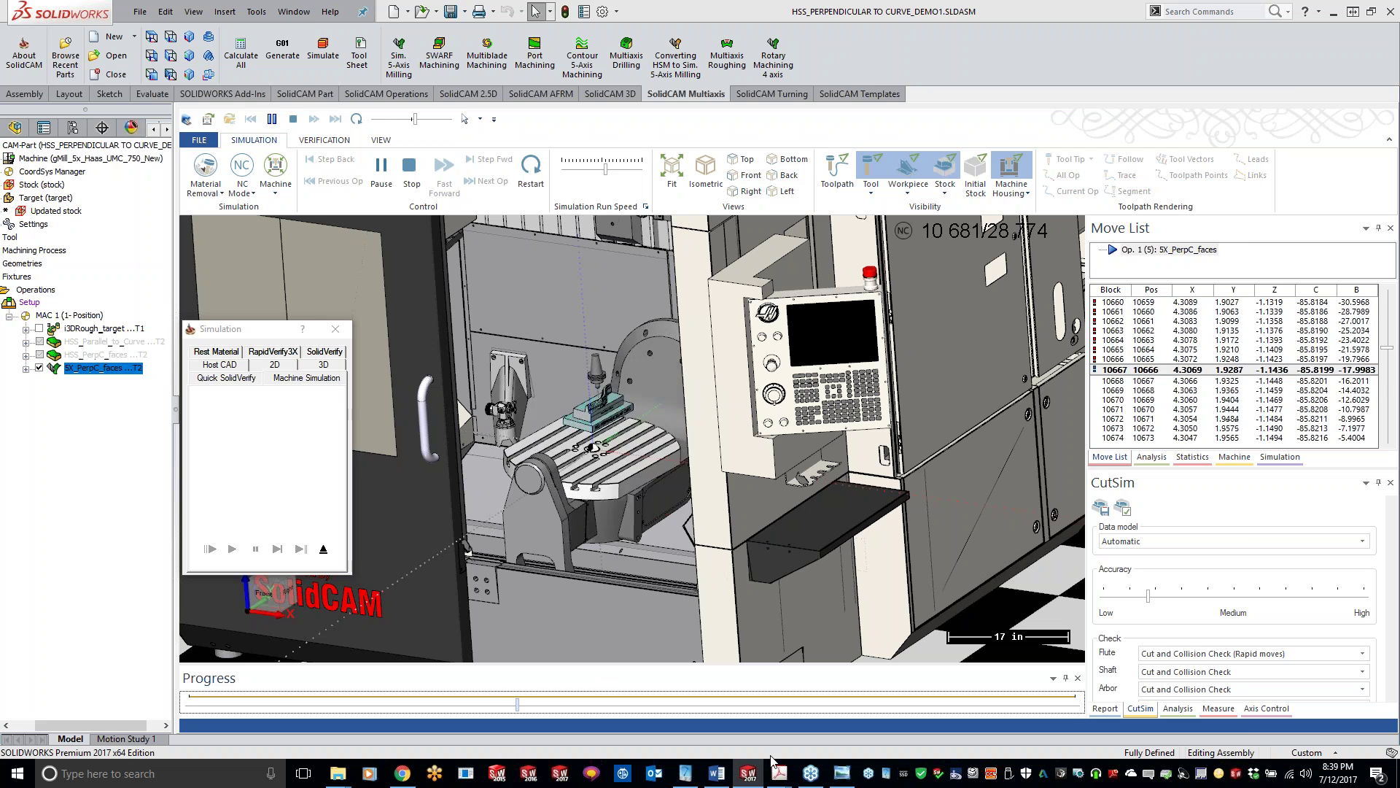
- Switch to Chrome and open the bookmarked SolidCAM recommended workstations page in a new tab
left_click(403, 774)
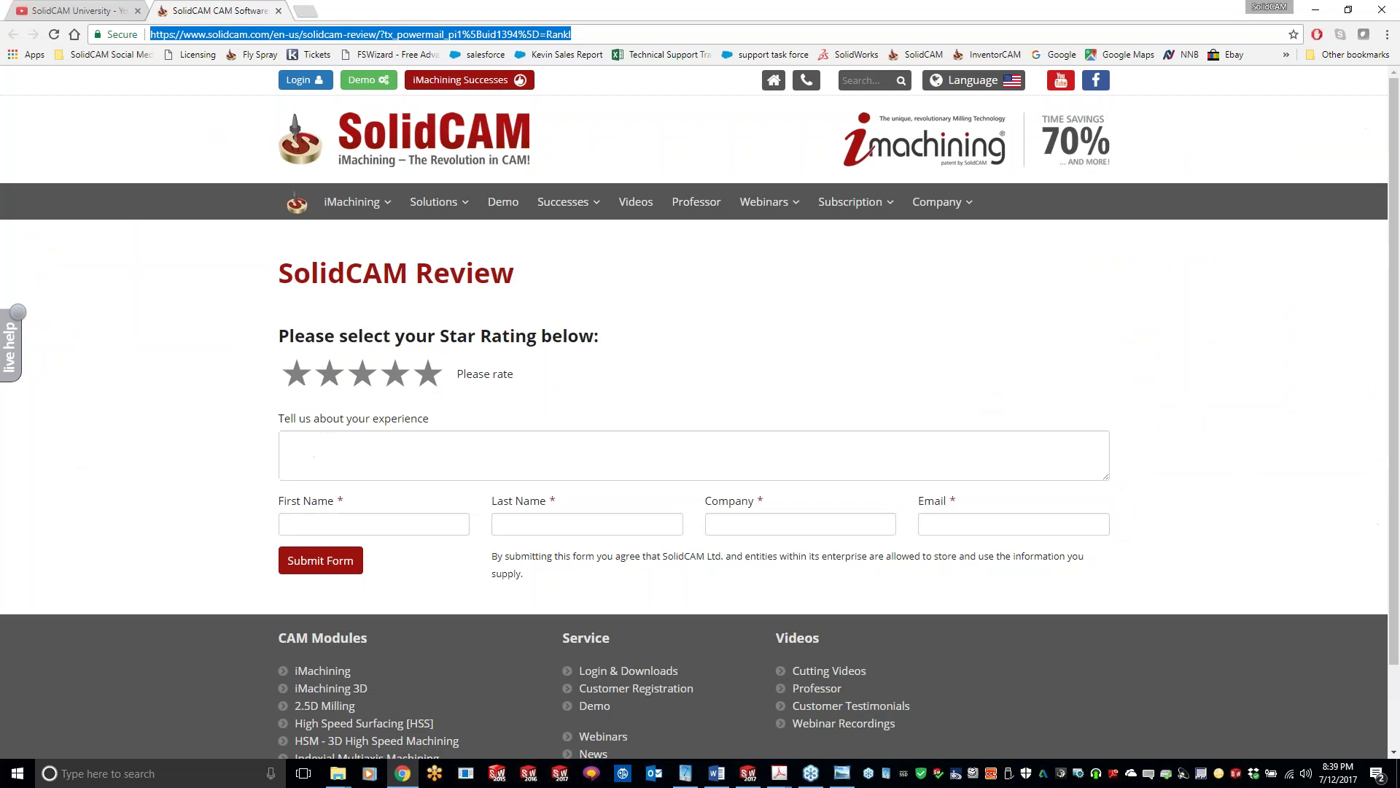
left_click(321, 9)
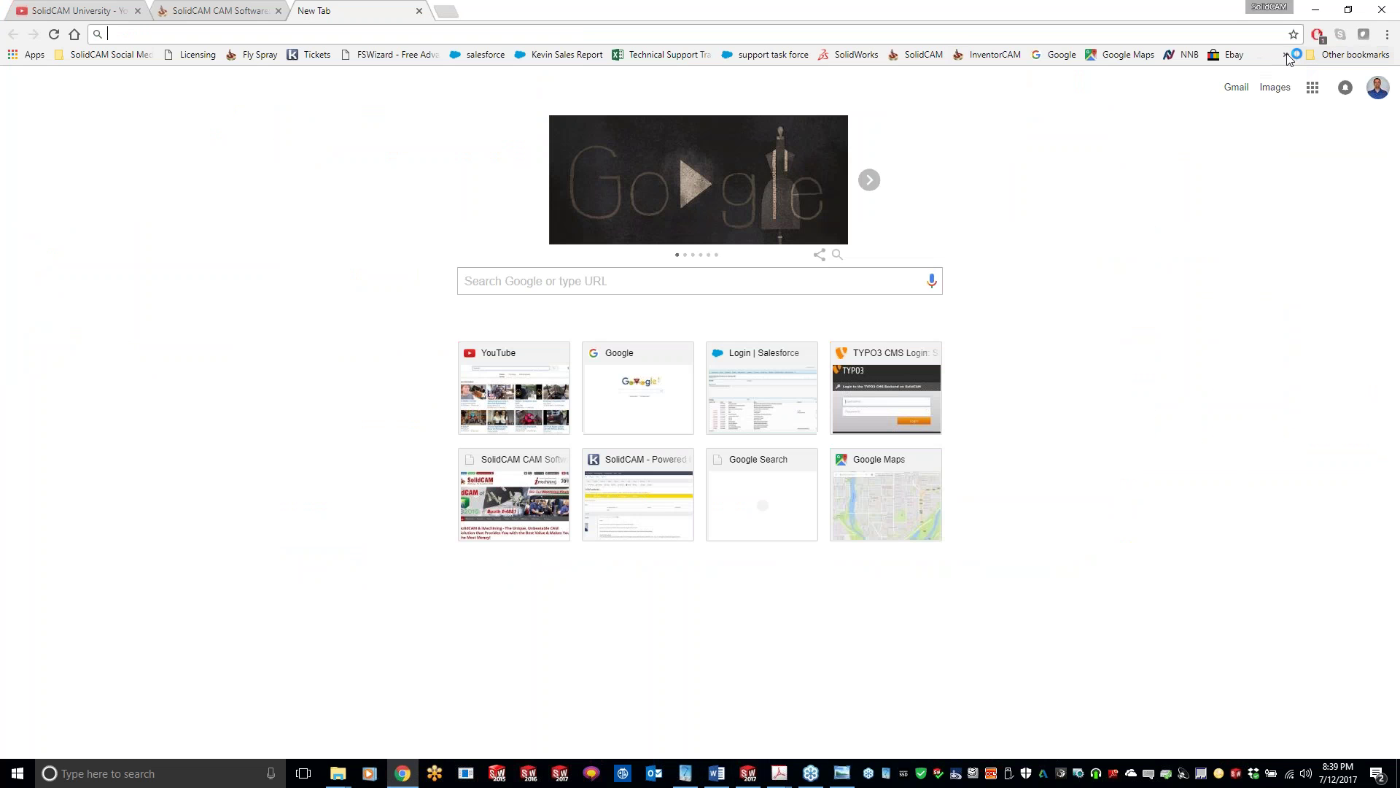
left_click(1287, 55)
left_click(1080, 712)
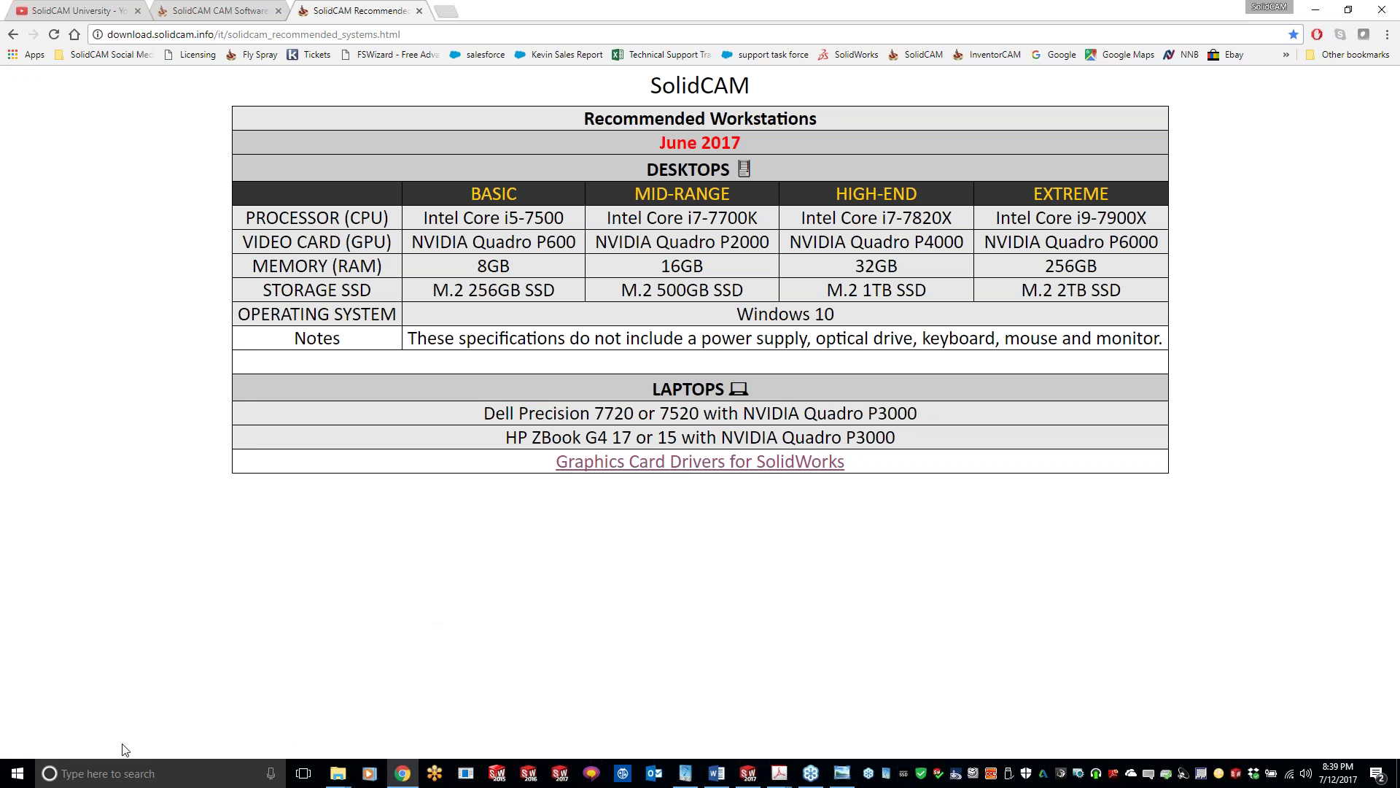
- Check the computer's display adapters in Device Manager, then close it and return to SOLIDWORKS
right_click(22, 777)
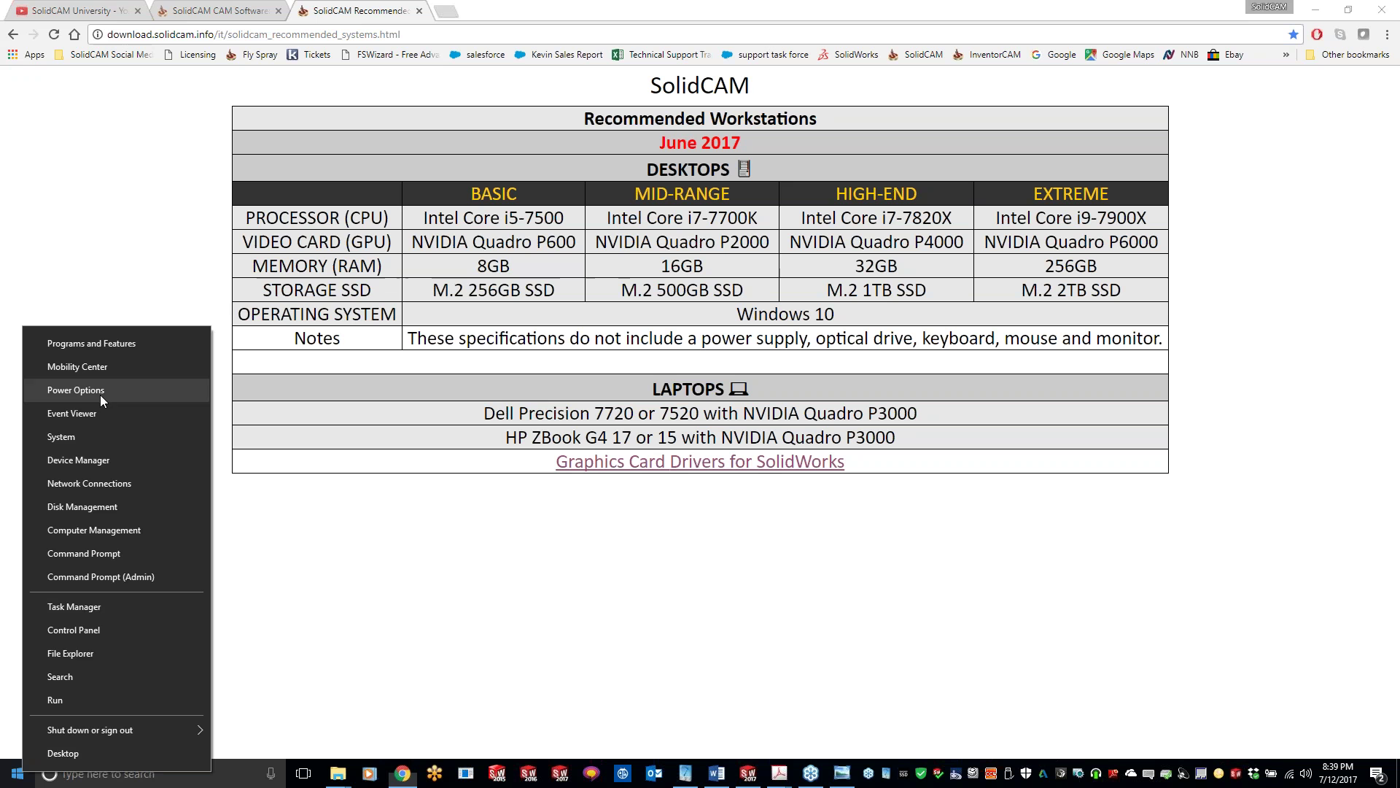
left_click(91, 460)
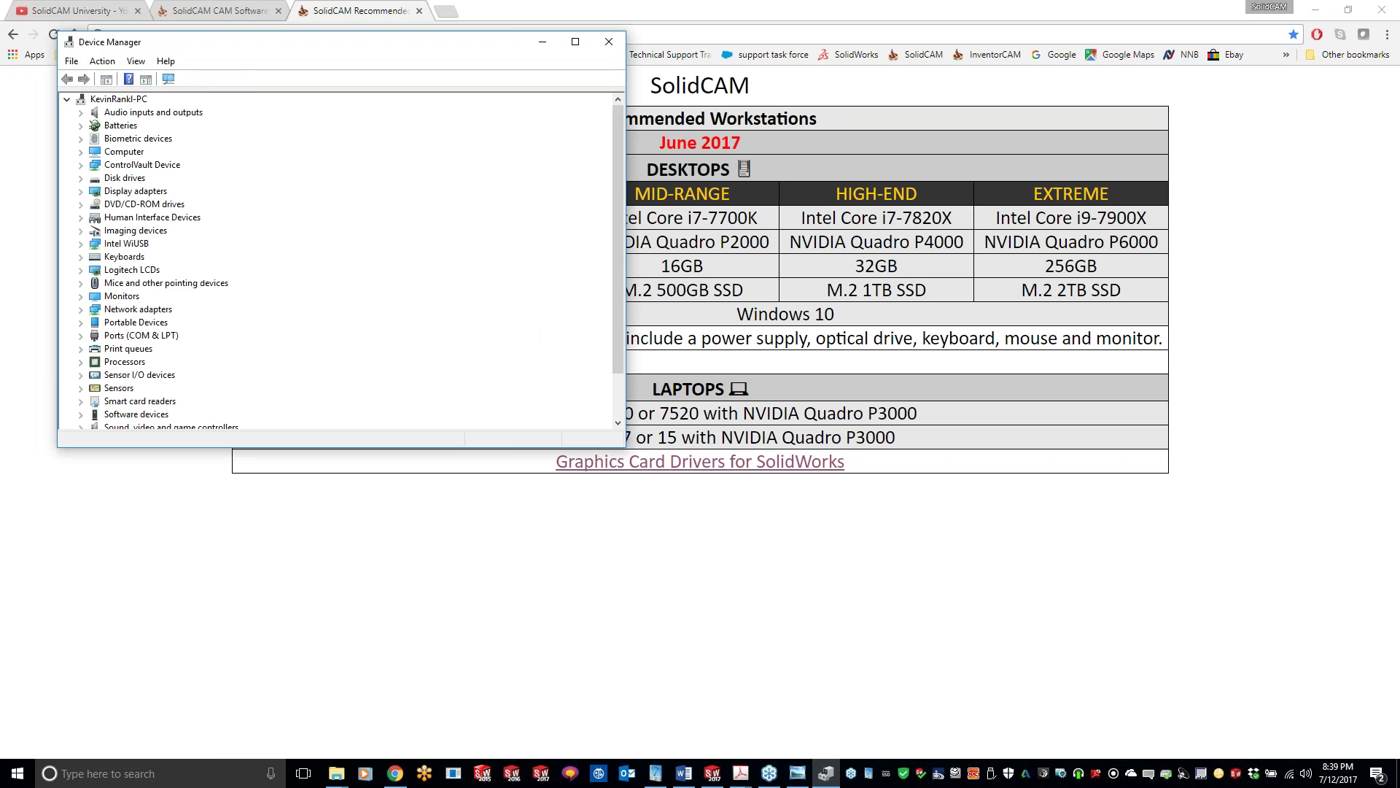
left_click(81, 192)
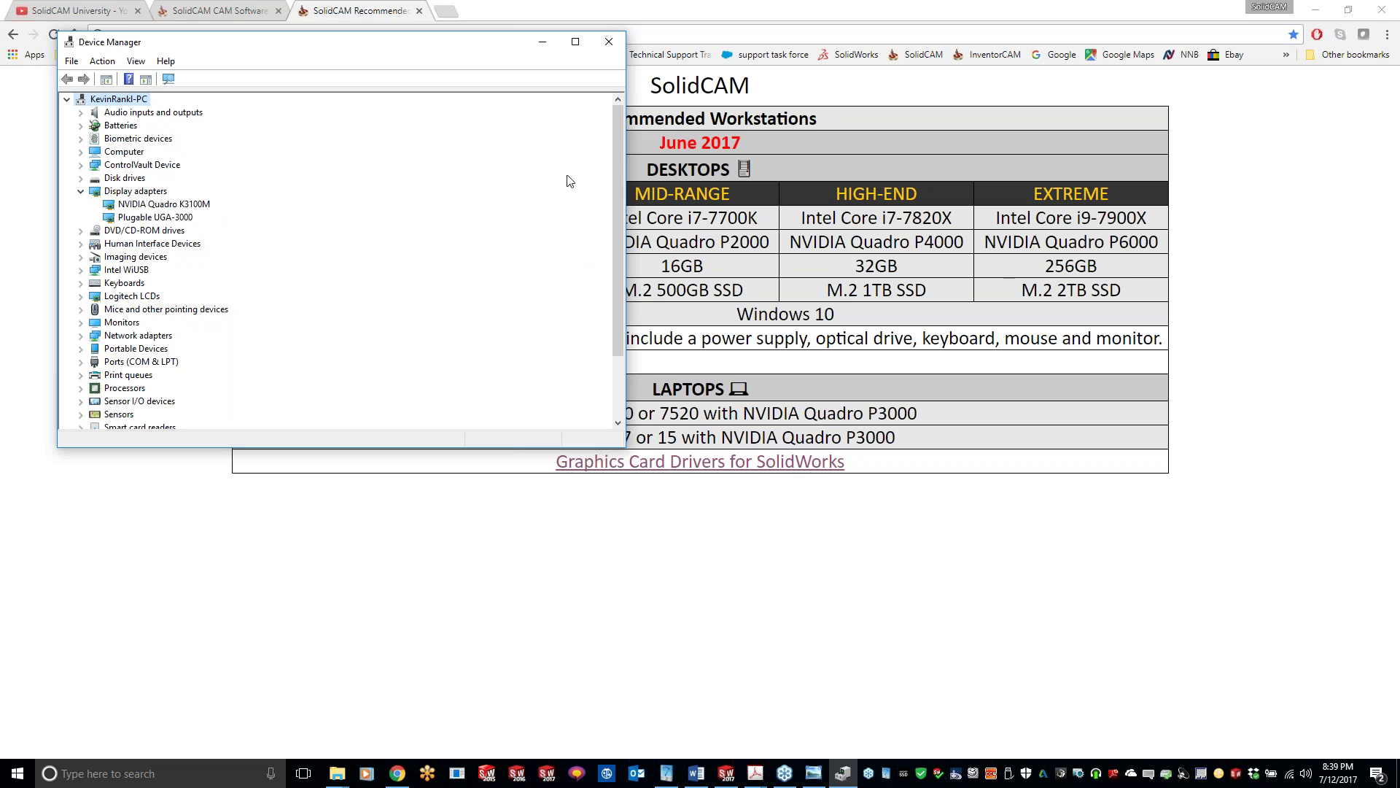
left_click(607, 43)
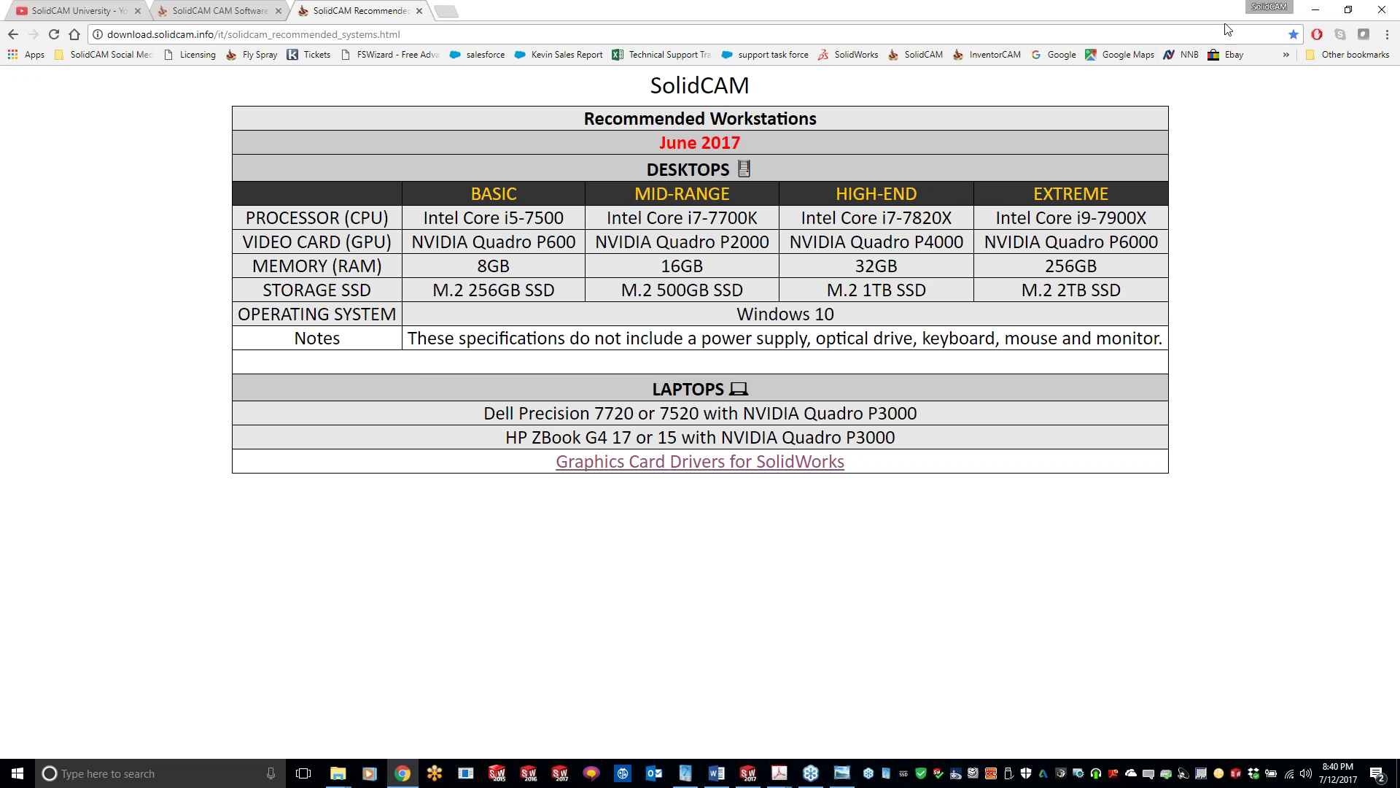
left_click(1306, 9)
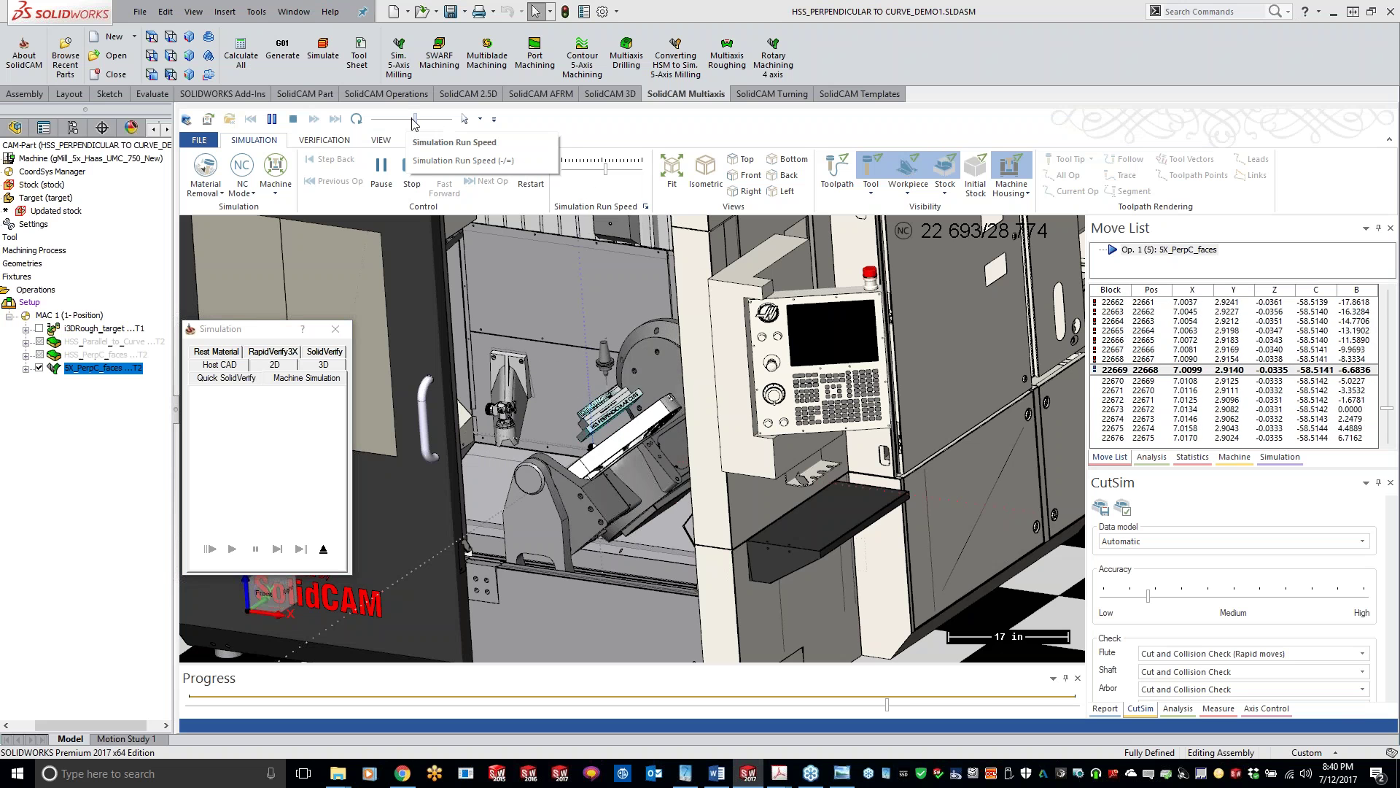
- Finish the Machine Simulation at a much higher run speed, then play the operation in SolidVerify
left_click_drag(417, 123, 448, 124)
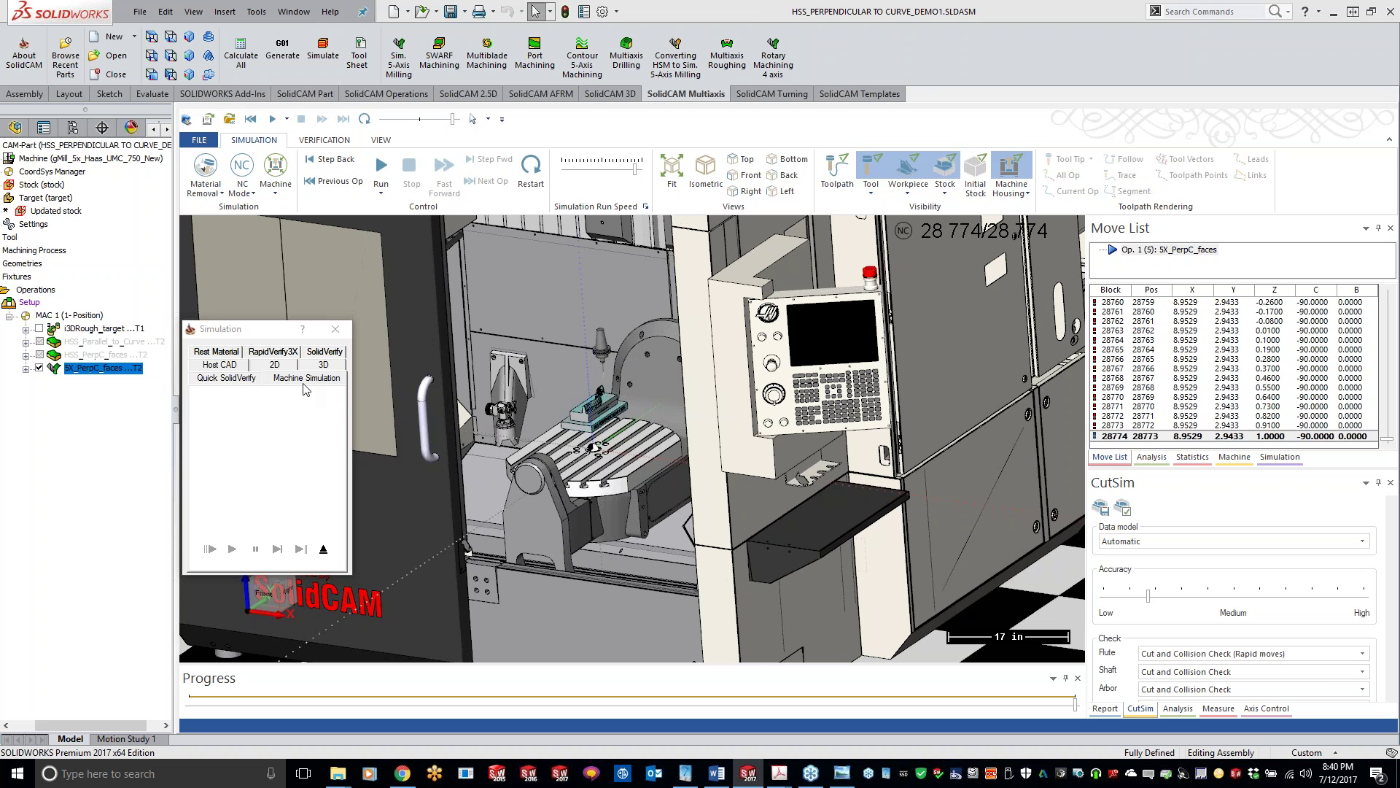
left_click(325, 351)
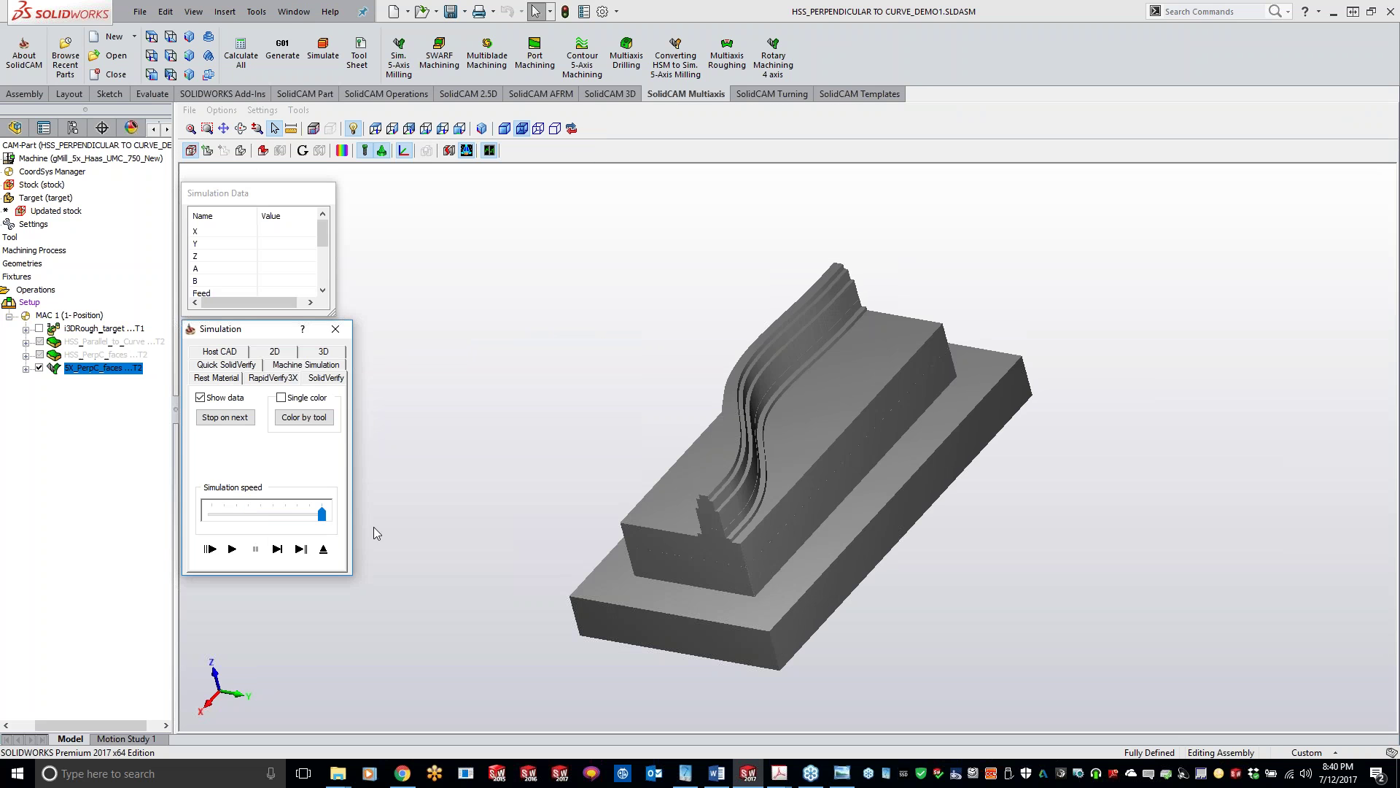
left_click(231, 549)
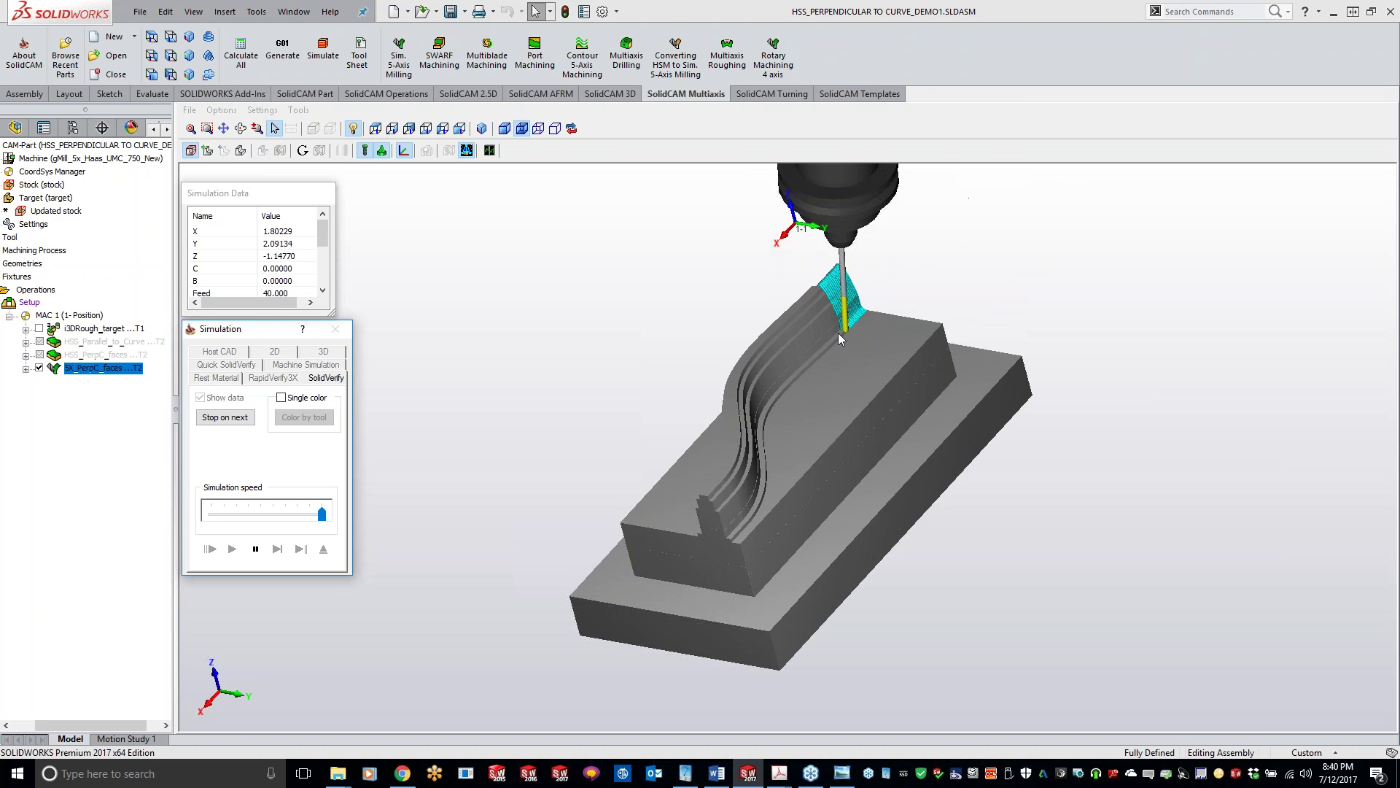
- Set the SolidVerify animation redraw interval to a fixed step of 100
left_click(262, 110)
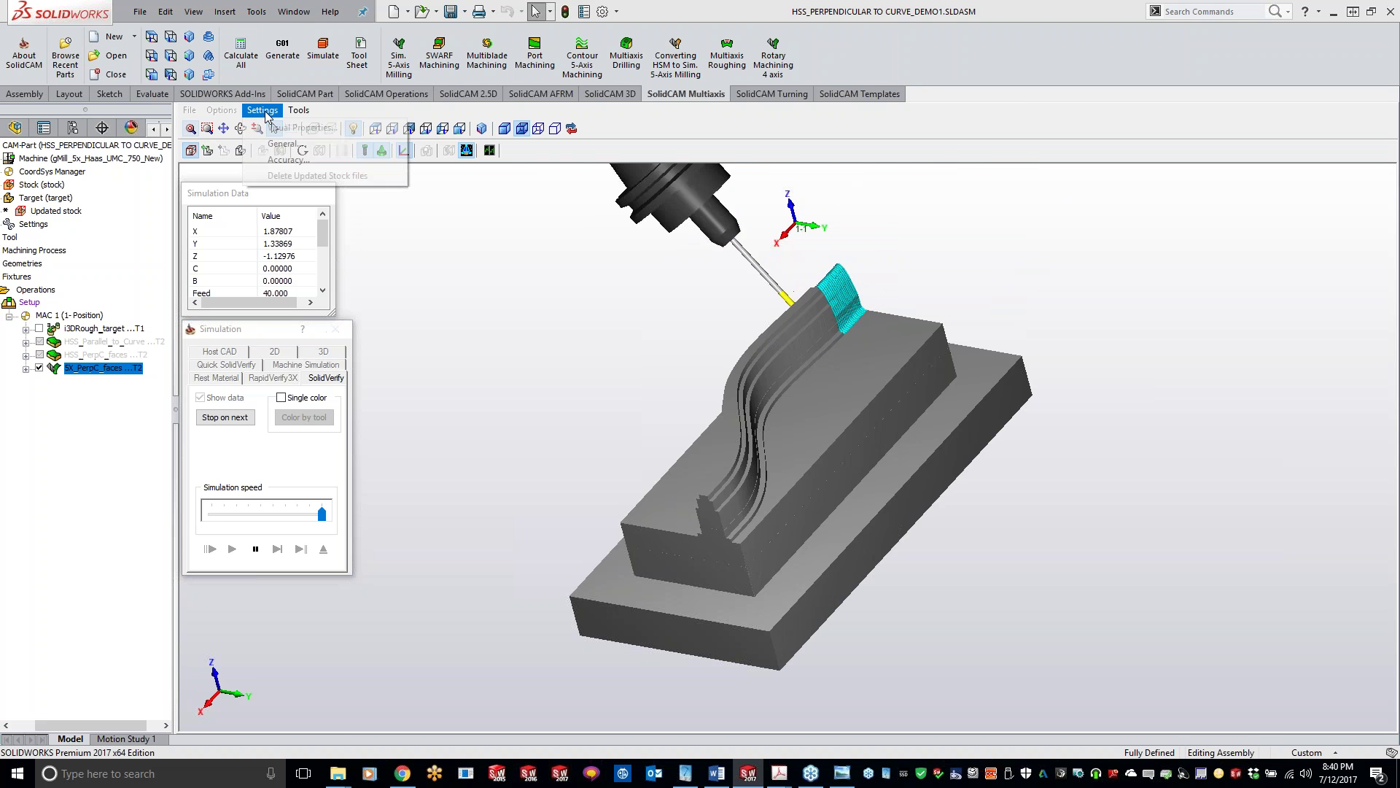
left_click(299, 160)
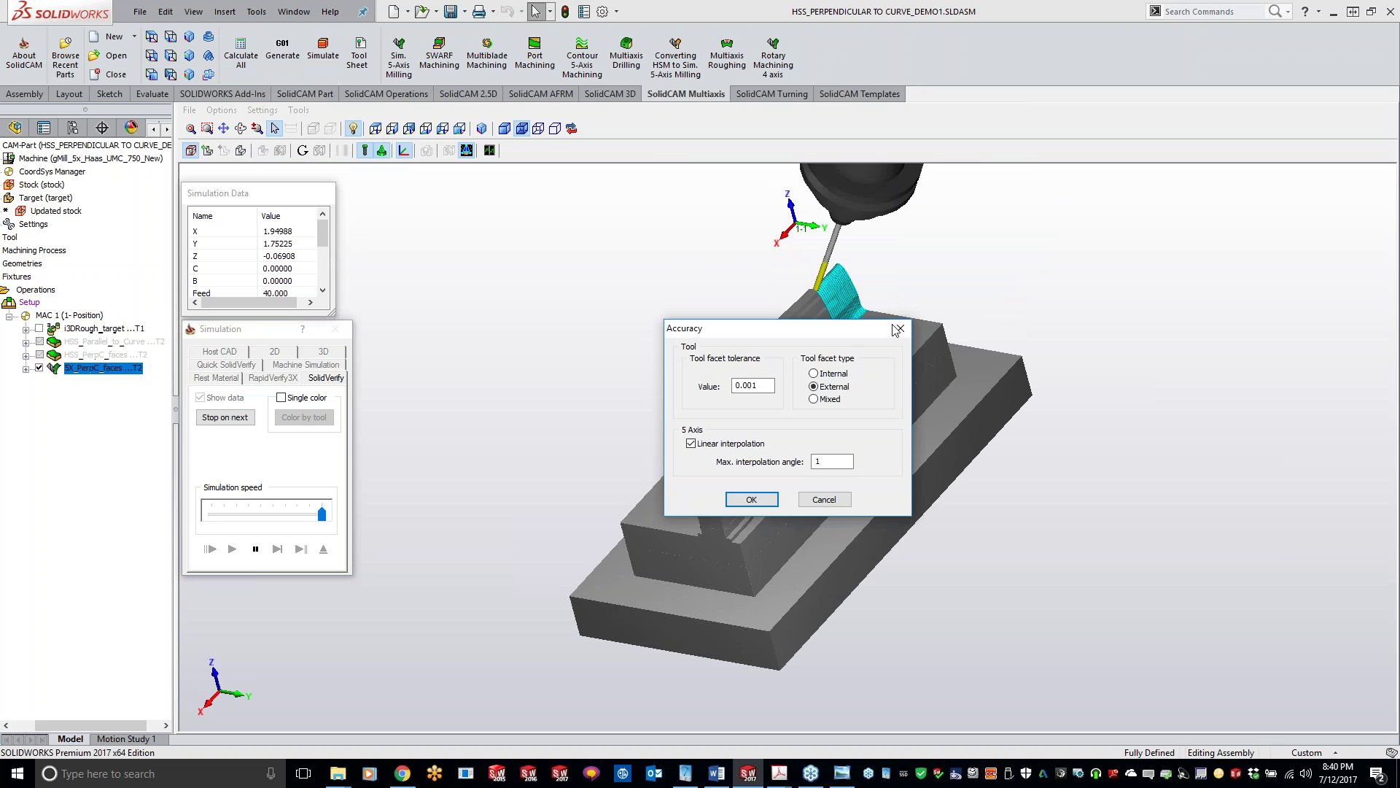
left_click(262, 110)
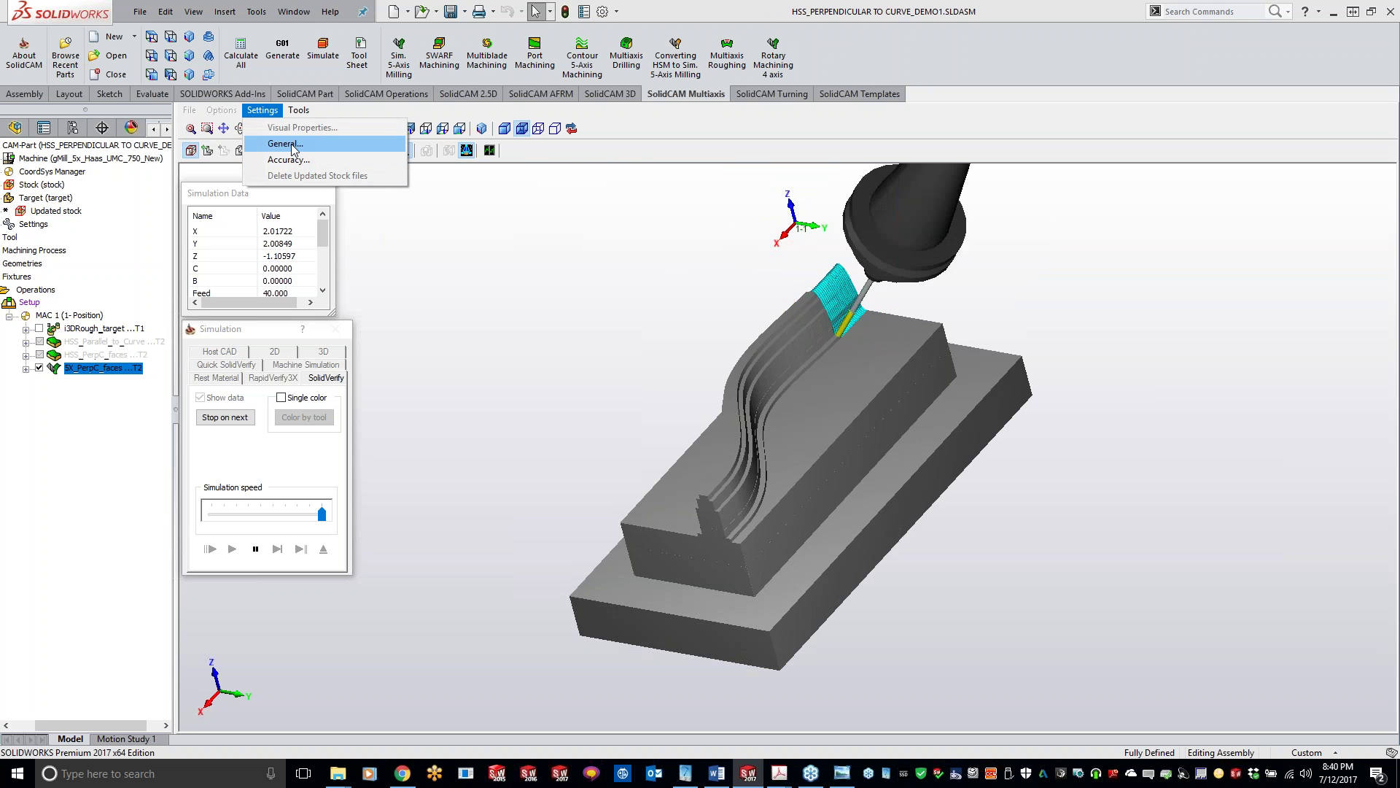
left_click(292, 144)
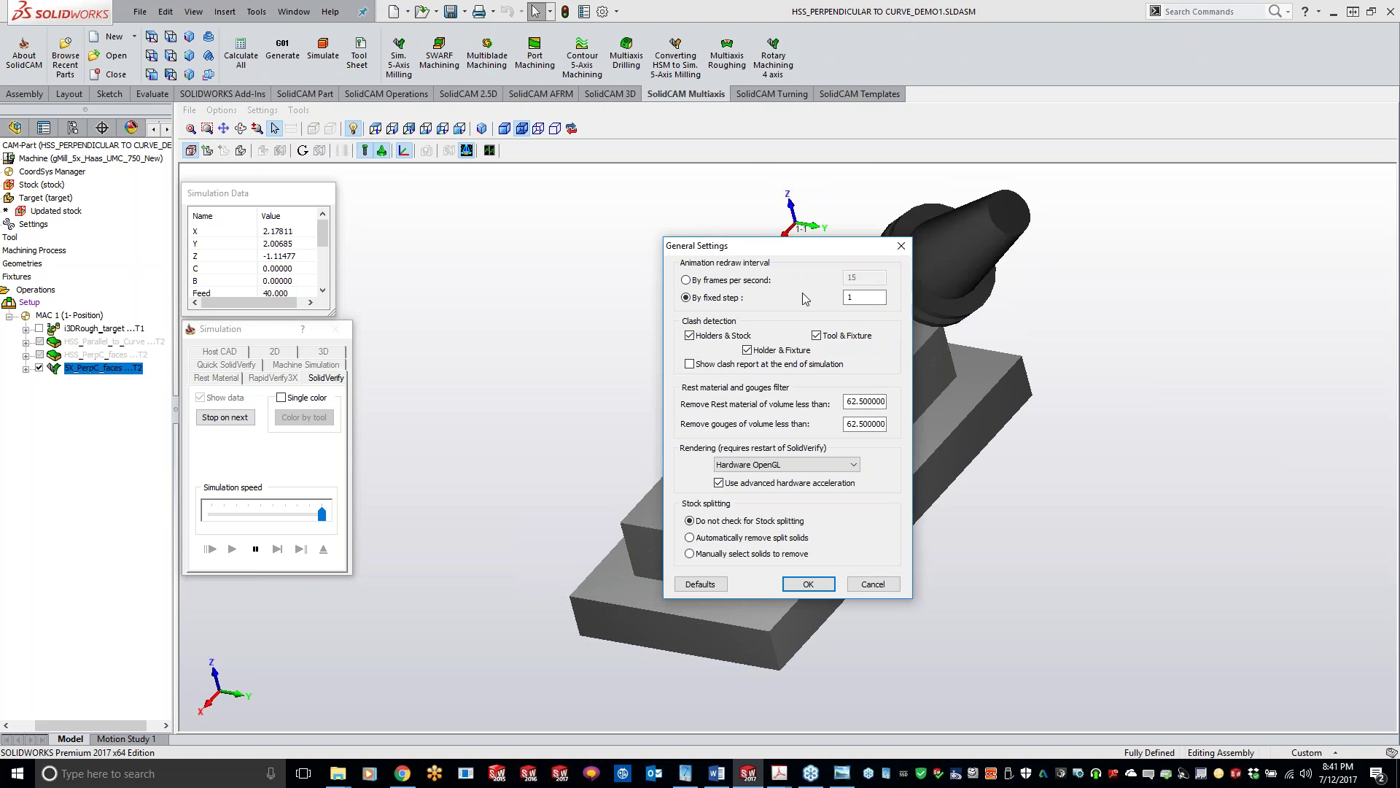
left_click_drag(846, 295, 899, 298)
type("10")
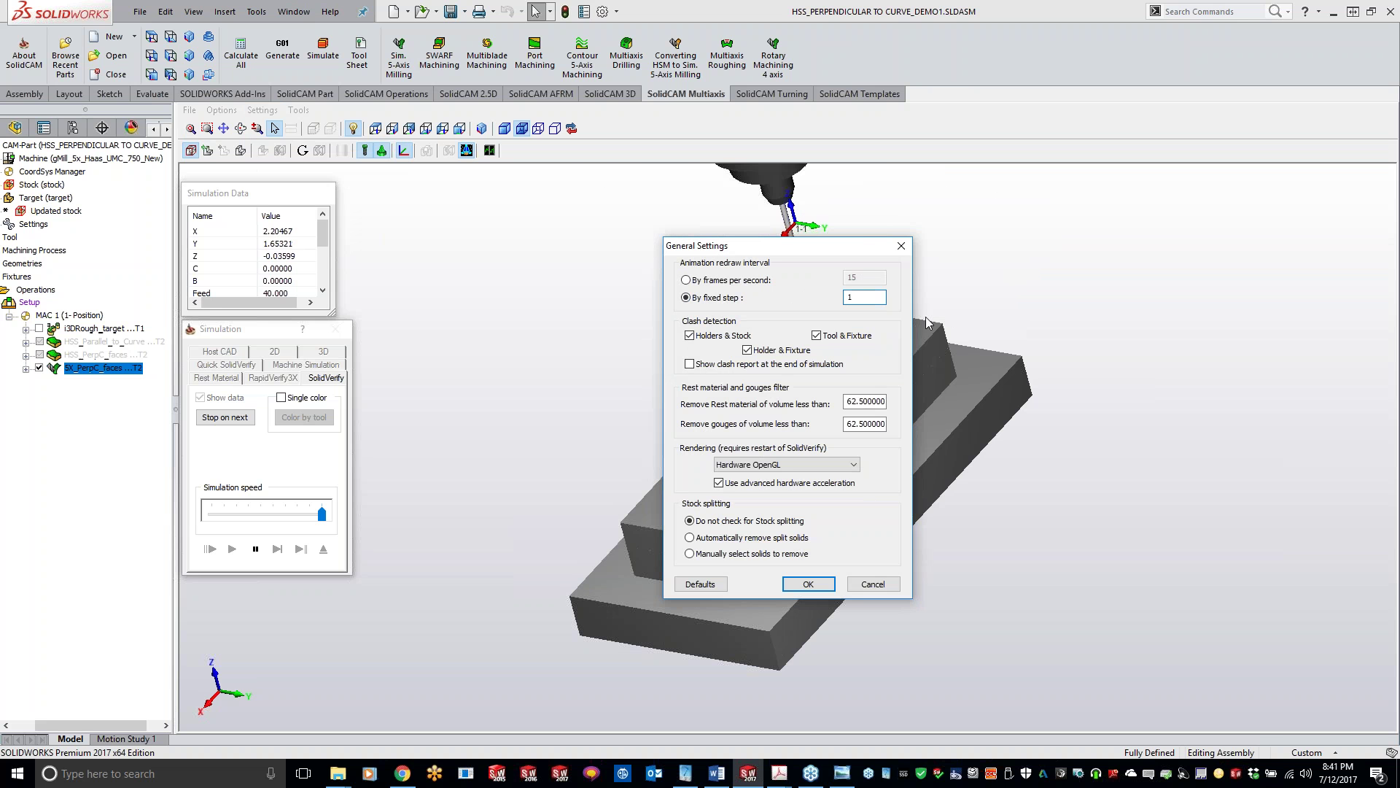
type("0")
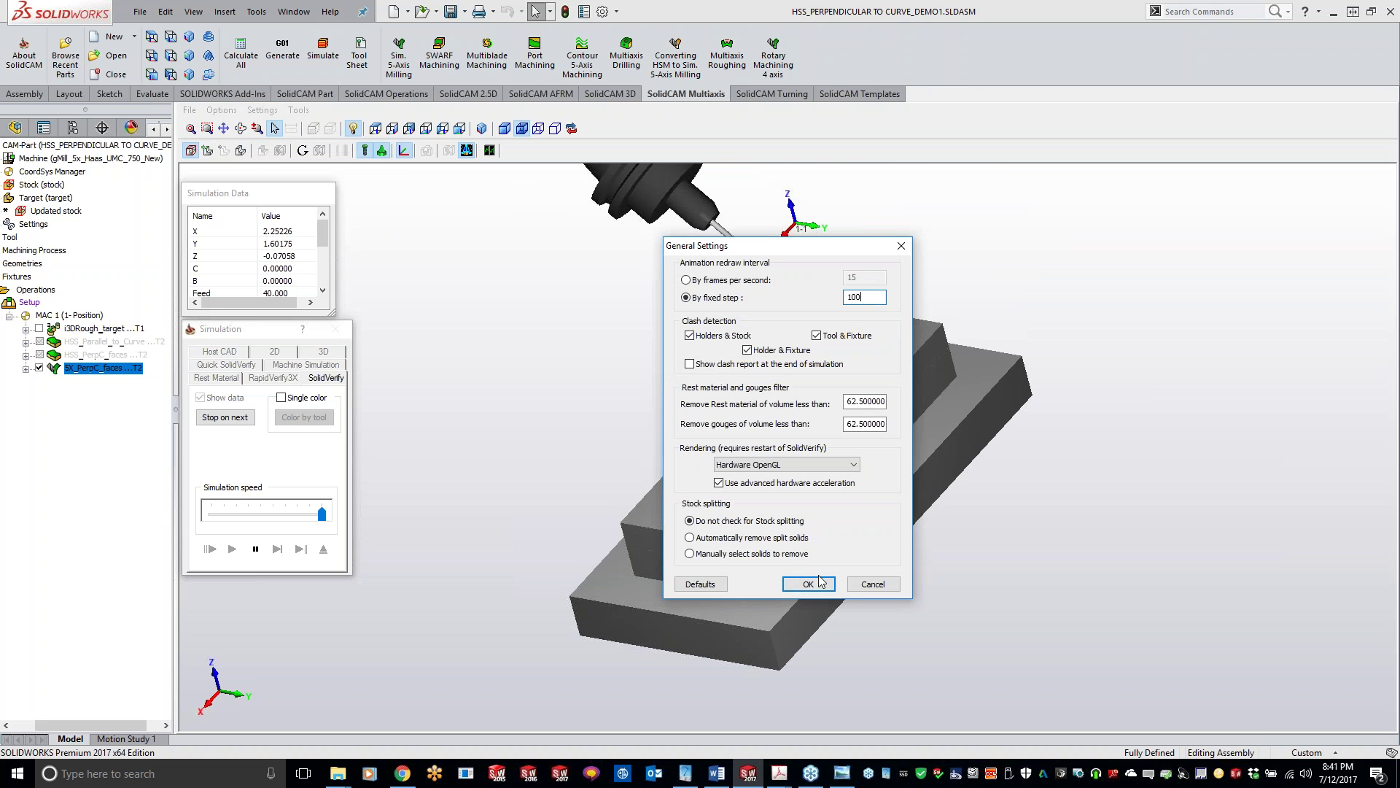
left_click(808, 583)
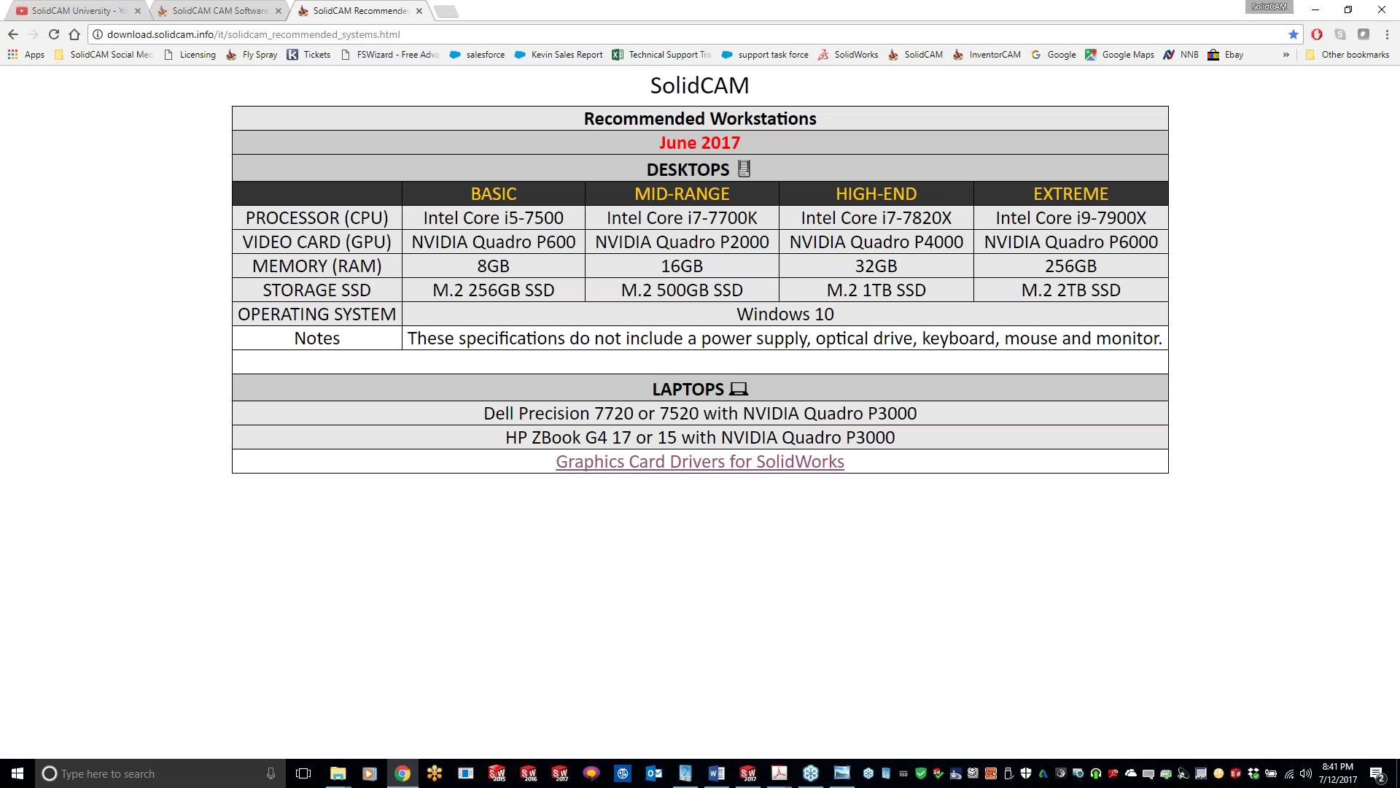
- Highlight the web address of the SolidCAM recommended workstations page in Chrome and return to SOLIDWORKS
left_click(425, 34)
left_click(1316, 9)
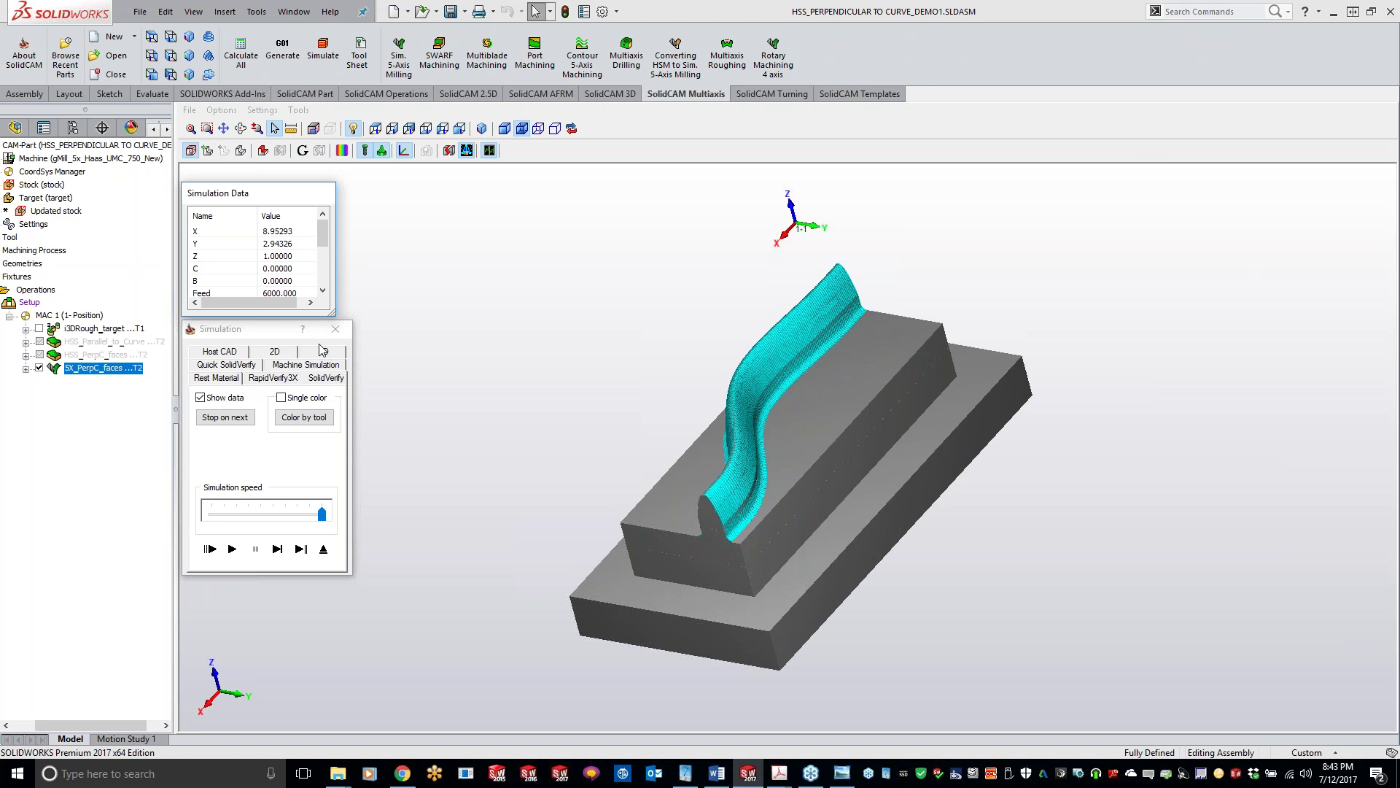
- Close the SolidCAM simulation and minimize the Intel Extreme Tuning Utility
left_click(345, 349)
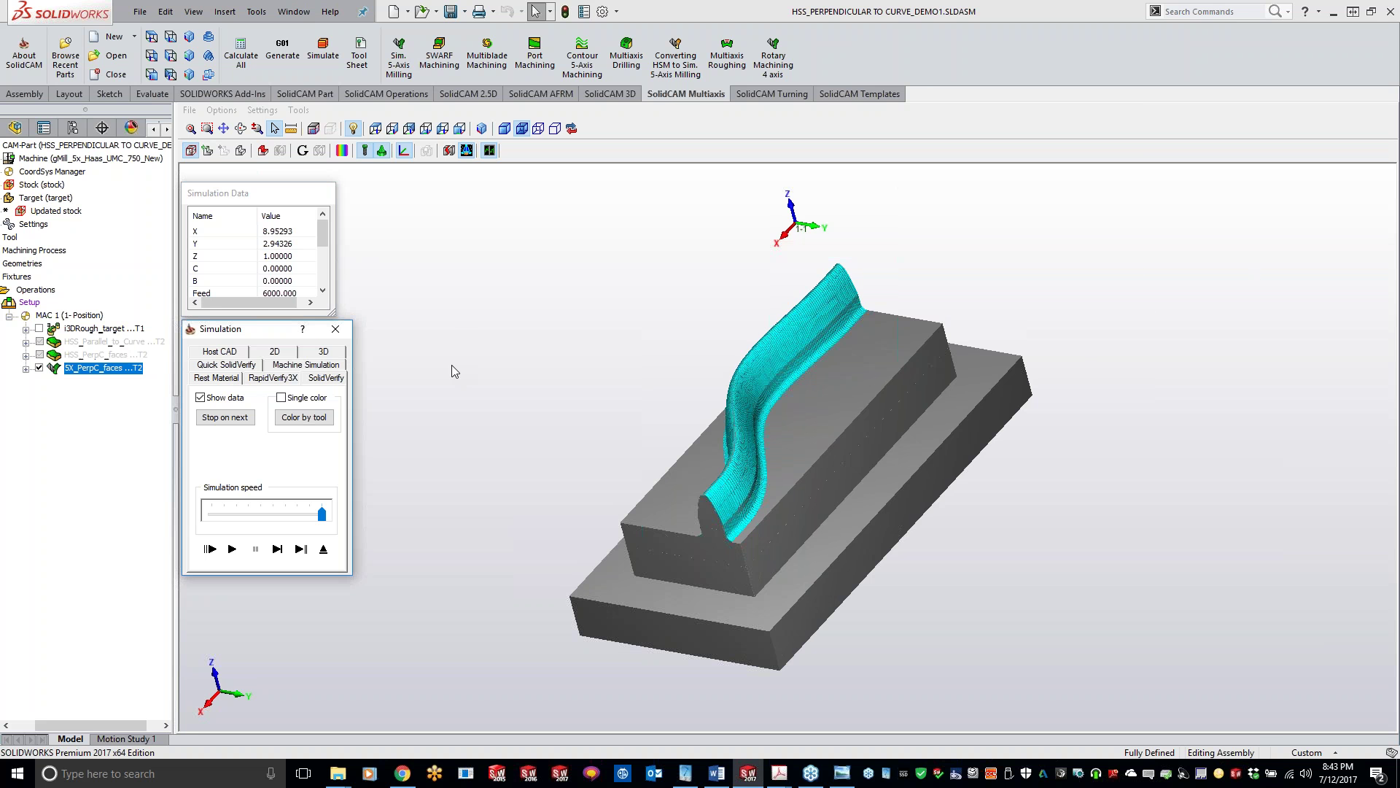
left_click(336, 329)
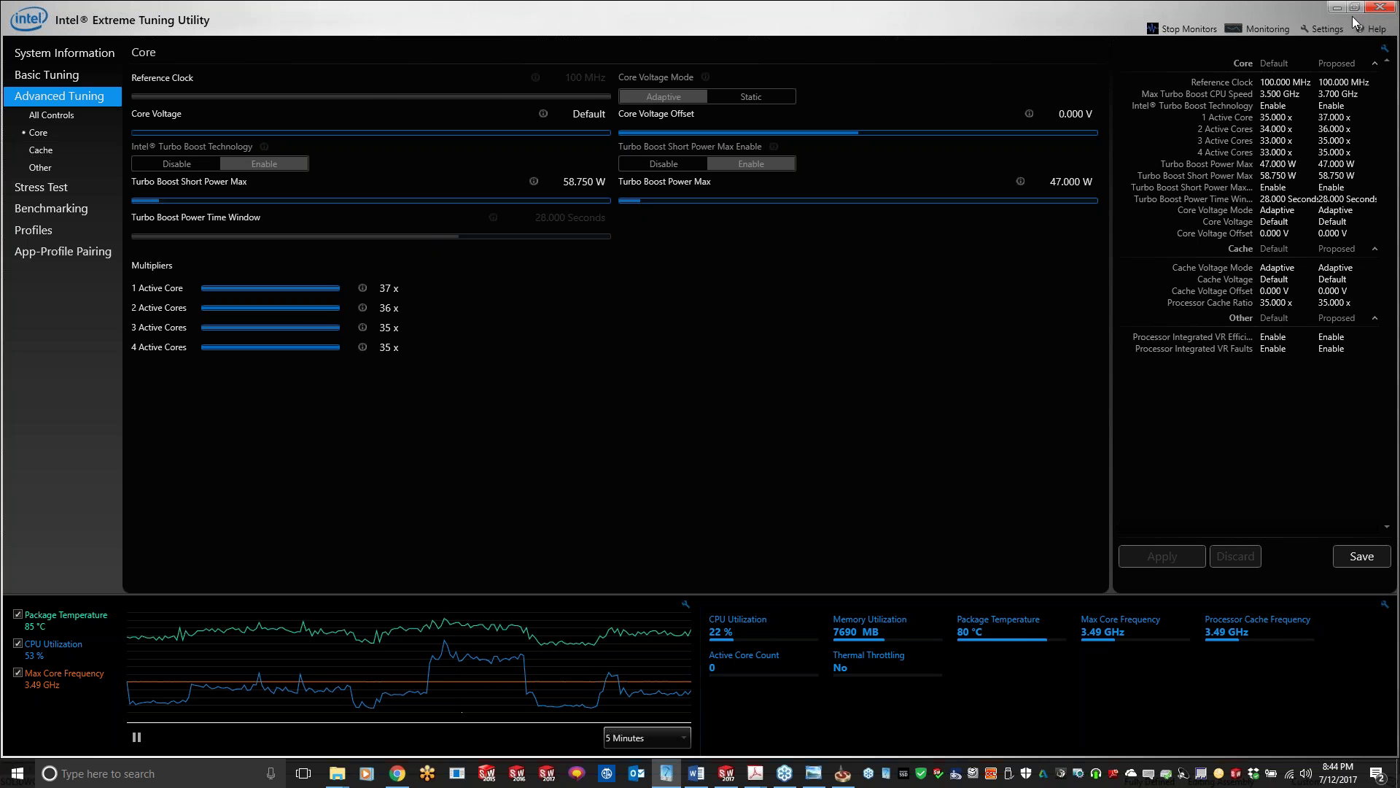
left_click(1334, 11)
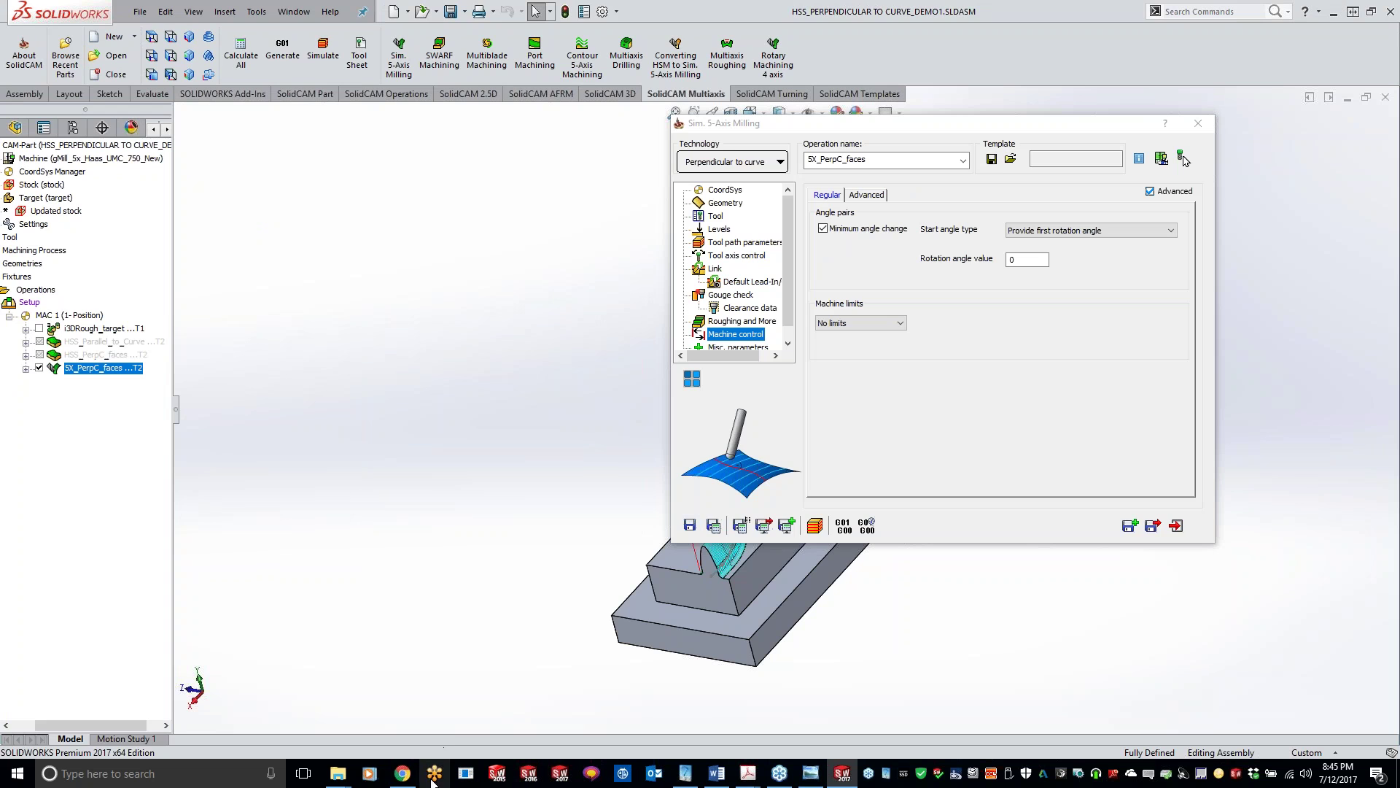
- Switch to Chrome and show the SolidCAM Review page, followed by the SolidCAM University videos on YouTube
left_click(402, 773)
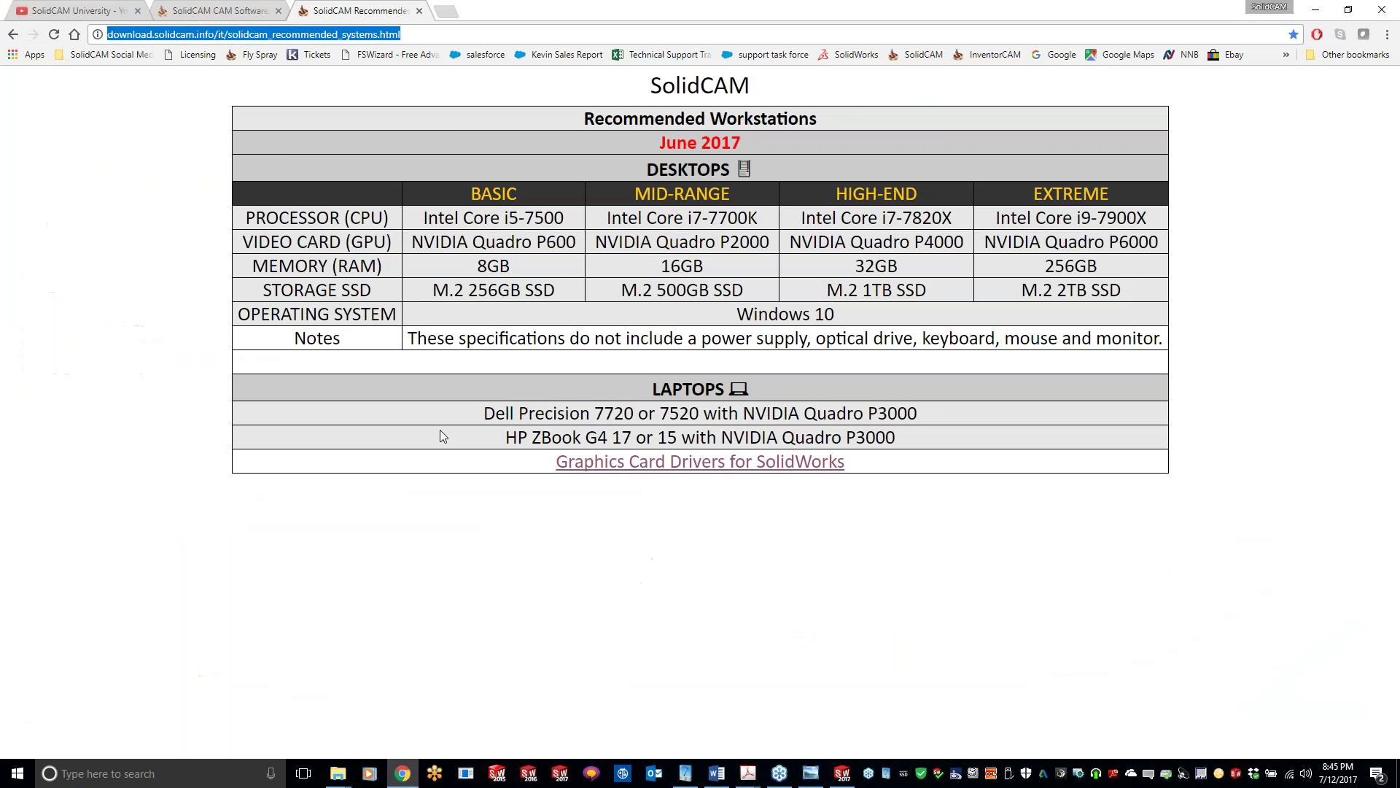
left_click(226, 8)
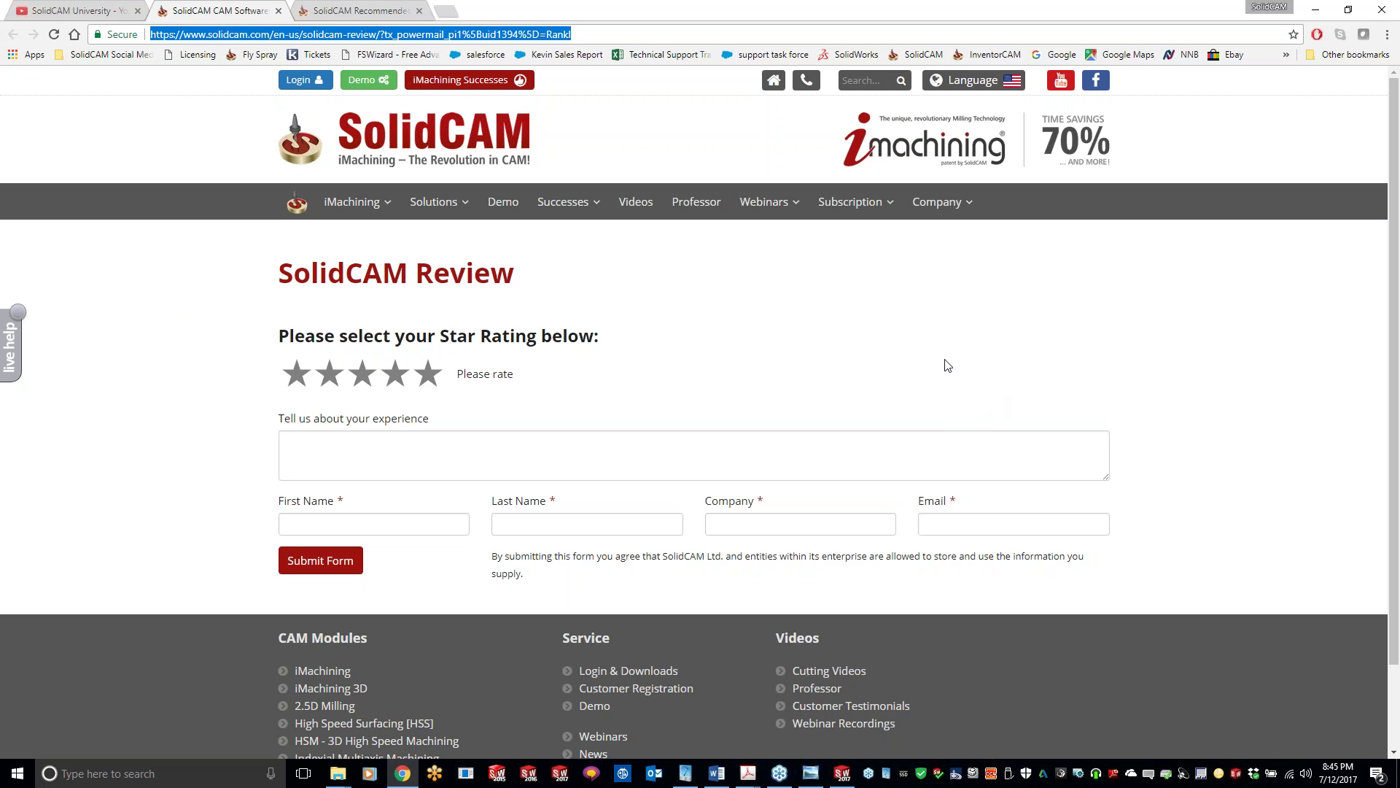
left_click(80, 10)
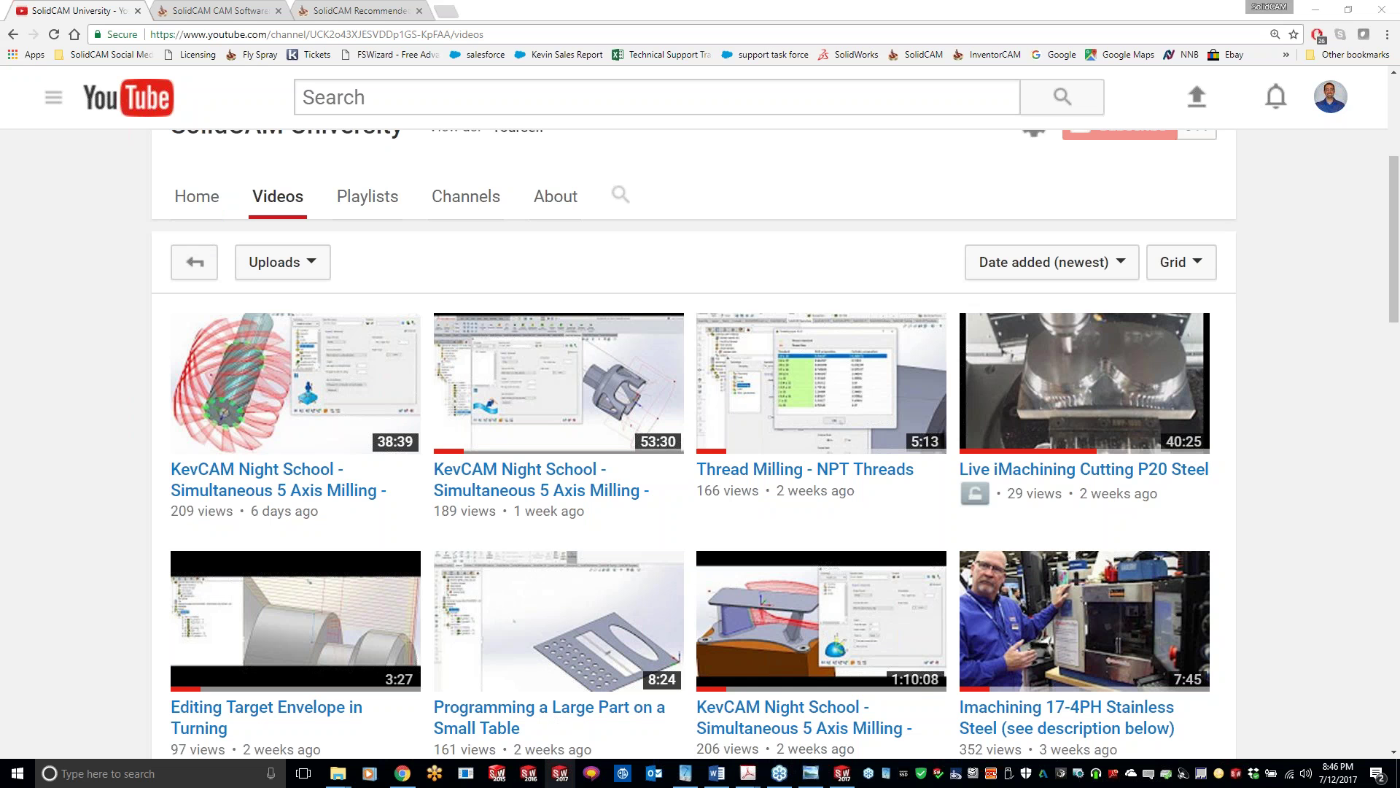
- Return to SOLIDWORKS and list the available technologies for the 5X_PerpC_faces operation
mouse_move(842, 772)
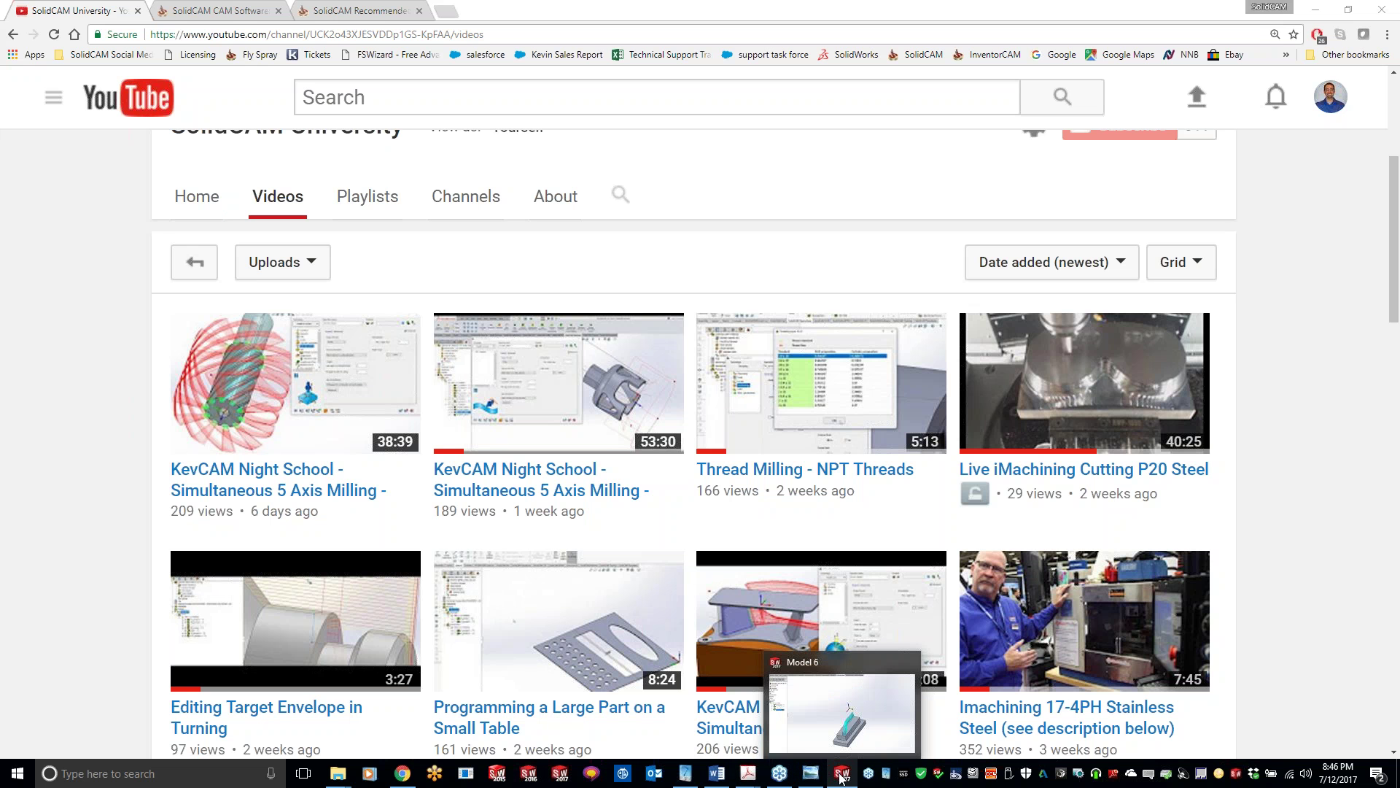
left_click(841, 732)
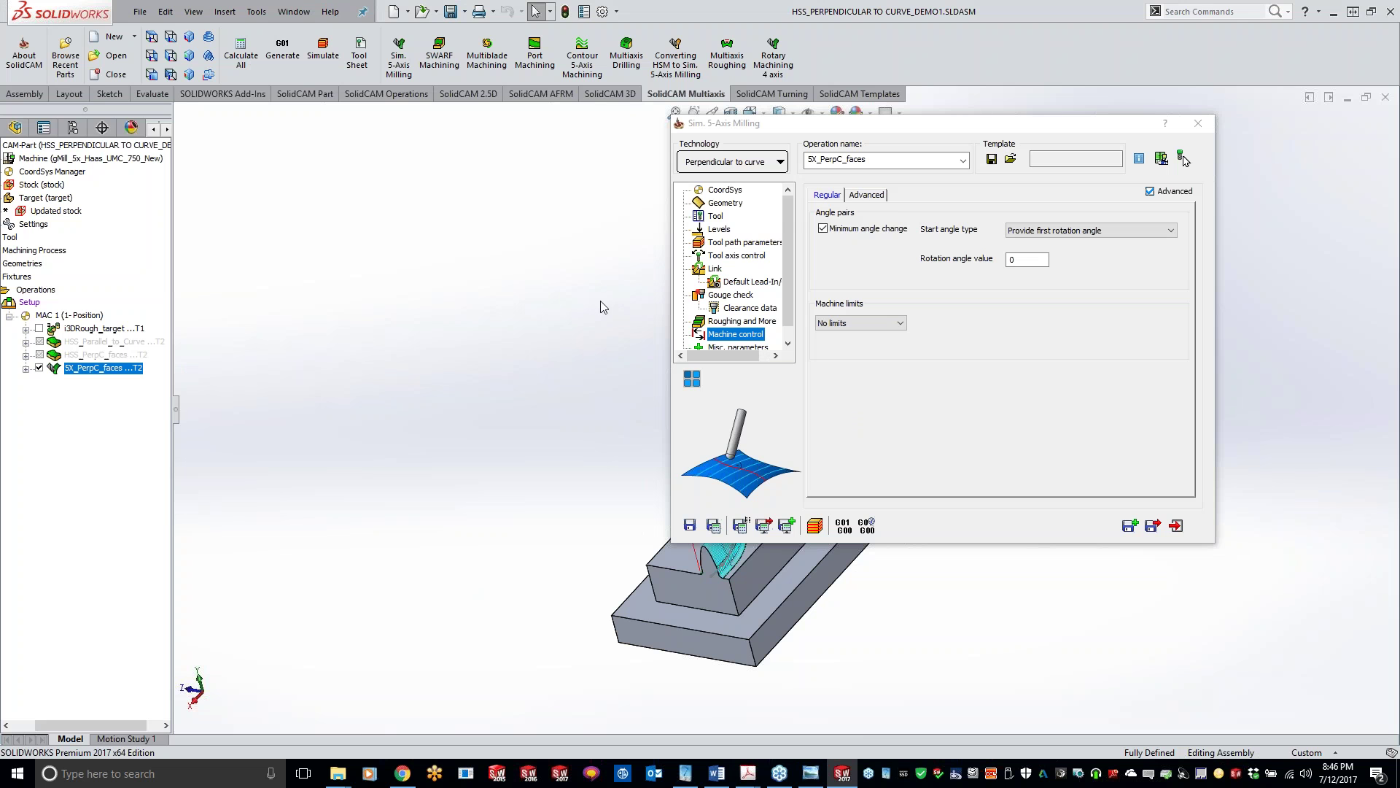
left_click(713, 164)
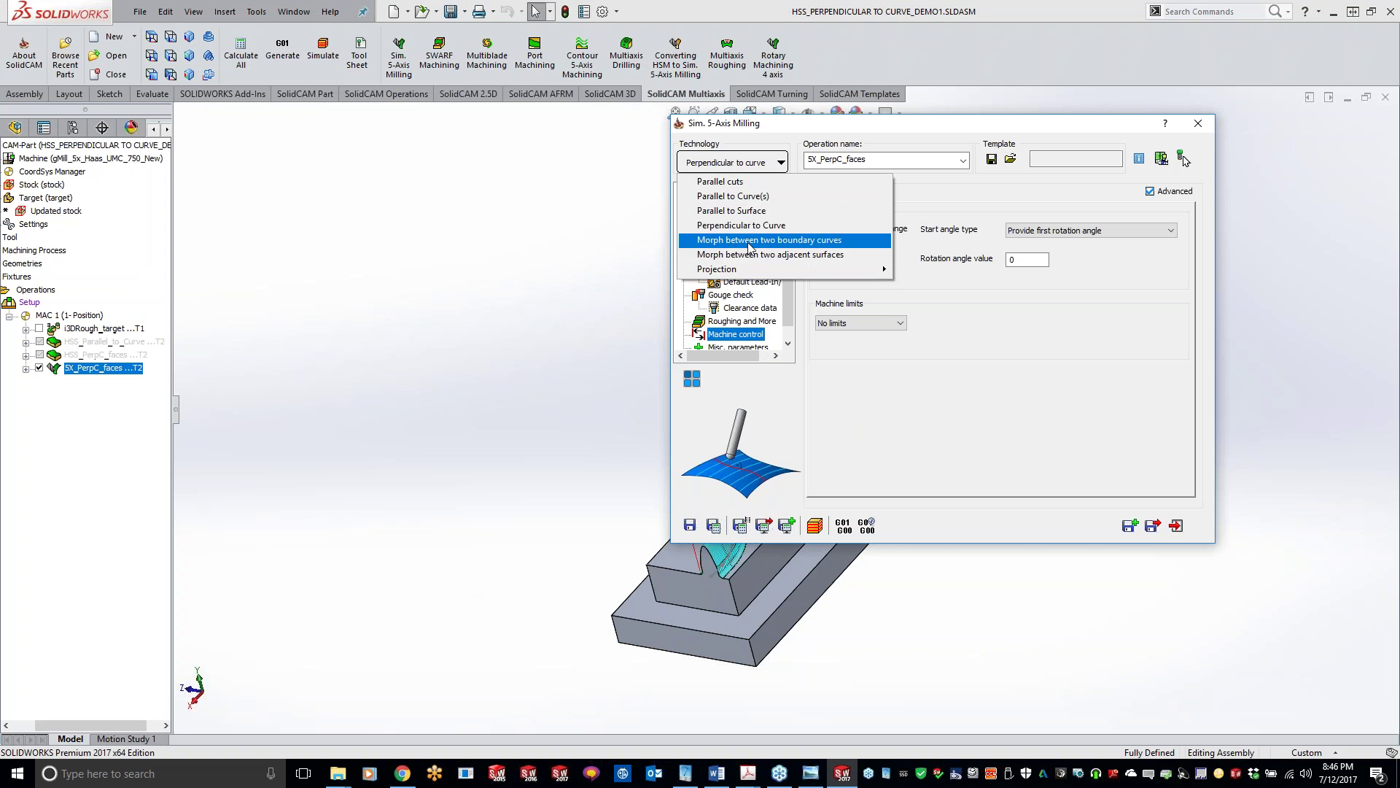